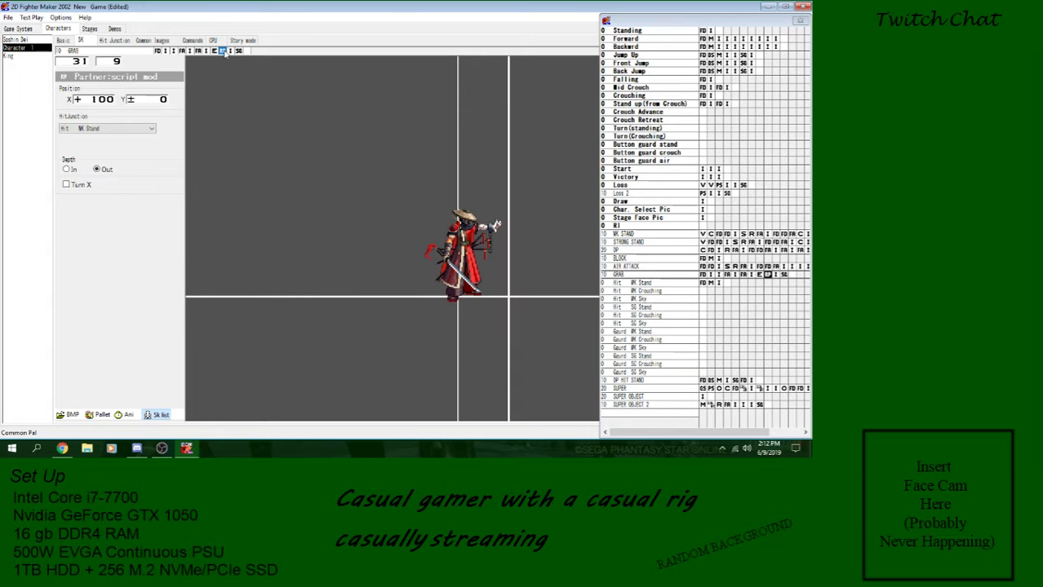
Insert a Variable condition fork in the GRAB skill, just before its last image.
left_click(232, 52)
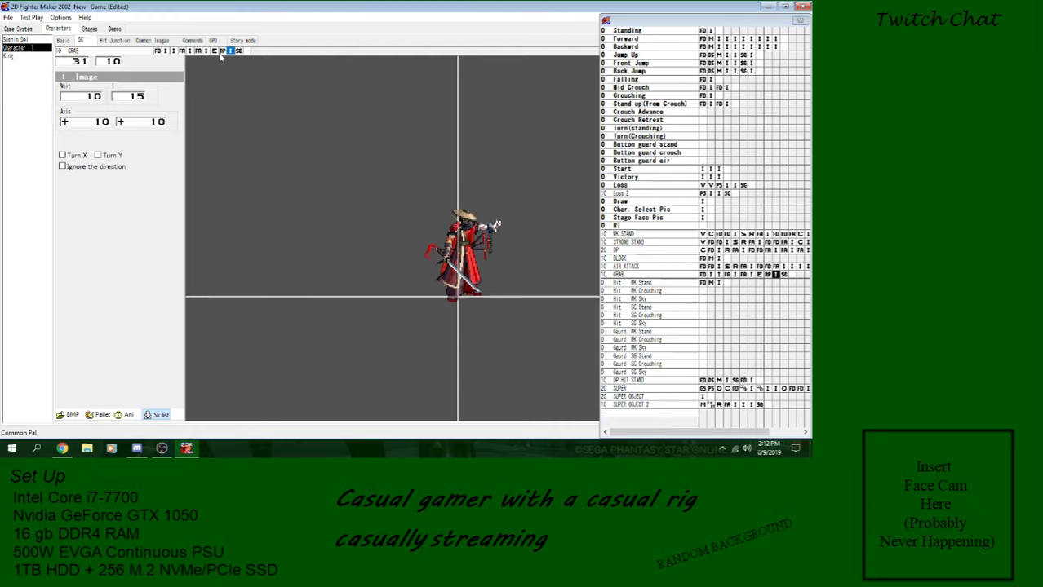
right_click(222, 52)
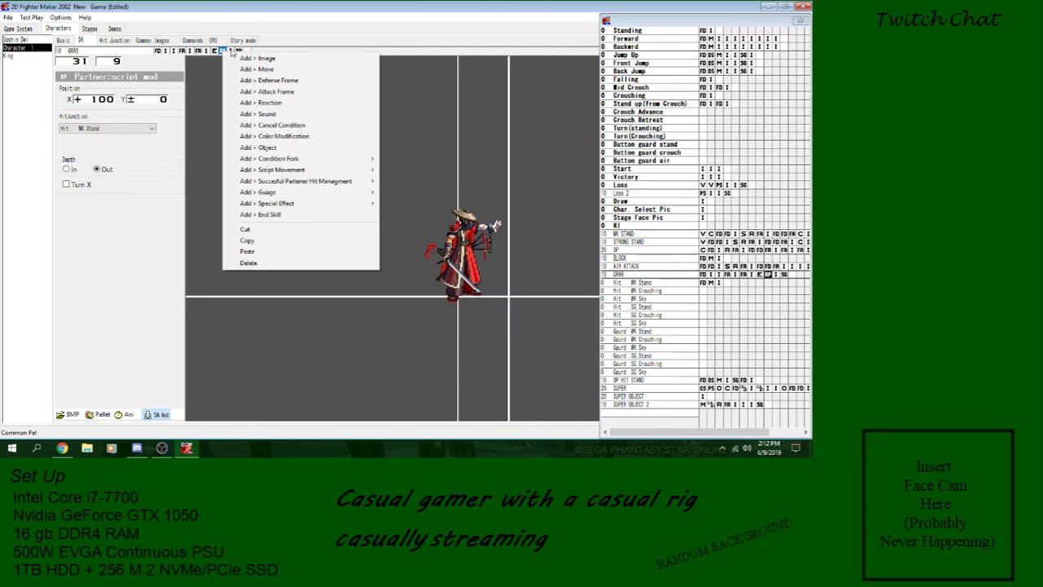
left_click(233, 51)
right_click(233, 52)
mouse_move(375, 159)
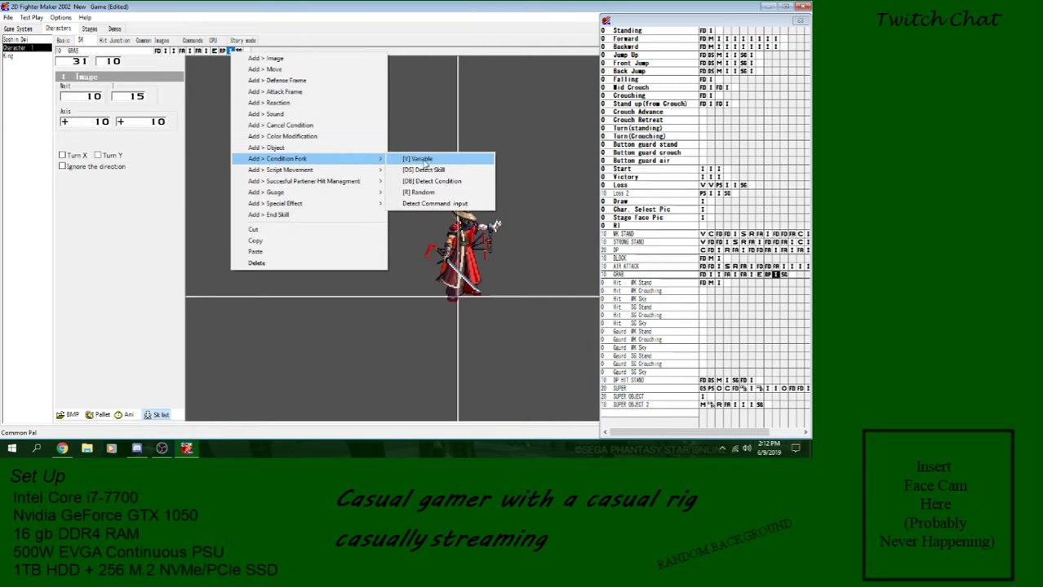
left_click(418, 160)
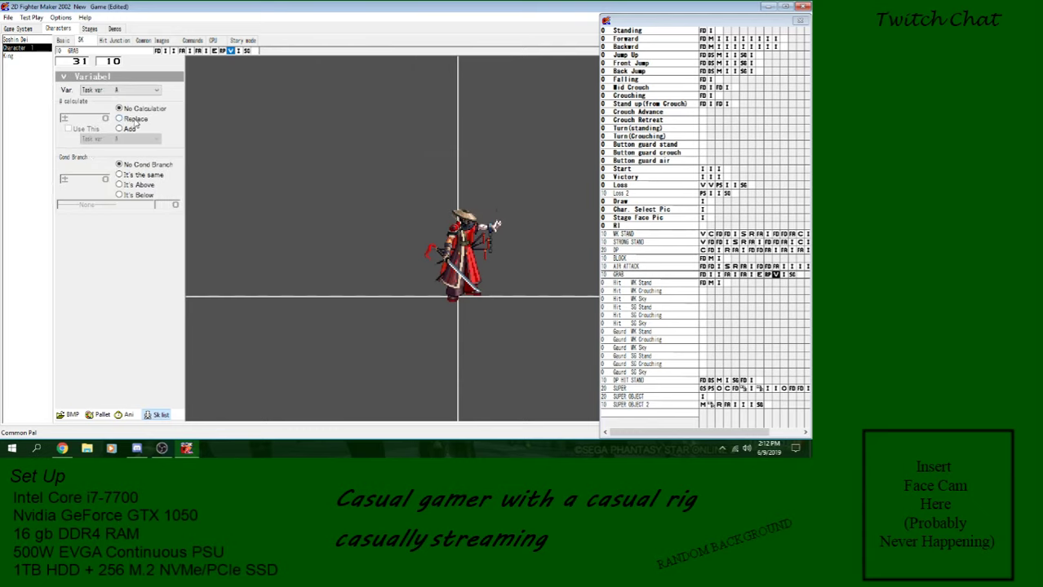
Make the new GRAB variable block replace System var A with 1.
left_click(130, 90)
scroll(127, 195, "down", 6)
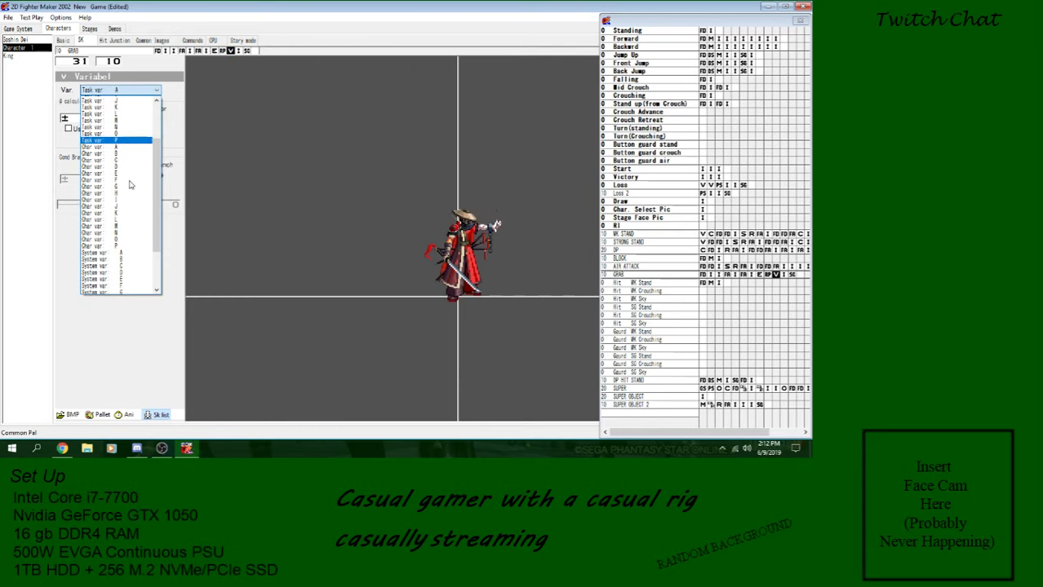
left_click(126, 194)
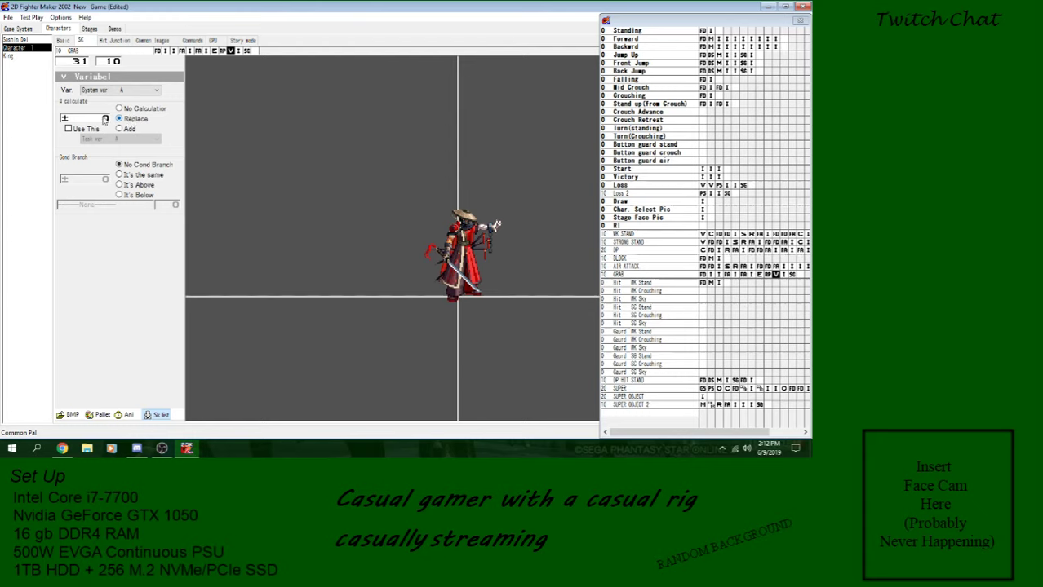
left_click(105, 120)
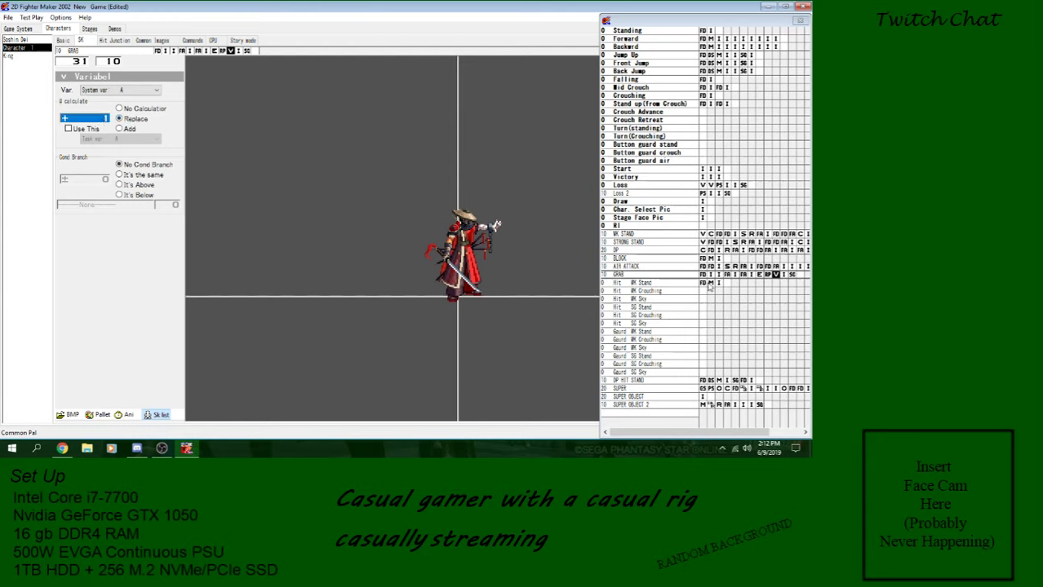
Add a new skill named "grab attack" directly below GRAB and fill it with a copy of the WK STAND script.
left_click(791, 275)
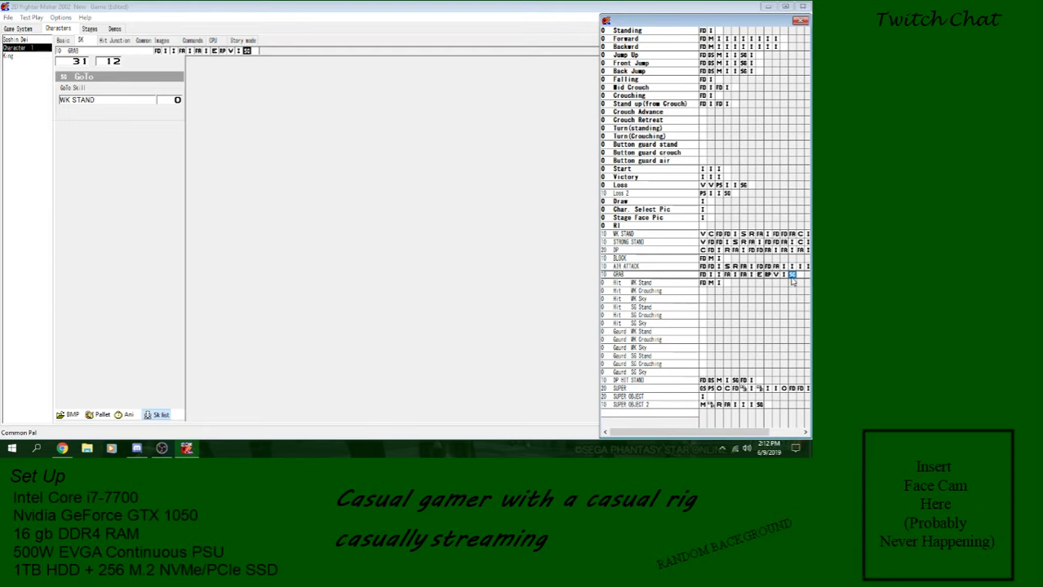
left_click(664, 236)
left_click_drag(655, 430, 686, 431)
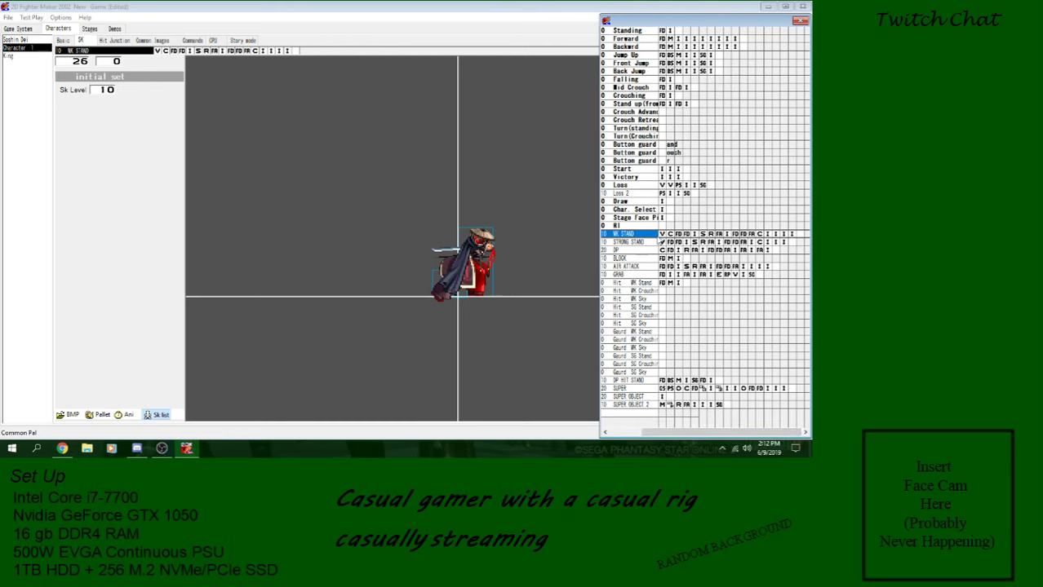
left_click(645, 283)
right_click(639, 286)
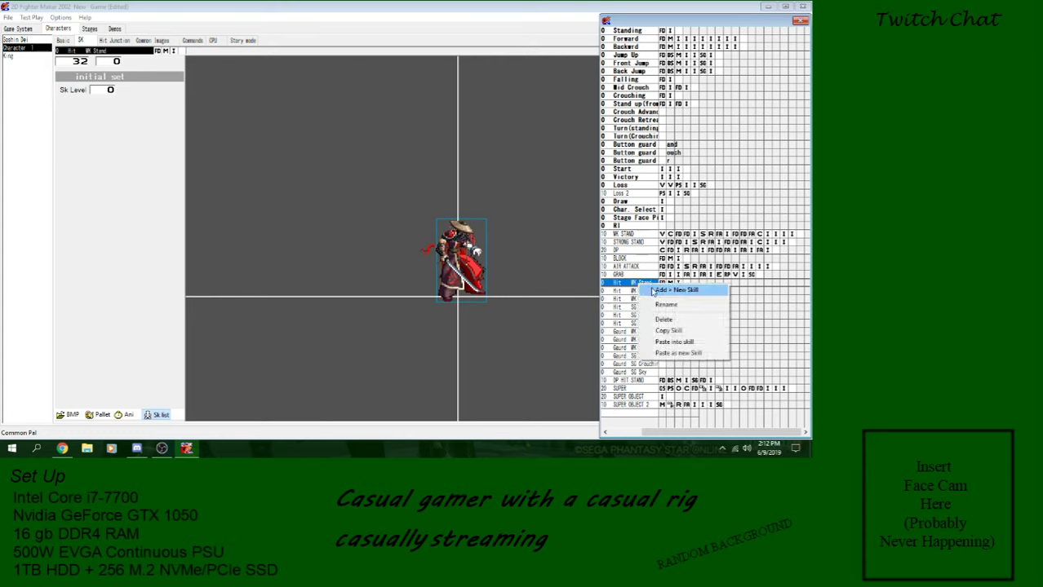
left_click(657, 291)
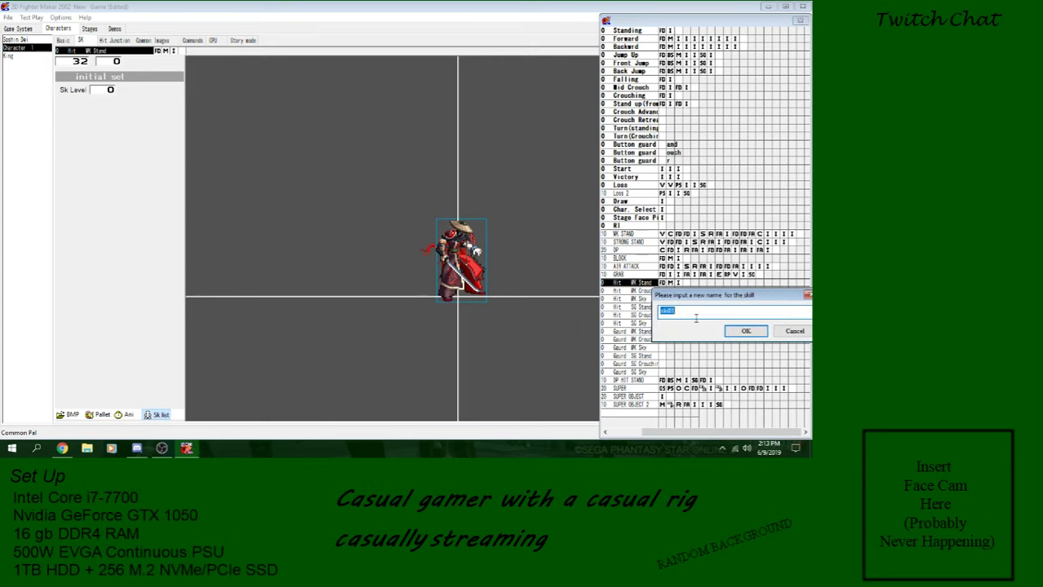
type("gi")
type("ab attack")
key("Return")
left_click(645, 236)
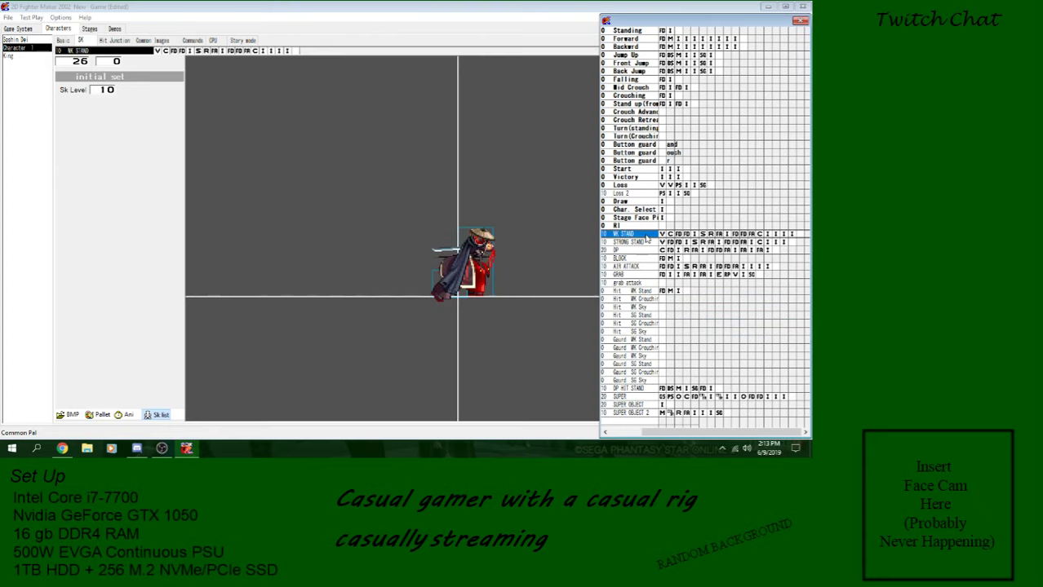
left_click(690, 284)
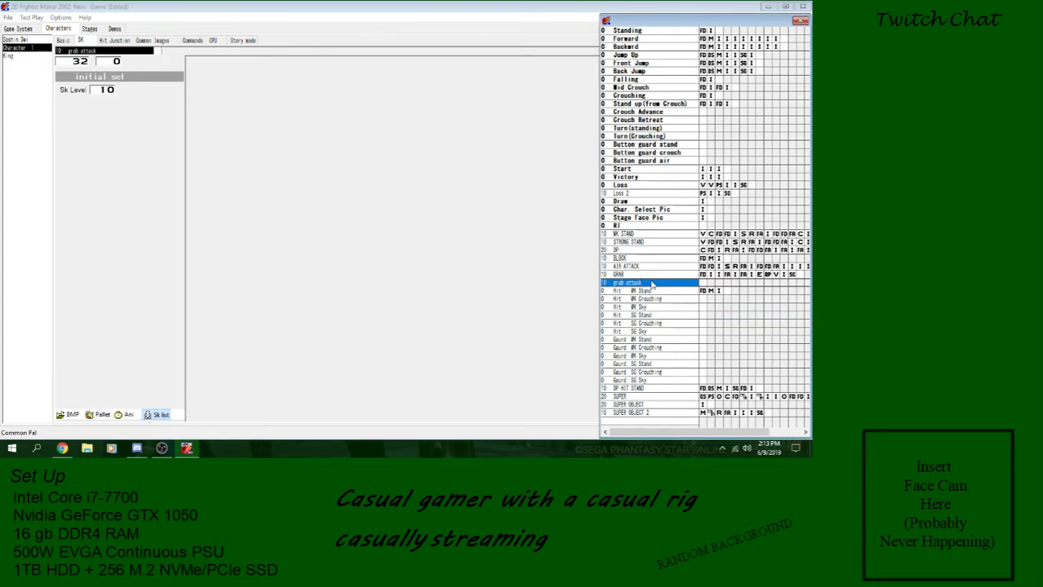
Point the GoTo at the end of the GRAB skill to the grab attack skill.
left_click(795, 275)
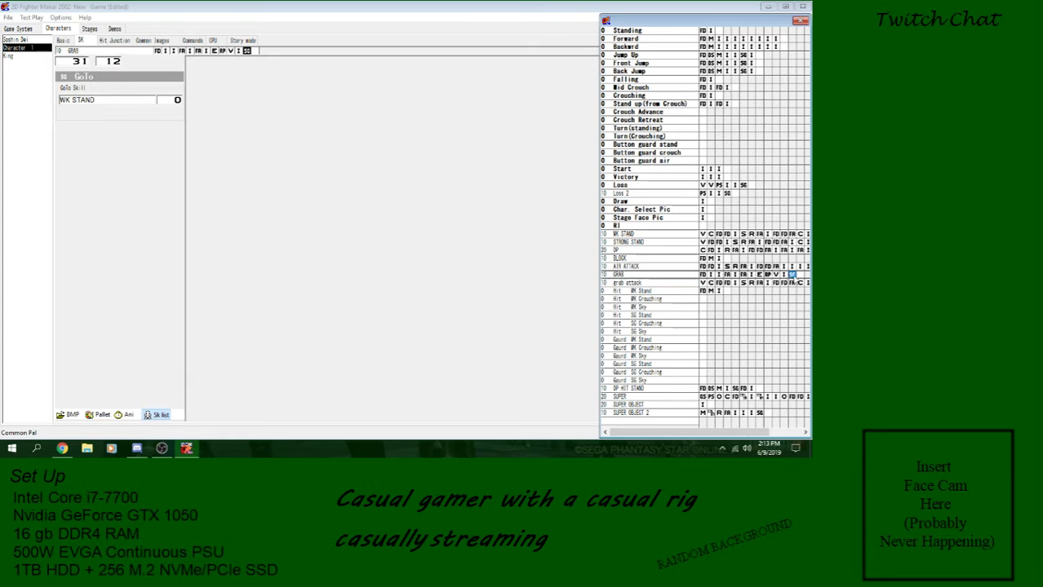
left_click(135, 101)
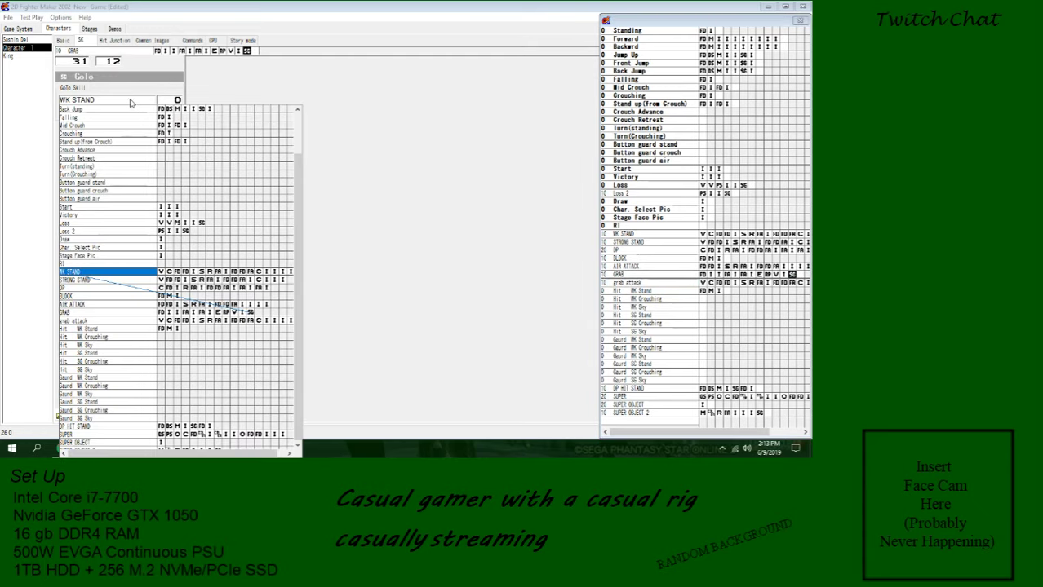
left_click(118, 326)
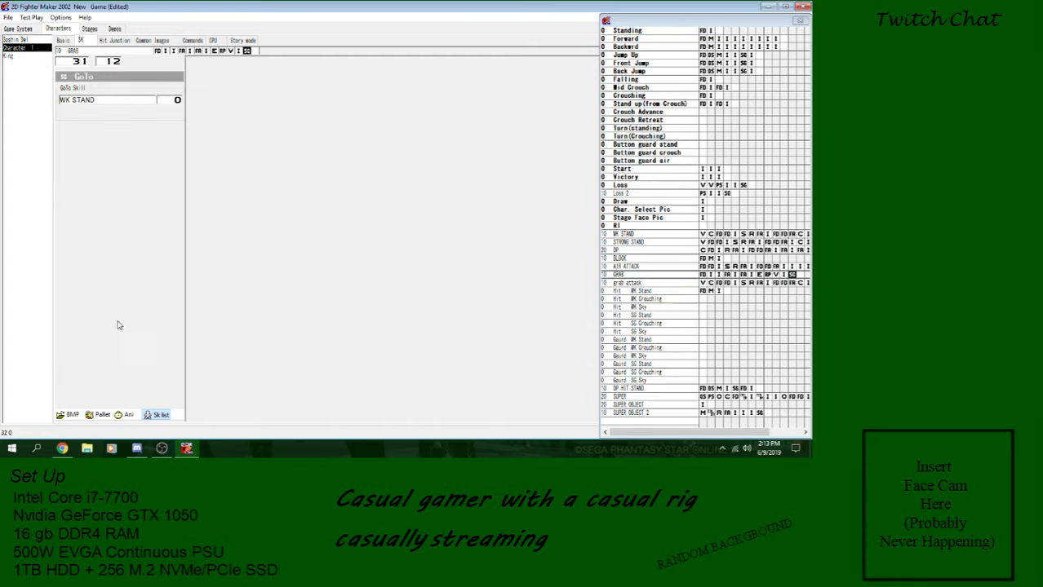
left_click(663, 283)
left_click(651, 276)
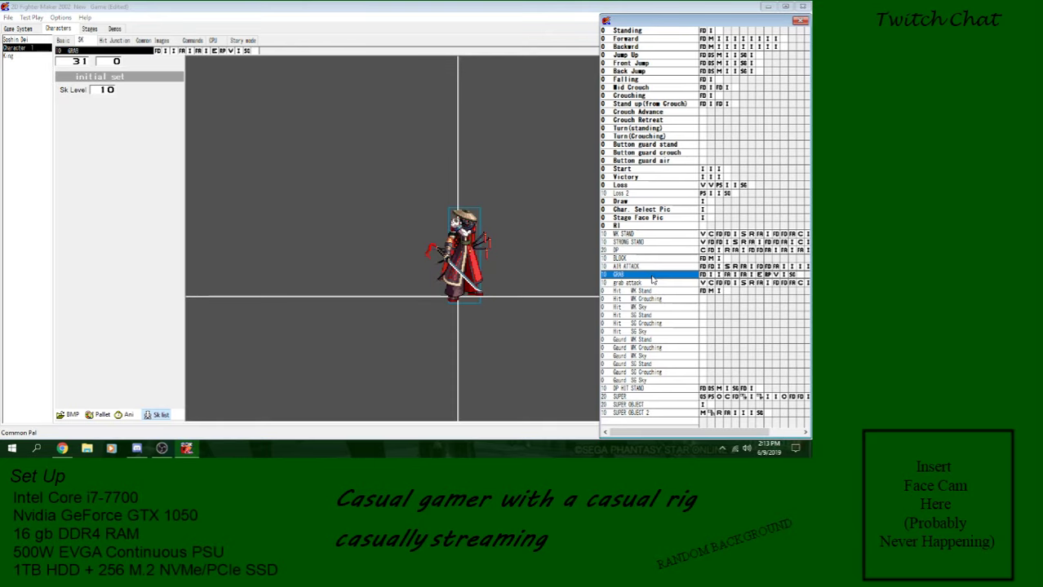
left_click(790, 275)
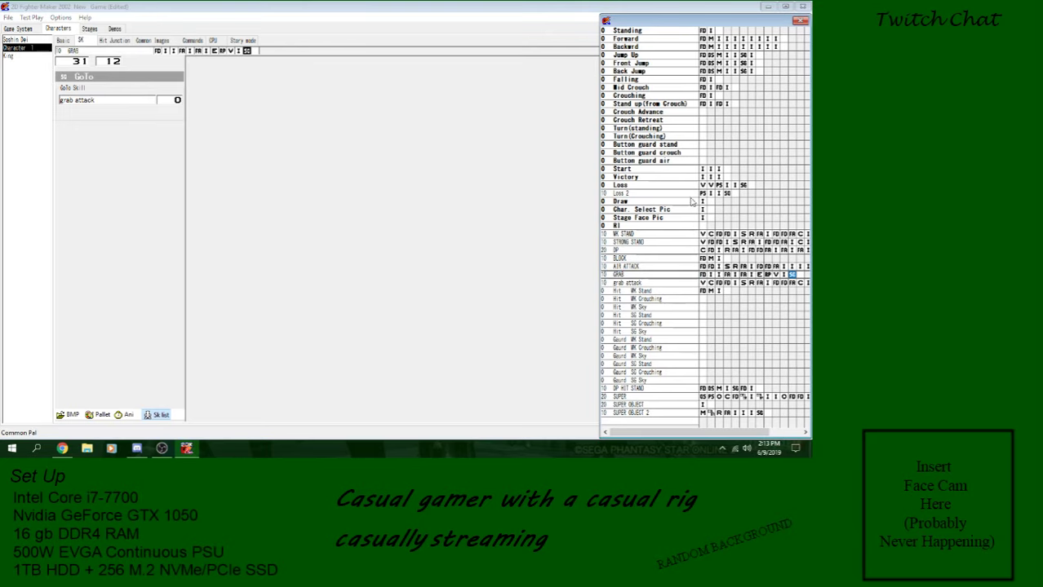
Insert a Variable condition fork in grab attack, after the first image that follows the last cancel condition.
left_click(652, 283)
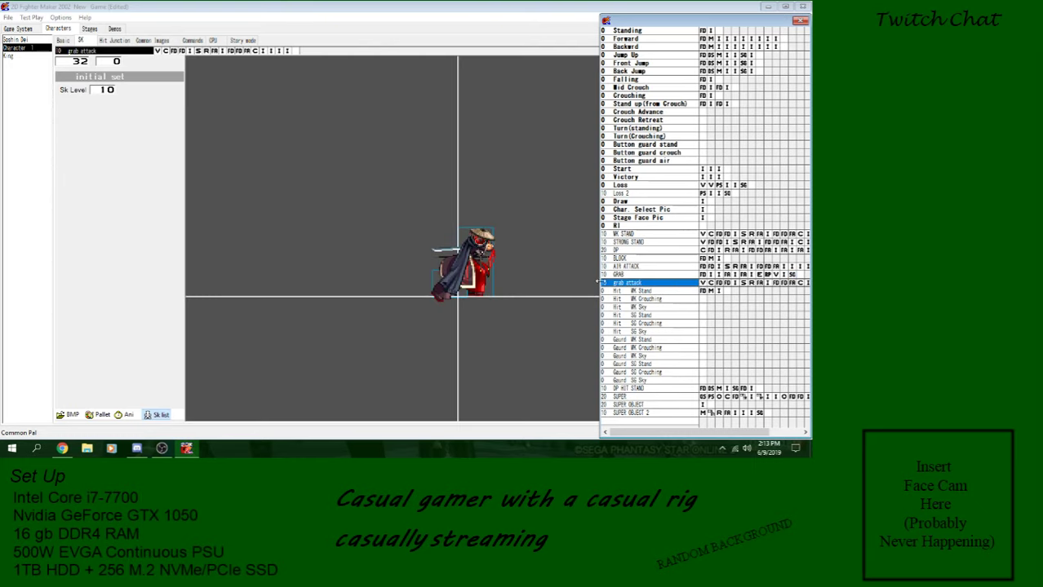
left_click(225, 51)
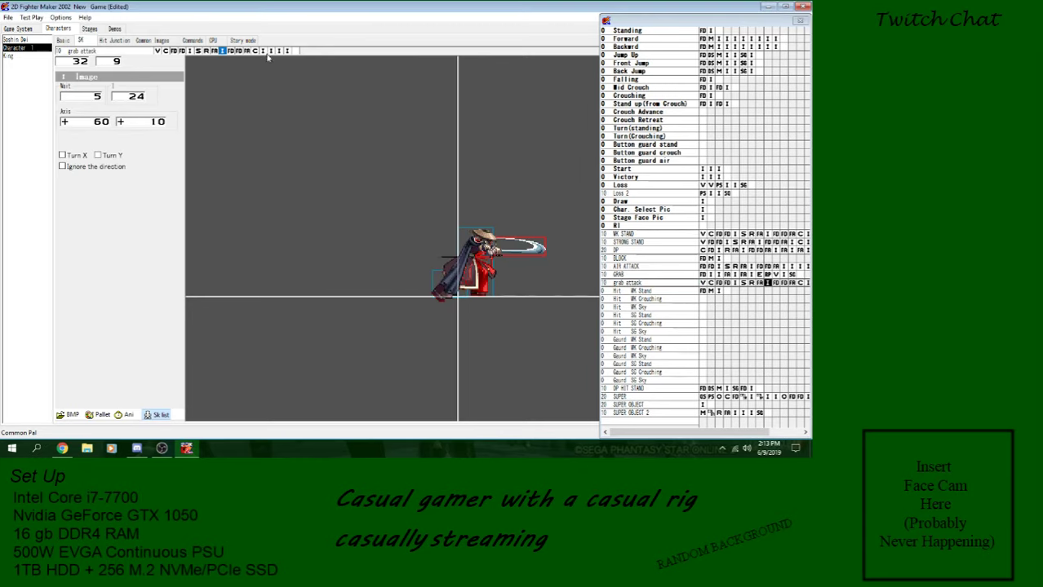
left_click(264, 52)
left_click(272, 52)
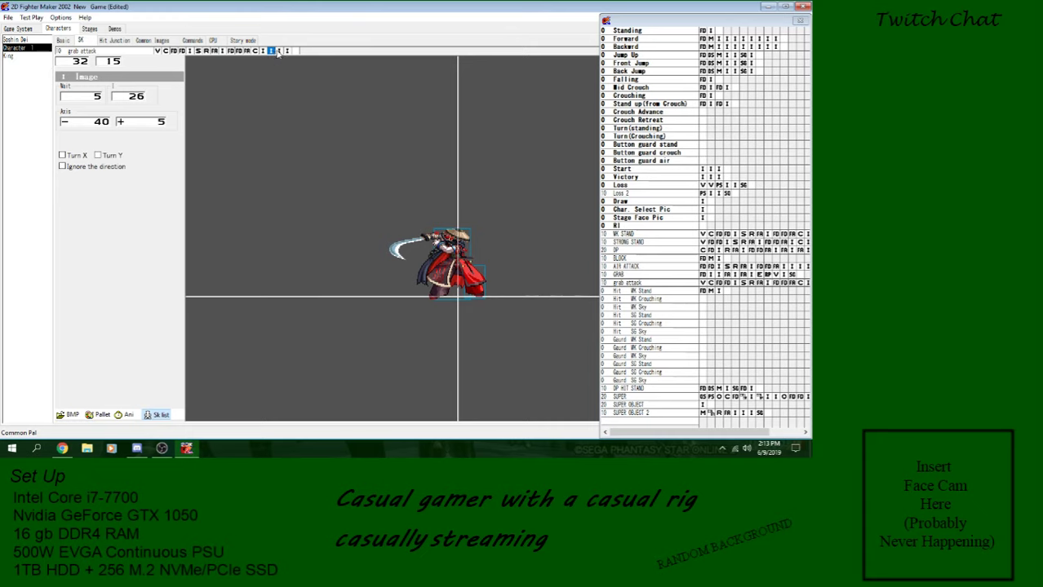
right_click(279, 51)
left_click(271, 53)
right_click(271, 52)
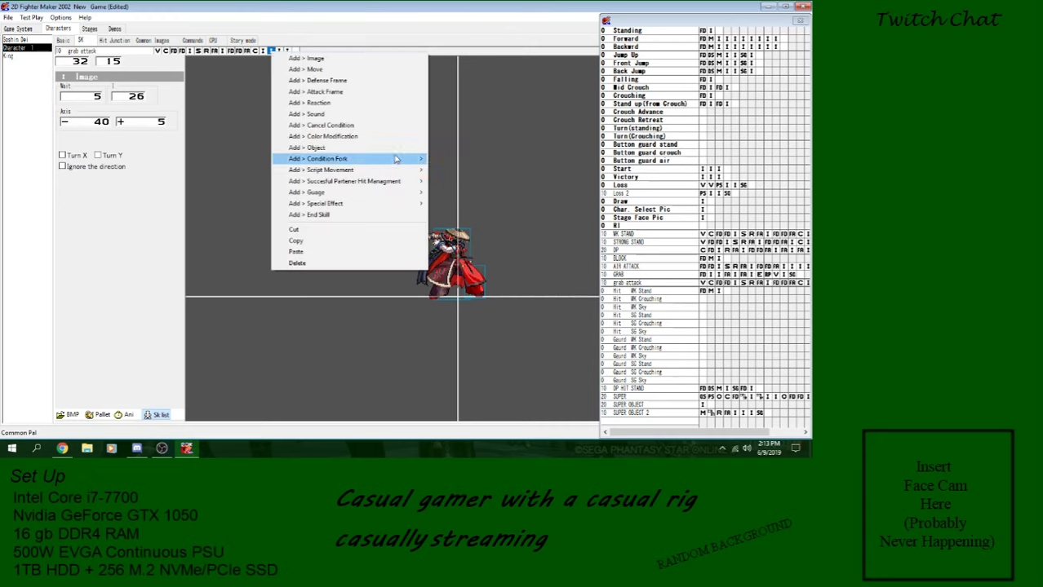
mouse_move(396, 159)
left_click(521, 159)
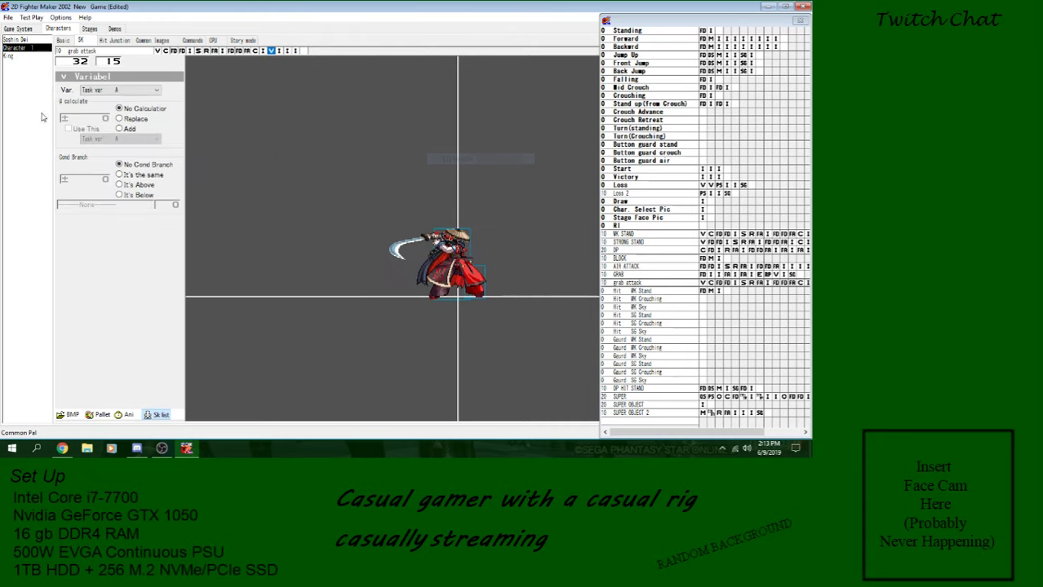
Make the new grab attack variable block replace System var A with 0, and save the game.
left_click(90, 92)
scroll(139, 160, "down", 6)
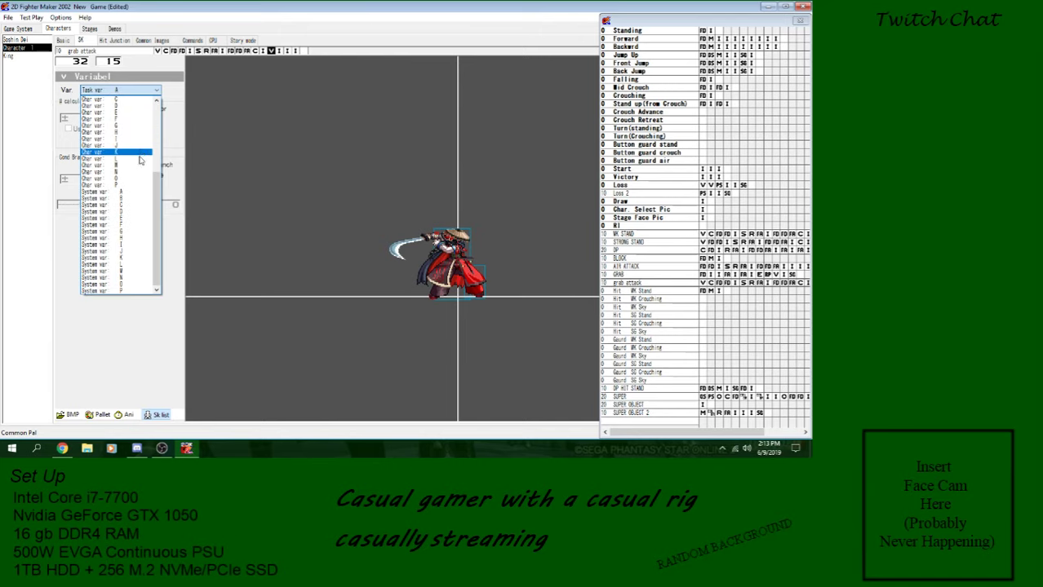
left_click(122, 193)
left_click(131, 120)
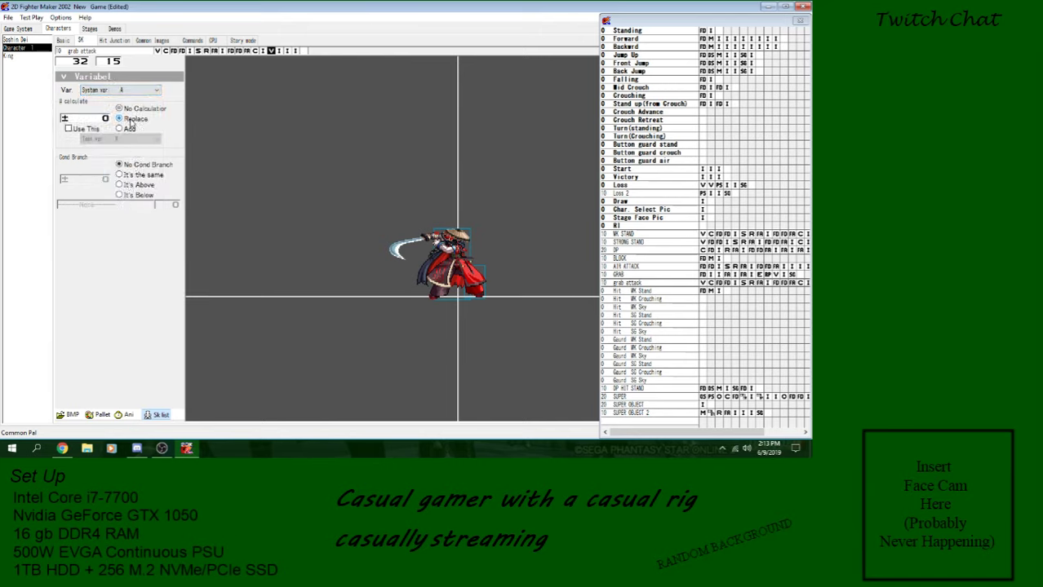
left_click(8, 17)
left_click(30, 56)
Enable Turn Y on the first image of the Loss 2 skill and save the game.
left_click(709, 194)
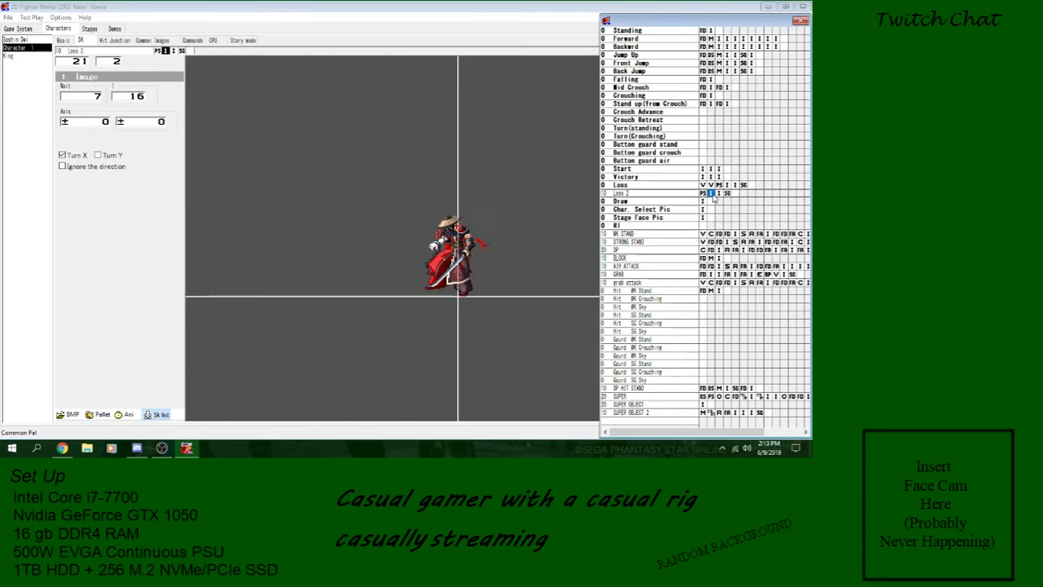
left_click(112, 156)
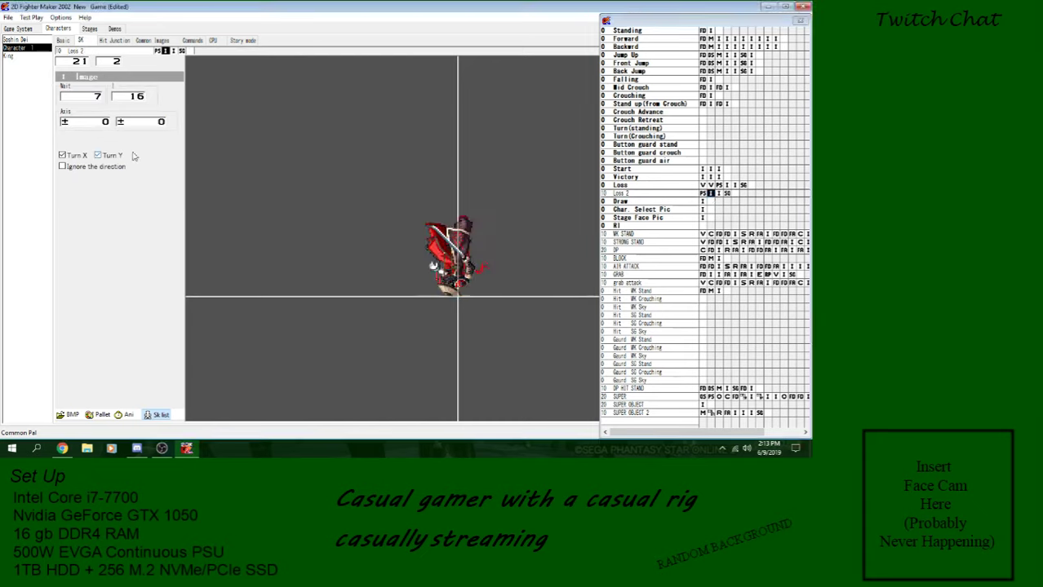
left_click(8, 18)
left_click(24, 54)
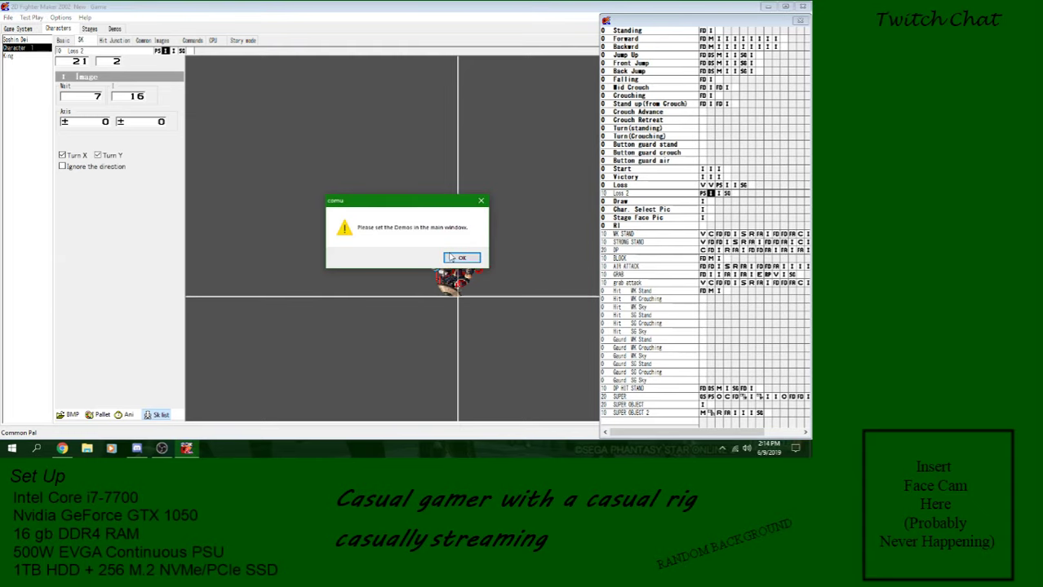
key("Return")
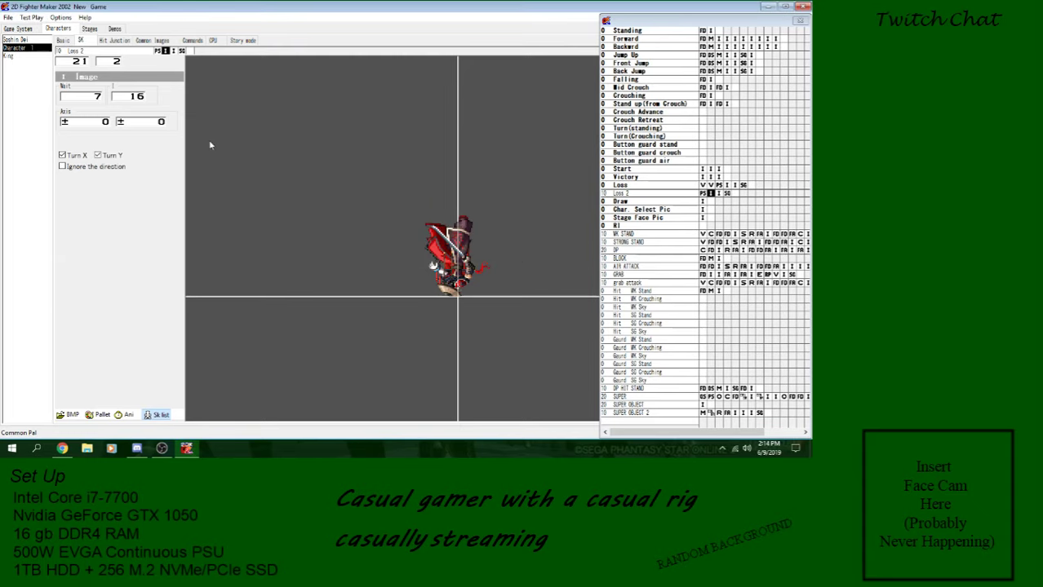
Set the title demo to Demo 1 in the game system's basic settings and return to the character's skills.
left_click(23, 30)
left_click(135, 131)
left_click(129, 145)
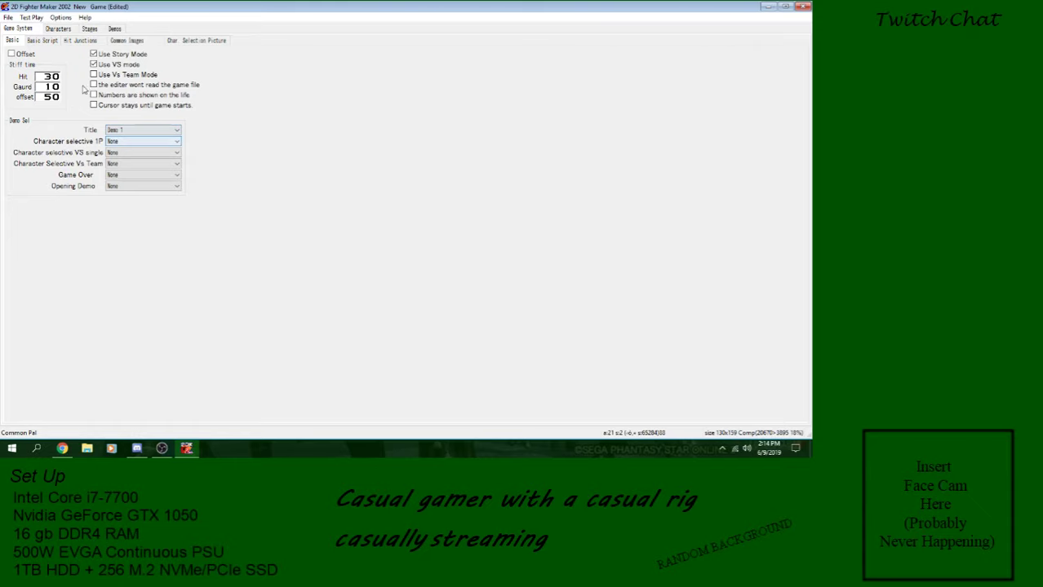
left_click(59, 28)
left_click(8, 17)
left_click(29, 66)
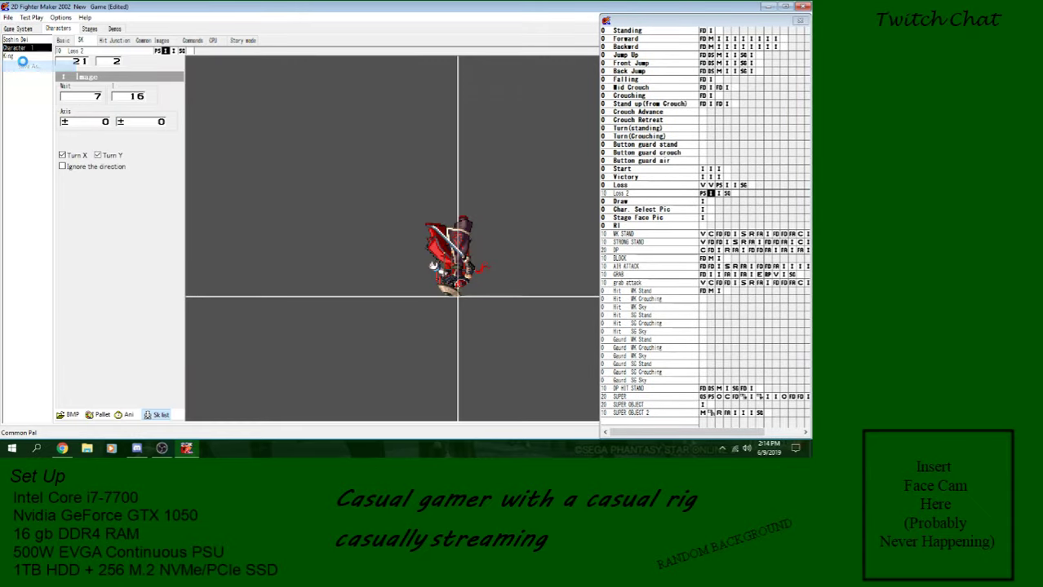
left_click(306, 249)
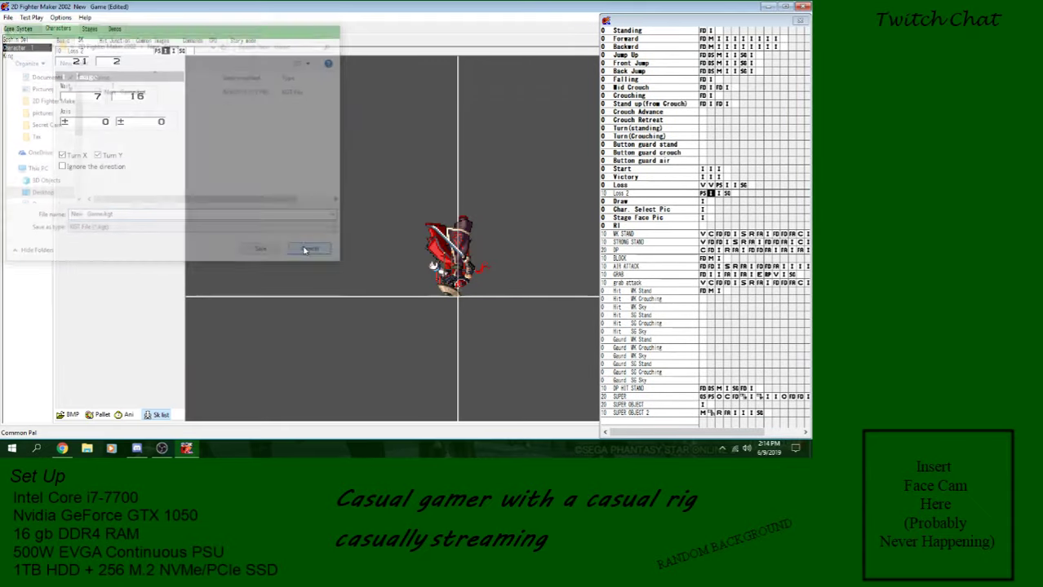
Save the game and start a test battle with Character 1 for both Player 1 and Player 2.
left_click(8, 17)
left_click(23, 54)
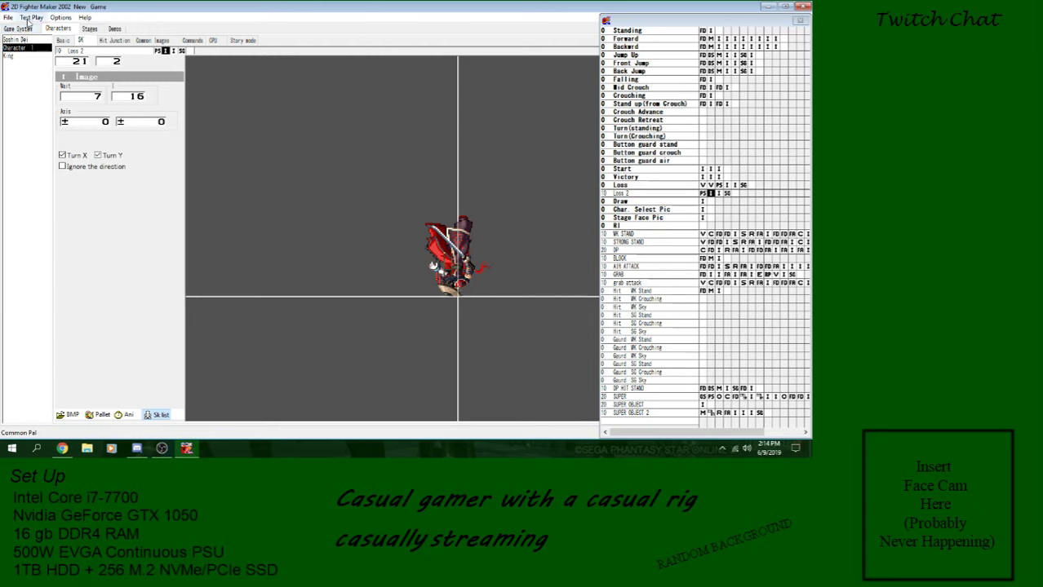
left_click(31, 17)
left_click(76, 59)
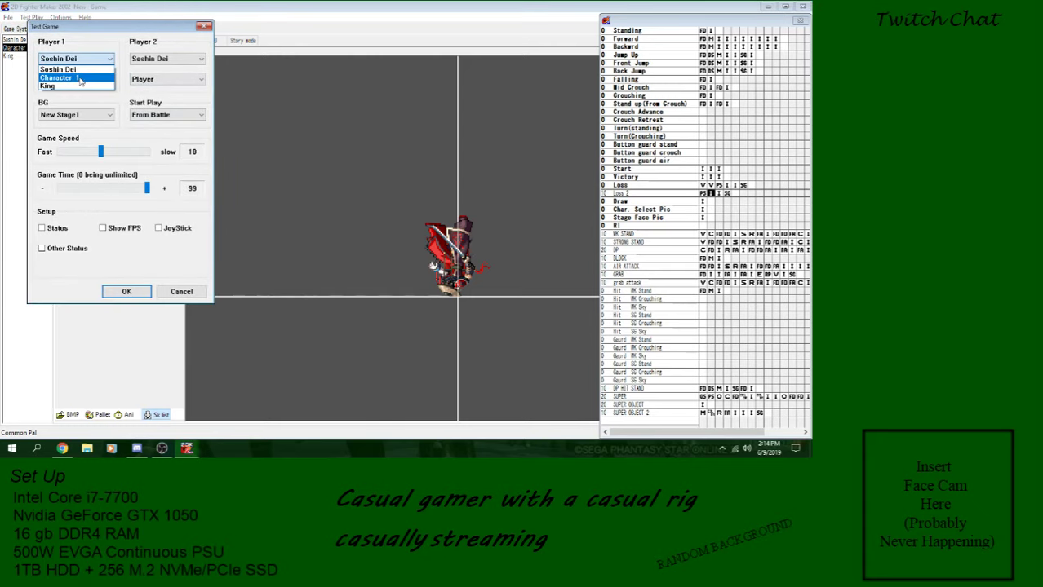
left_click(65, 77)
left_click(150, 60)
left_click(150, 78)
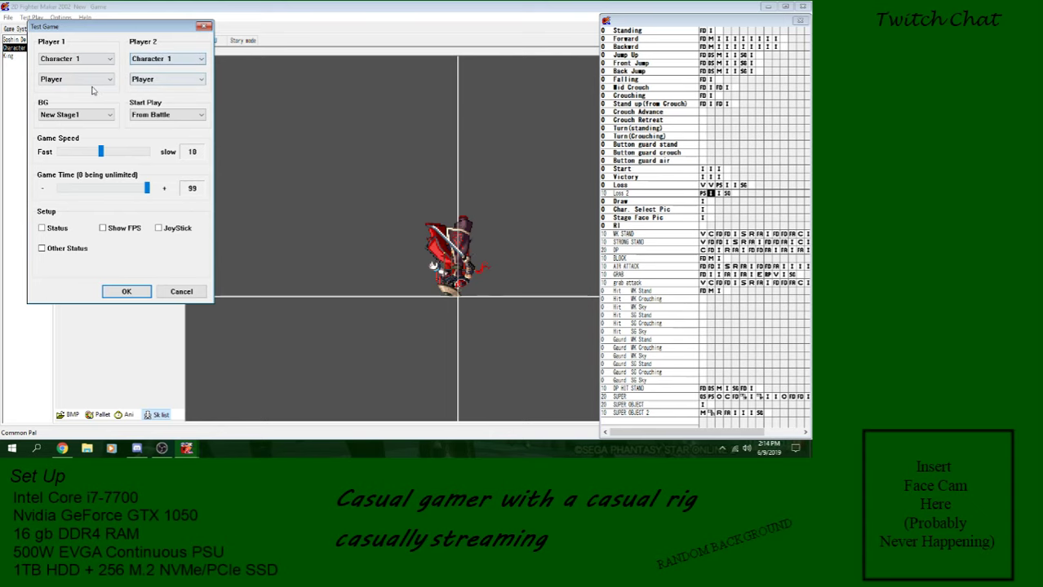
left_click(127, 291)
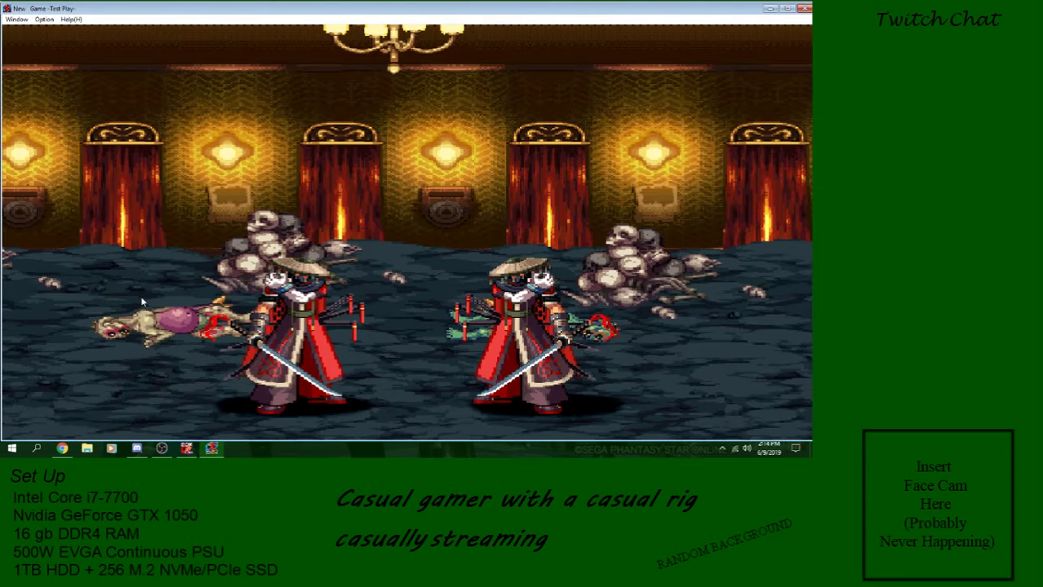
Try the basic attacks and the DP move against the opponent with the debug status and hit boxes displayed, and close the test battle.
key("Left")
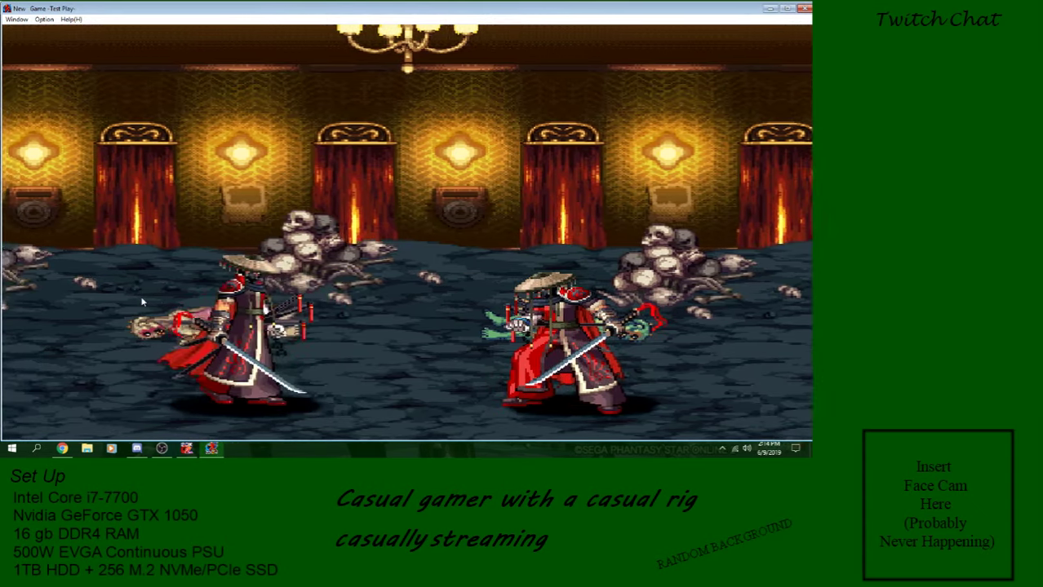
key("z")
key("Right")
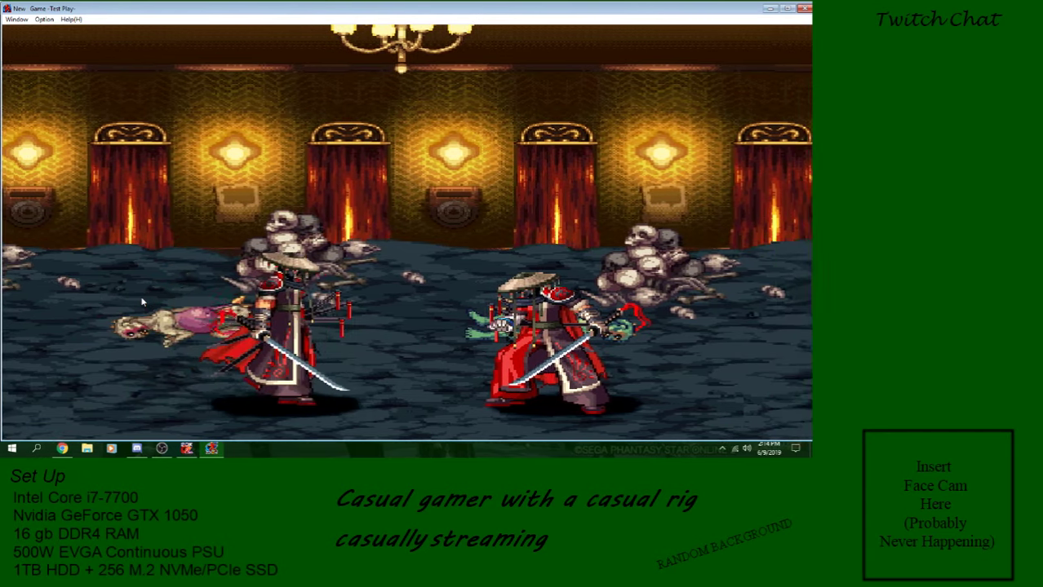
key("F5")
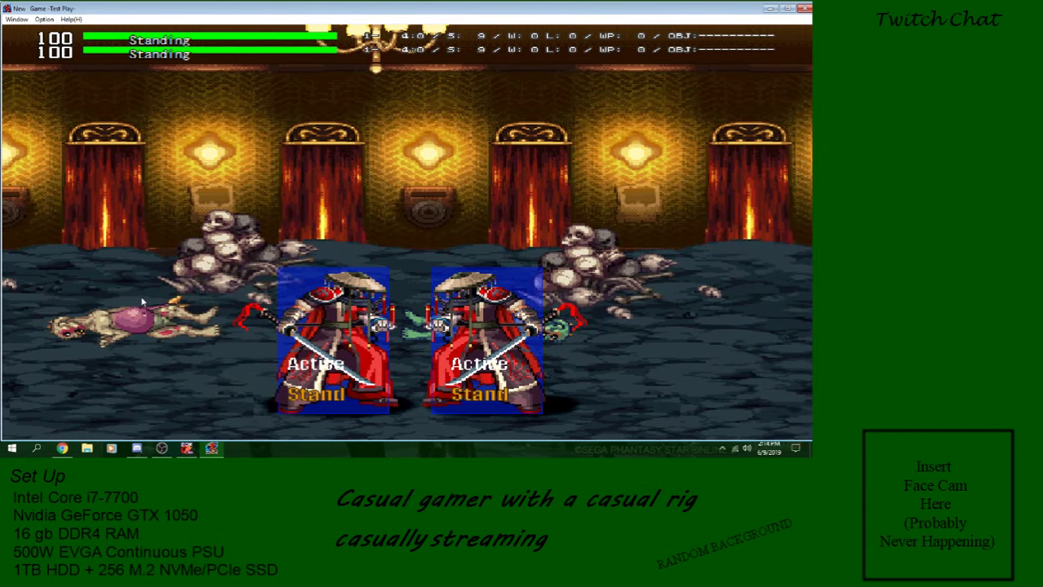
key("z")
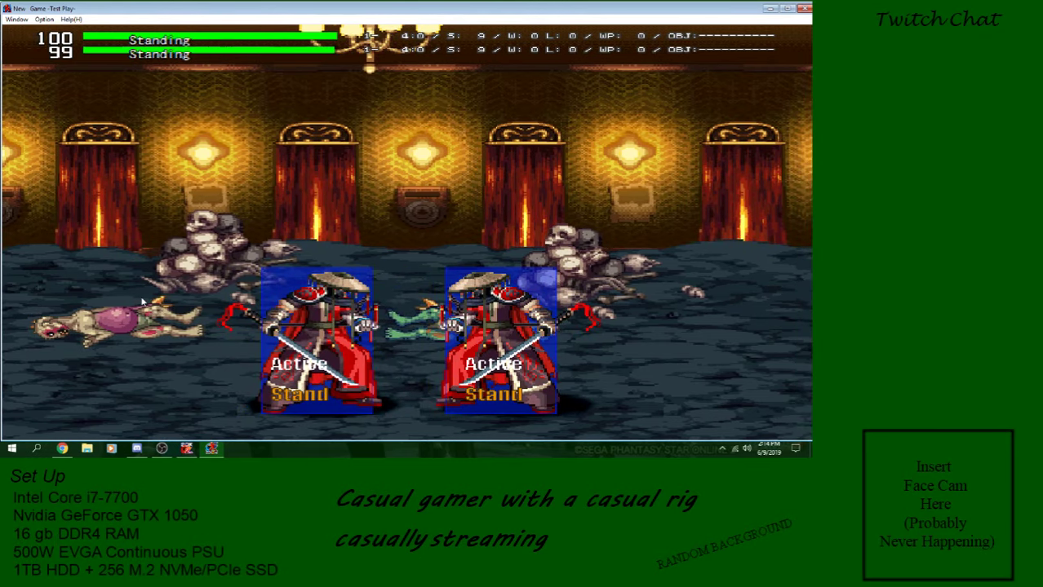
key("z")
key("x")
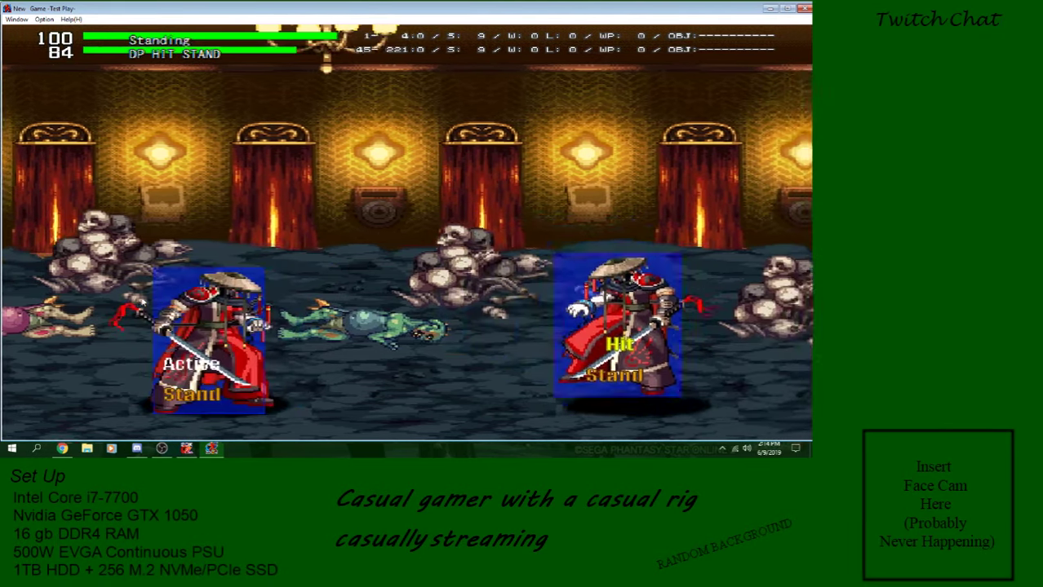
key("Right")
key("x")
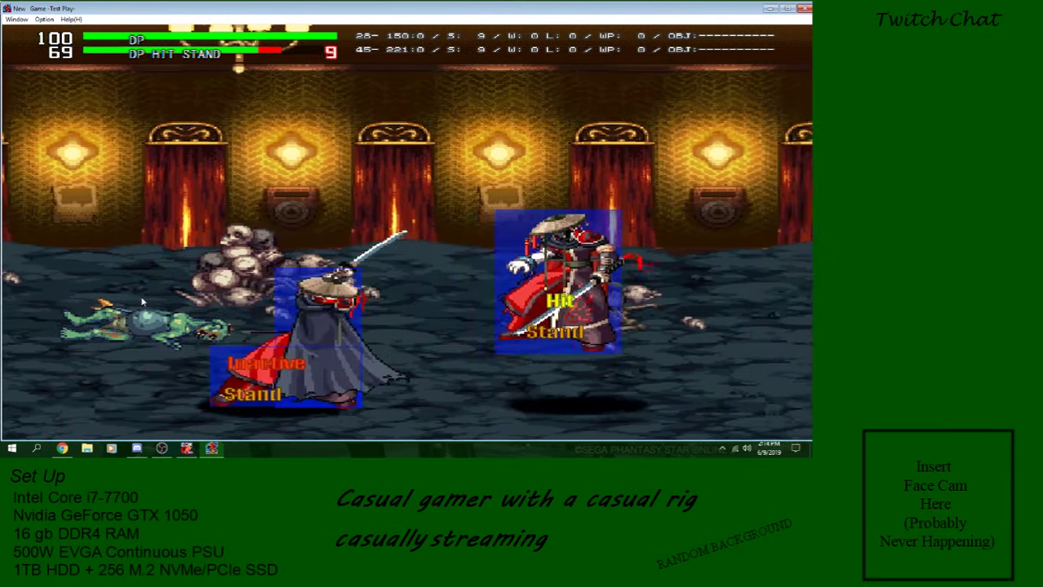
key("Right")
key("x")
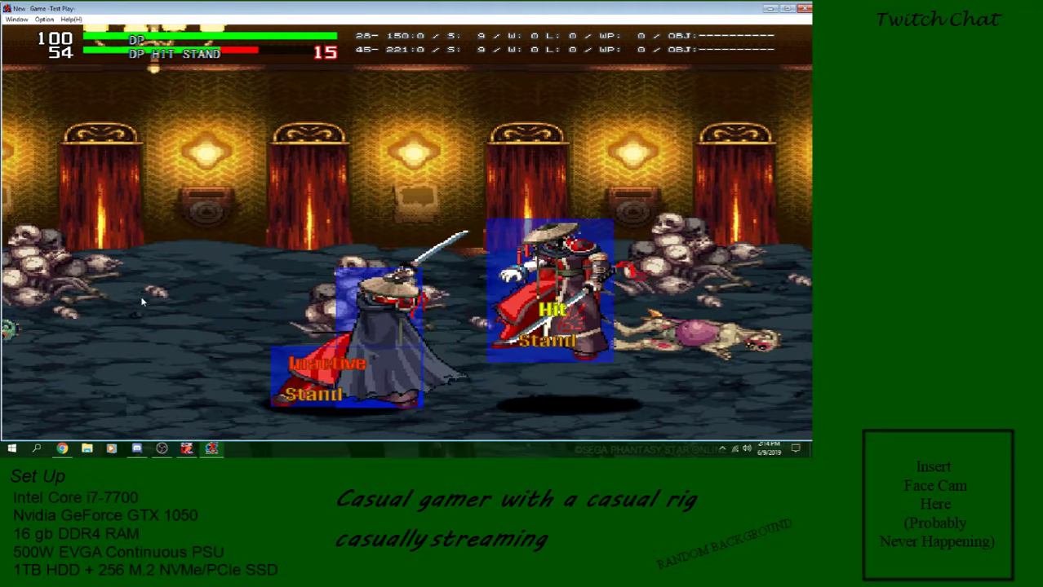
key("Right")
key("z")
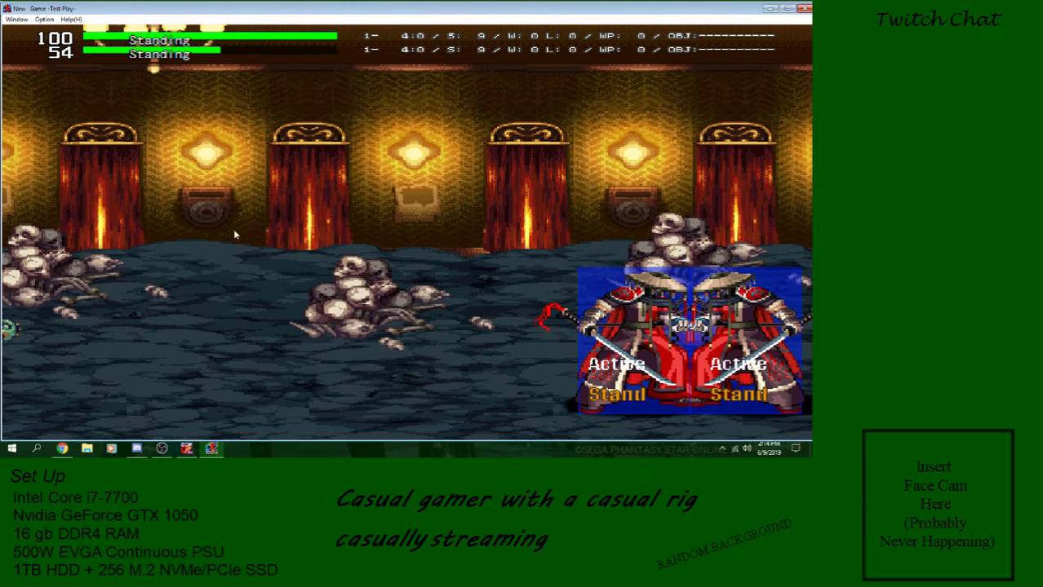
left_click(804, 8)
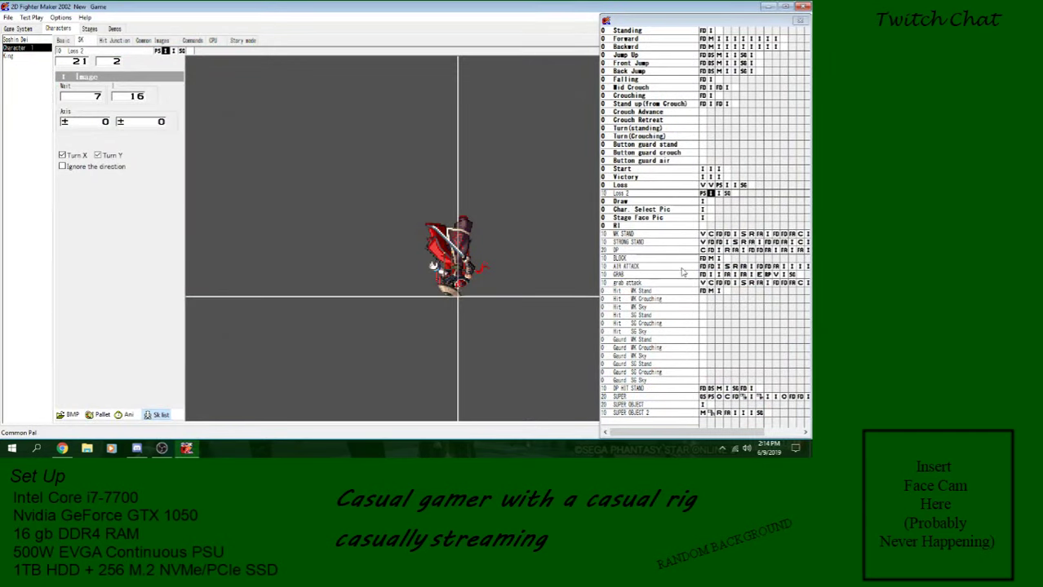
Insert a Detect Skill condition fork at the start of GRAB, set to Attack Hits and pointing to block 10 of the GRAB skill.
left_click(663, 267)
left_click(669, 274)
left_click(742, 275)
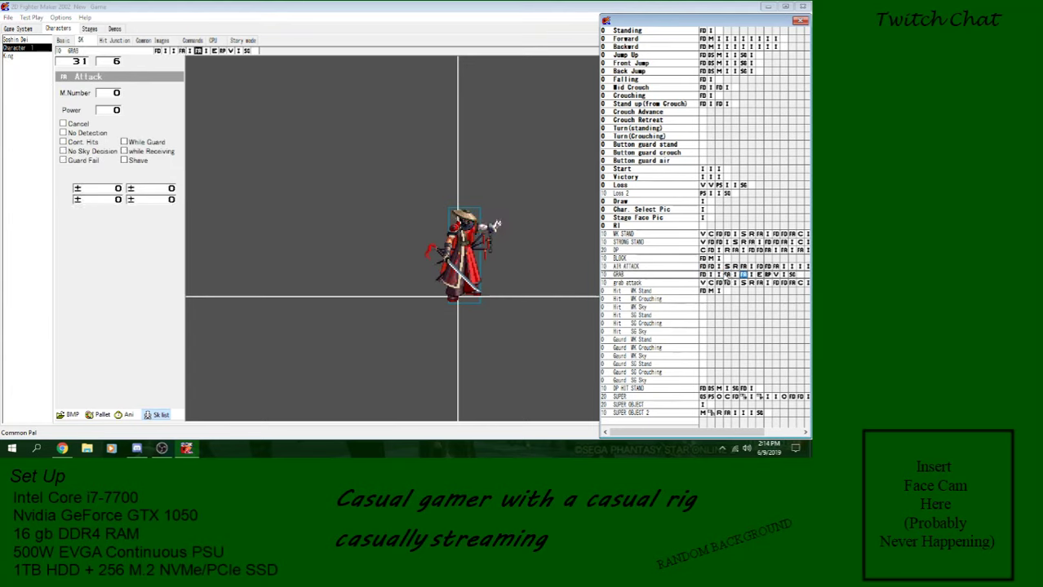
left_click(728, 276)
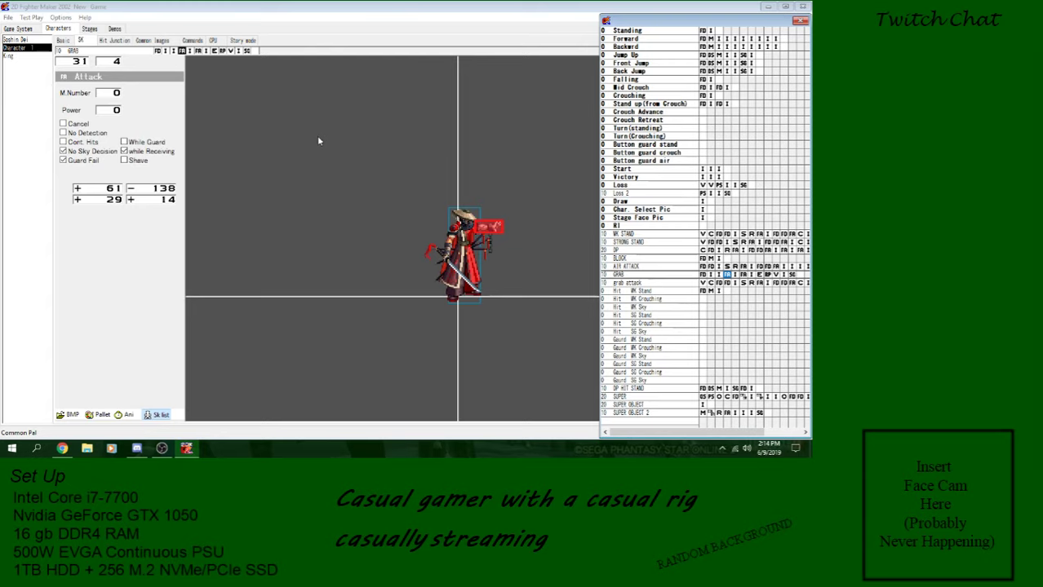
right_click(158, 52)
mouse_move(246, 161)
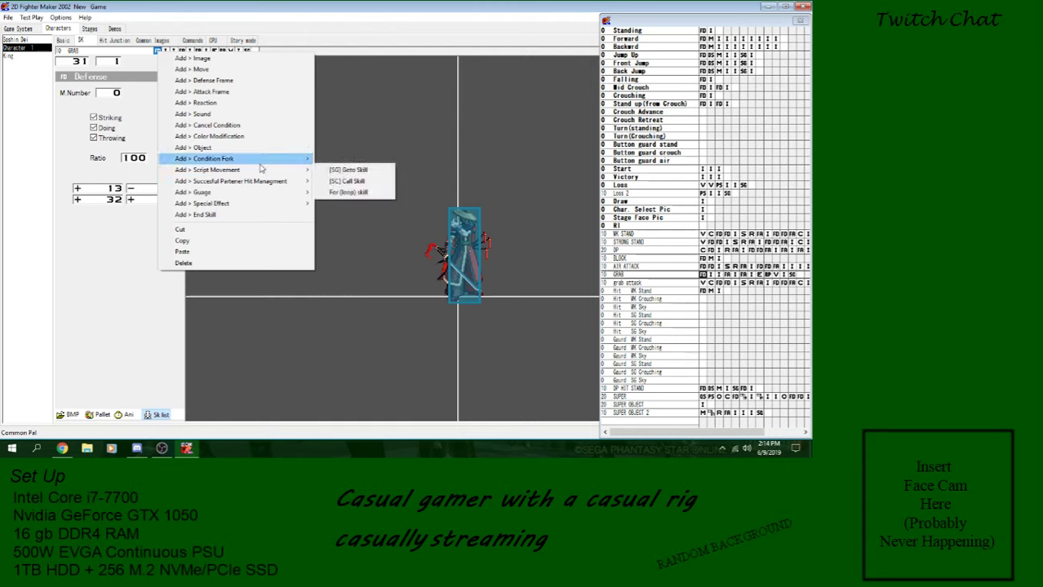
left_click(343, 173)
left_click(129, 101)
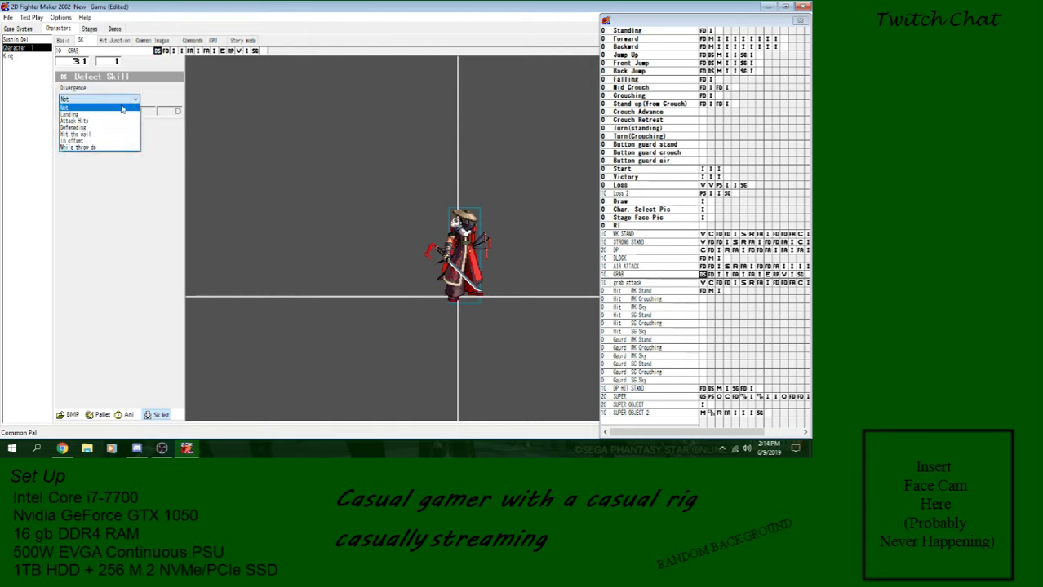
left_click(98, 121)
left_click(114, 111)
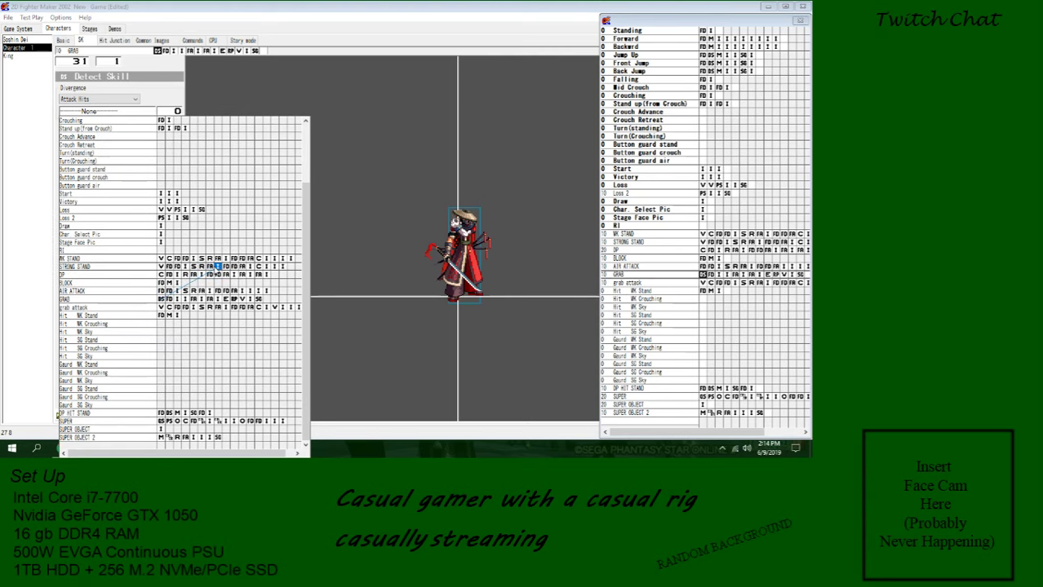
left_click(233, 302)
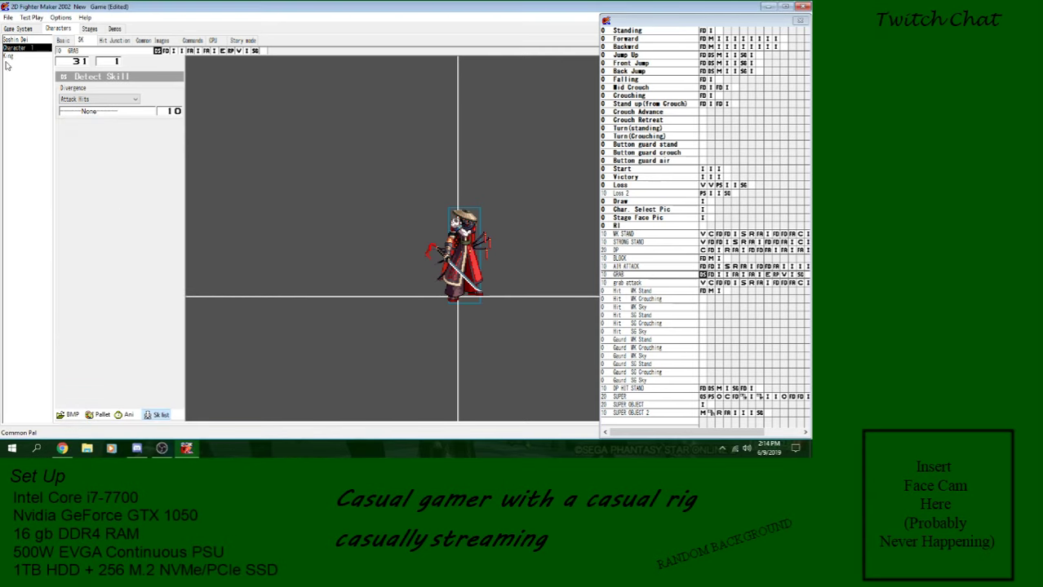
Save the game and check the changed GRAB skill in a test battle with the same setup.
left_click(7, 17)
left_click(41, 55)
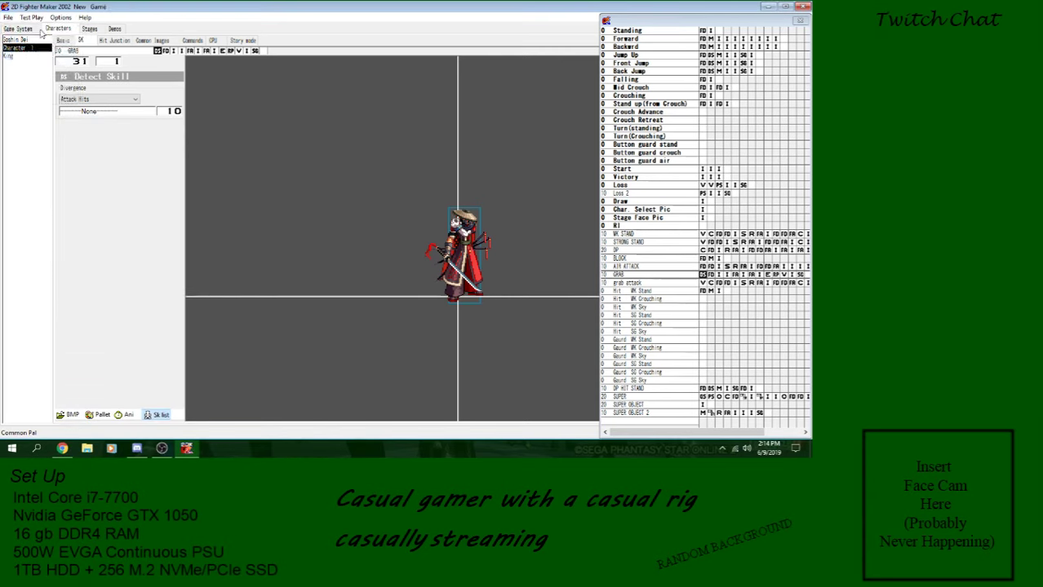
left_click(31, 17)
left_click(134, 292)
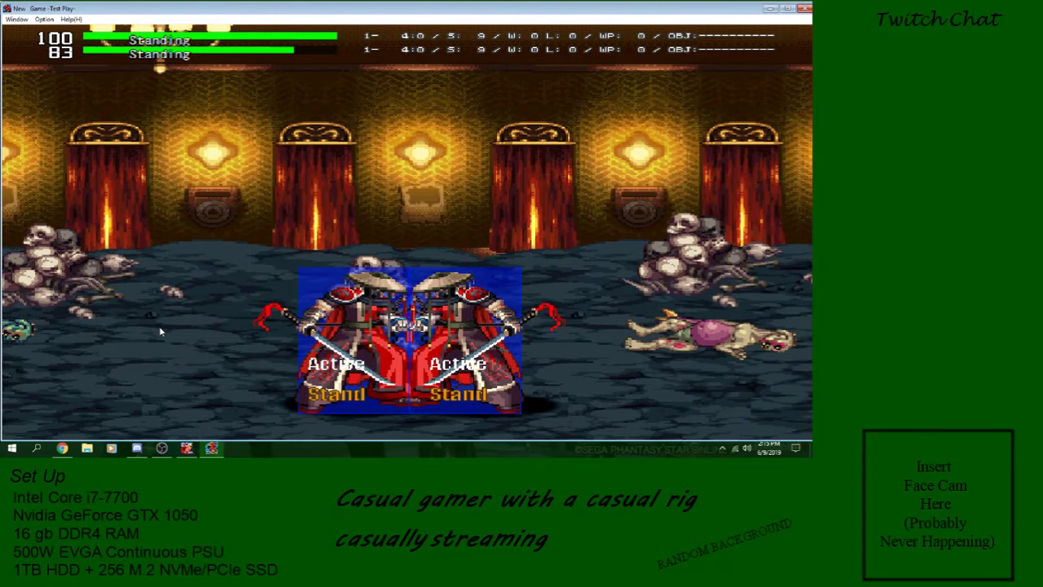
left_click(804, 9)
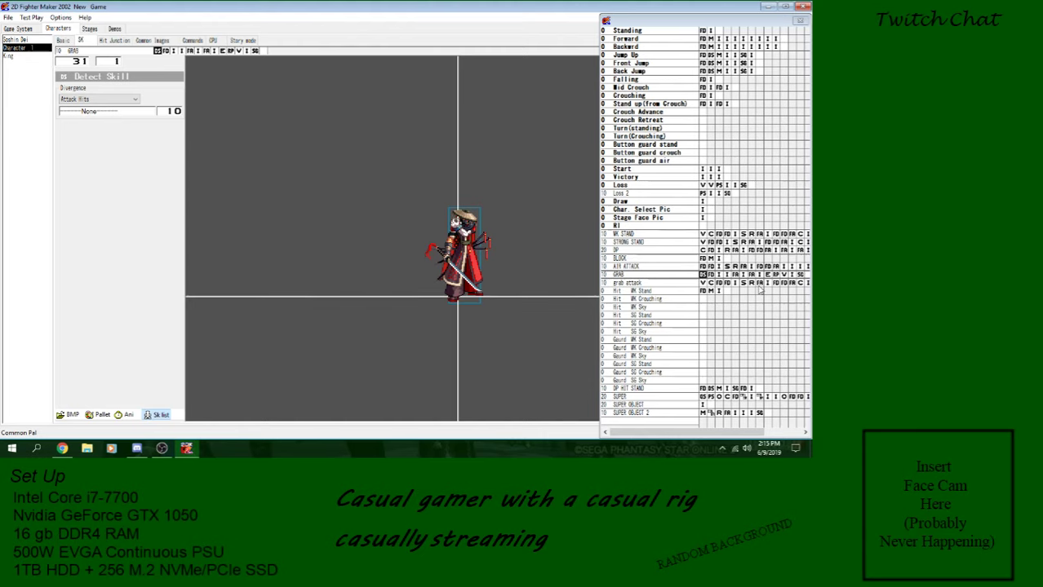
Set the Power of the first attack frame in grab attack to 255 and save the game.
left_click(759, 283)
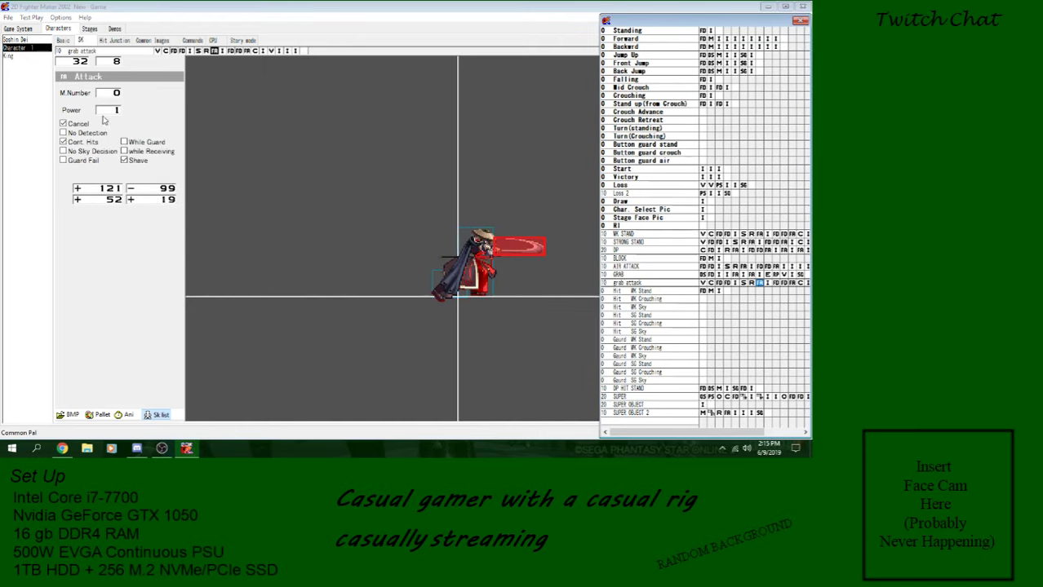
left_click(101, 113)
type("255")
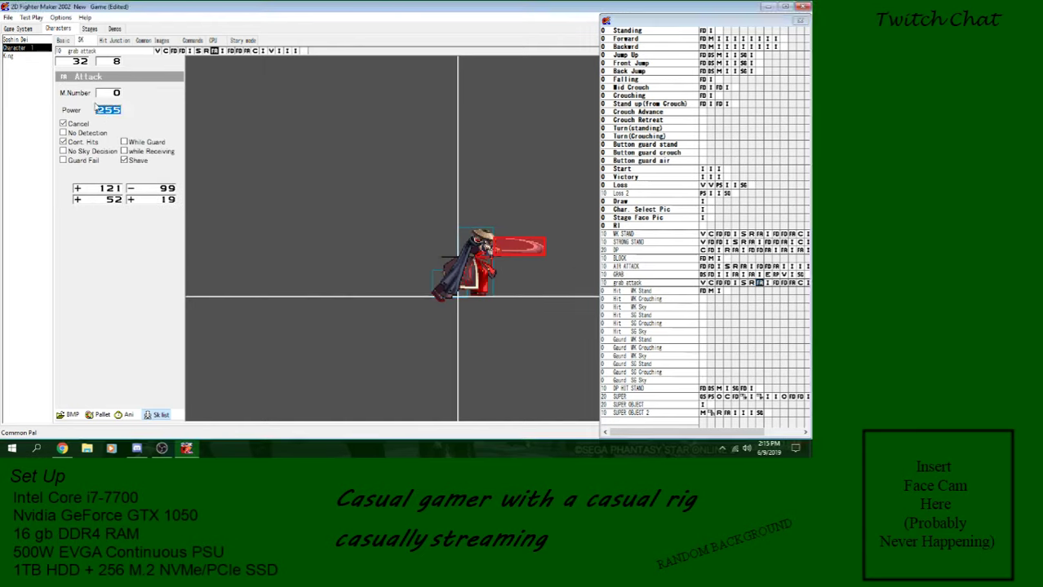
left_click(9, 18)
Run a test battle to try the stronger grab attack on the opponent, and close the test game.
left_click(31, 17)
left_click(138, 294)
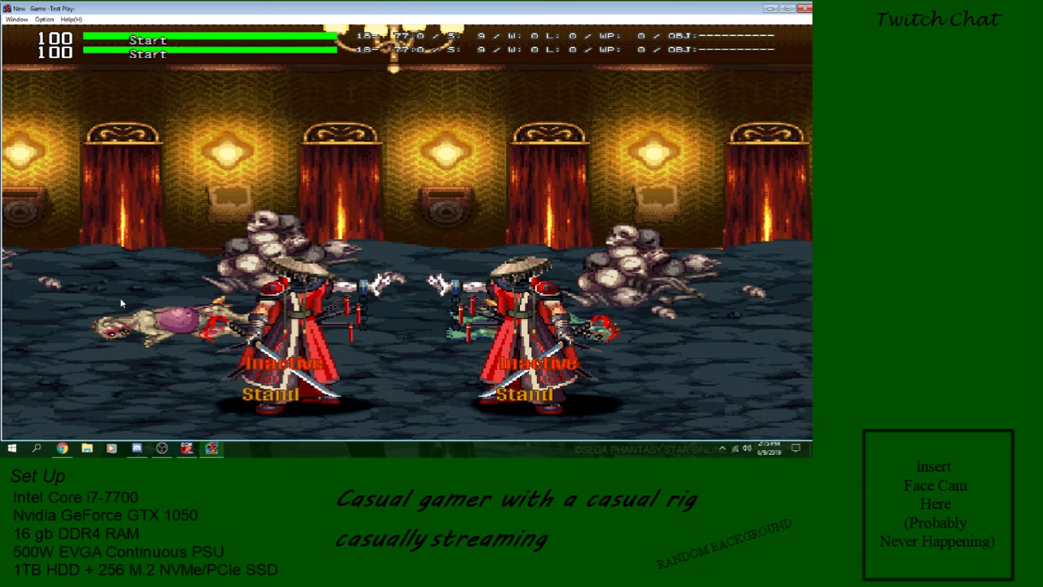
key("Up")
key("Right")
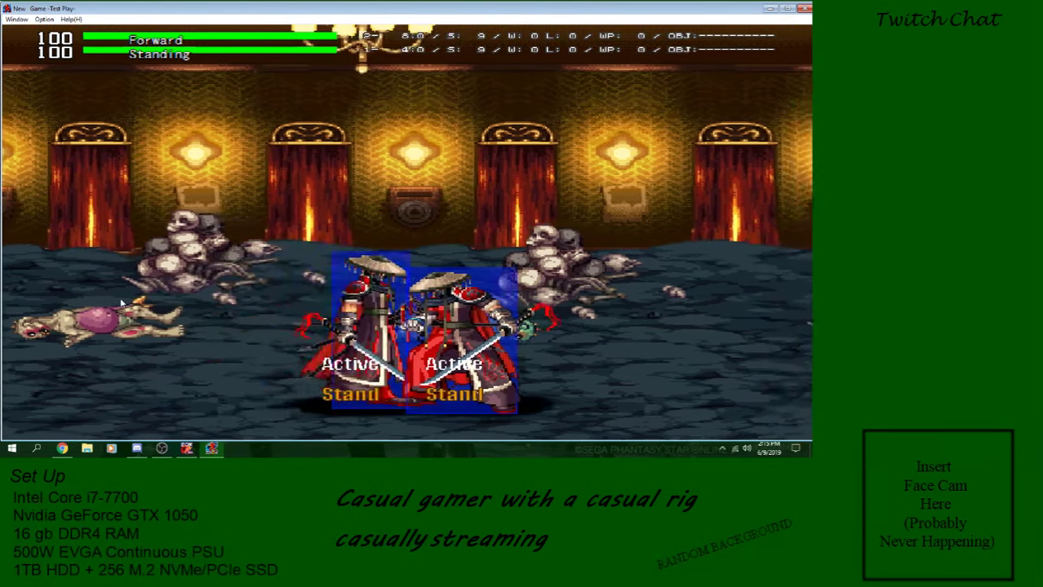
key("z")
key("Right")
key("z")
key("Right")
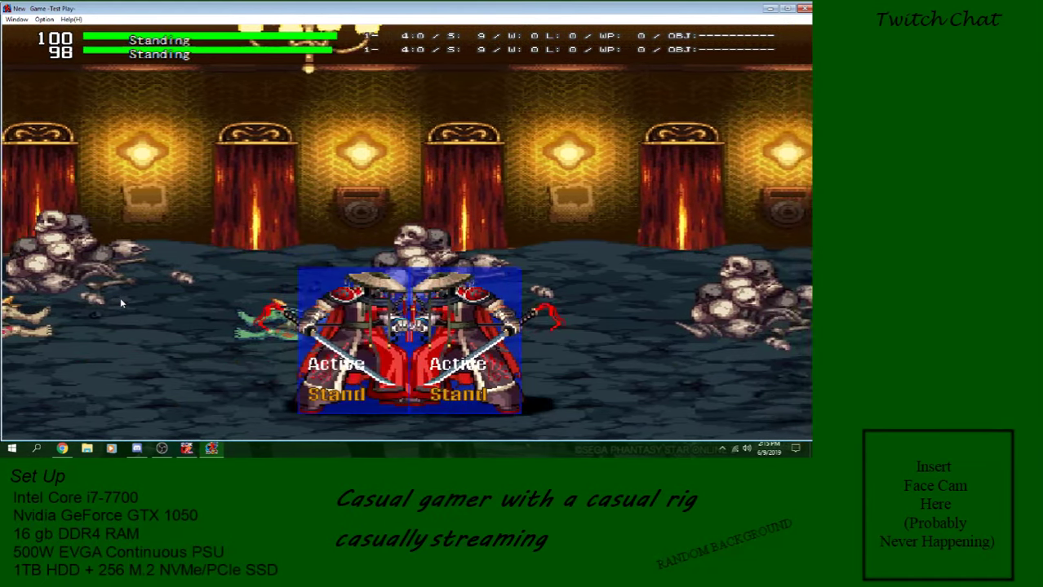
key("x")
key("Right")
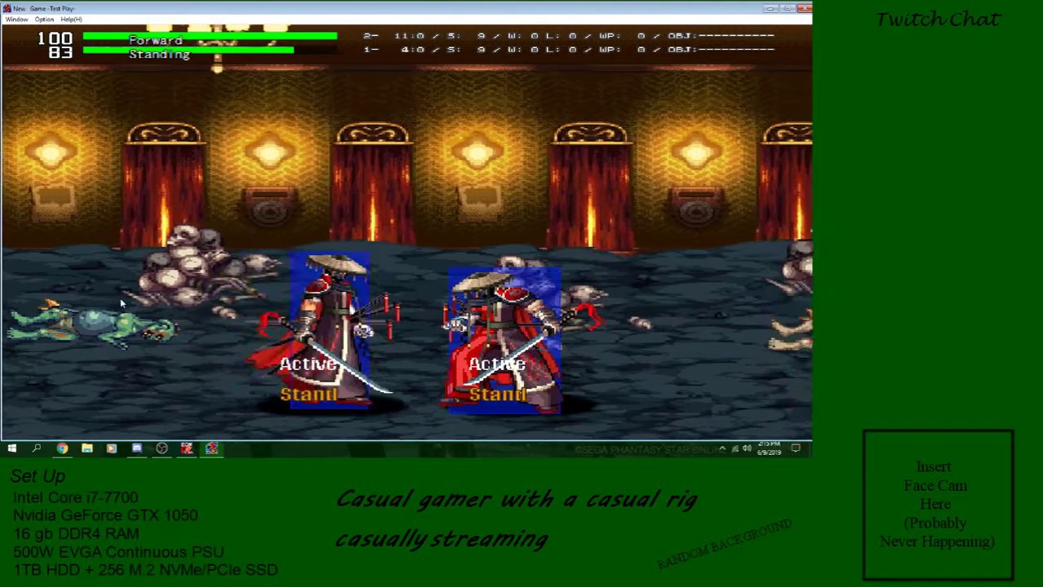
key("x")
key("Right")
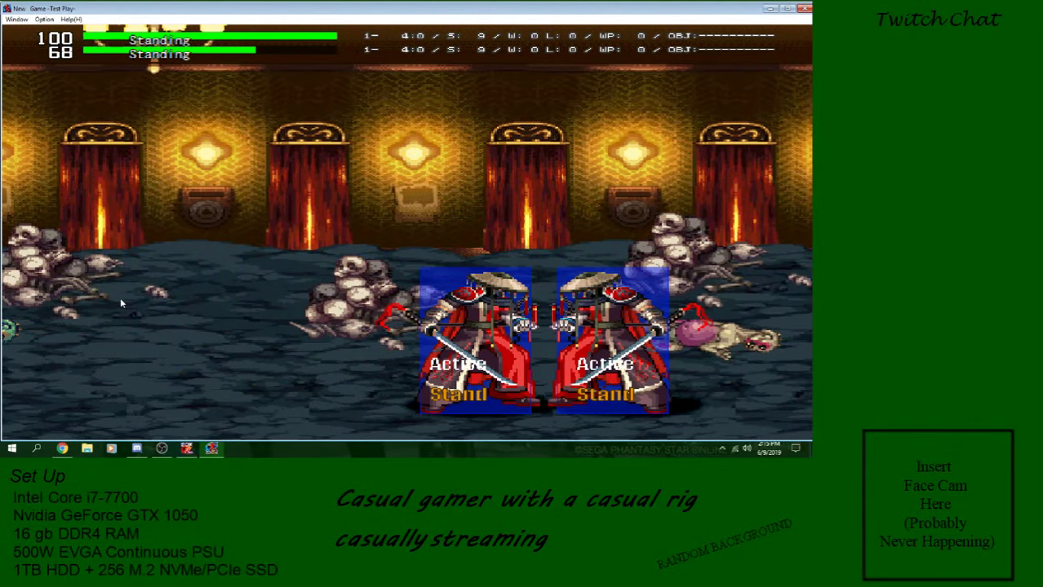
key("Right")
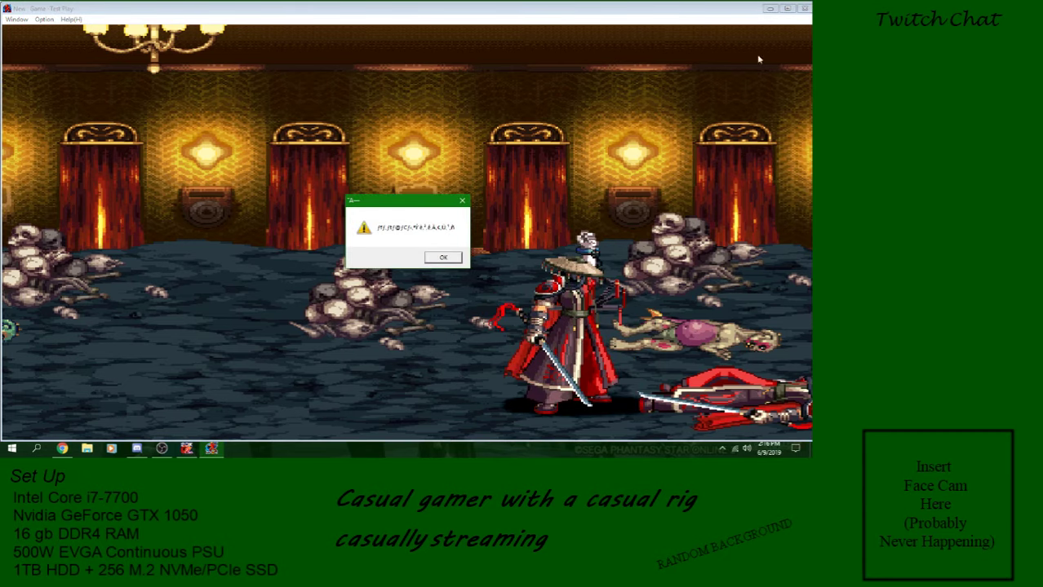
left_click(442, 257)
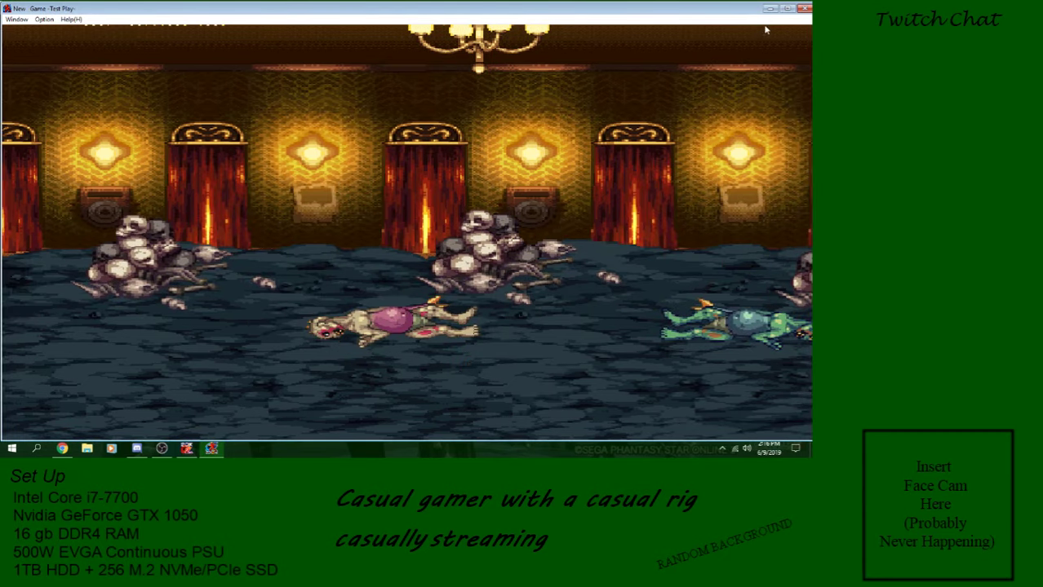
left_click(803, 9)
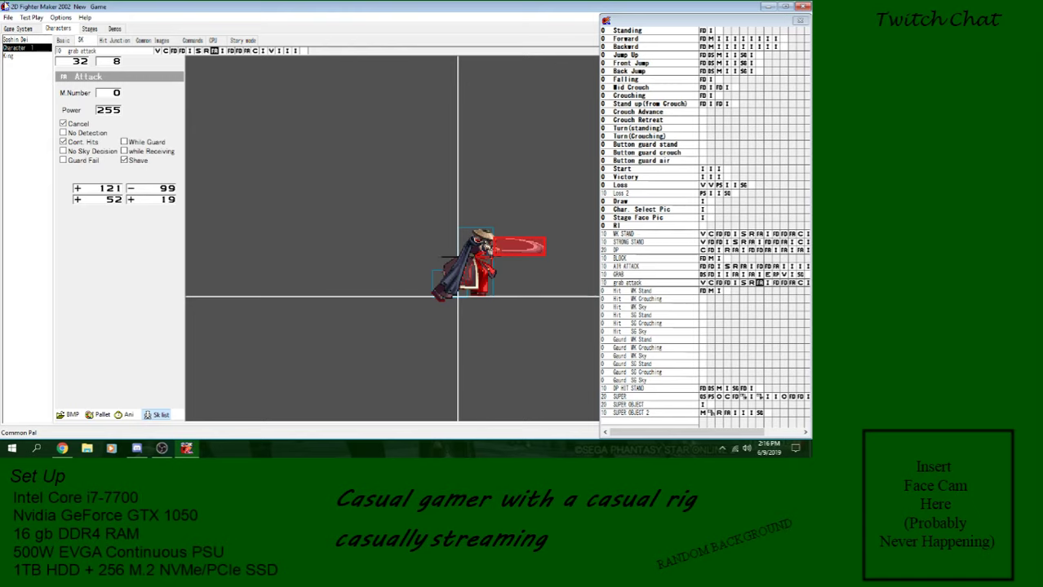
Save the game and open Character 1's command settings.
left_click(7, 17)
left_click(24, 55)
left_click(670, 414)
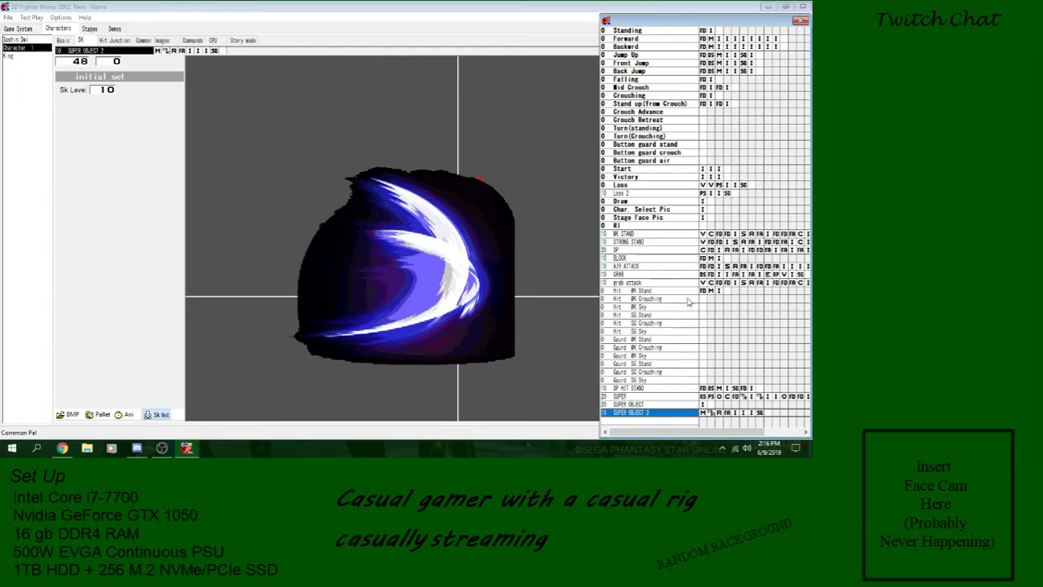
left_click(655, 267)
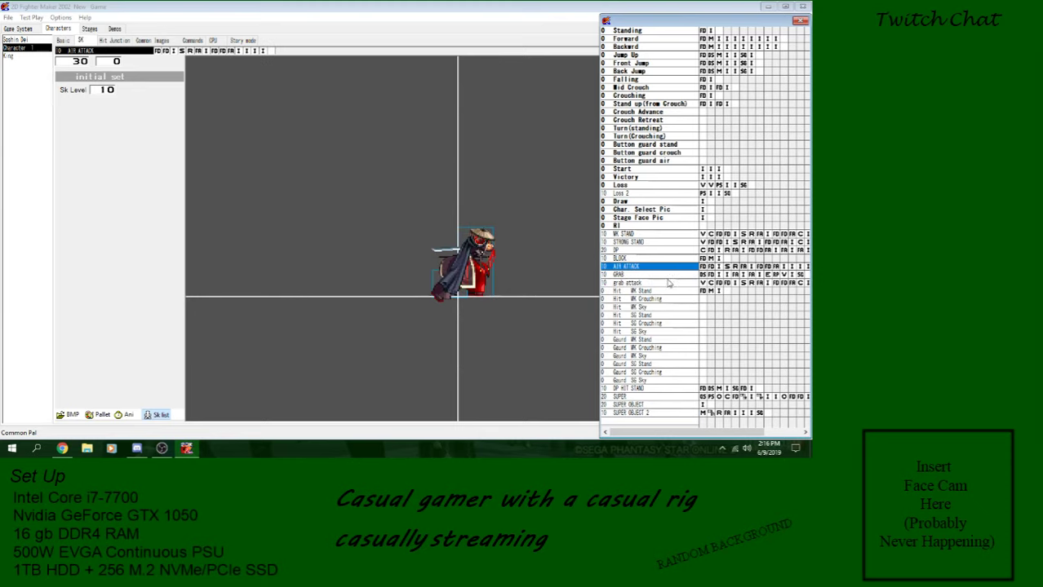
left_click(193, 40)
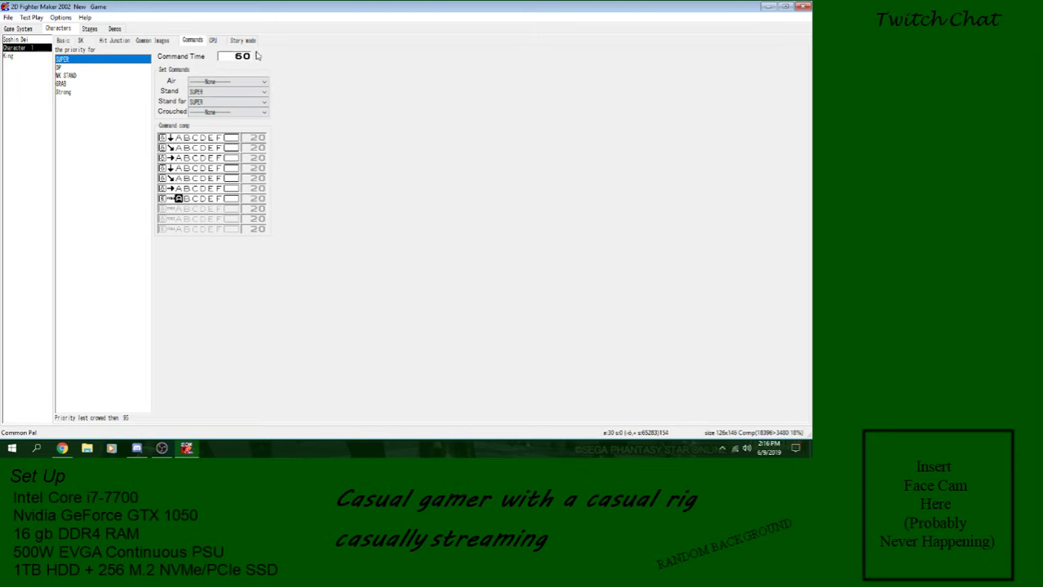
Delete the Special Gauge Check from the start of Character 1's SUPER skill and save the game.
left_click(80, 40)
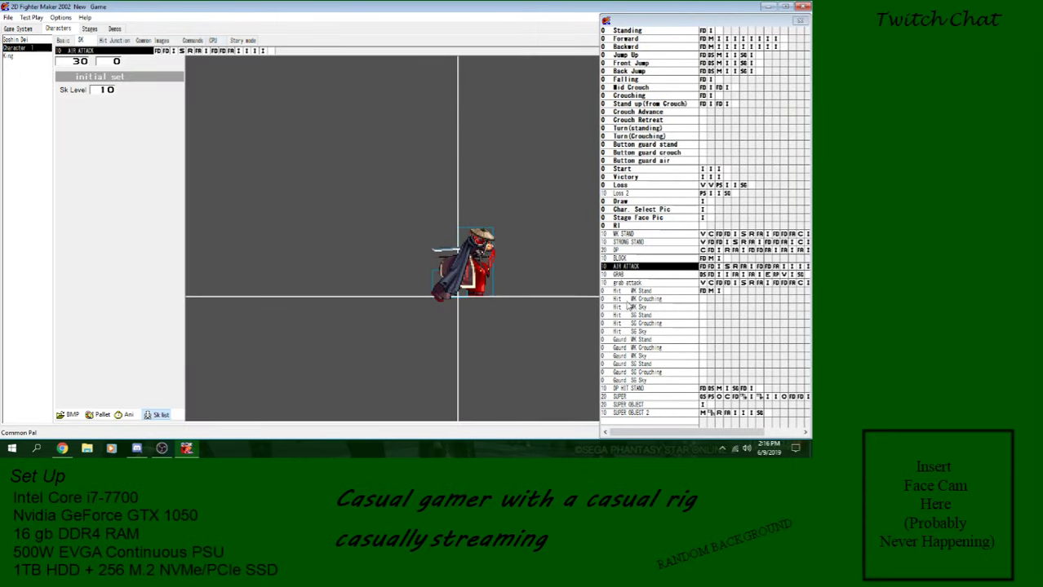
left_click(655, 405)
left_click(656, 413)
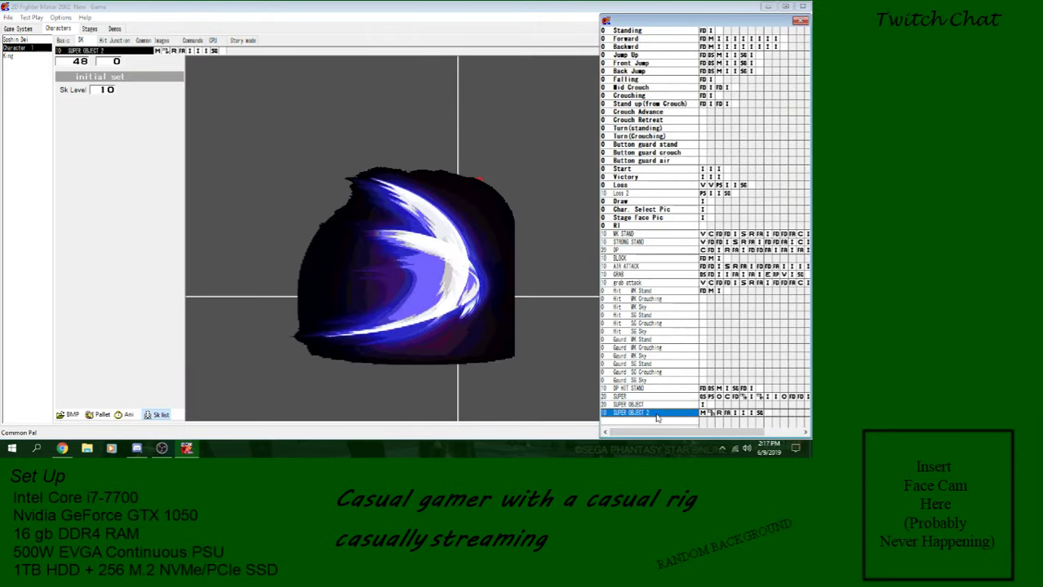
left_click(658, 406)
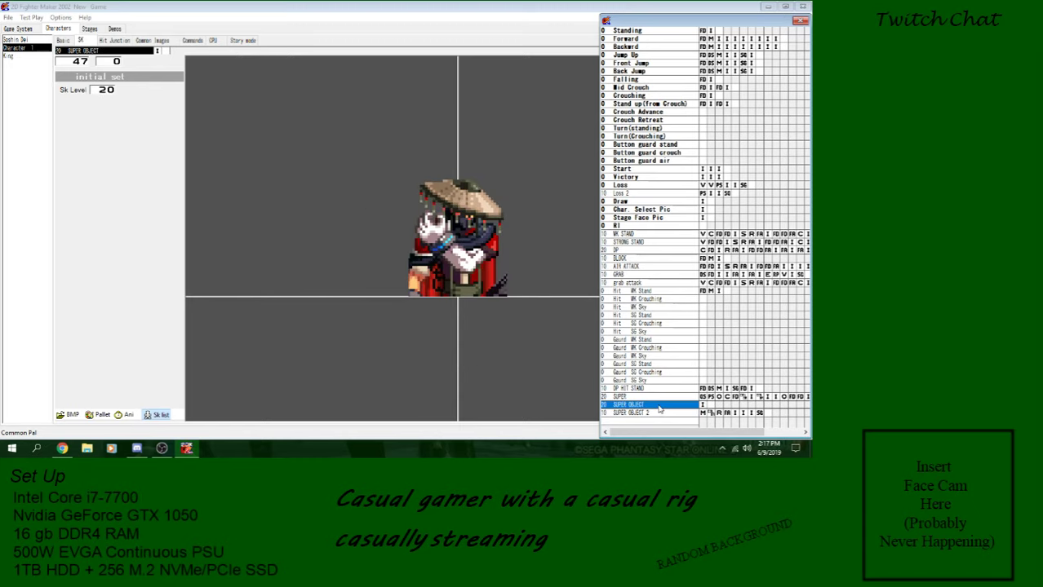
left_click(703, 398)
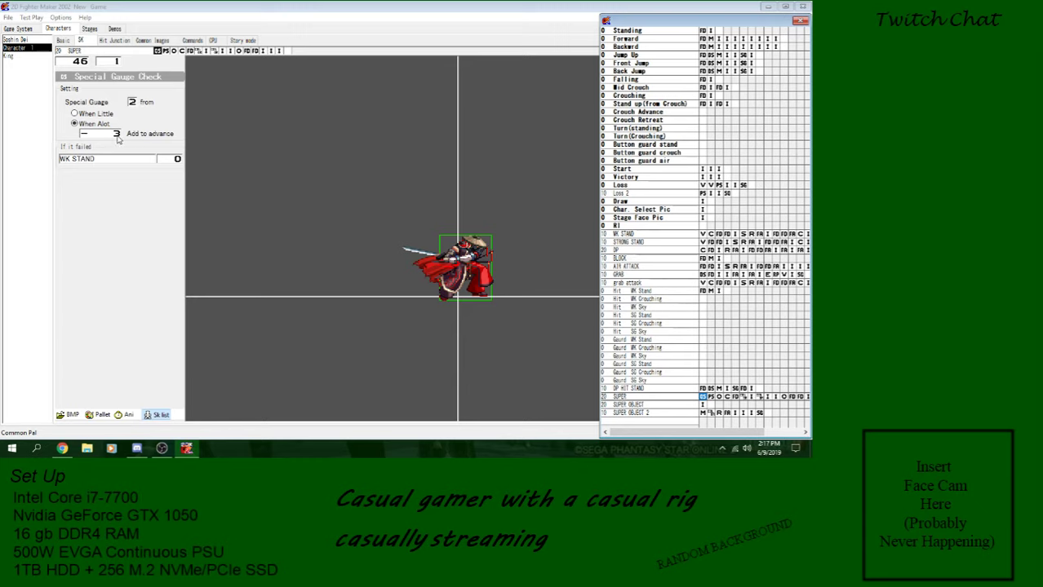
left_click(133, 103)
left_click(116, 136)
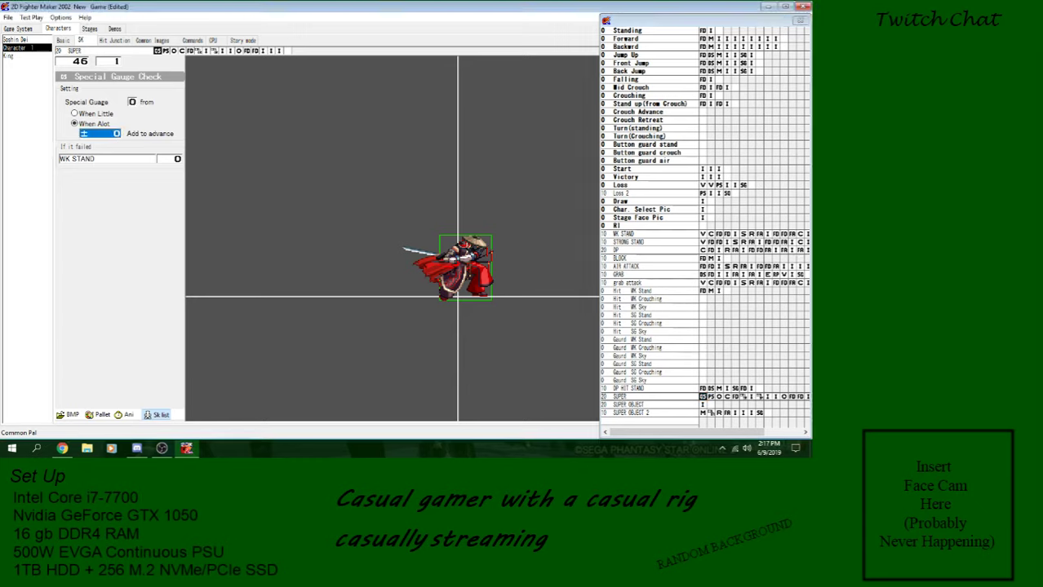
left_click(706, 398)
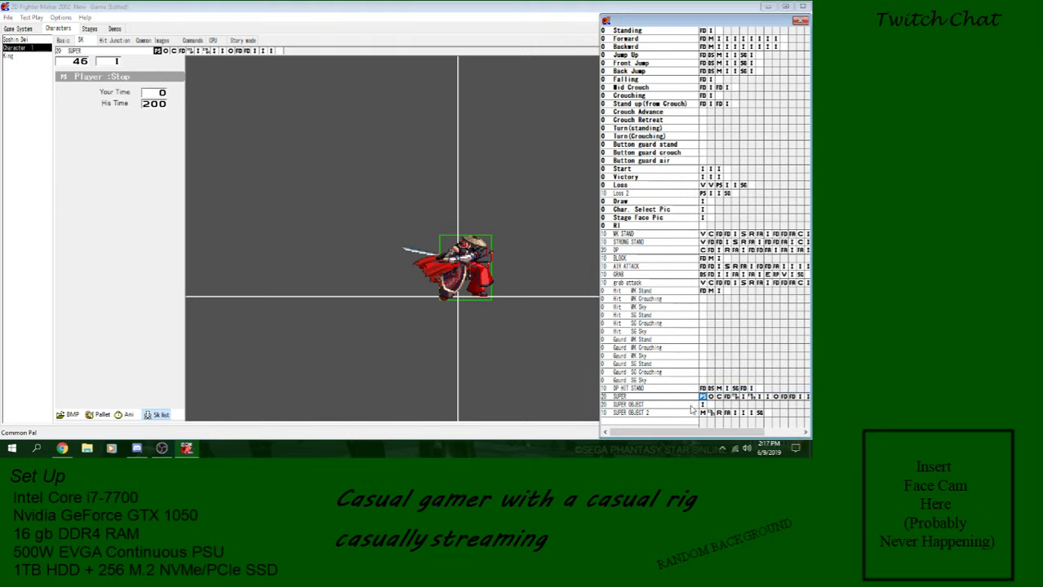
left_click(8, 17)
left_click(25, 62)
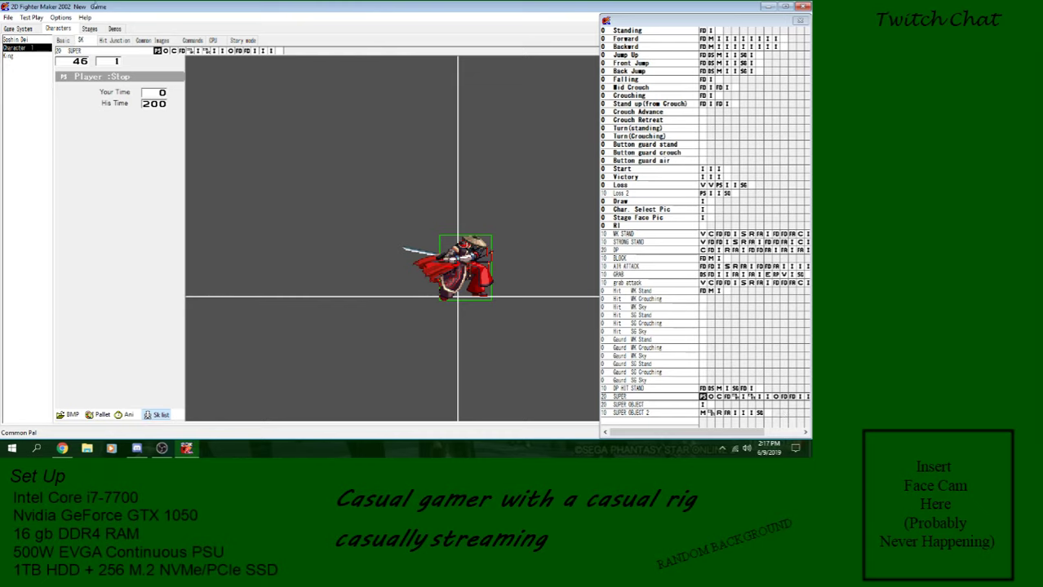
Check the SUPER command input, preview the SUPER OBJECT 2 animation, and inspect SUPER's Player Stop settings.
left_click(194, 41)
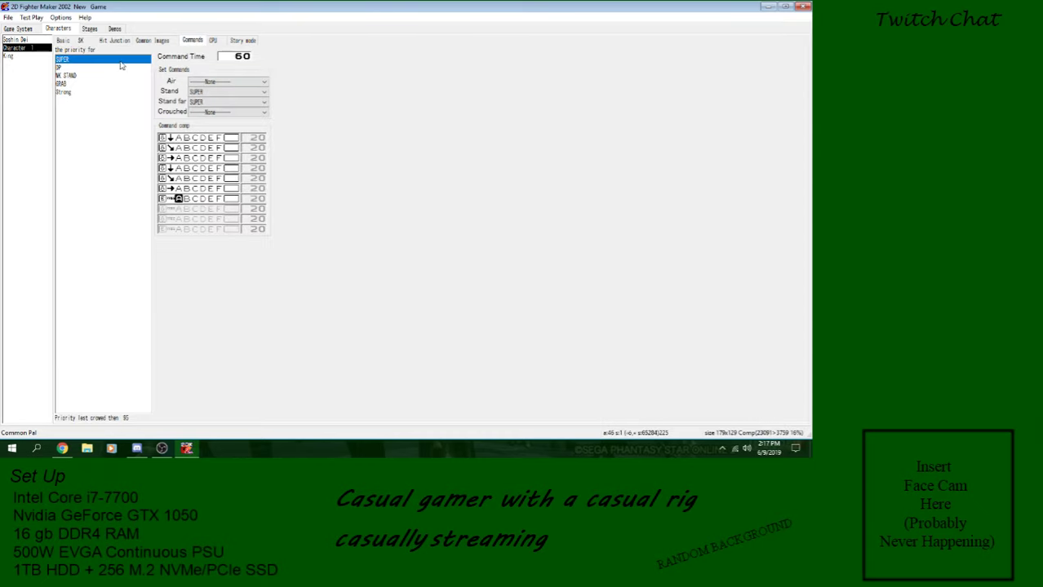
left_click(81, 41)
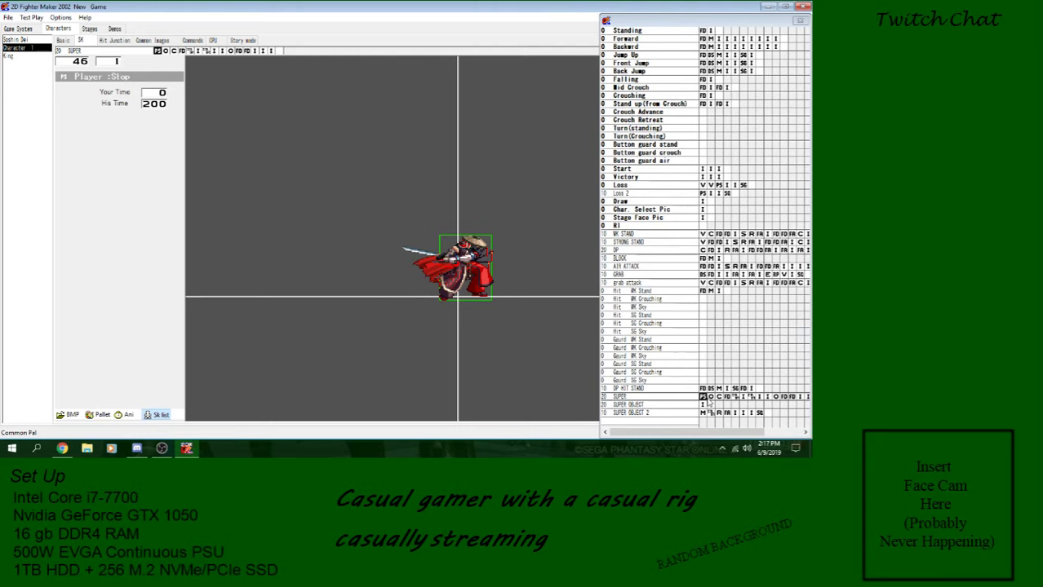
left_click(709, 413)
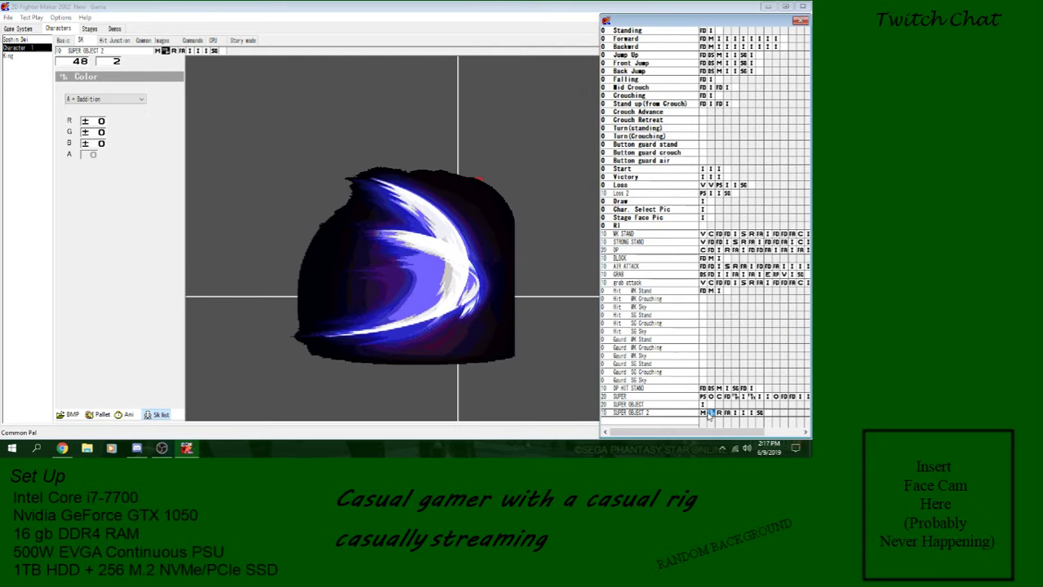
left_click(124, 414)
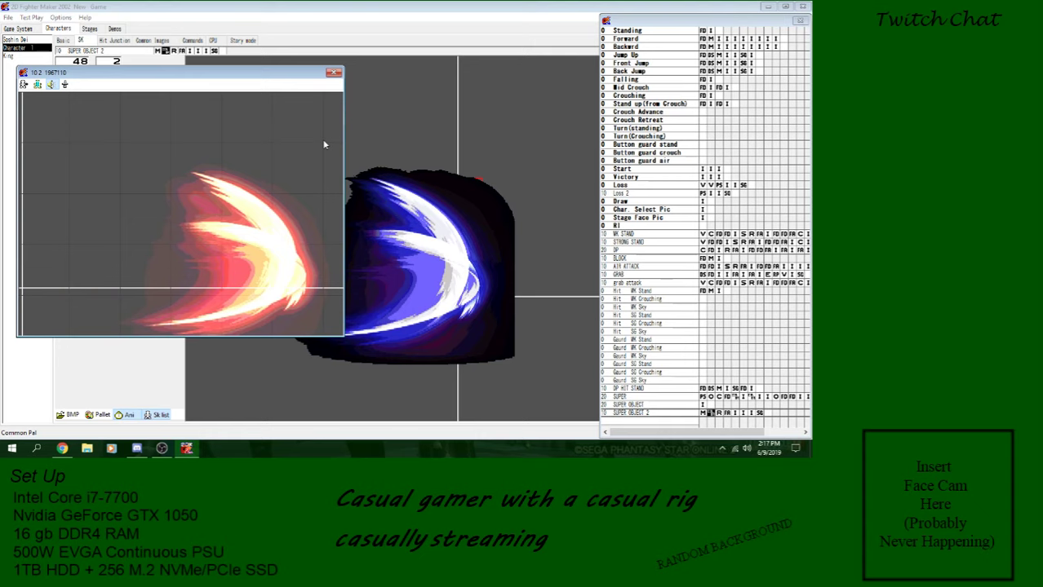
left_click(333, 73)
left_click(708, 398)
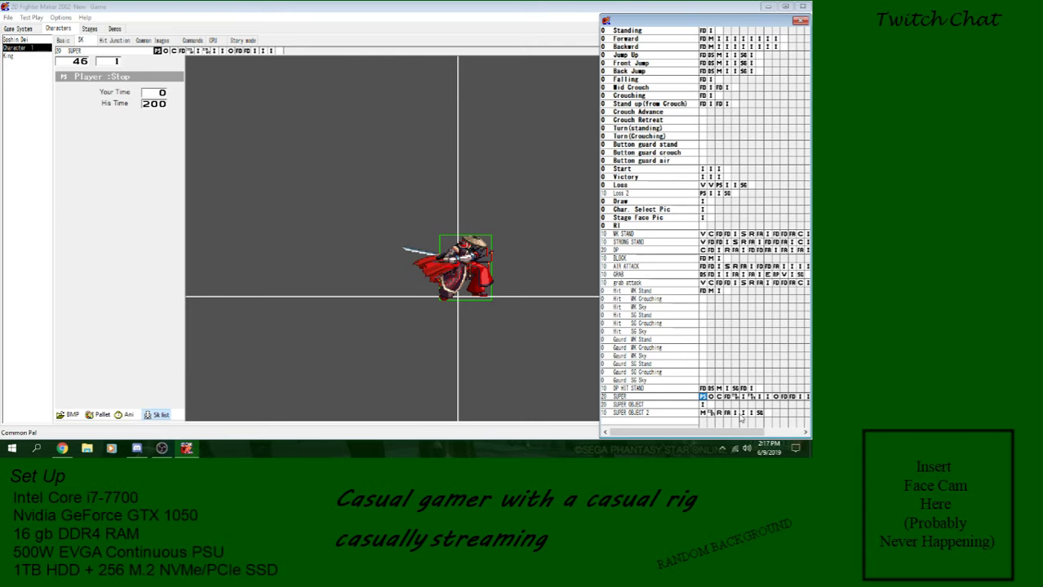
Insert a Variable block before SUPER OBJECT 2's first image that branches when System var B is the same as 1.
left_click(736, 414)
right_click(737, 416)
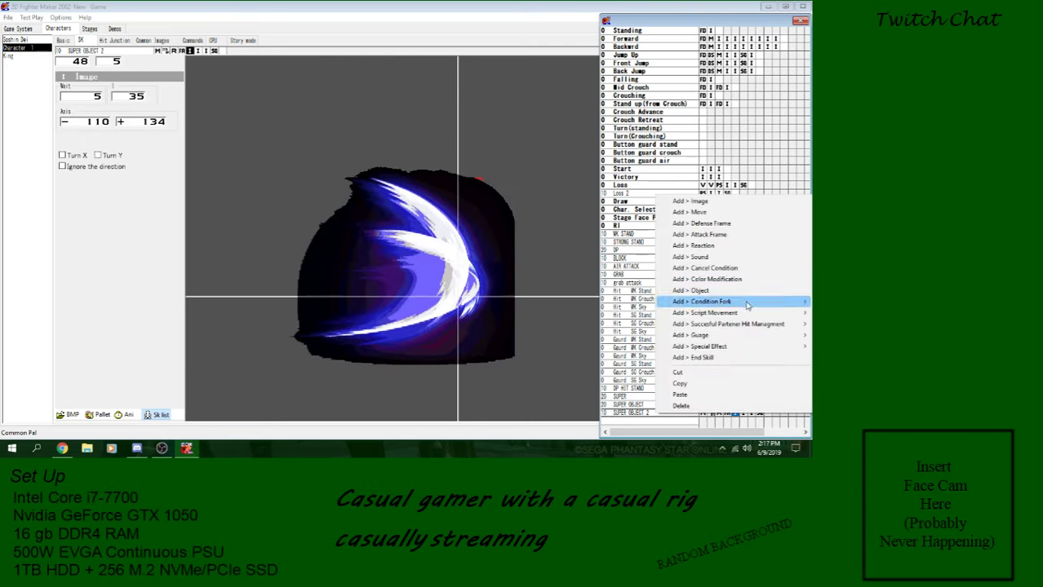
mouse_move(701, 302)
left_click(580, 302)
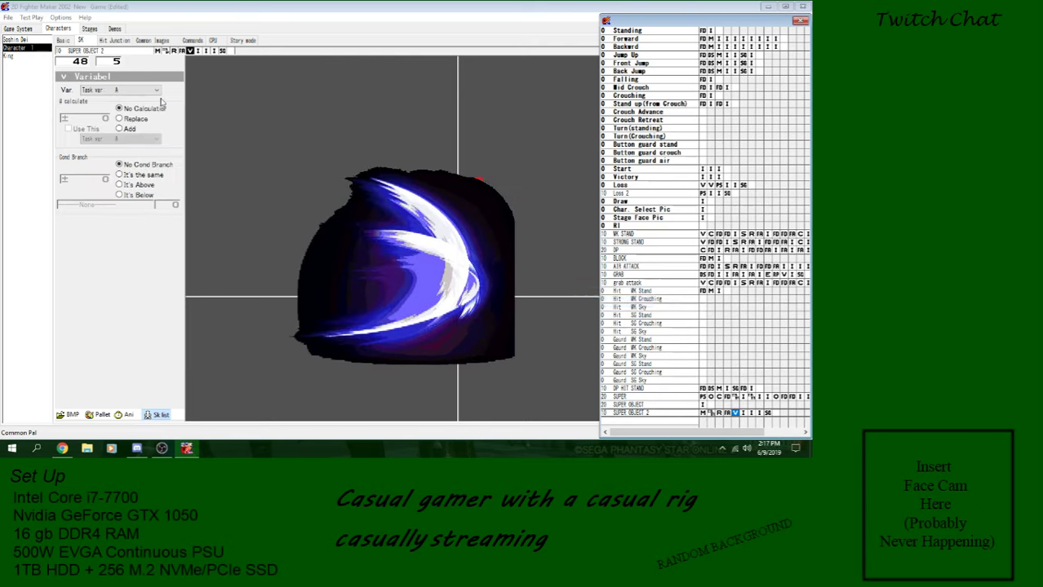
left_click(115, 91)
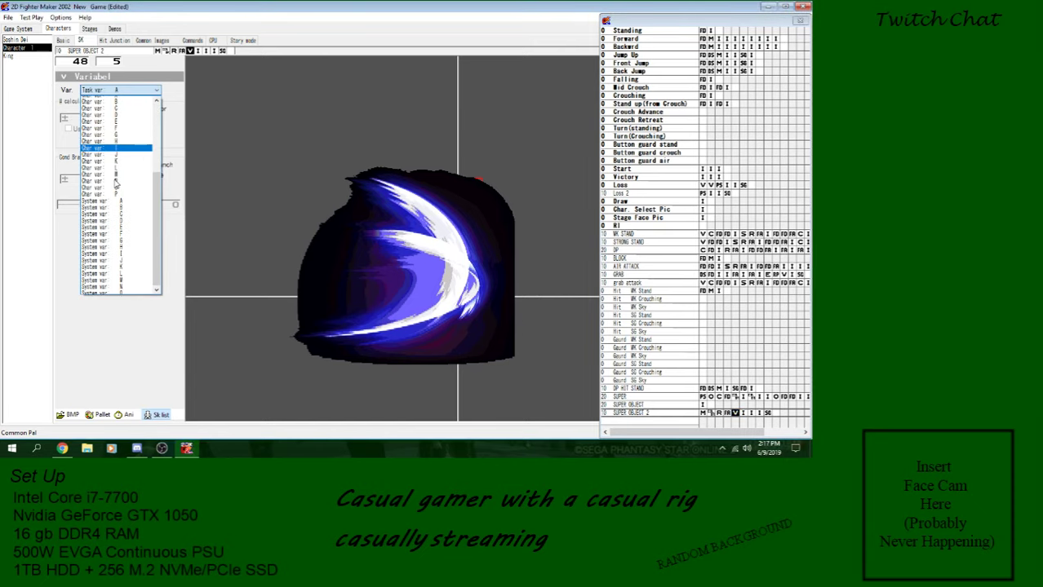
left_click(117, 204)
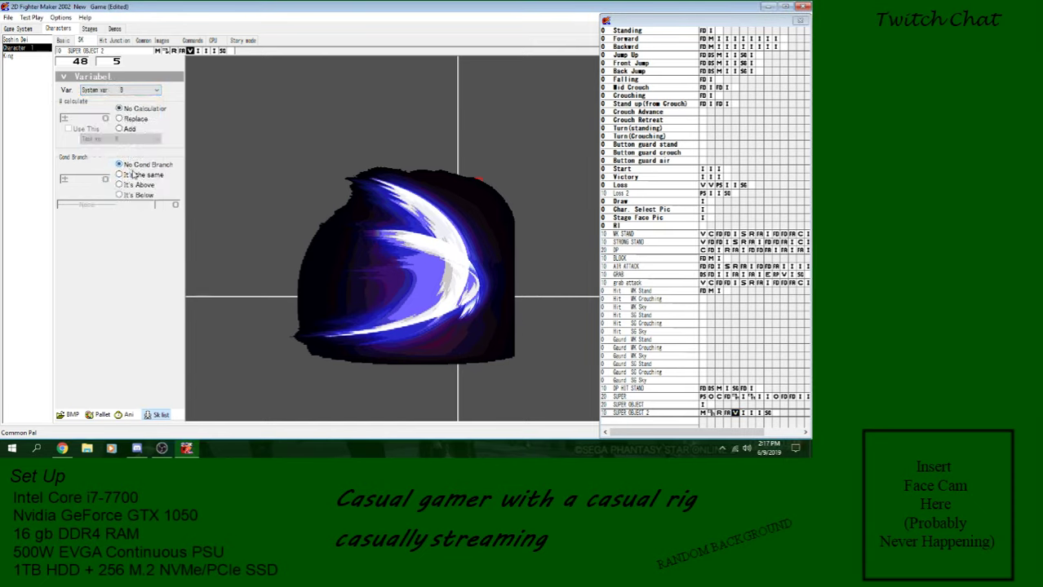
left_click(130, 175)
left_click(106, 179)
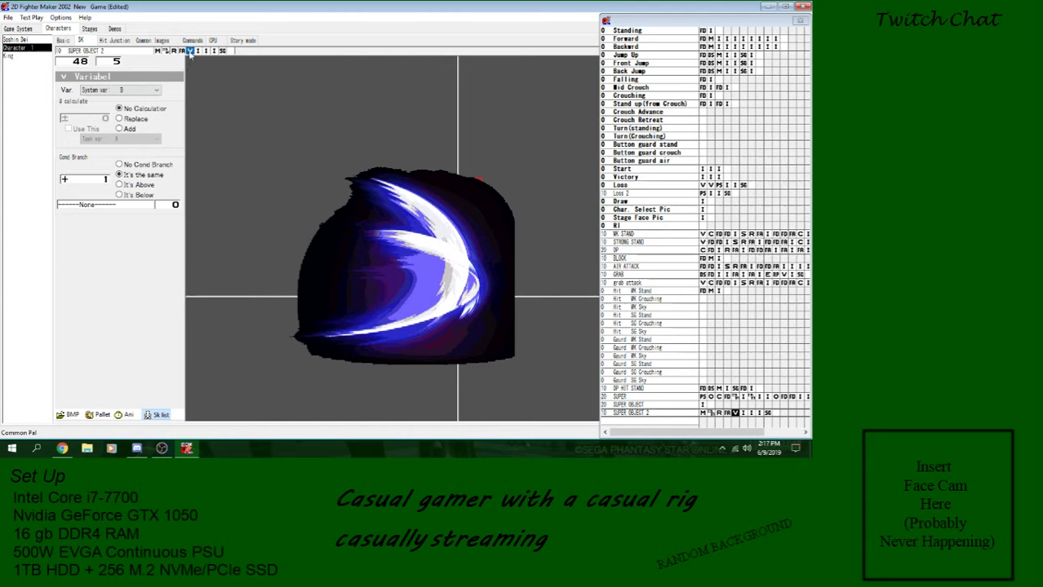
Copy the Variable check in front of the second and third images of SUPER OBJECT 2.
left_click(207, 52)
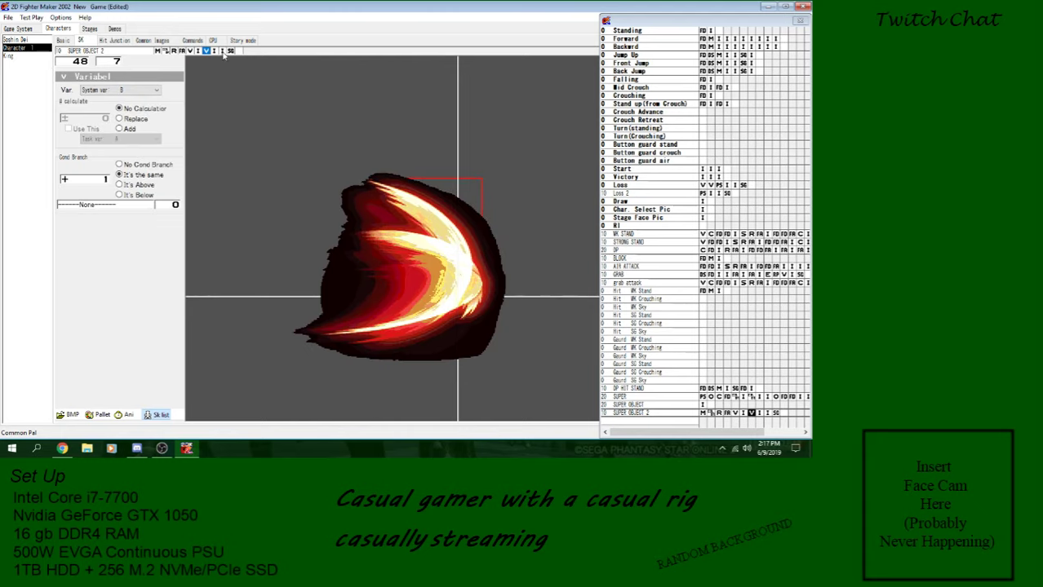
left_click(223, 53)
key("ctrl+v")
left_click(240, 54)
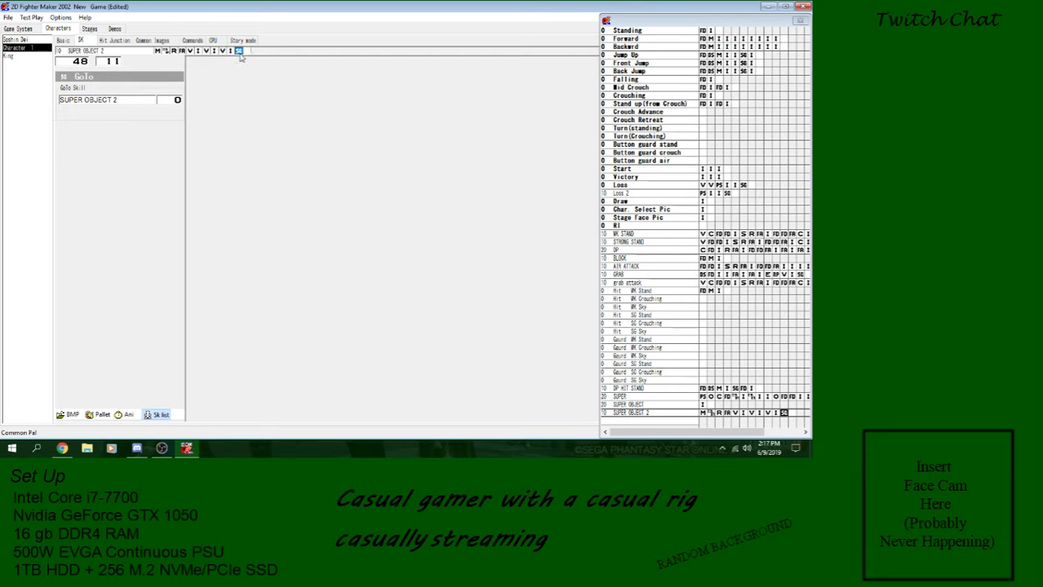
left_click(122, 100)
left_click(122, 103)
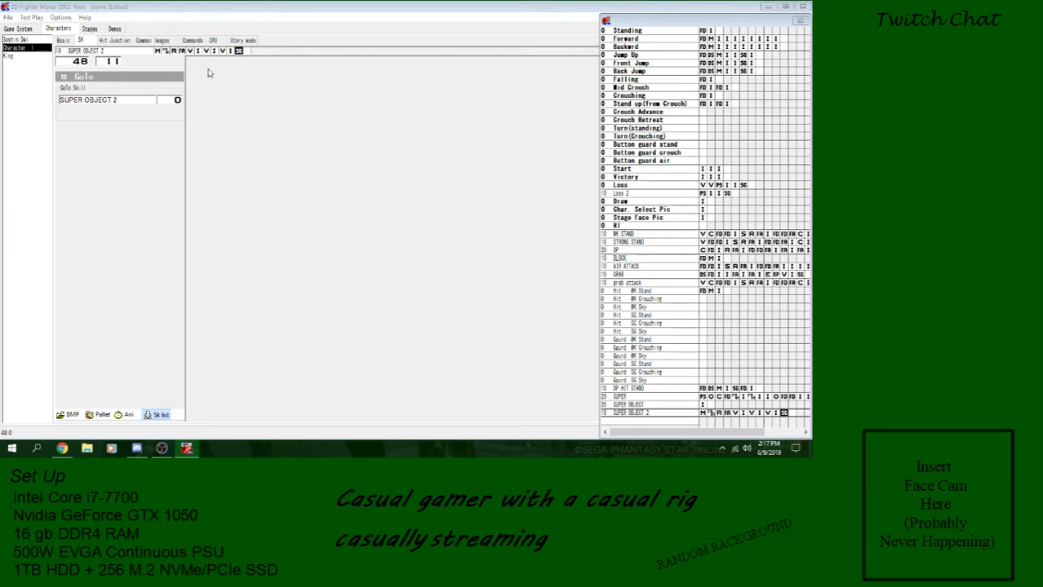
left_click(189, 51)
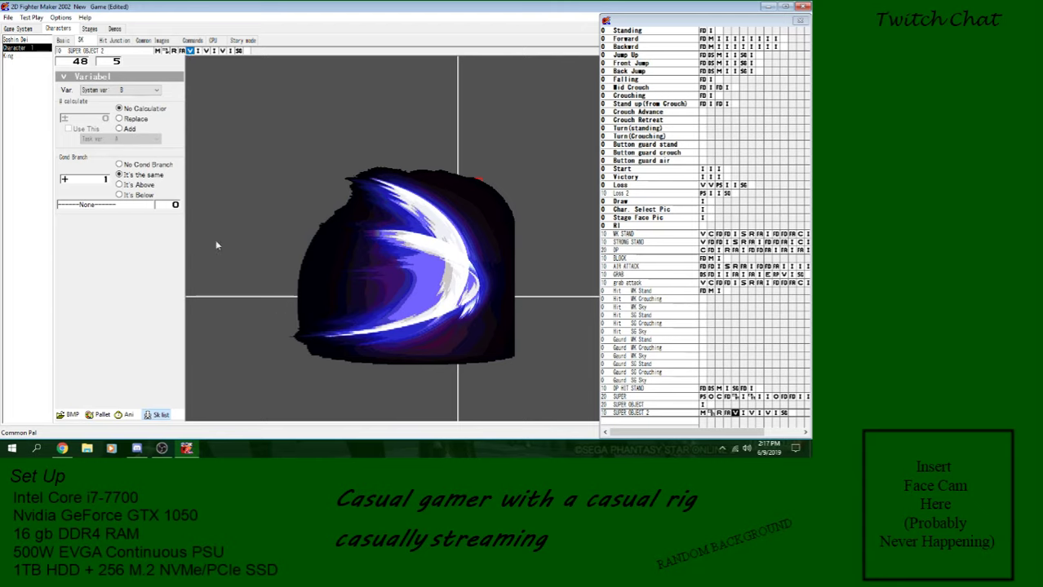
Create a new skill named SUPER OBJECT FREEZE and paste the contents of SUPER OBJECT 2 into it.
right_click(641, 424)
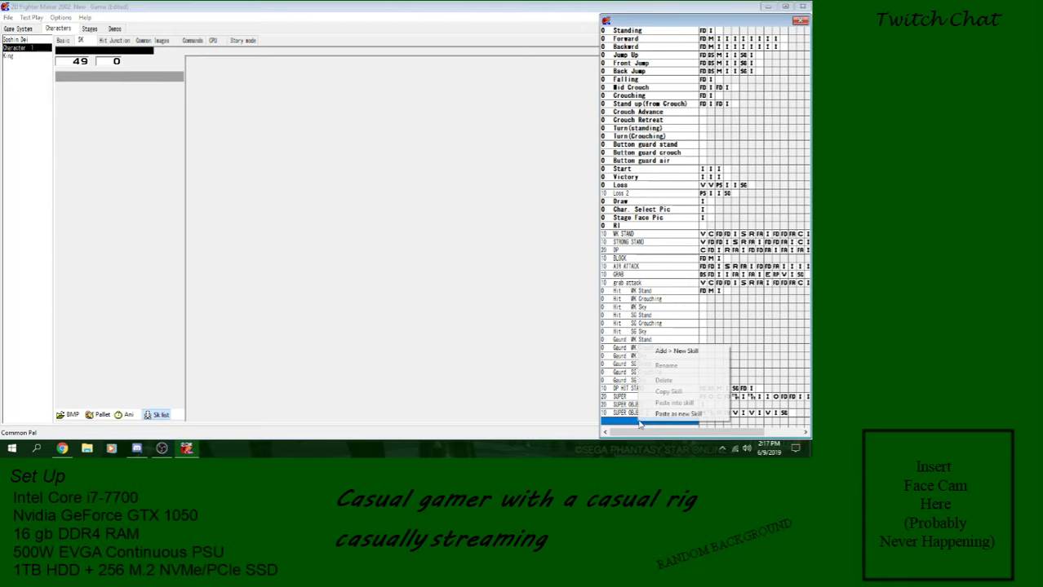
left_click(659, 351)
type("SUPER OBJ")
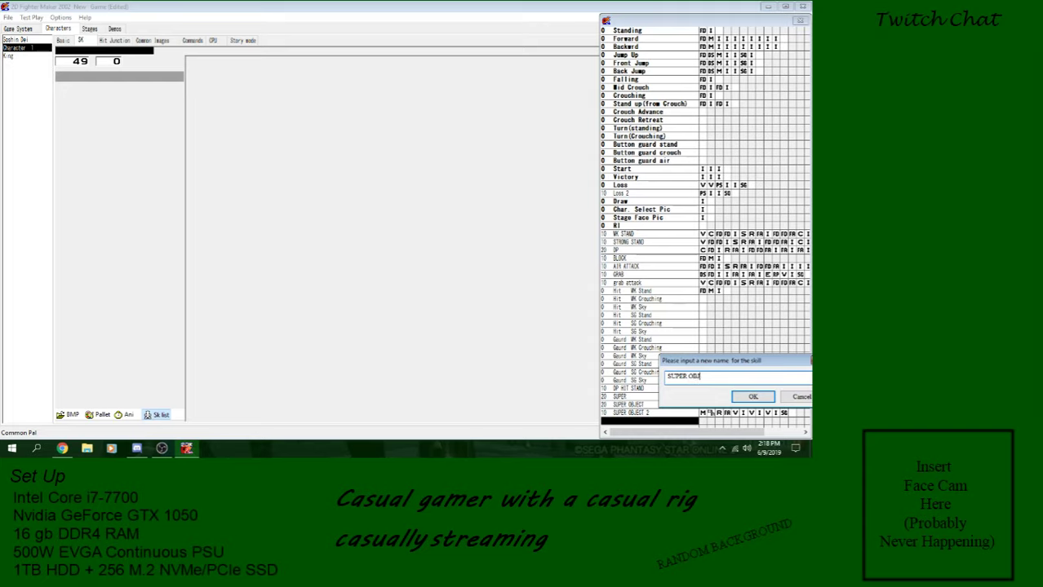
type("ECT FREEZE")
key("Return")
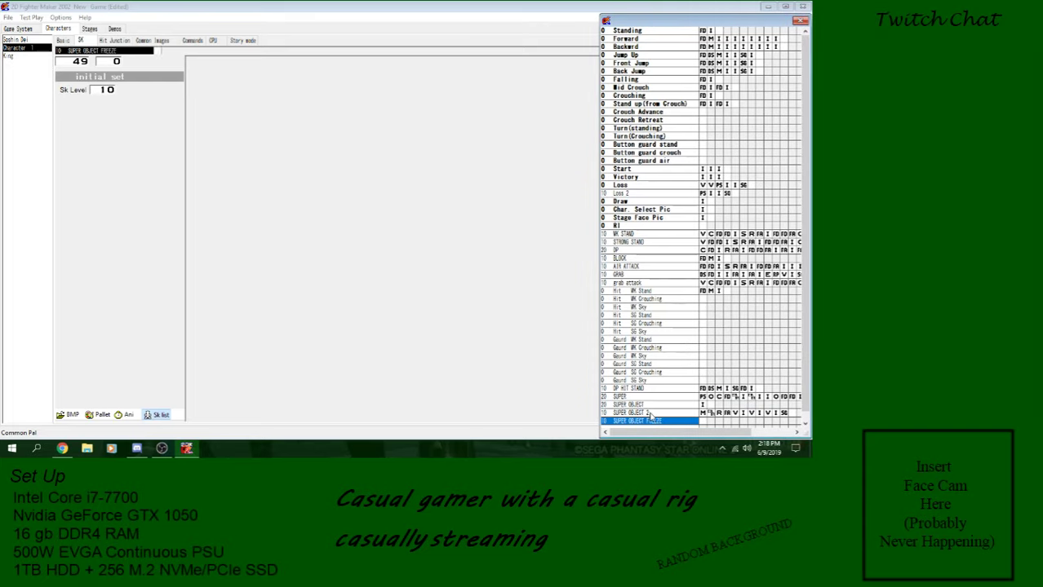
left_click(650, 414)
left_click(663, 423)
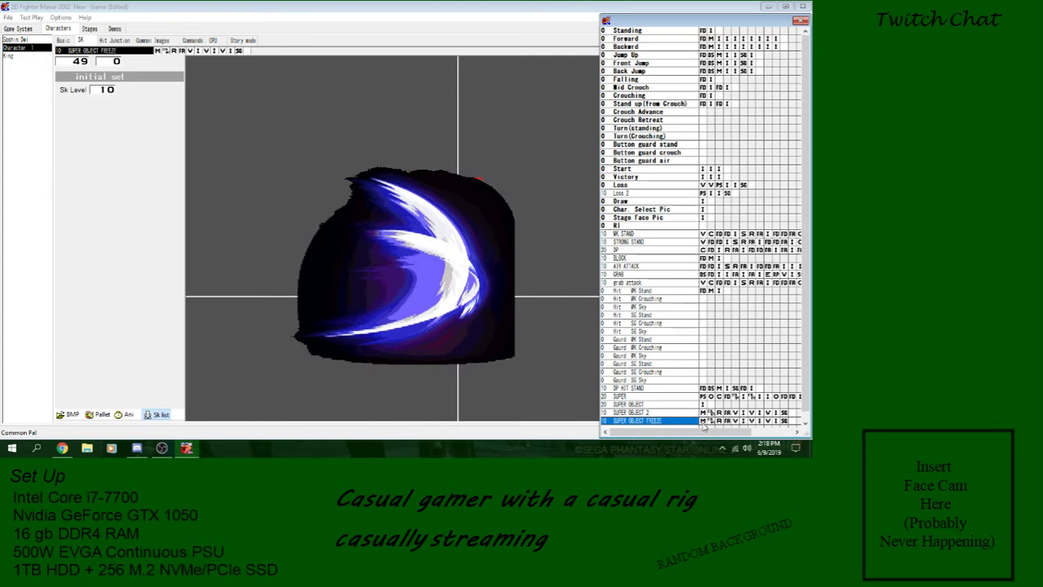
Delete the Color and Reaction blocks from SUPER OBJECT FREEZE.
left_click(709, 421)
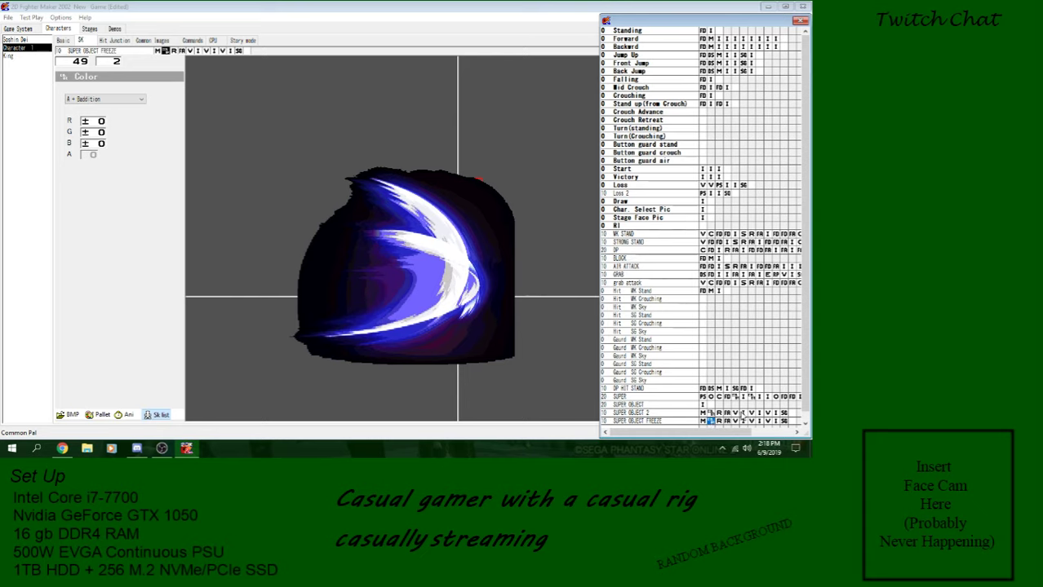
left_click(743, 414)
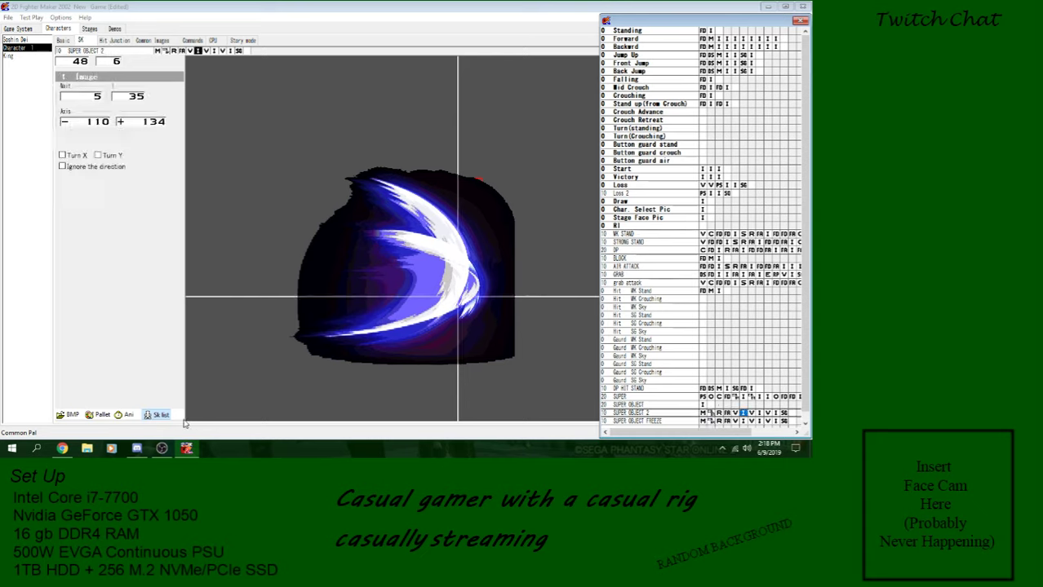
left_click(742, 421)
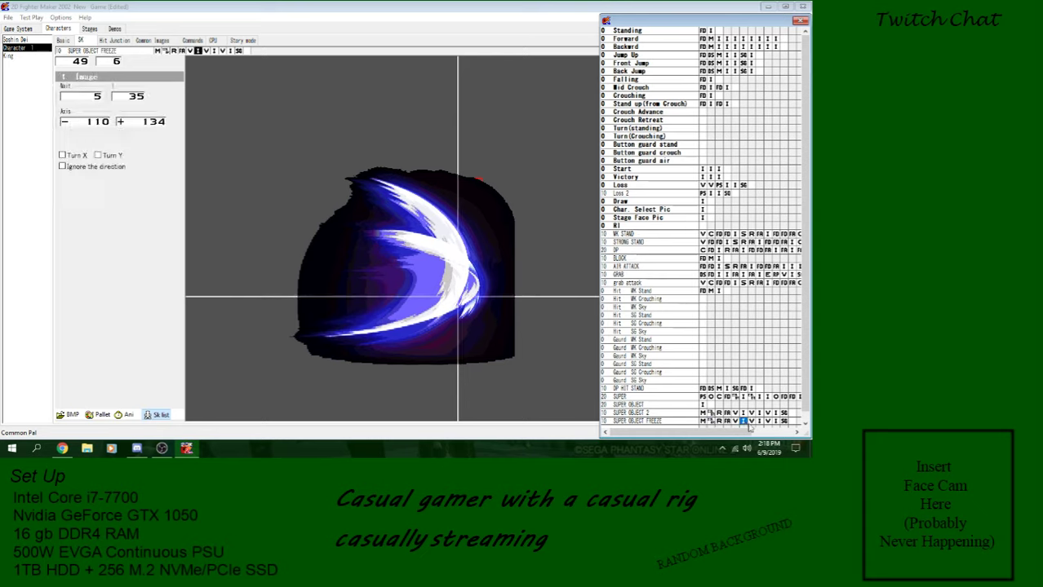
left_click(709, 421)
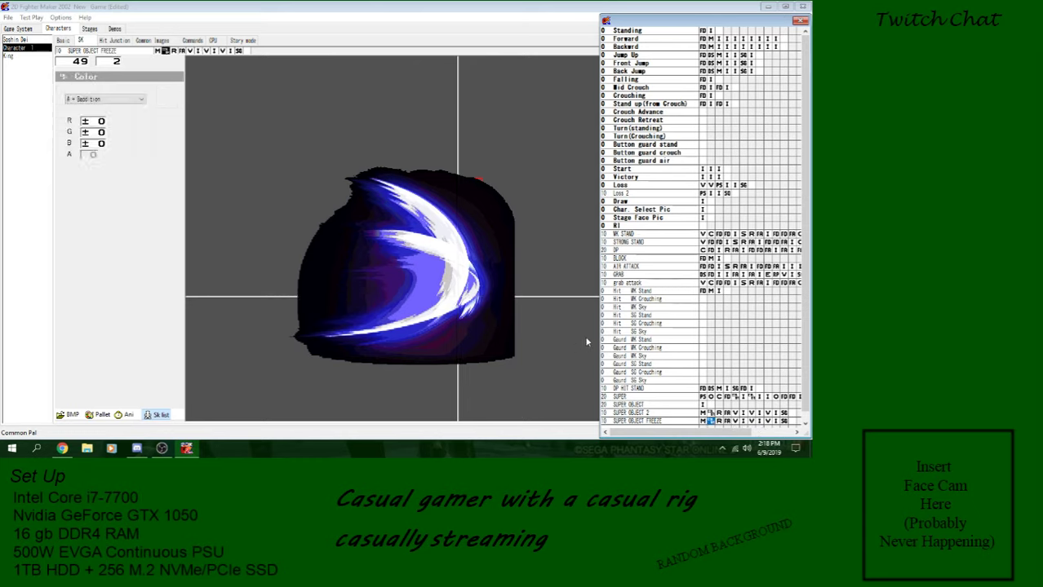
key("Delete")
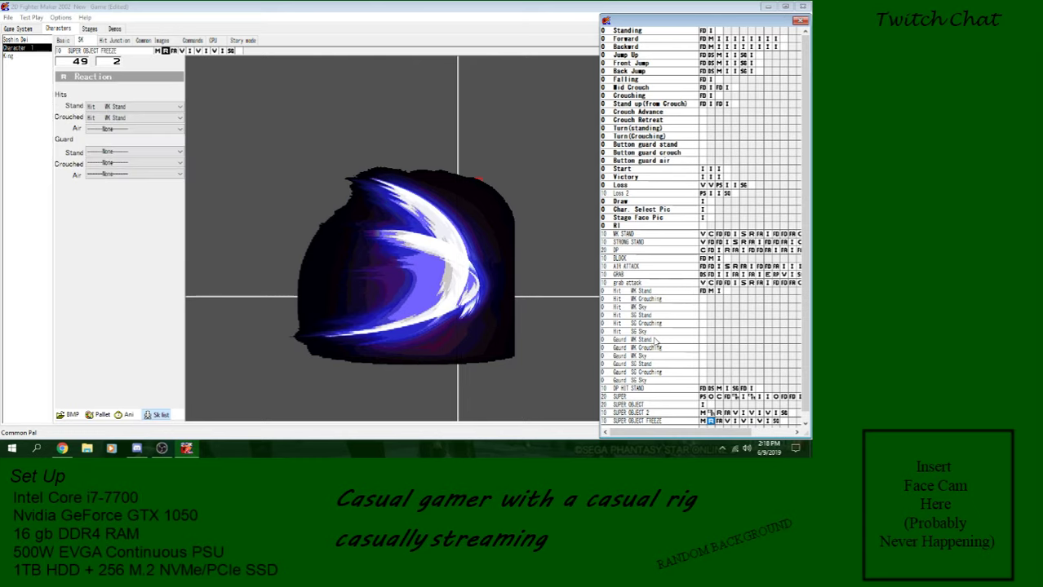
key("Delete")
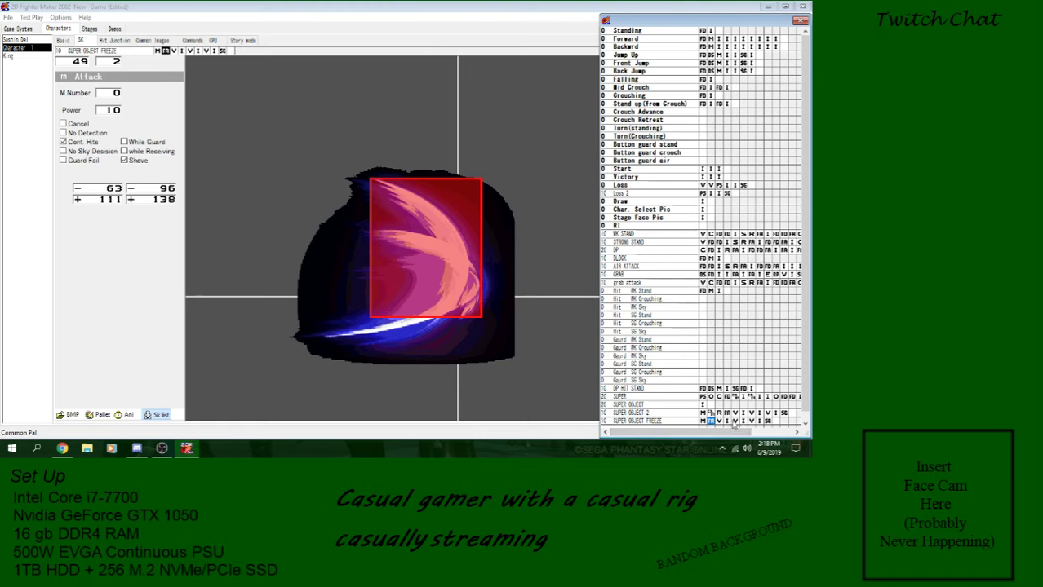
Insert a Goto Skill block after SUPER OBJECT FREEZE's first image and try to point it to SUPER OBJECT FREEZE itself.
right_click(734, 421)
mouse_move(734, 321)
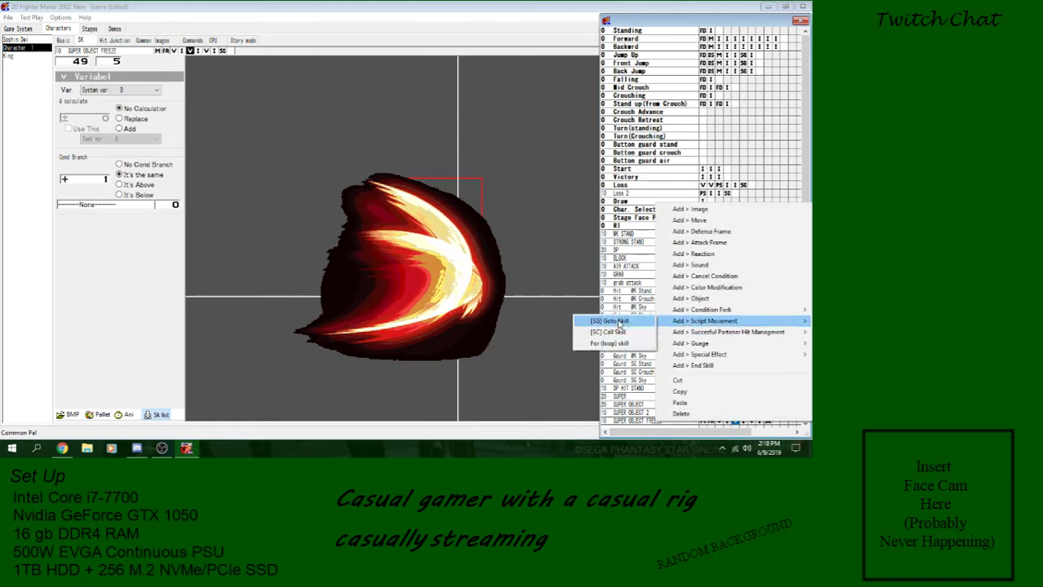
left_click(604, 319)
left_click(106, 99)
scroll(284, 237, "down", 3)
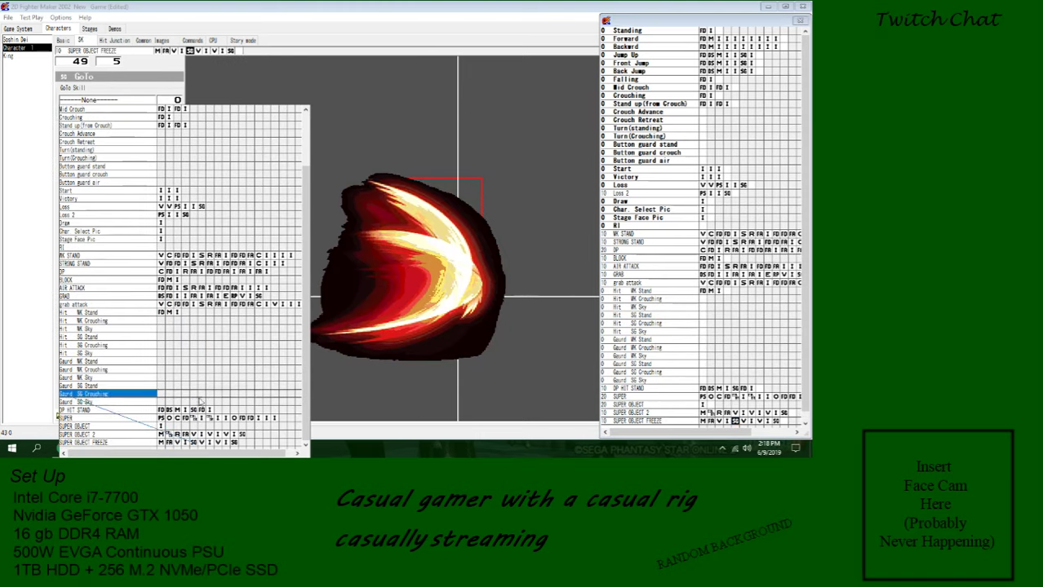
left_click(138, 447)
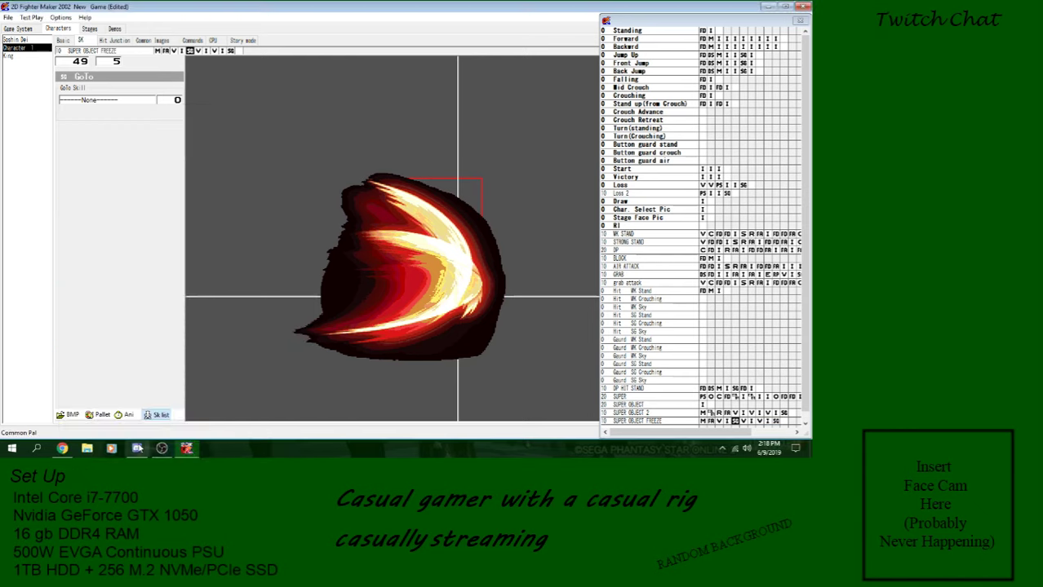
Open SUPER OBJECT FREEZE's Movement X value, set its Attack block's power to 0 and turn off Cont. Hits and Shave.
left_click(704, 421)
left_click(99, 104)
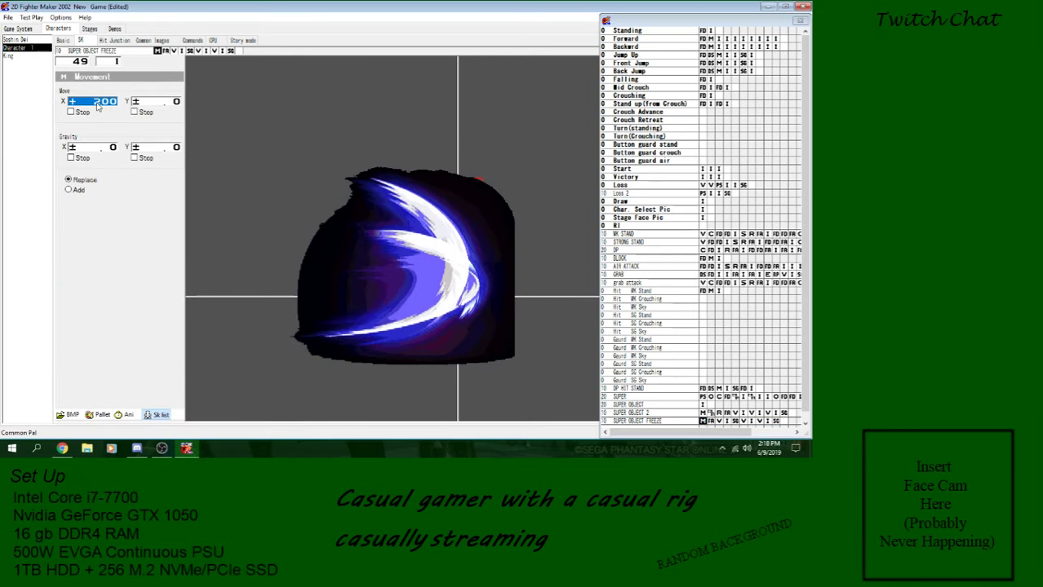
left_click(167, 50)
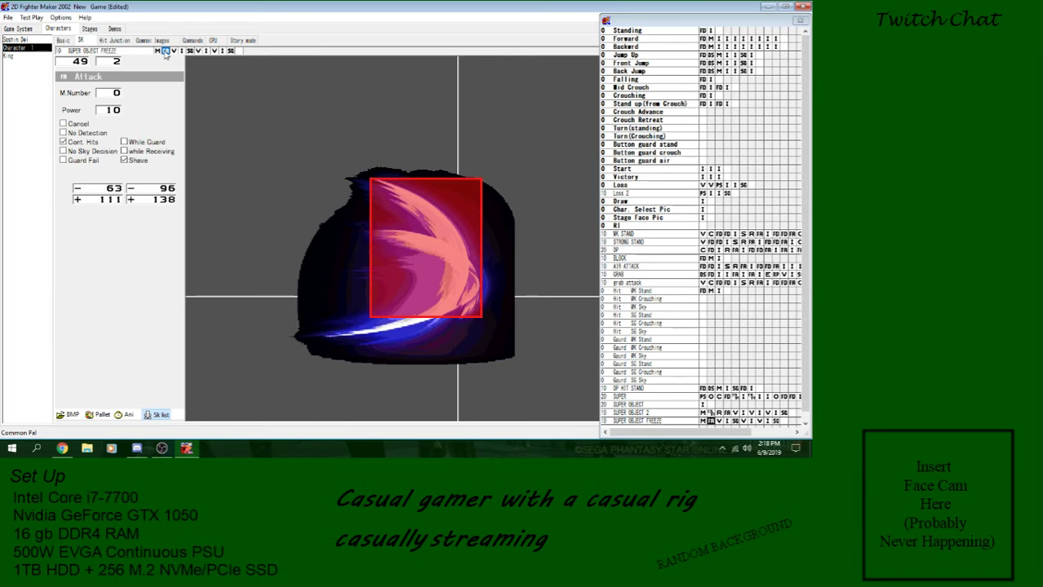
left_click(108, 110)
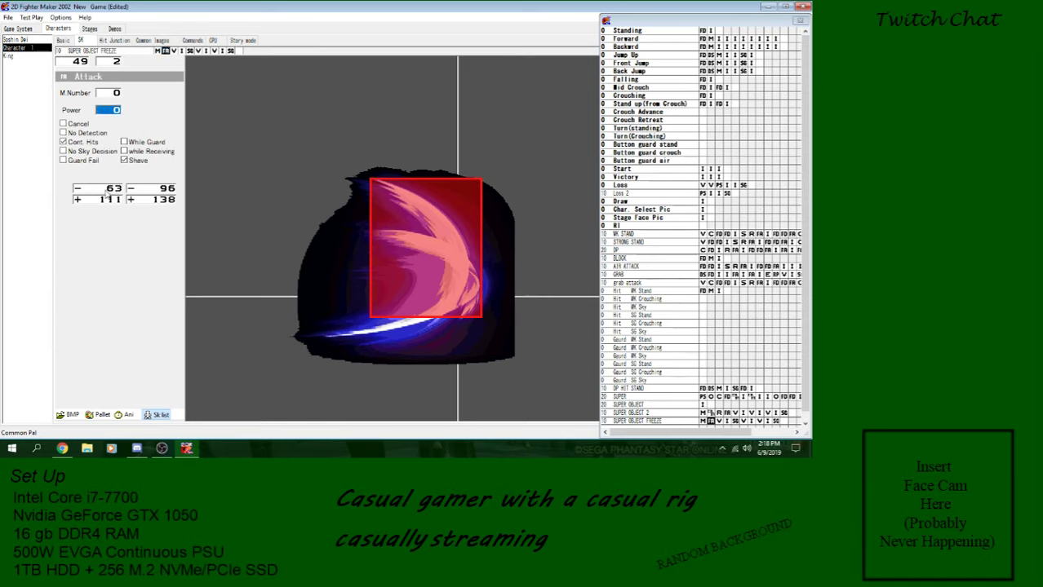
left_click(80, 142)
left_click(135, 160)
Shrink the SUPER OBJECT FREEZE Attack block's hit box to 0 by 0 with its horizontal offset at -93.
left_click(114, 189)
type("93")
left_click(103, 201)
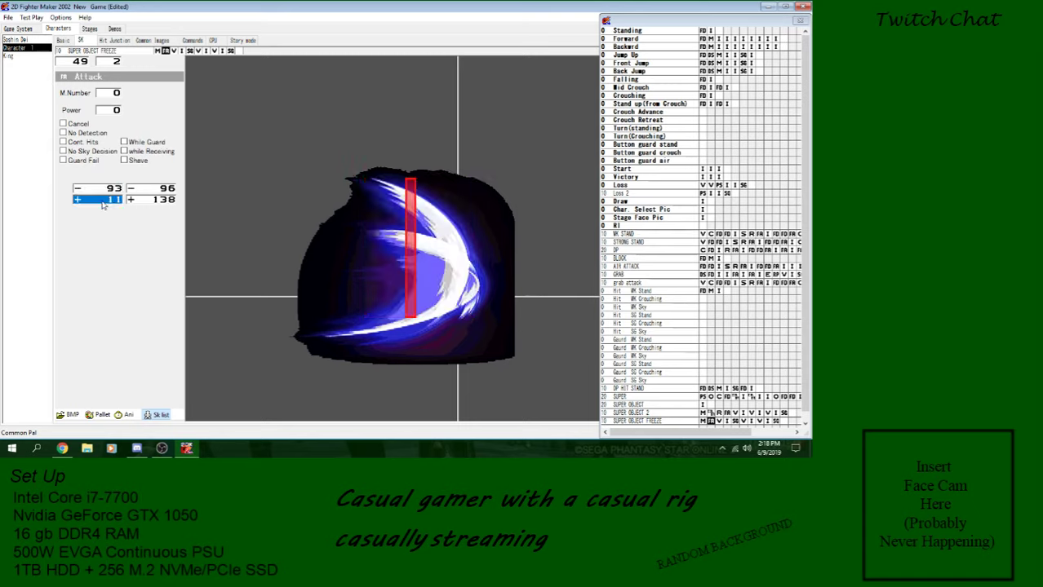
type("0")
left_click(158, 204)
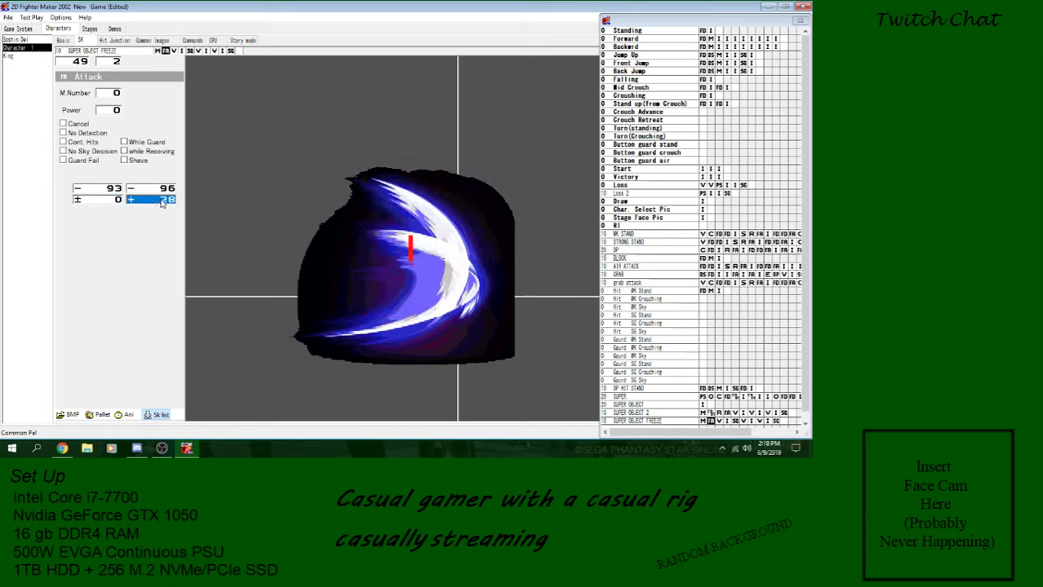
type("8")
right_click(170, 202)
right_click(171, 202)
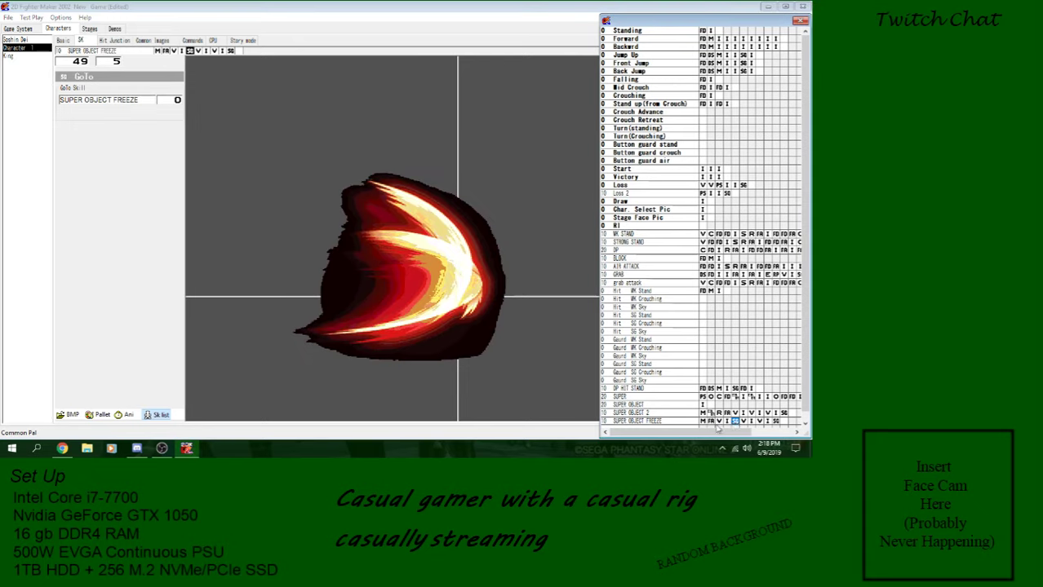
Point the branch of SUPER OBJECT 2's first Variable check to SUPER OBJECT FREEZE.
left_click(735, 413)
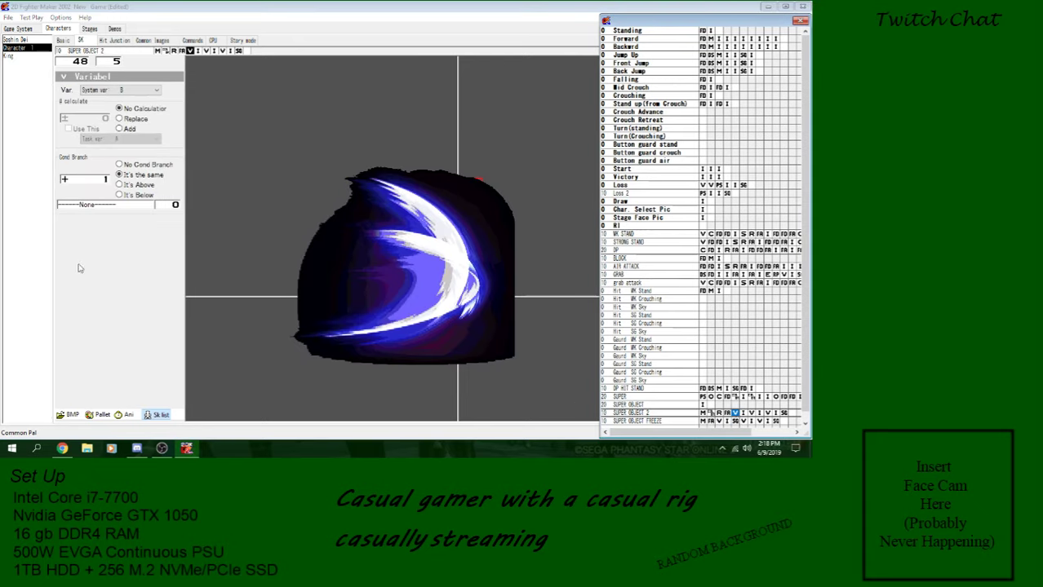
left_click(91, 207)
scroll(100, 302, "down", 7)
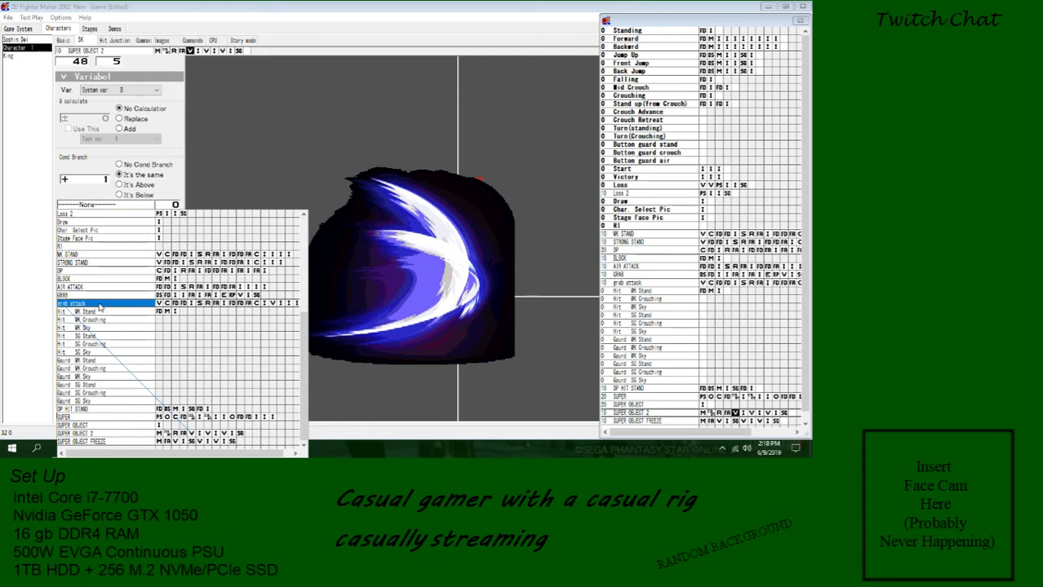
right_click(129, 446)
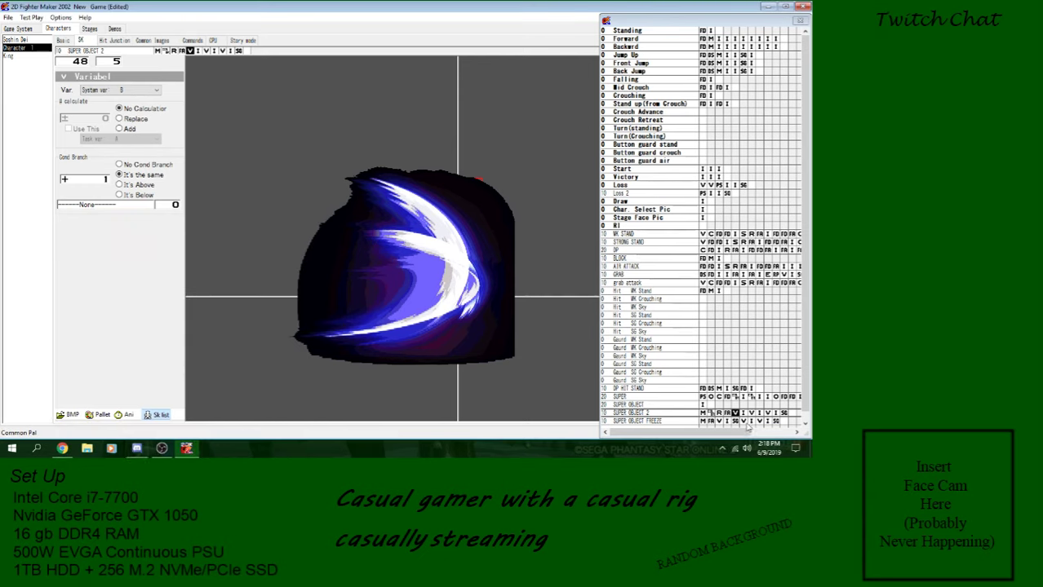
Insert a Goto Skill block after the second image of SUPER OBJECT FREEZE and point it to the Variable check before that image.
left_click(756, 422)
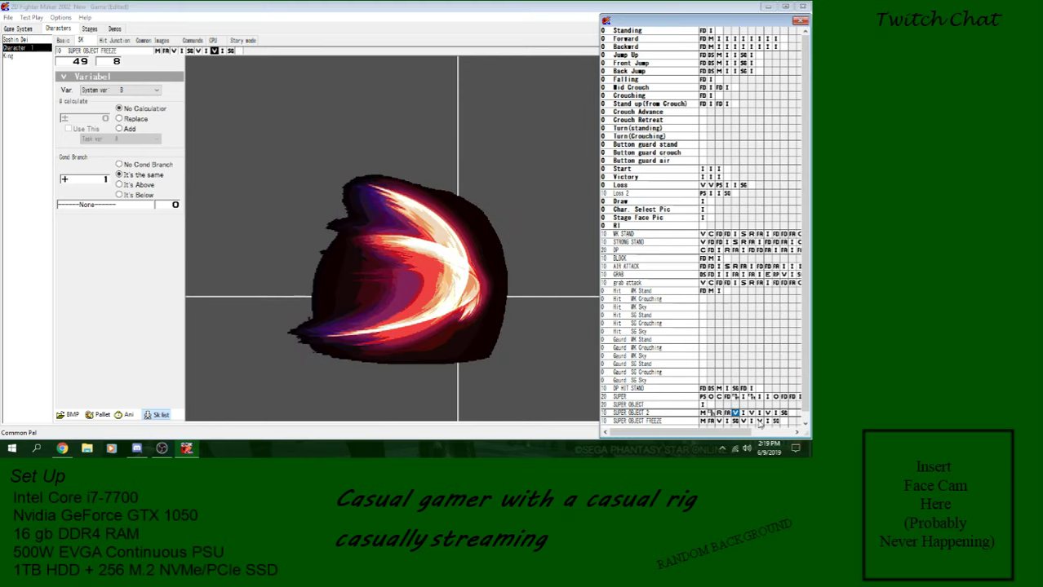
right_click(758, 423)
mouse_move(752, 321)
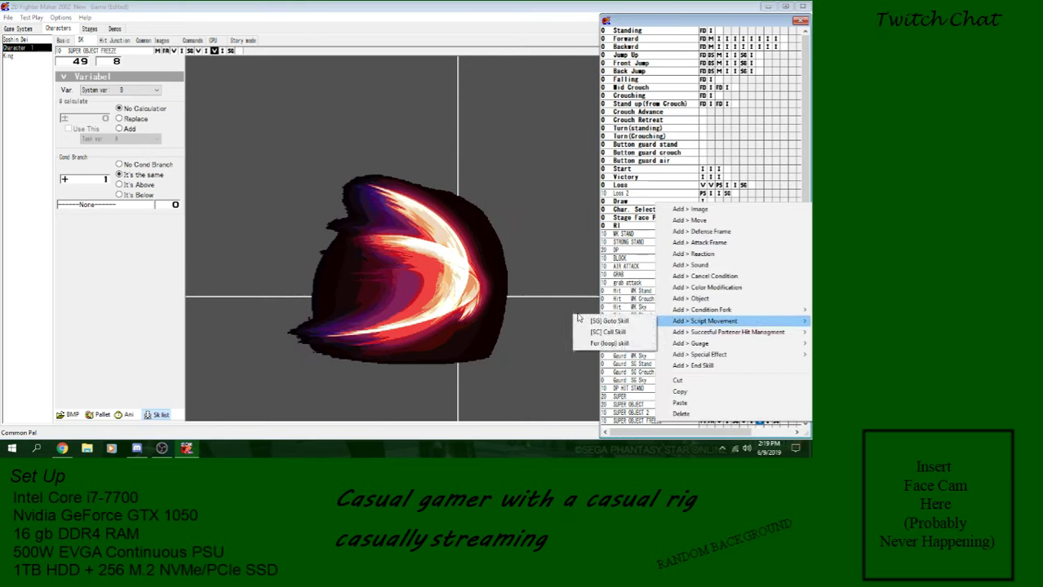
left_click(598, 325)
left_click(119, 100)
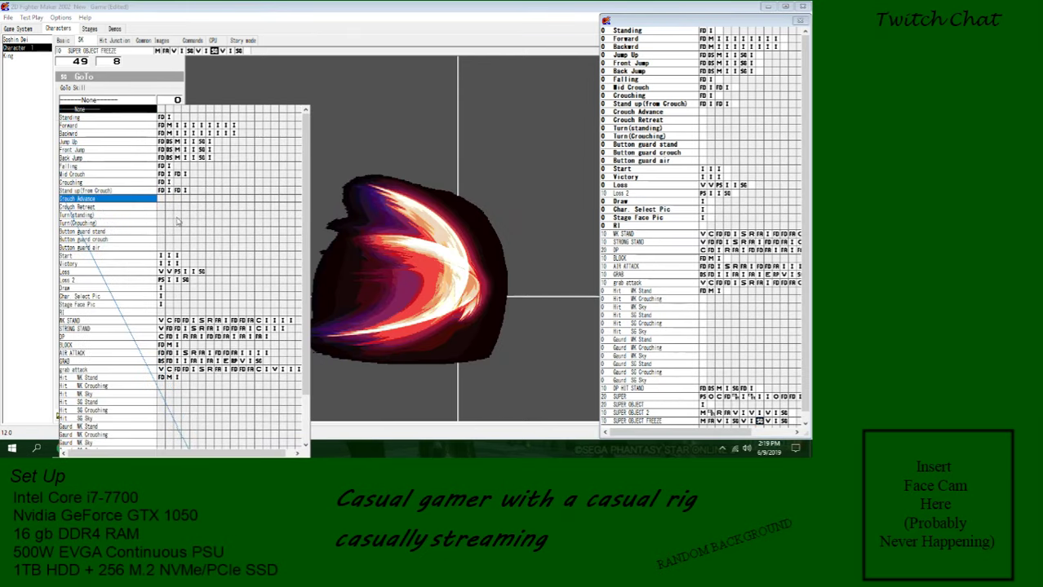
scroll(245, 310, "down", 3)
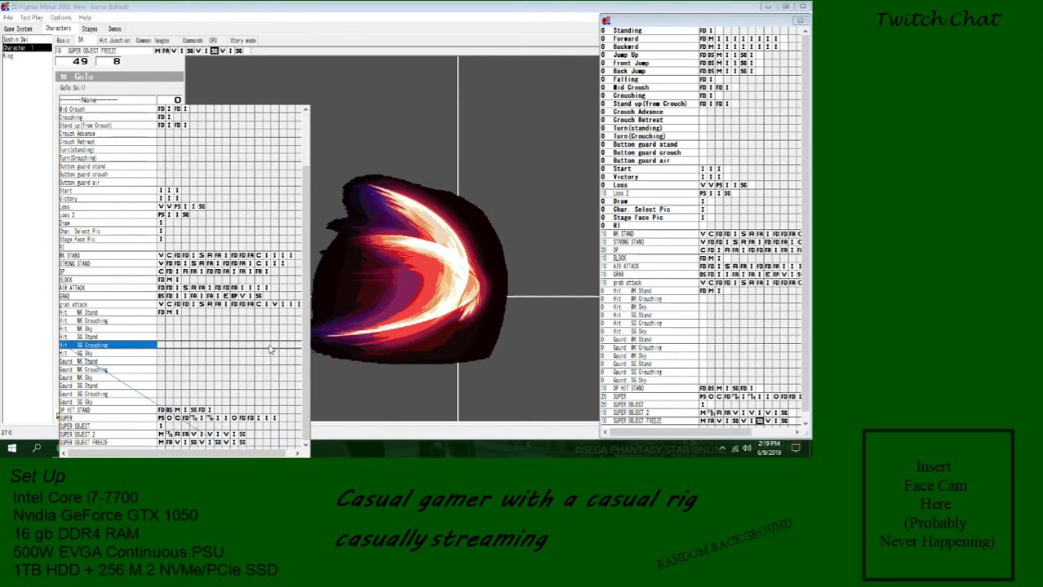
left_click(202, 443)
right_click(745, 422)
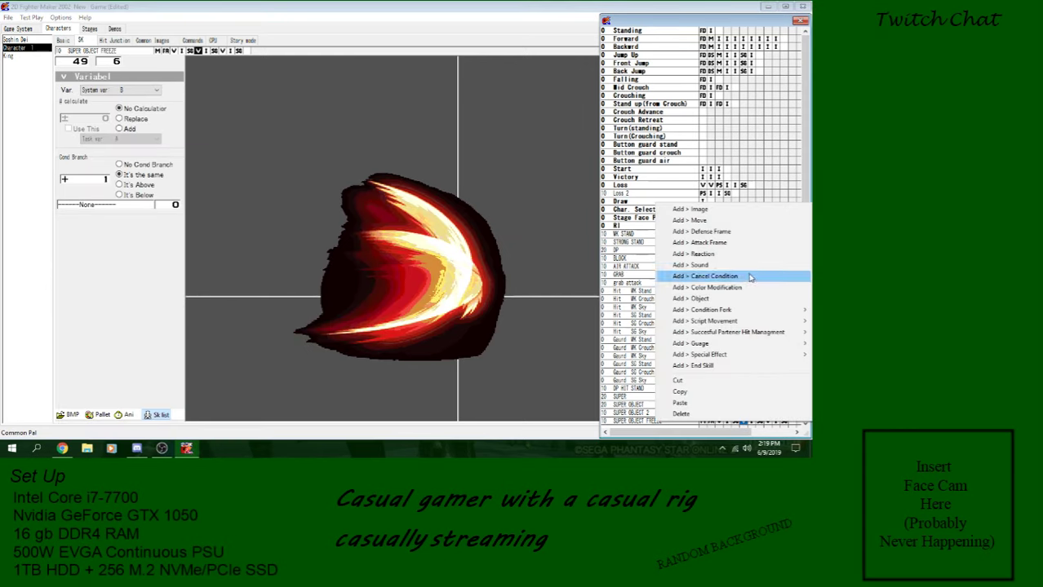
mouse_move(714, 320)
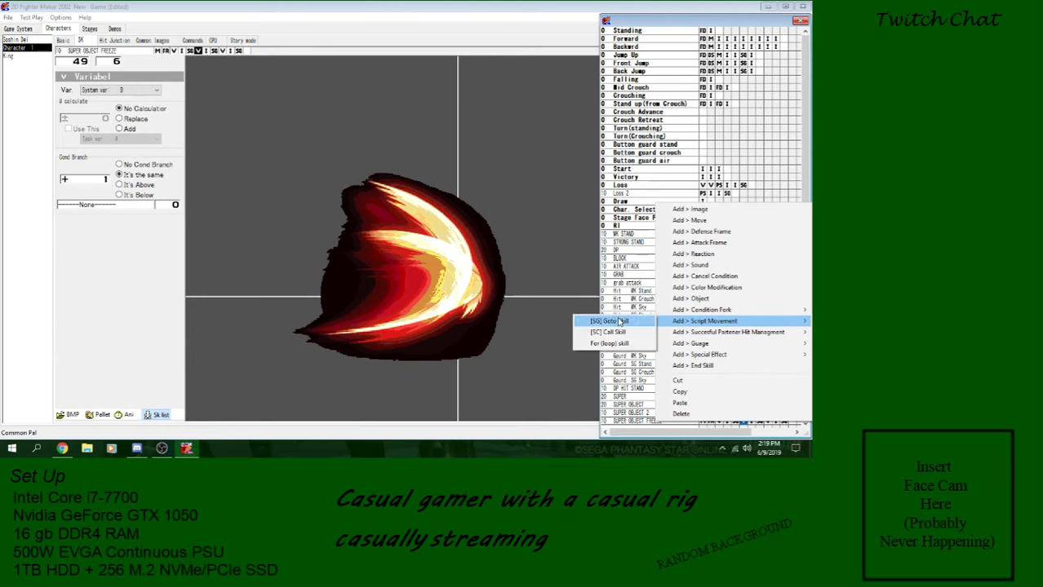
left_click(607, 321)
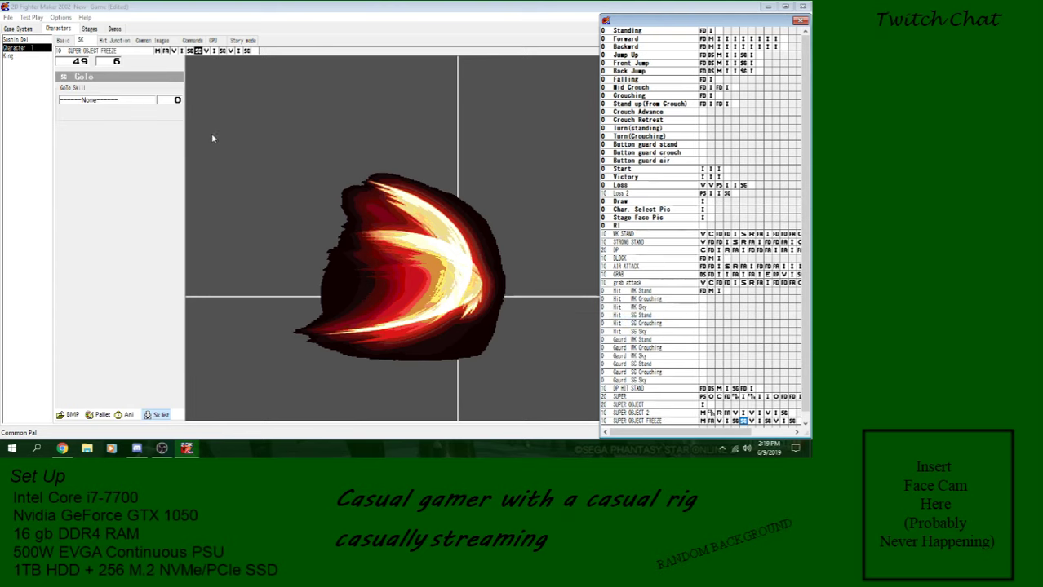
left_click(105, 101)
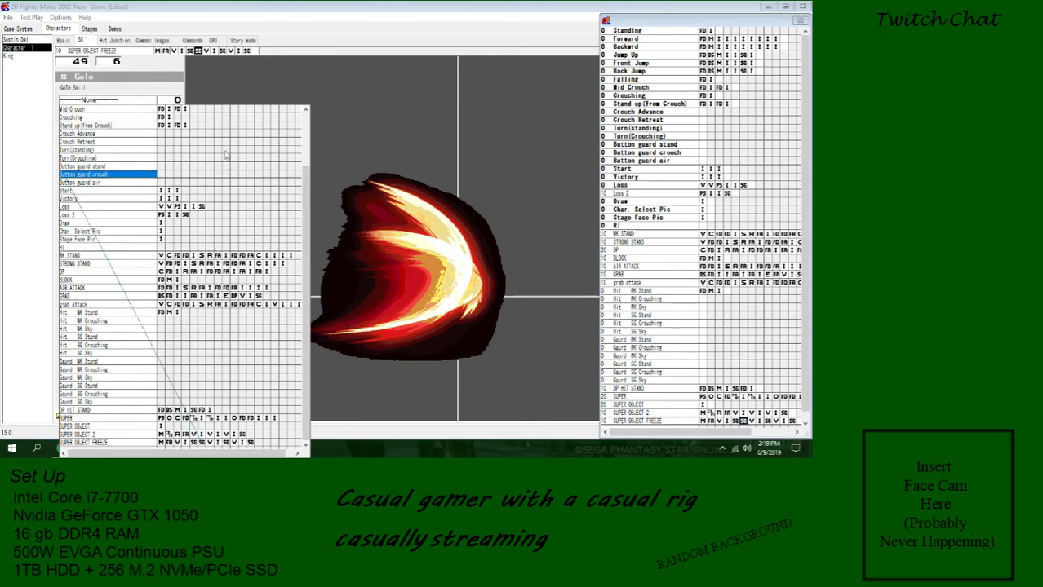
left_click(198, 63)
right_click(198, 53)
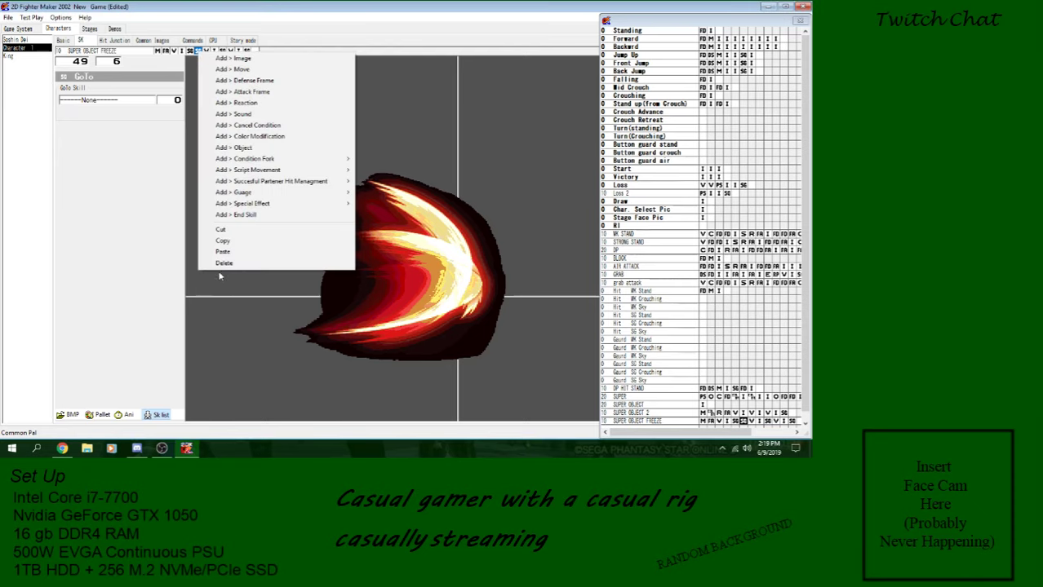
left_click(222, 261)
Insert a Movement block before SUPER OBJECT FREEZE's second Variable check and point the Goto after the second image to it, block 6.
right_click(199, 51)
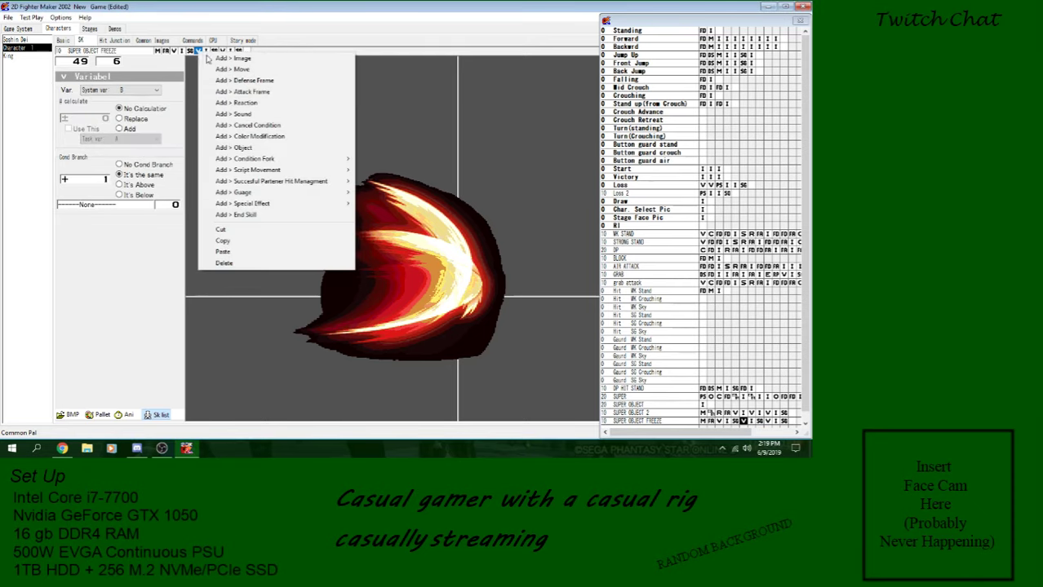
left_click(237, 68)
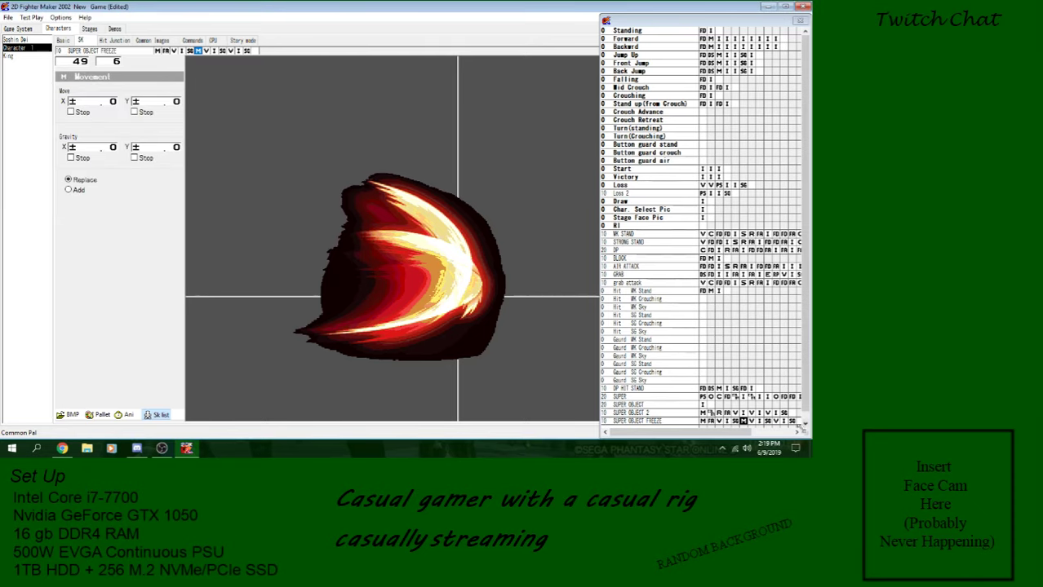
left_click(769, 421)
left_click(142, 102)
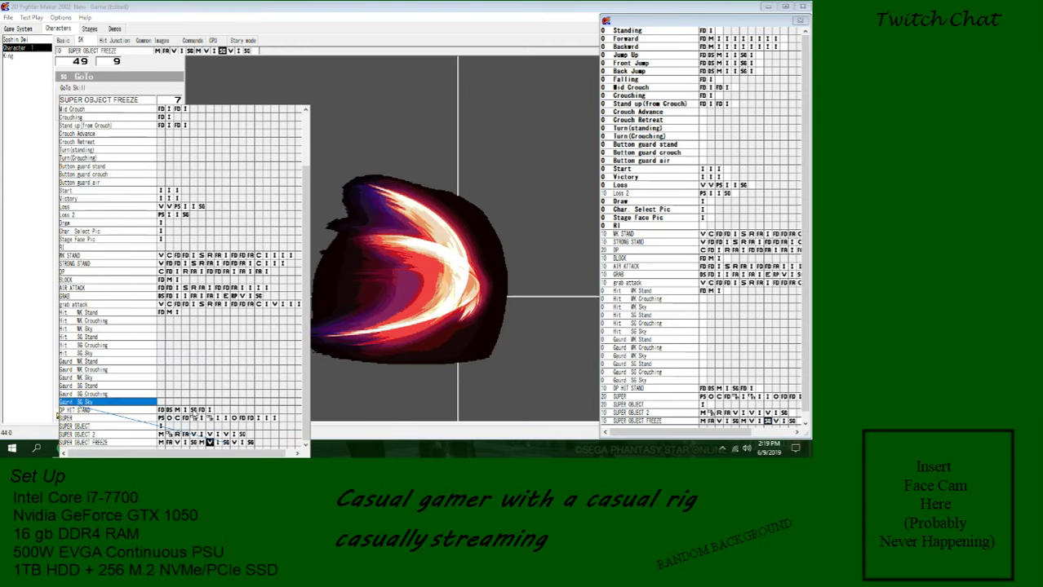
left_click(204, 445)
Set the second Variable check of SUPER OBJECT FREEZE to branch to SUPER OBJECT 2 block 7 when the value is 0.
left_click(206, 51)
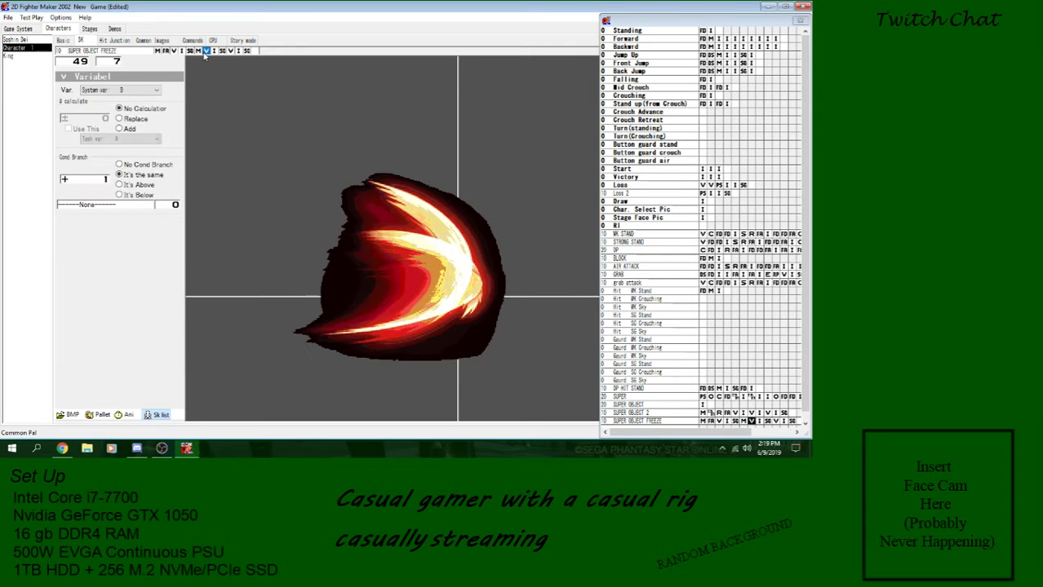
left_click(123, 206)
scroll(208, 424, "down", 7)
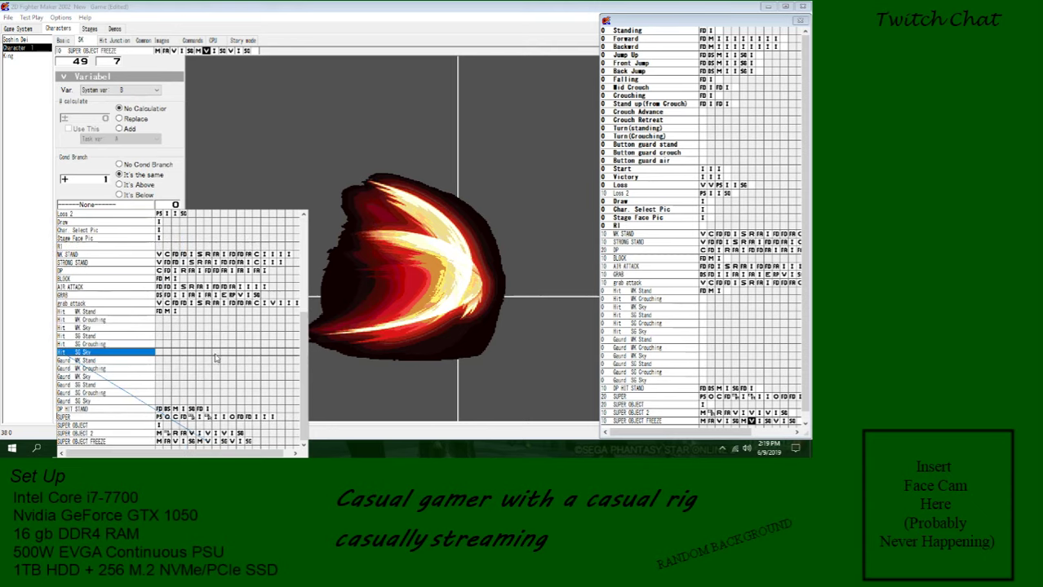
left_click(207, 439)
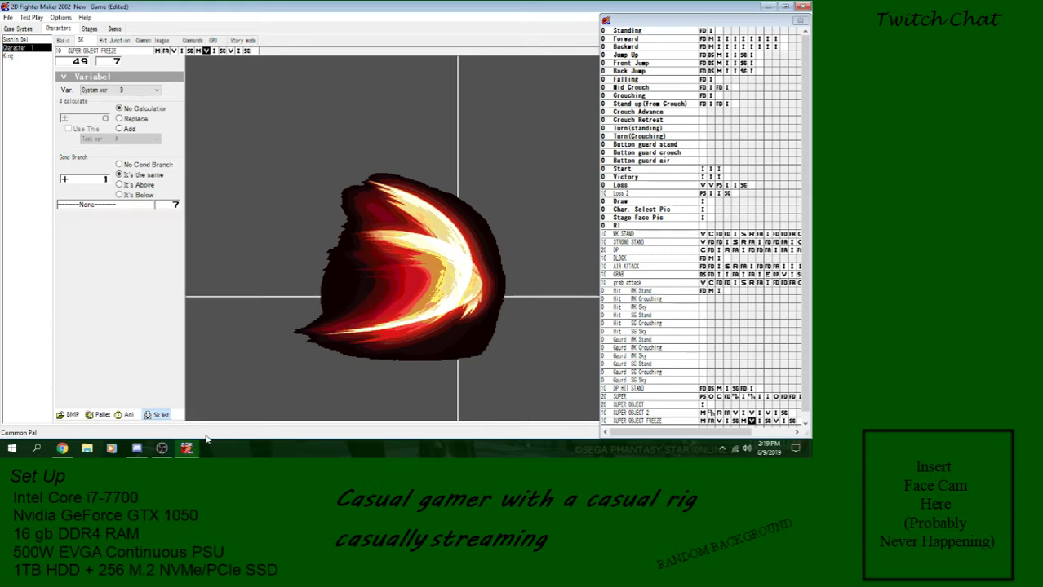
left_click(96, 180)
type("0")
Set the first Variable check of SUPER OBJECT FREEZE to branch to SUPER OBJECT 2 block 1 when the value is 0.
left_click(719, 421)
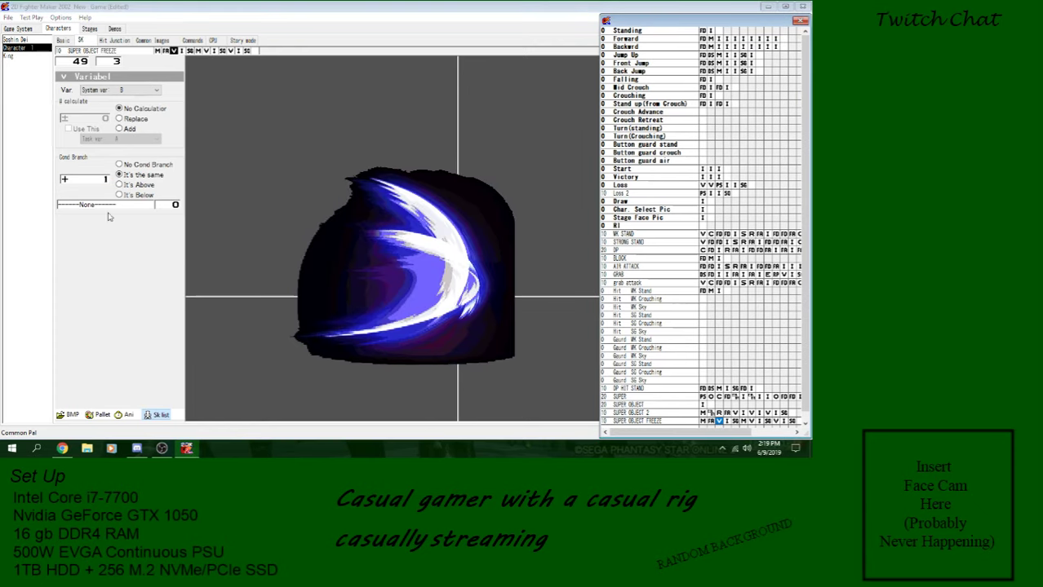
left_click(109, 183)
left_click(118, 205)
scroll(163, 383, "down", 15)
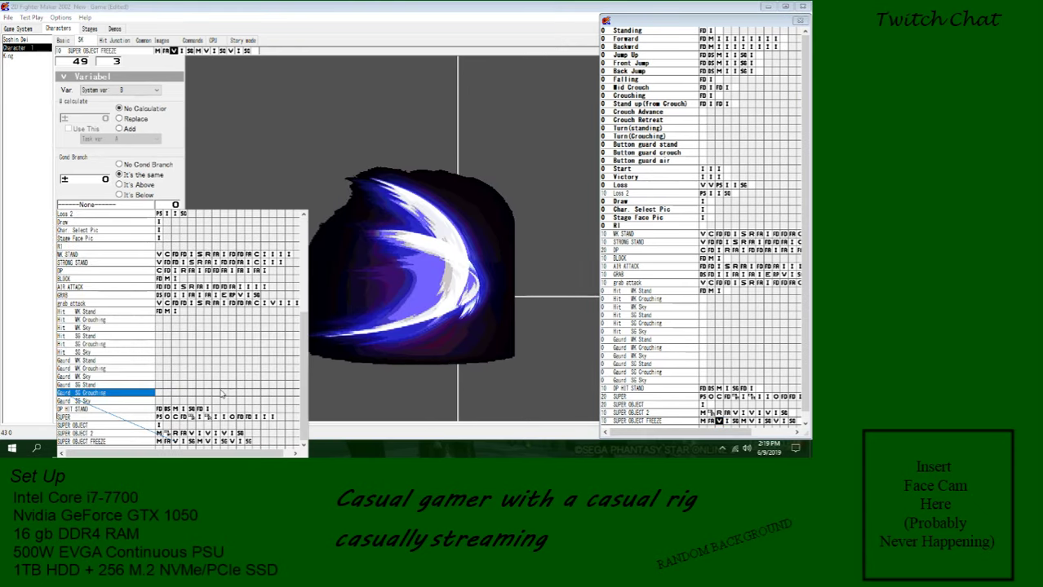
left_click(160, 434)
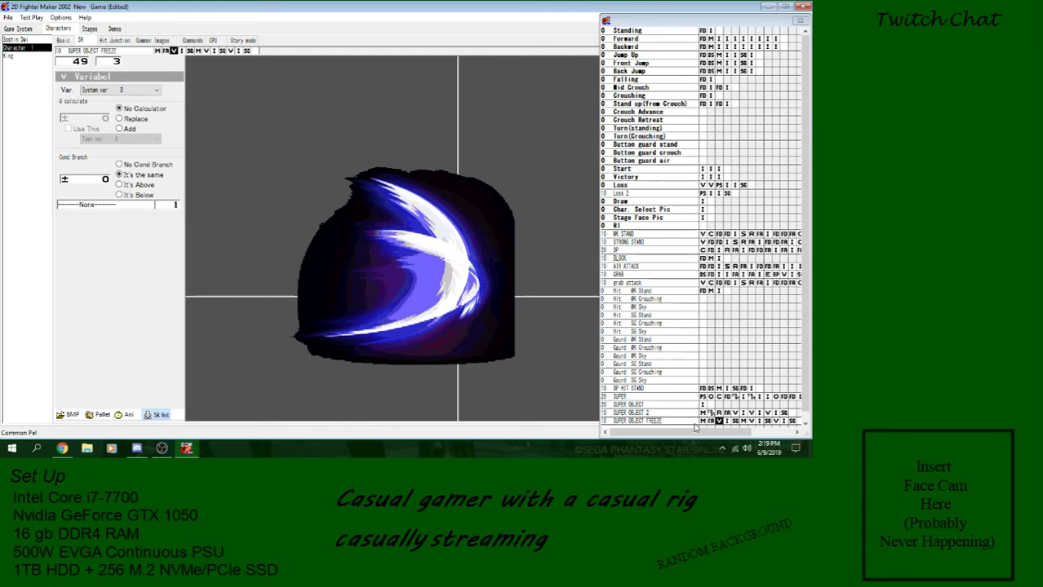
Check the targets of the first two Goto blocks and the second Variable check's condition in SUPER OBJECT FREEZE.
left_click(734, 421)
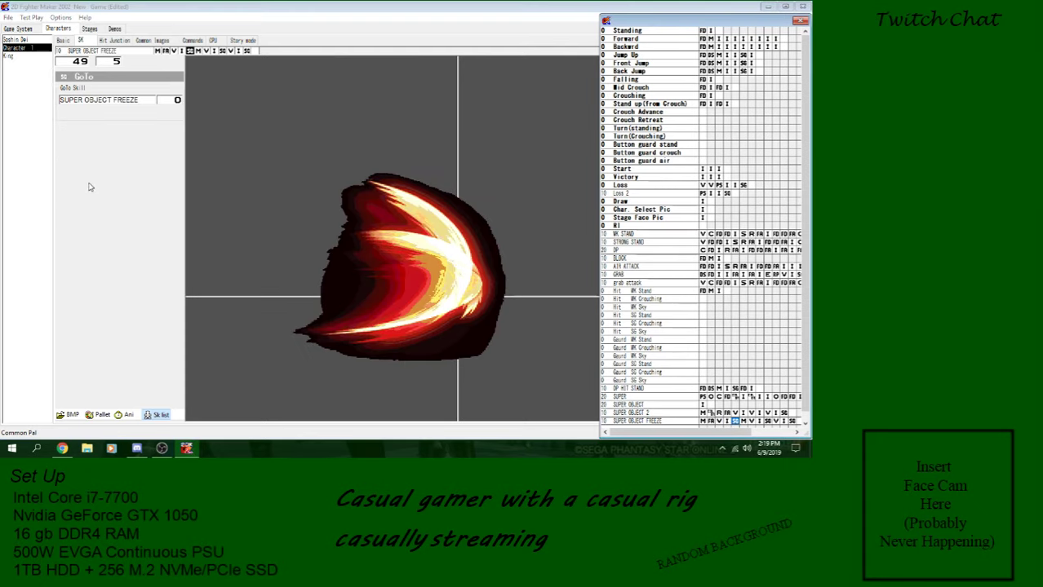
left_click(767, 421)
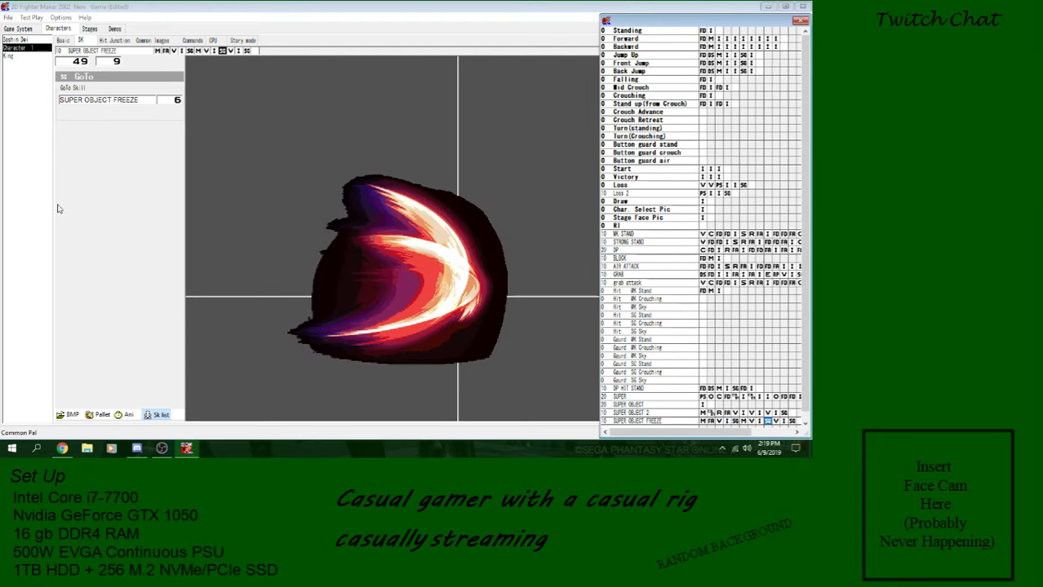
left_click(114, 100)
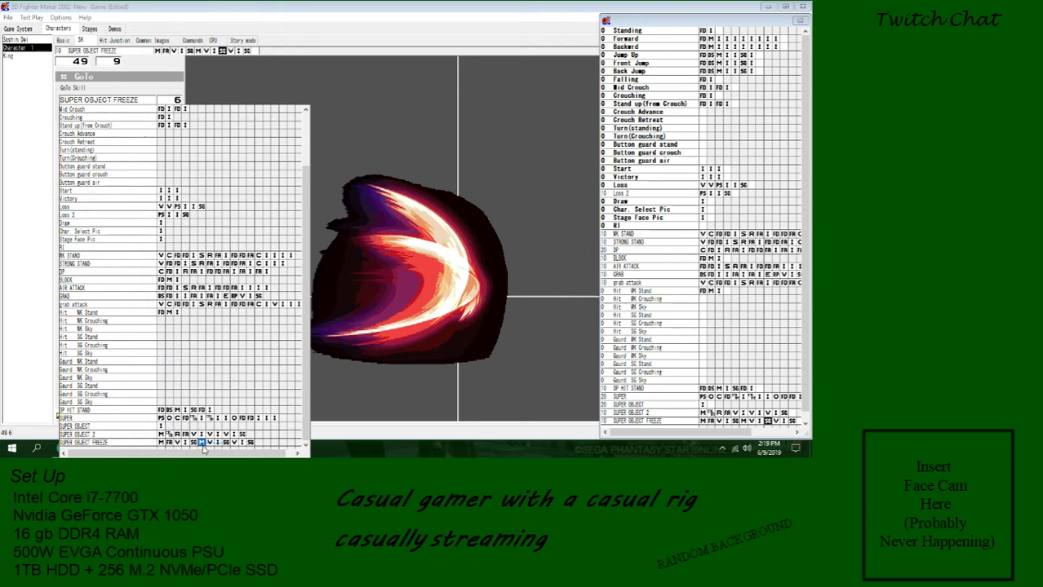
left_click(98, 442)
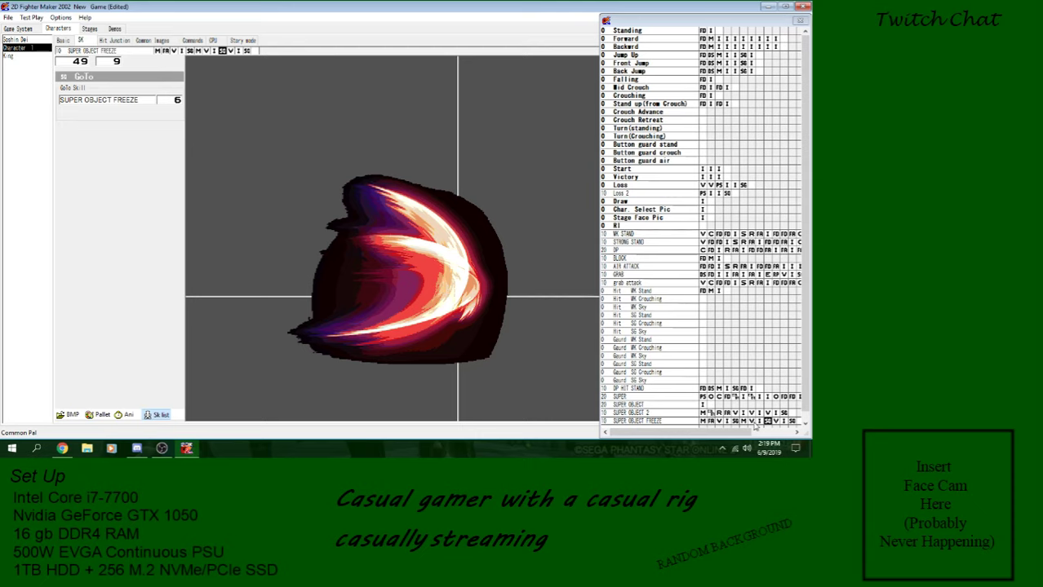
left_click(753, 422)
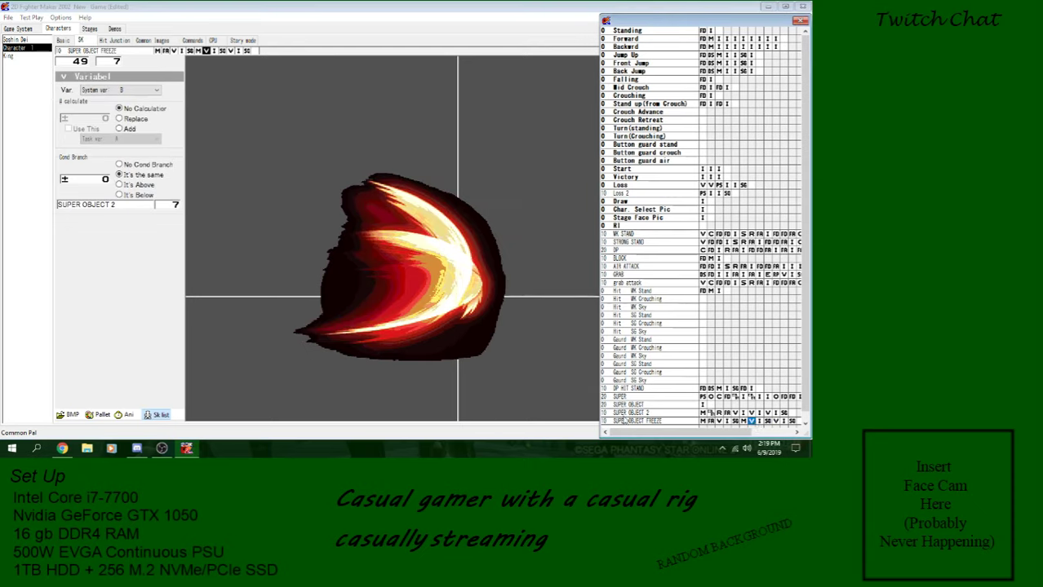
left_click(106, 180)
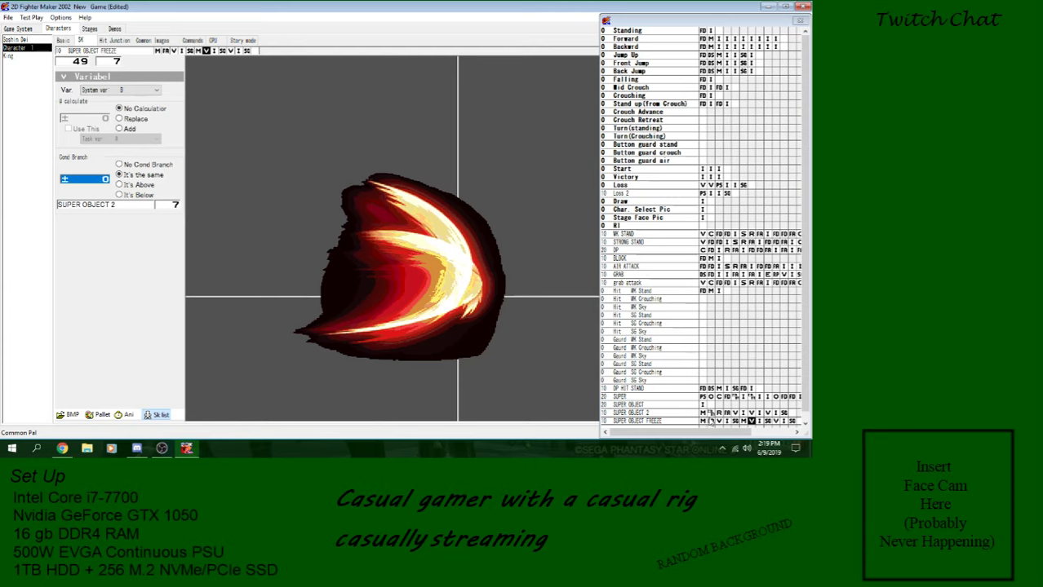
Copy the Attack block of SUPER OBJECT FREEZE in front of its second image.
left_click(710, 421)
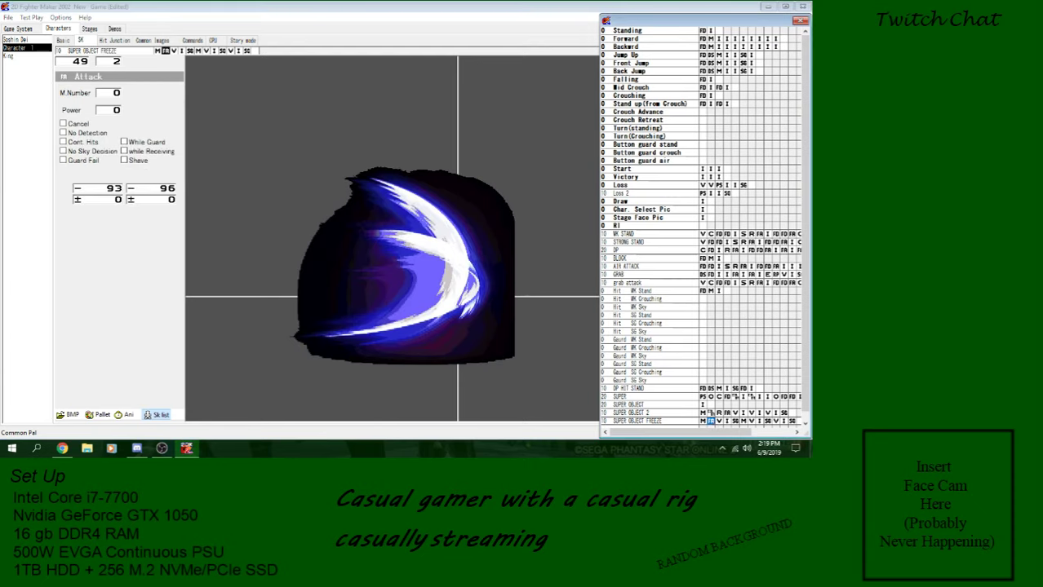
left_click(759, 421)
left_click(767, 422)
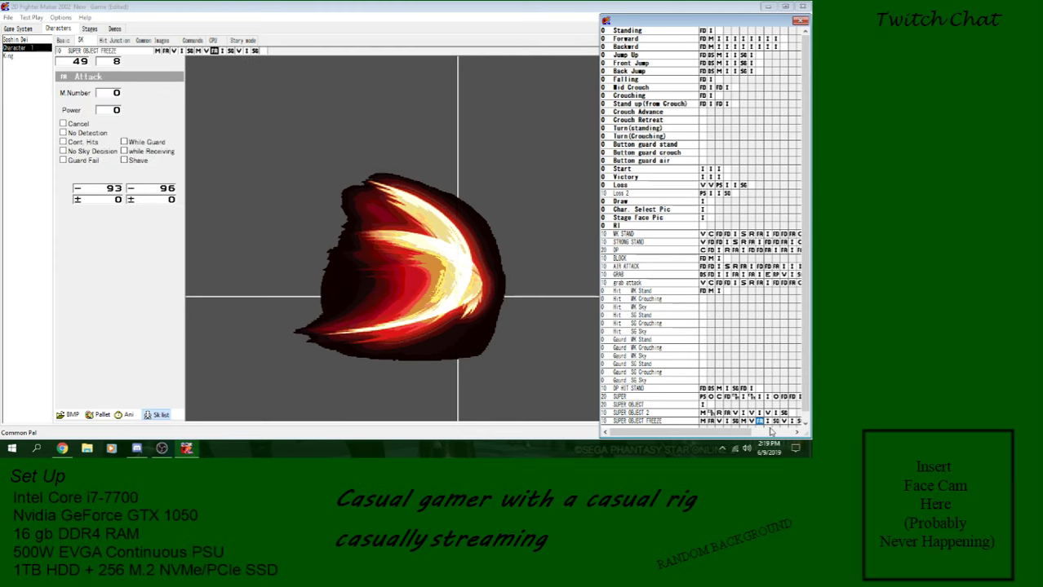
Check the jump target of the second Goto block in SUPER OBJECT FREEZE.
left_click(776, 422)
left_click(116, 101)
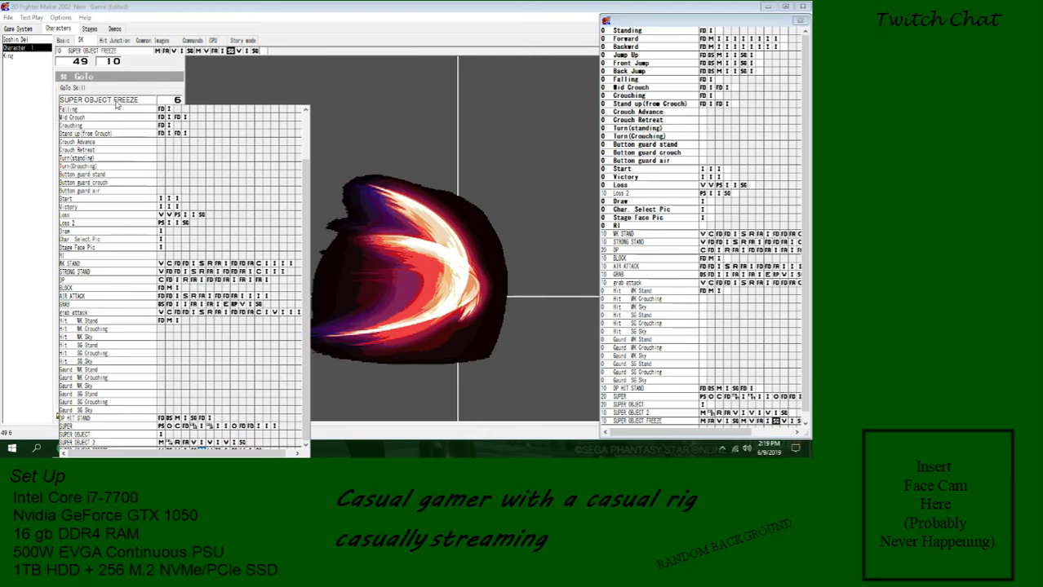
scroll(194, 303, "down", 1)
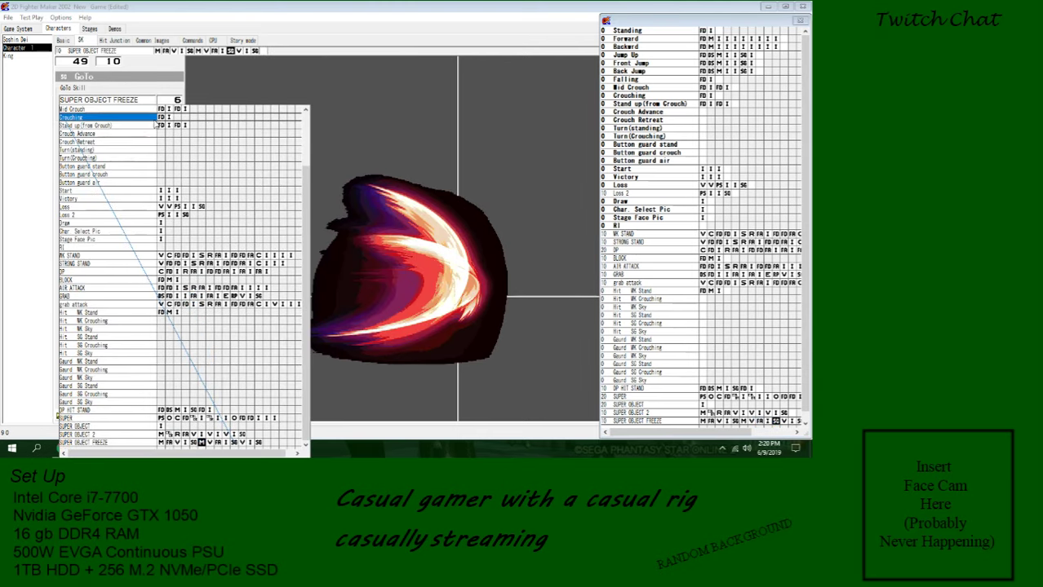
left_click(146, 103)
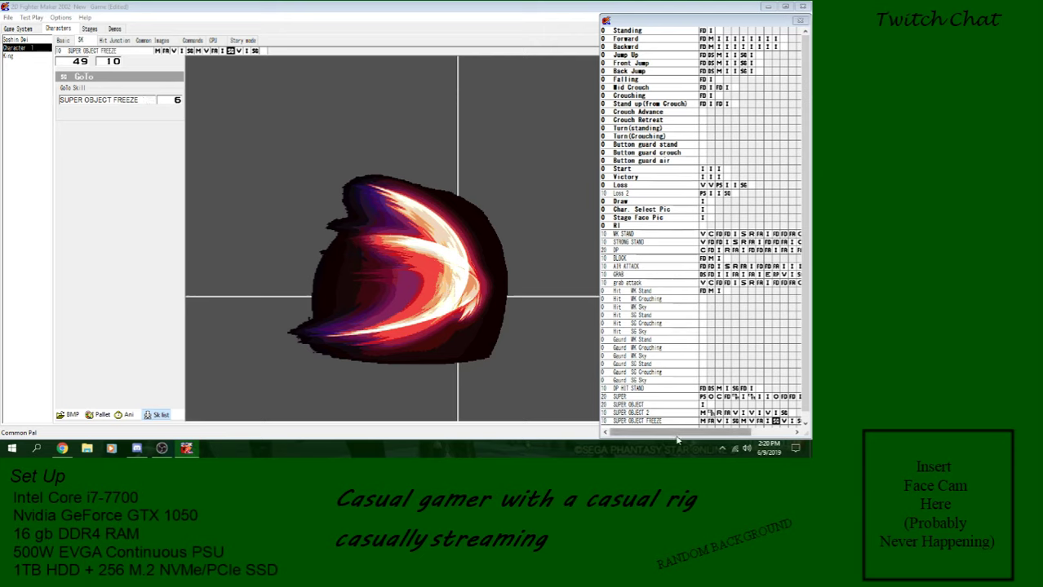
In SUPER OBJECT FREEZE, copy the Movement block in front of the third Variable check and the Attack block in front of the third image.
left_click_drag(677, 433, 758, 435)
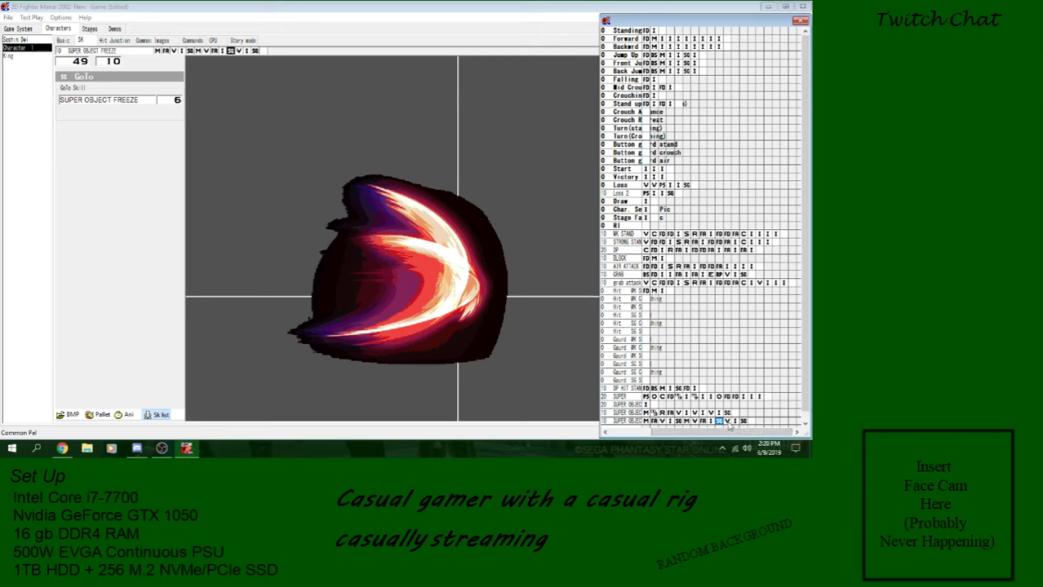
left_click(689, 421)
scroll(695, 424, "left", 1)
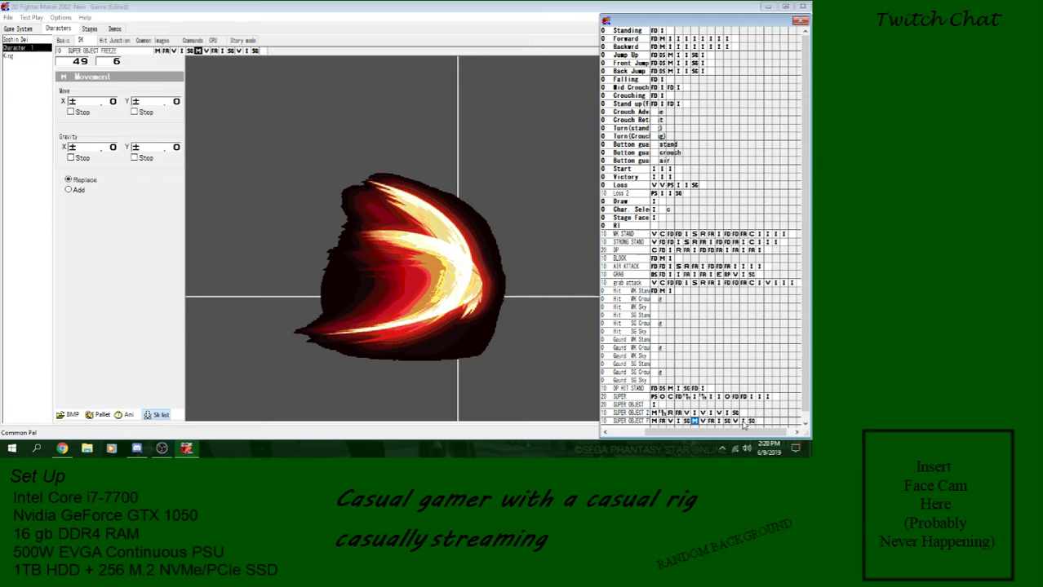
left_click(737, 422)
key("ctrl+v")
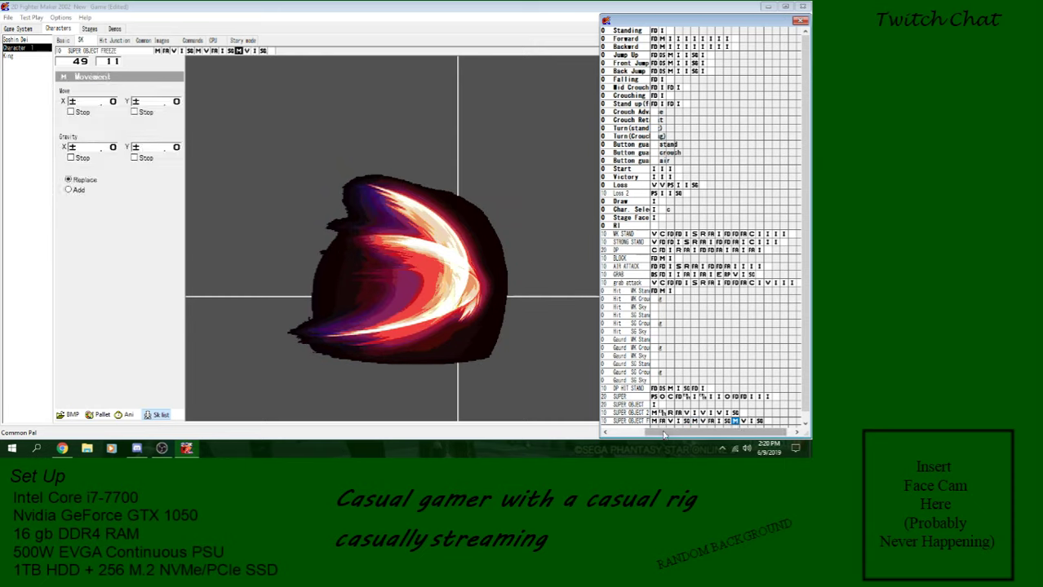
left_click(712, 423)
key("ctrl+c")
left_click(752, 422)
key("ctrl+v")
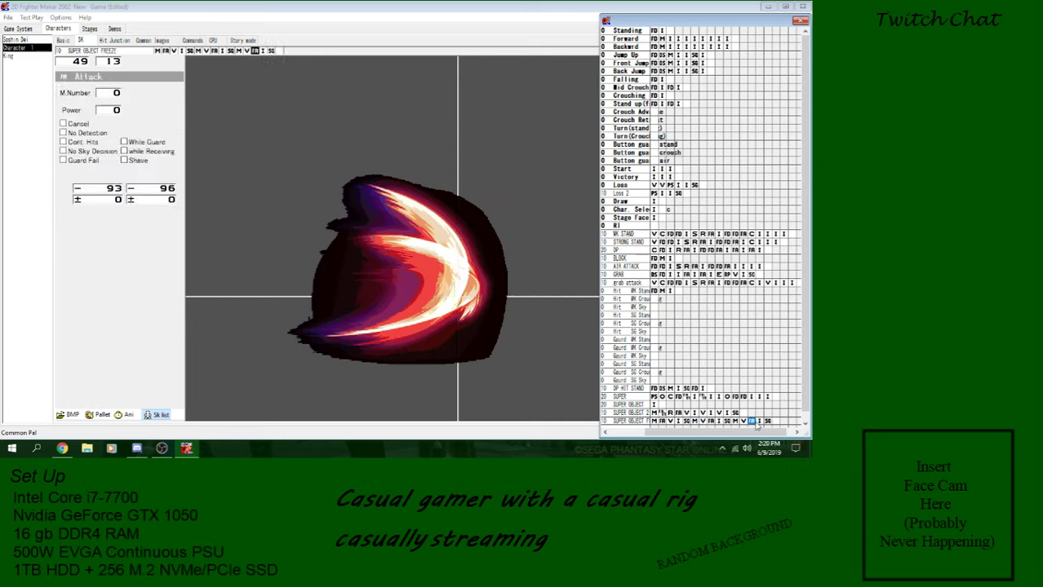
Set the third Variable check of SUPER OBJECT FREEZE to branch to SUPER OBJECT 2 block 9 when the value is 0.
left_click(743, 422)
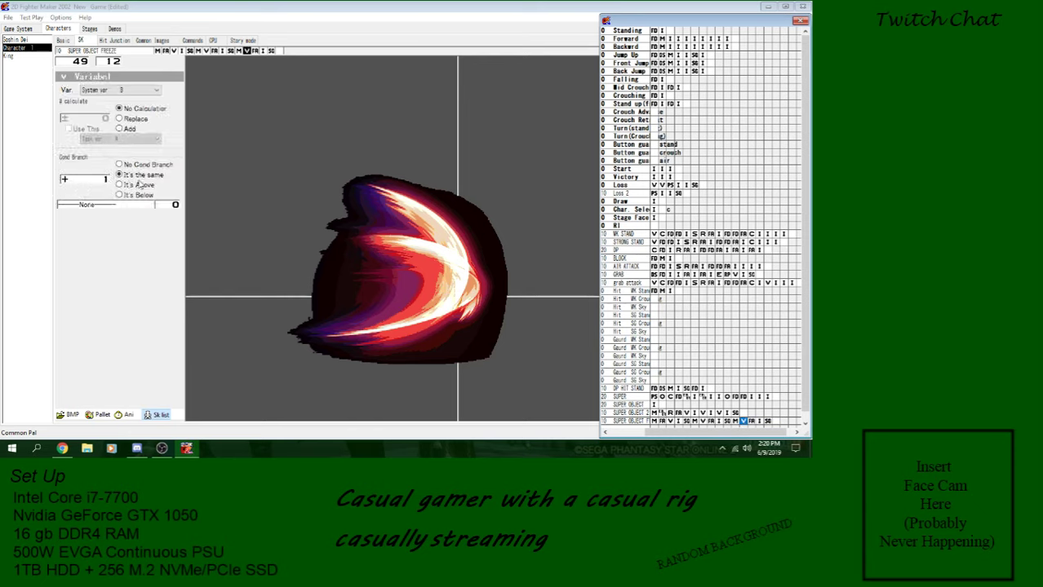
left_click(105, 179)
left_click(105, 205)
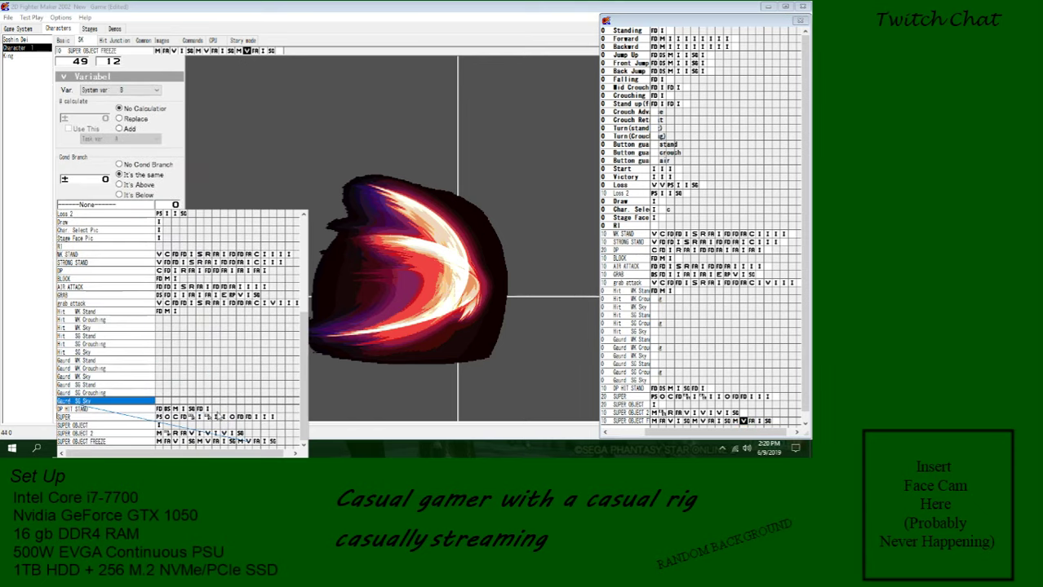
left_click(232, 433)
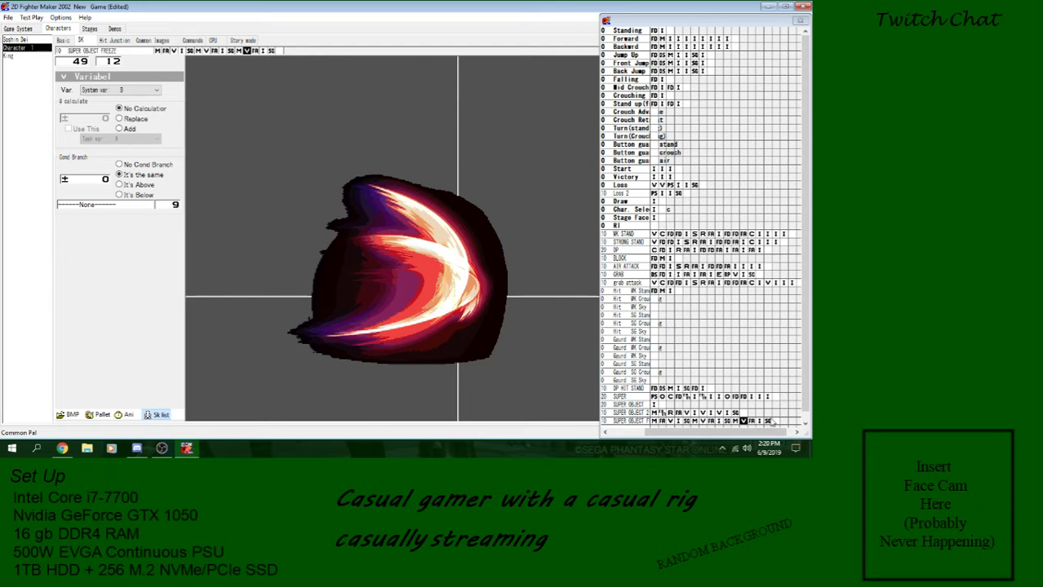
Point the last Goto block of SUPER OBJECT FREEZE to its own block 11.
left_click(768, 422)
left_click(105, 104)
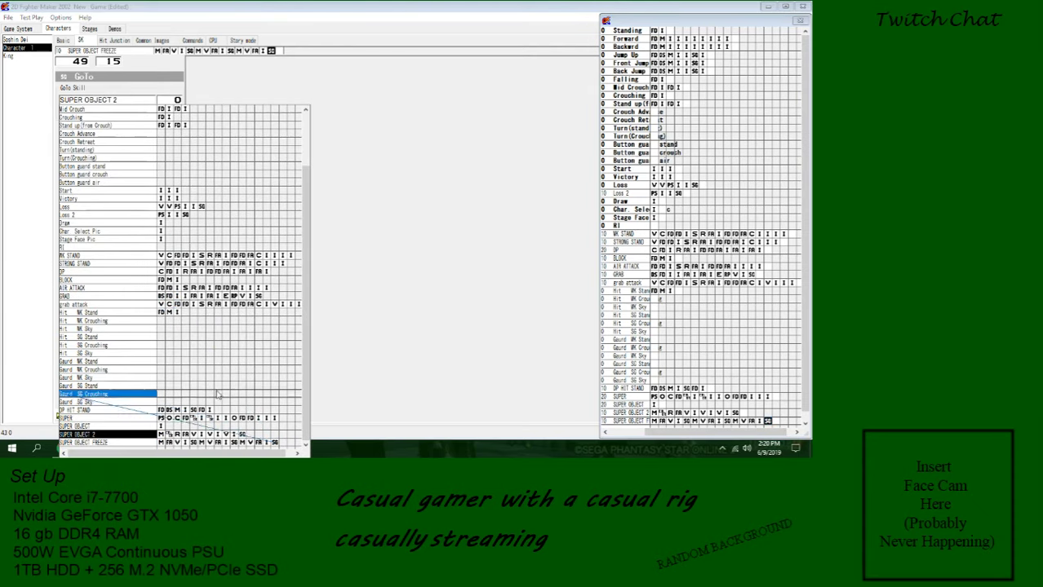
left_click(244, 441)
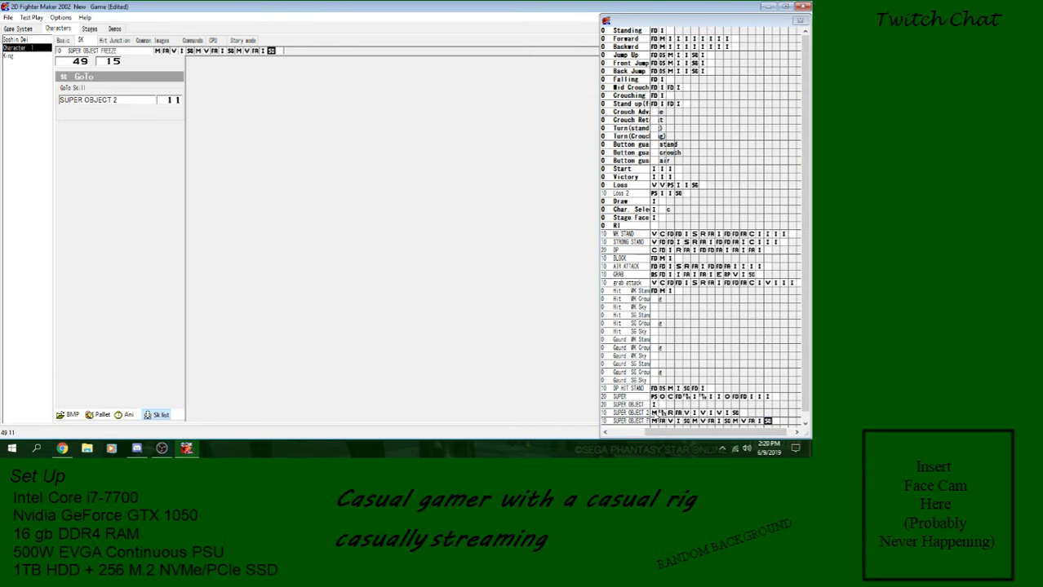
Copy the first Movement block of SUPER OBJECT 2 in front of each of its three Variable checks.
left_click(655, 414)
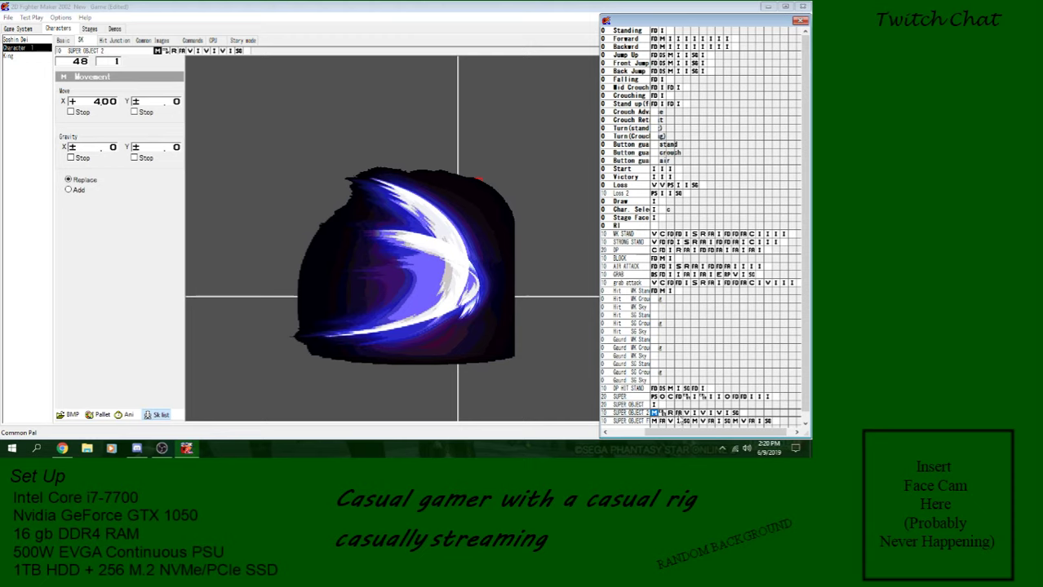
scroll(679, 420, "left", 1)
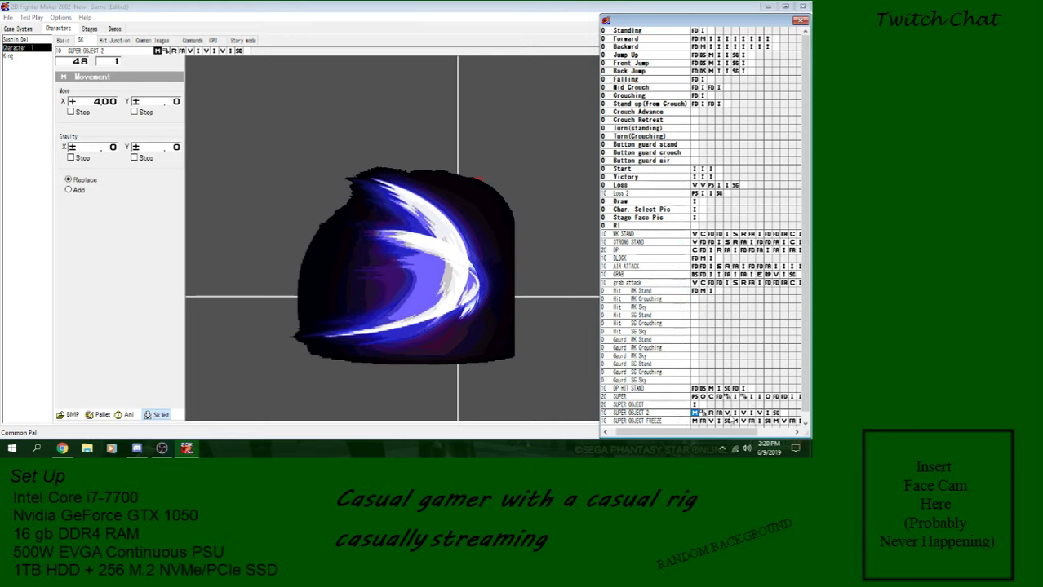
left_click(734, 414)
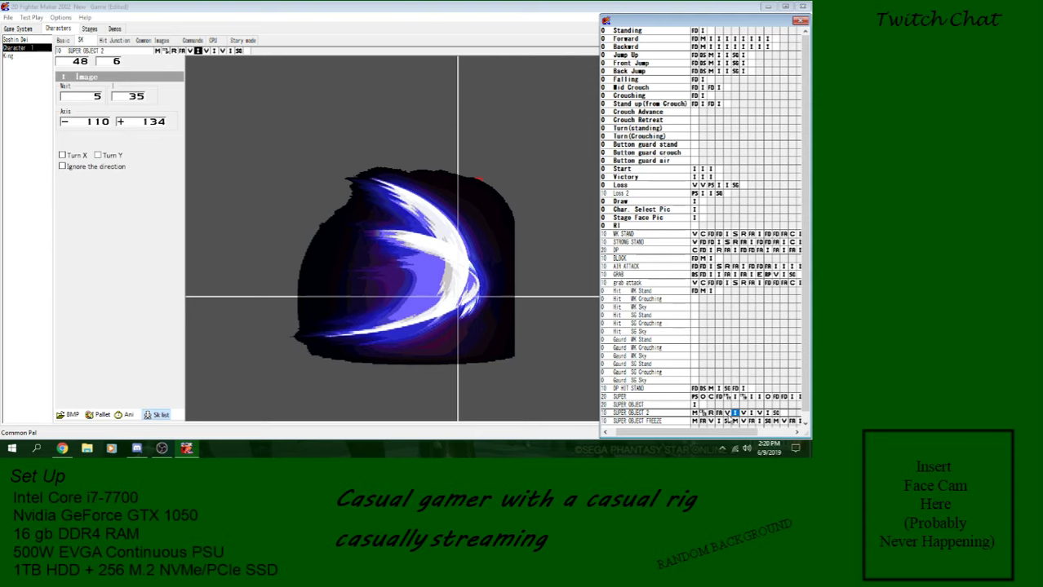
left_click(728, 414)
left_click(751, 414)
key("ctrl+v")
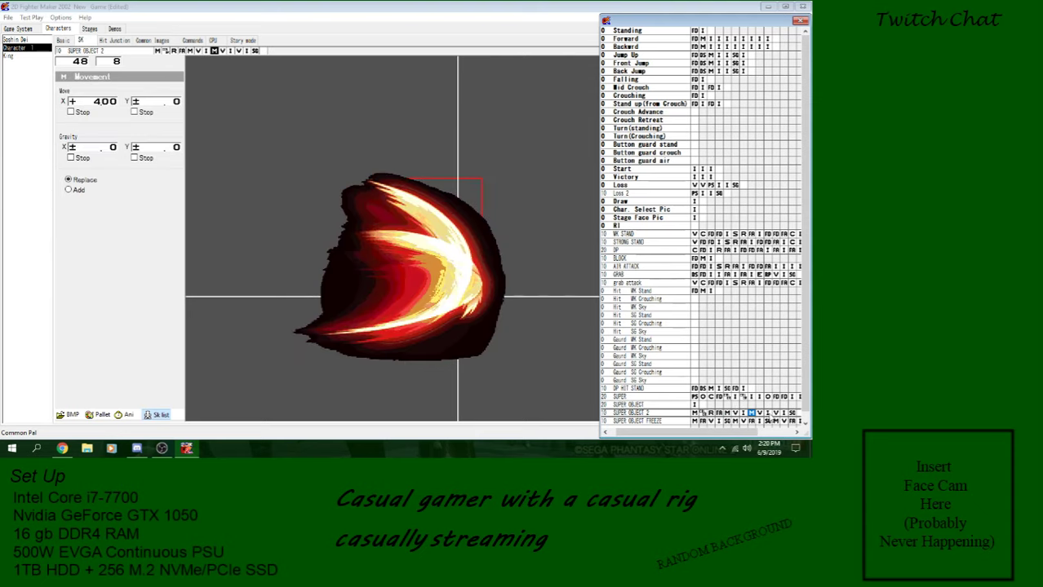
left_click(775, 415)
key("ctrl+v")
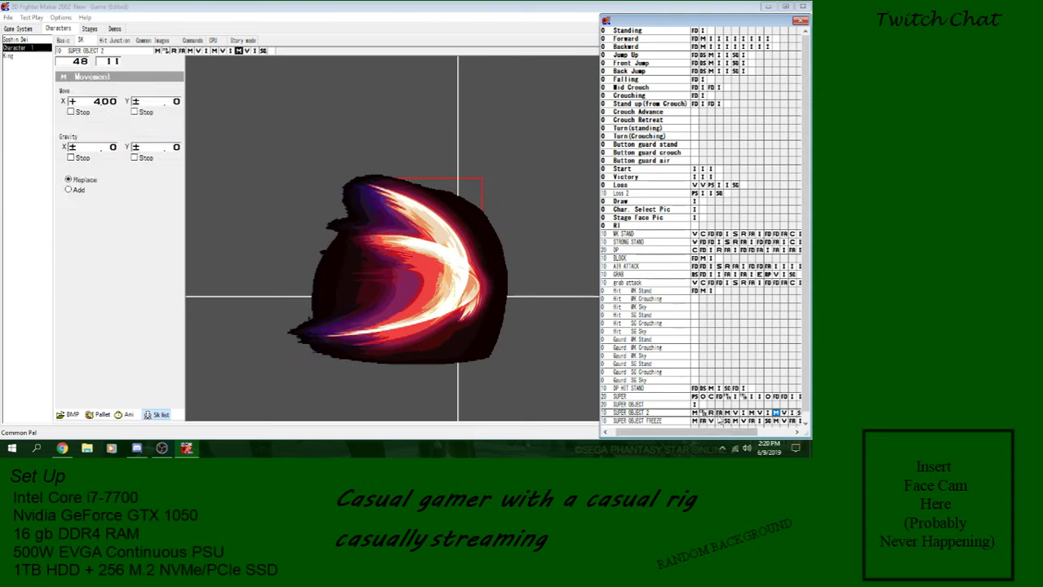
Copy the Reaction block of SUPER OBJECT 2 after each of the three Movement blocks that precede the Variable checks.
left_click(718, 415)
left_click(711, 414)
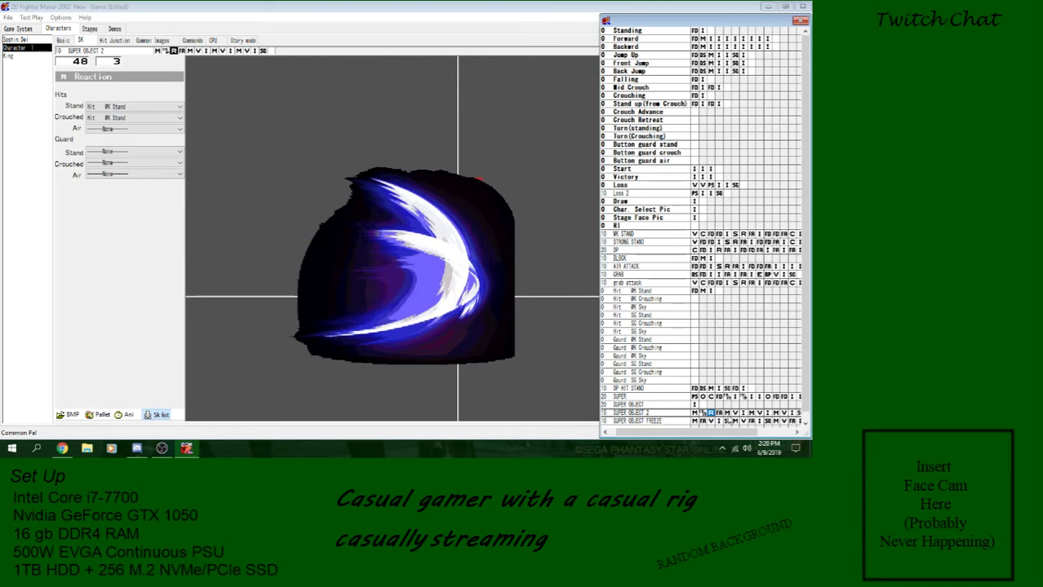
left_click(736, 414)
key("ctrl+v")
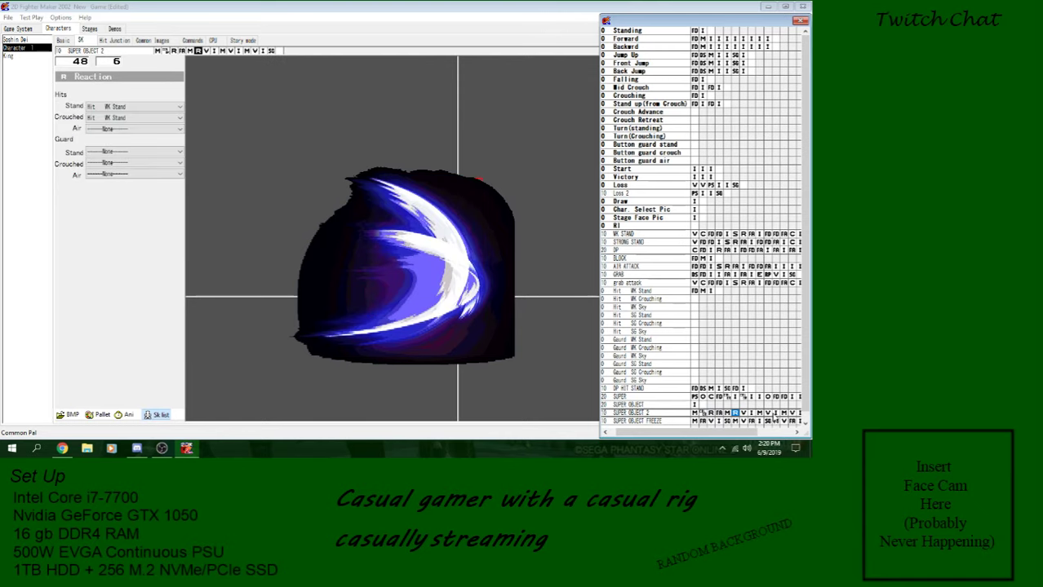
left_click(774, 415)
left_click(769, 414)
key("ctrl+v")
left_click(795, 413)
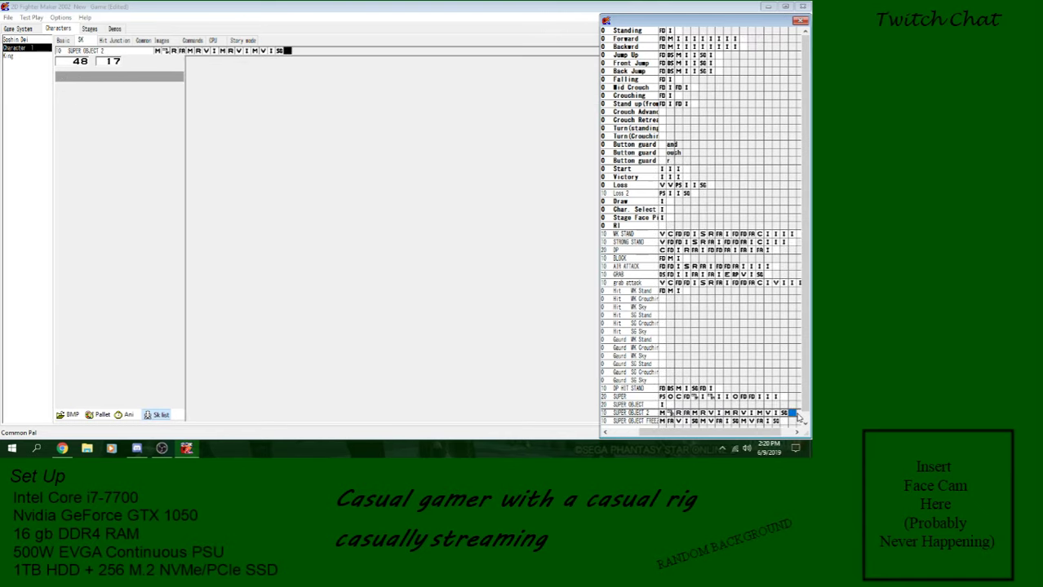
left_click(769, 413)
key("ctrl+v")
Copy the Attack block with power 10 in SUPER OBJECT 2 in front of each of the three Variable checks.
left_click(686, 413)
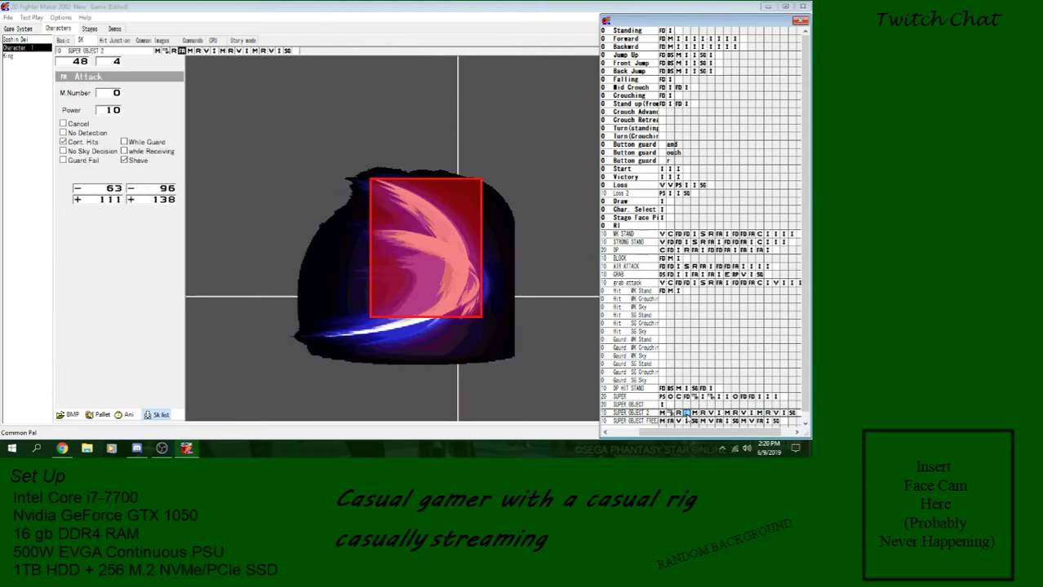
scroll(724, 420, "left", 1)
left_click(718, 415)
key("ctrl+v")
left_click(760, 415)
key("ctrl+v")
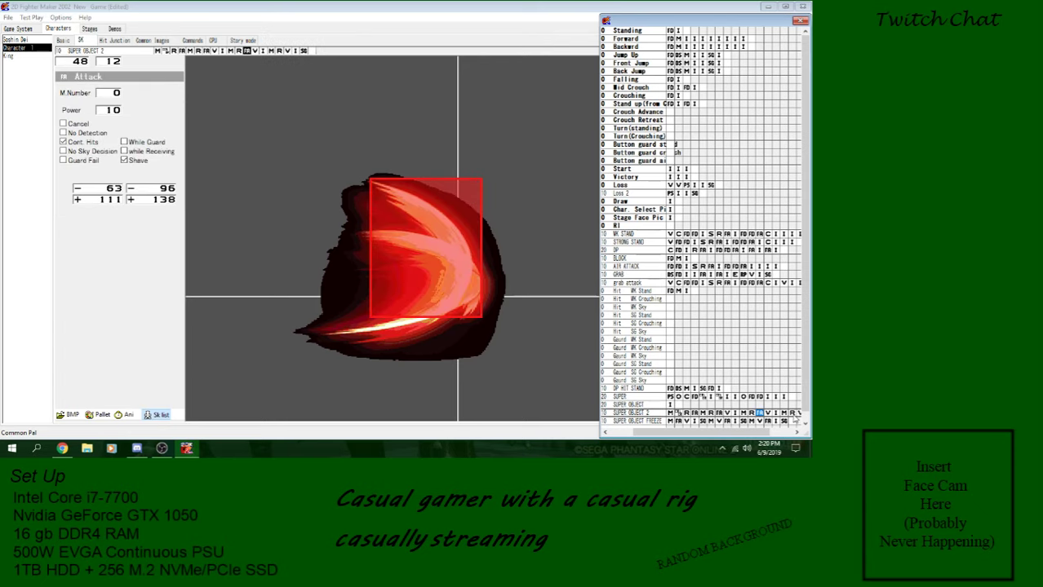
left_click(791, 414)
left_click(796, 432)
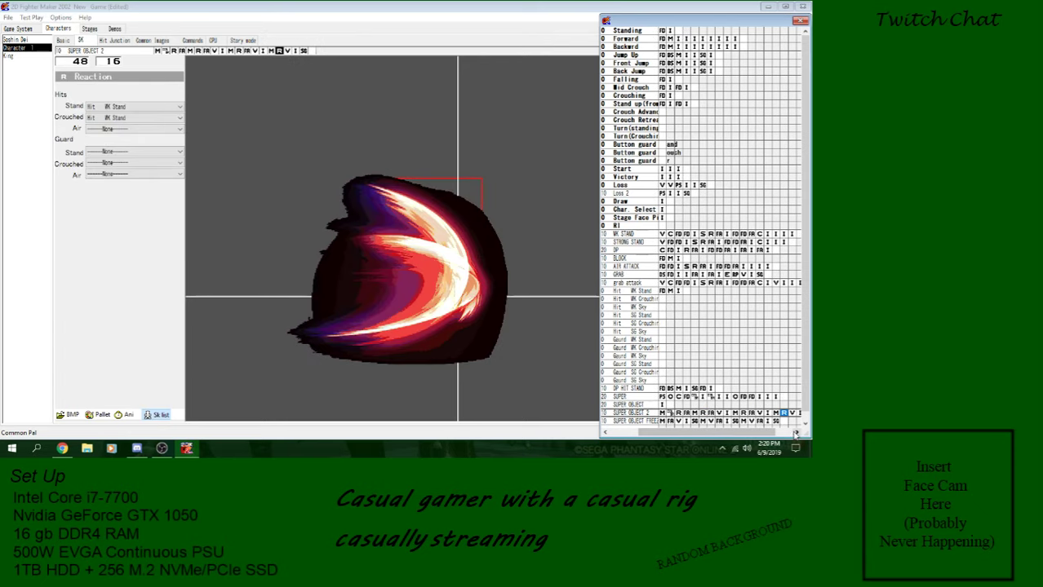
left_click(792, 415)
key("ctrl+v")
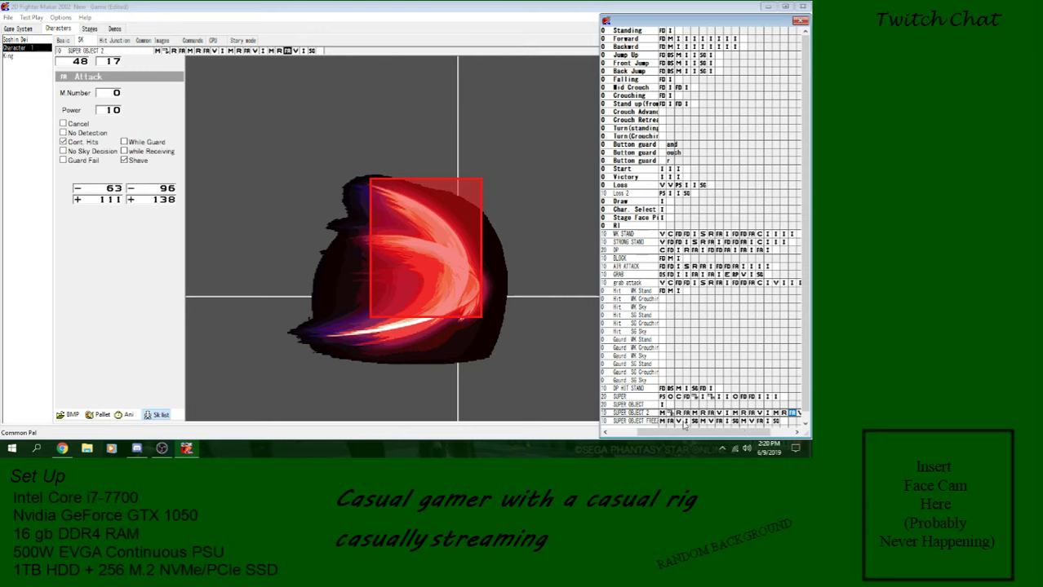
Set the second Variable check of SUPER OBJECT 2 to branch to SUPER OBJECT FREEZE block 6.
left_click(719, 414)
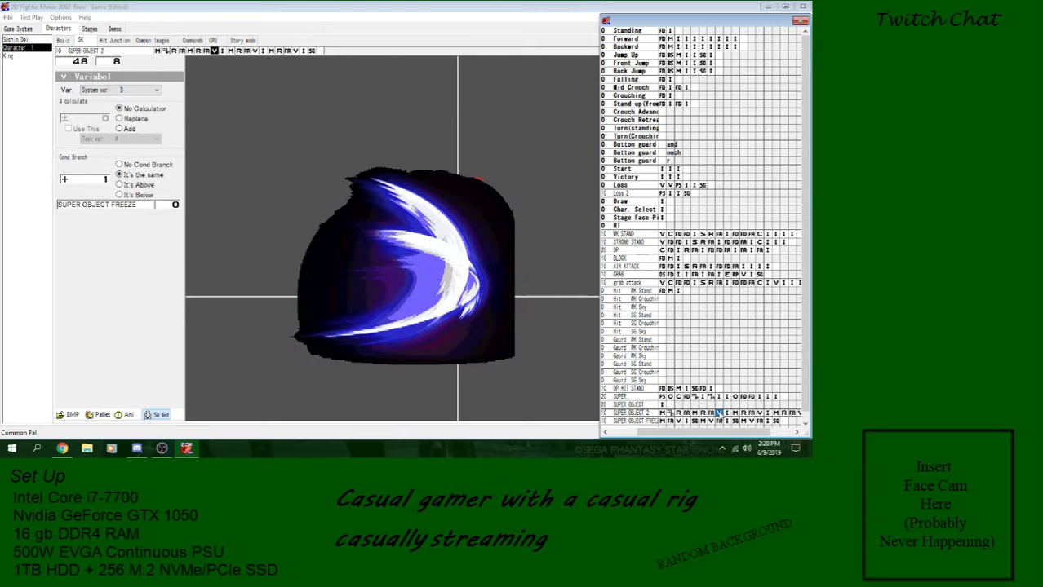
left_click(255, 52)
left_click(110, 206)
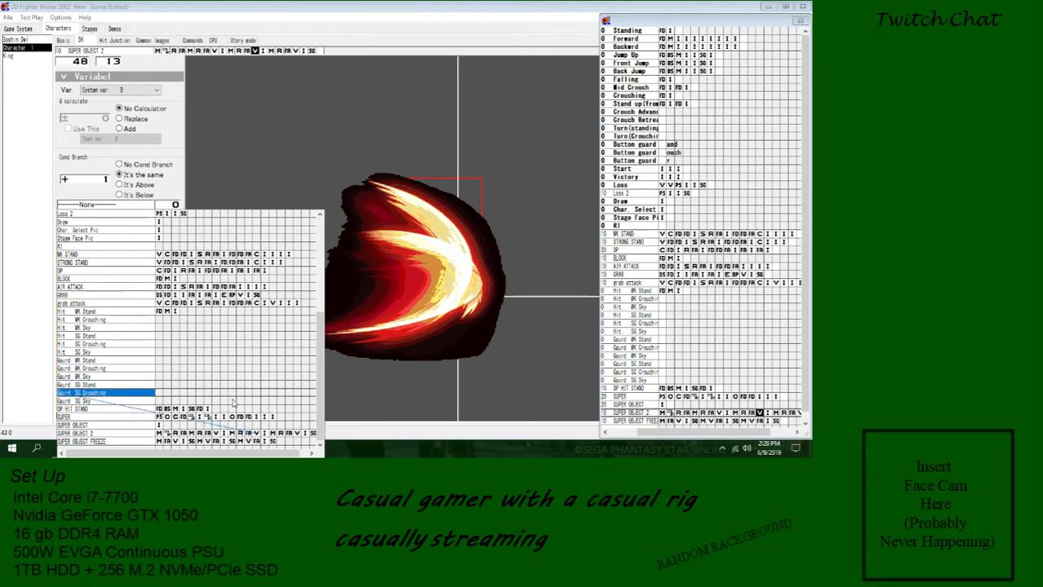
left_click(201, 441)
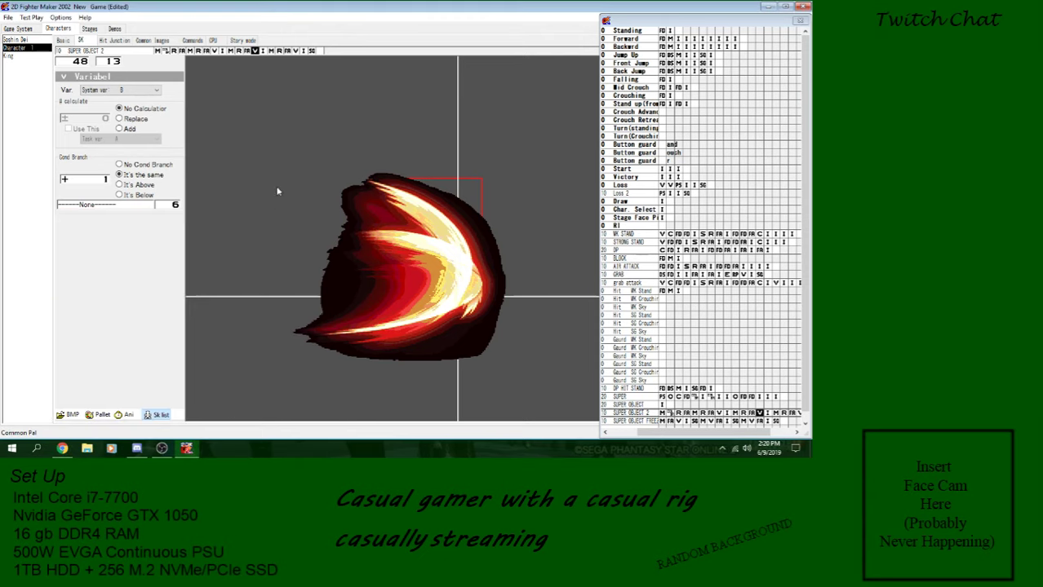
Set the third Variable check of SUPER OBJECT 2 to branch to SUPER OBJECT FREEZE block 11.
left_click(295, 51)
left_click(110, 206)
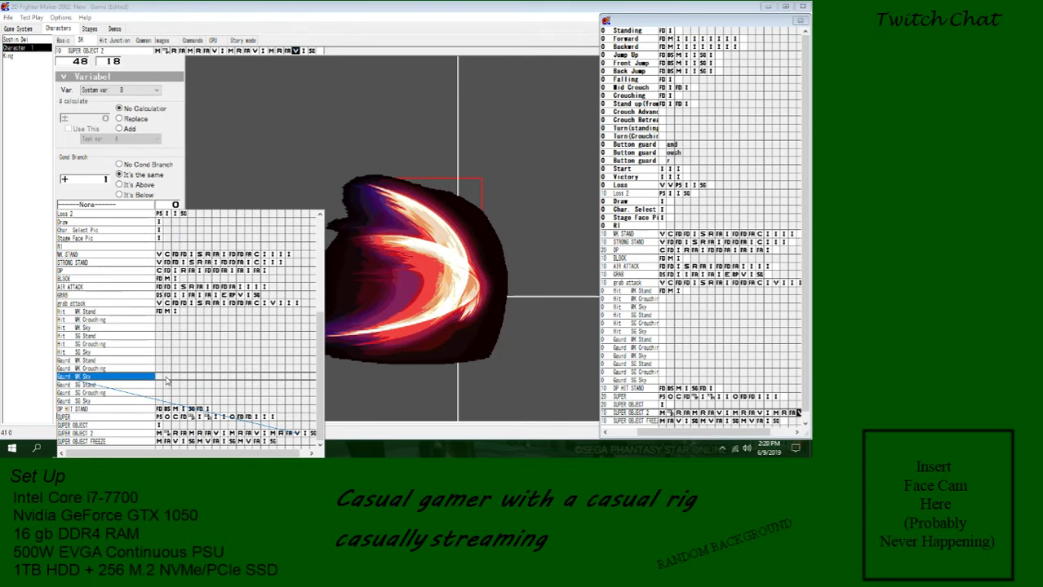
left_click(242, 448)
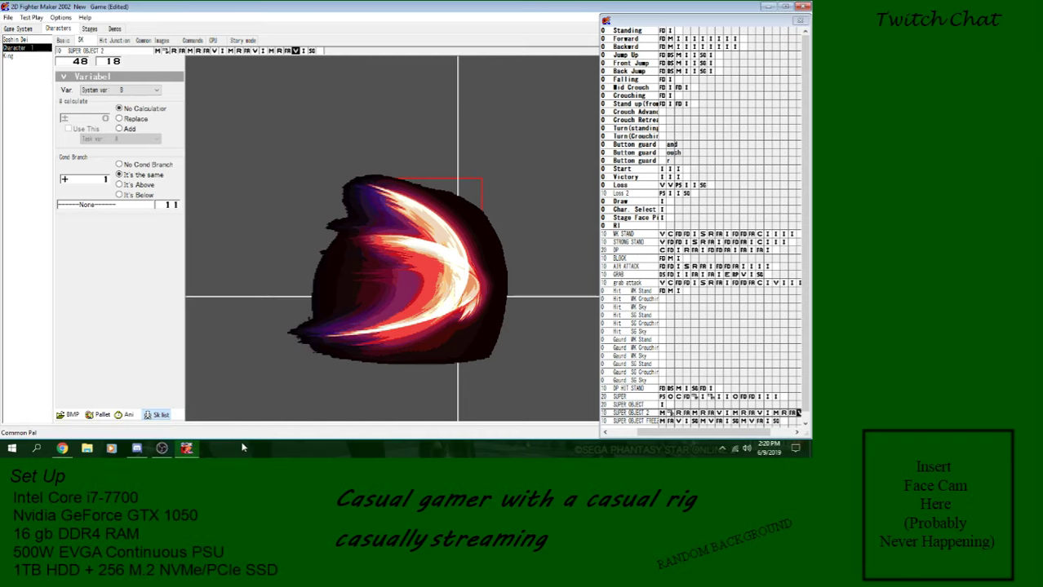
Review the opening Reaction, Attack and Movement blocks of SUPER OBJECT 2.
left_click(653, 422)
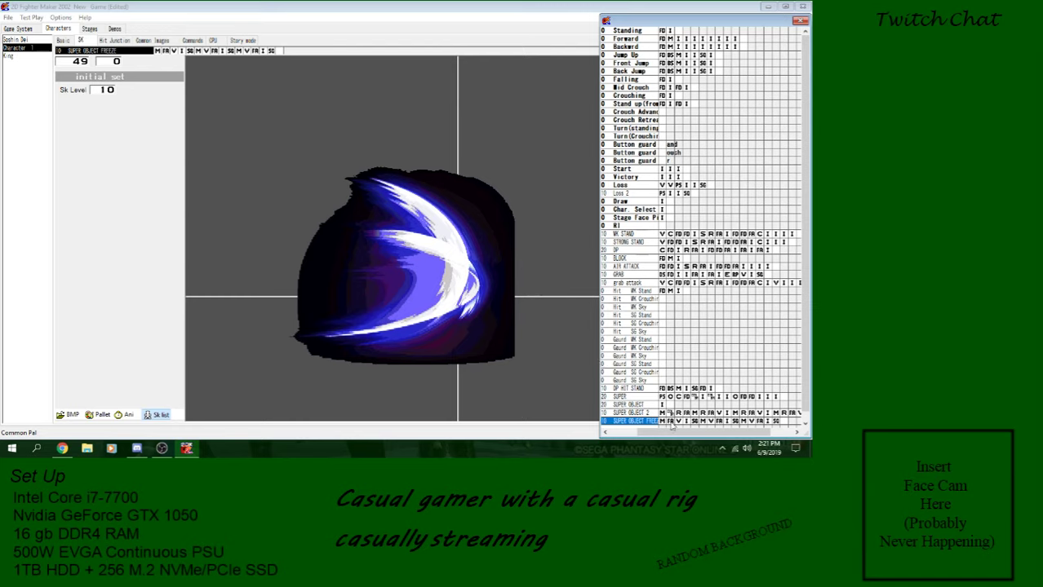
left_click(662, 414)
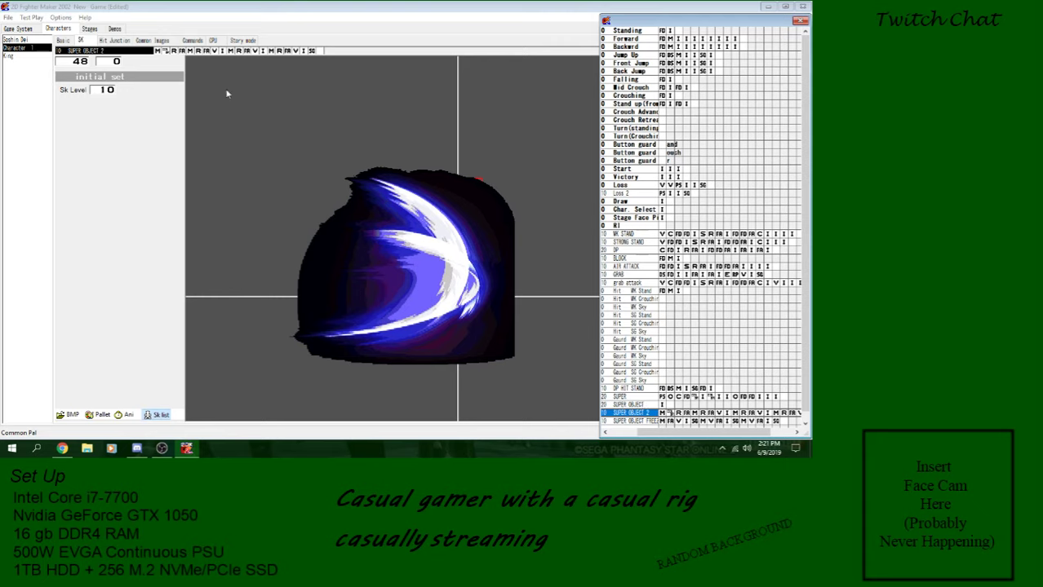
left_click(163, 50)
left_click(189, 51)
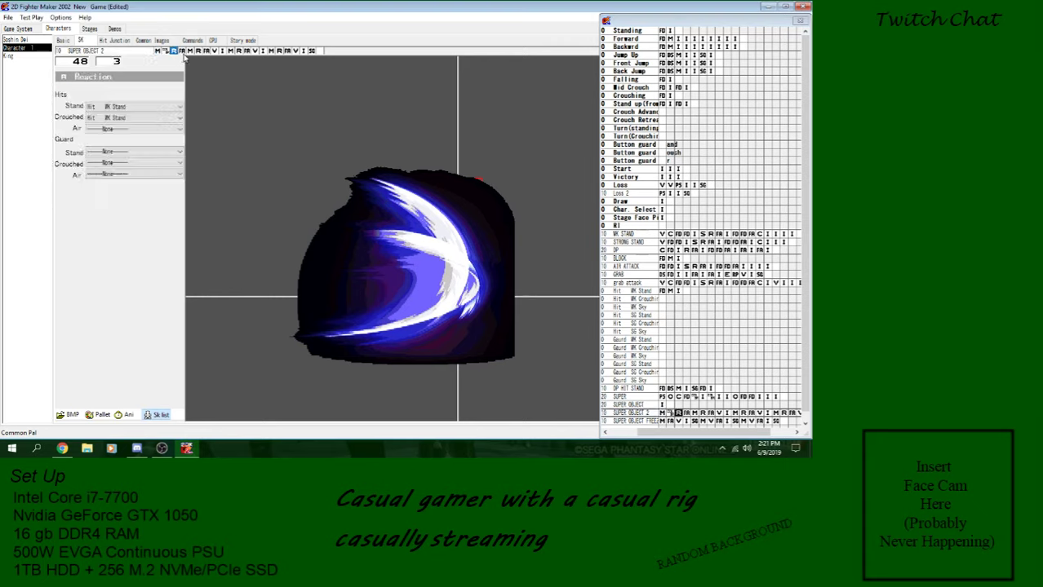
left_click(182, 50)
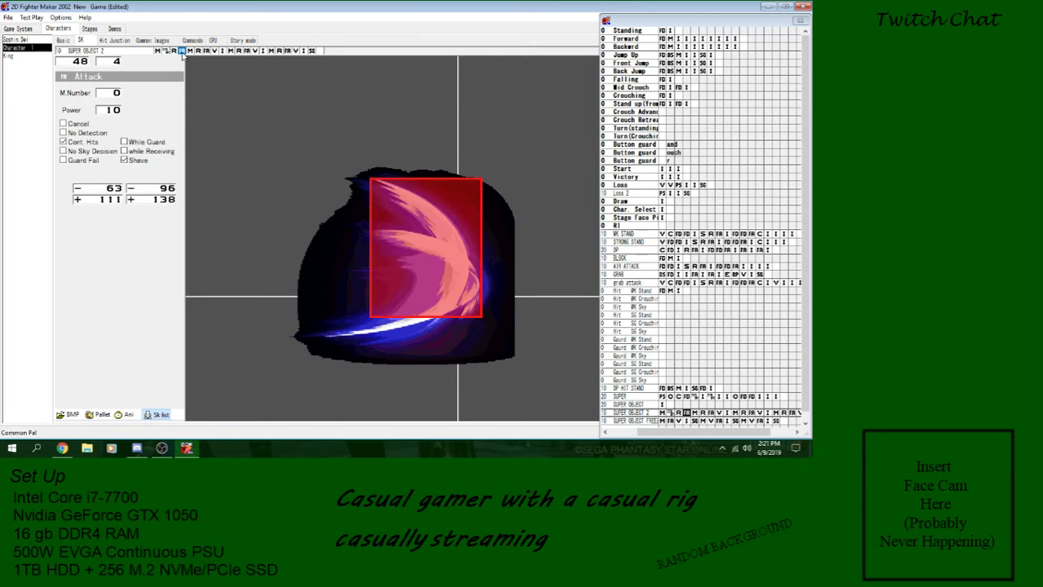
left_click(191, 51)
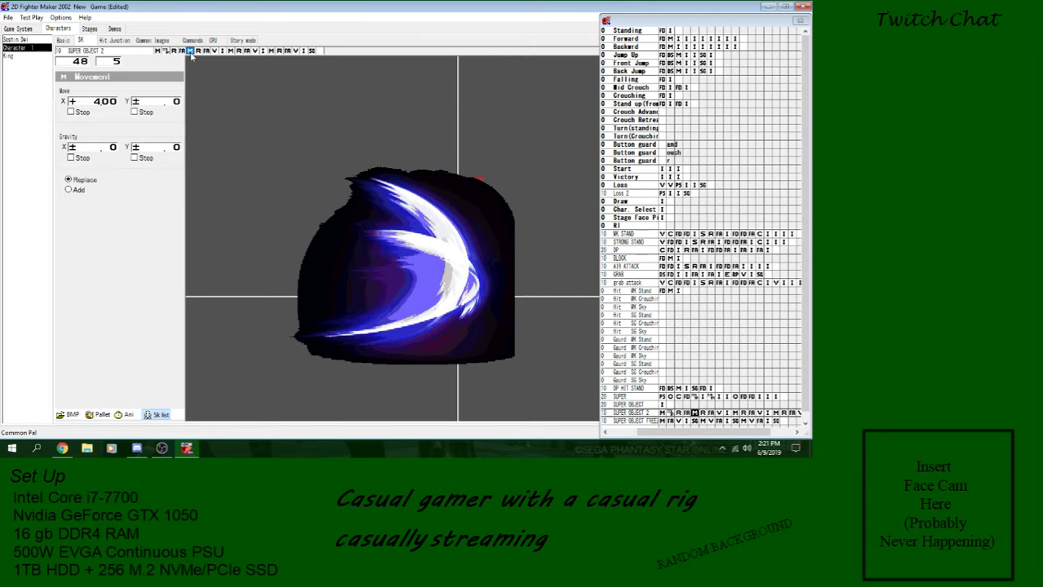
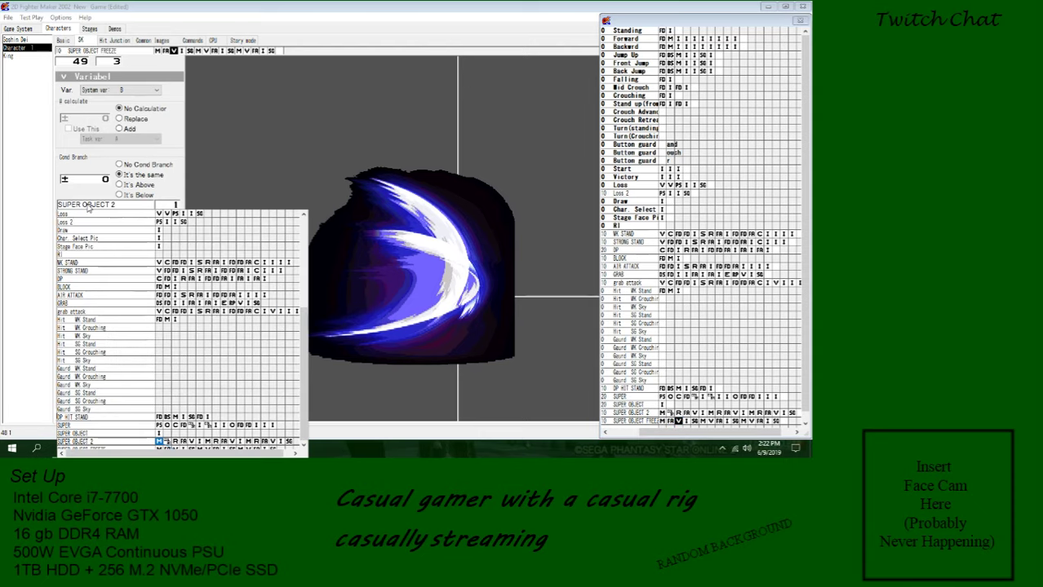
Review the blocks of SUPER OBJECT 2, focusing on the section from the second Movement block to the second Variable check.
left_click(86, 209)
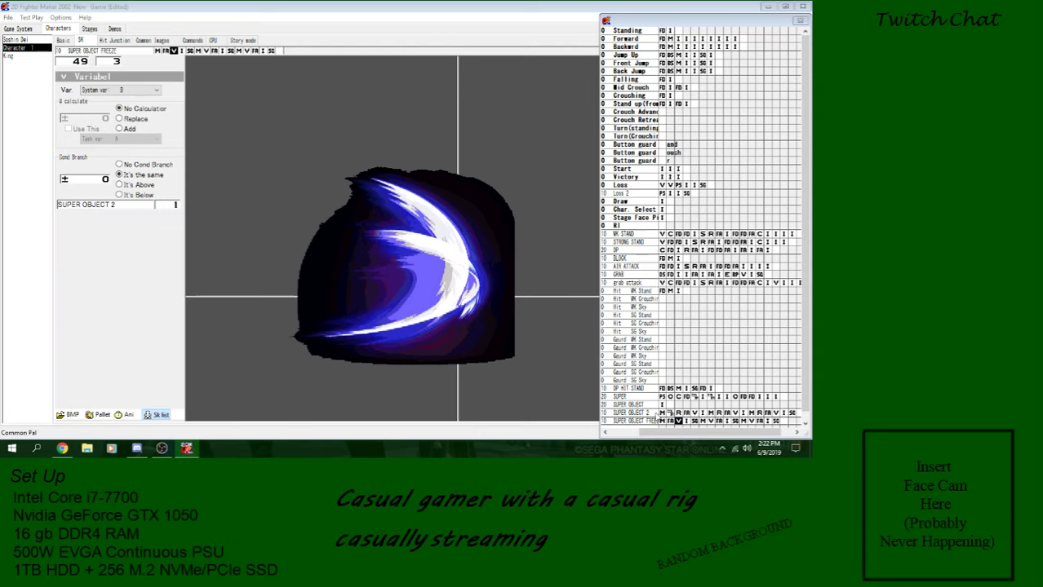
left_click(663, 412)
key("Right")
key("Right")
key("Right")
key("Right")
key("Right")
key("Right")
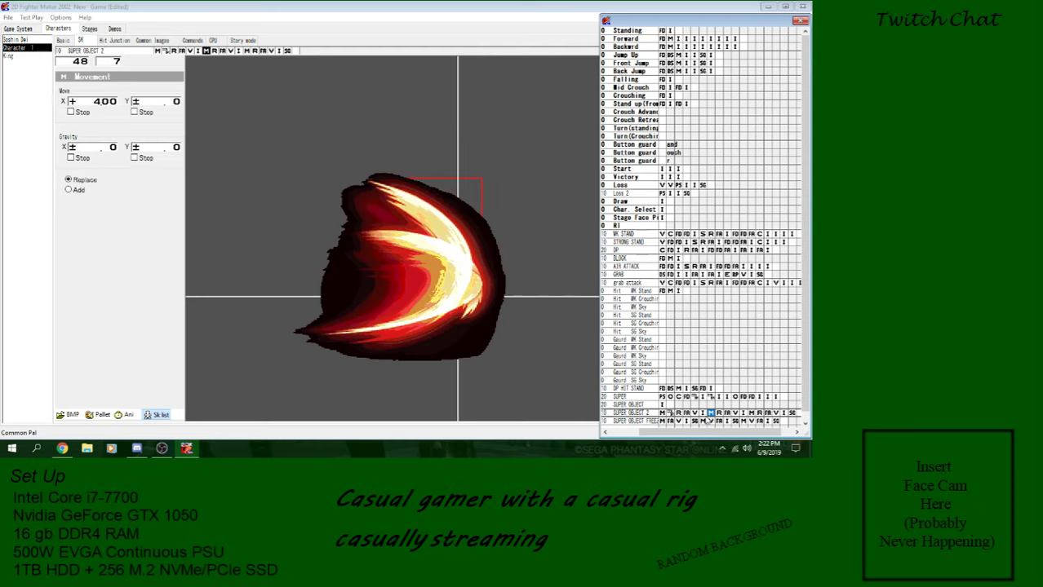
left_click(198, 50)
left_click(238, 51)
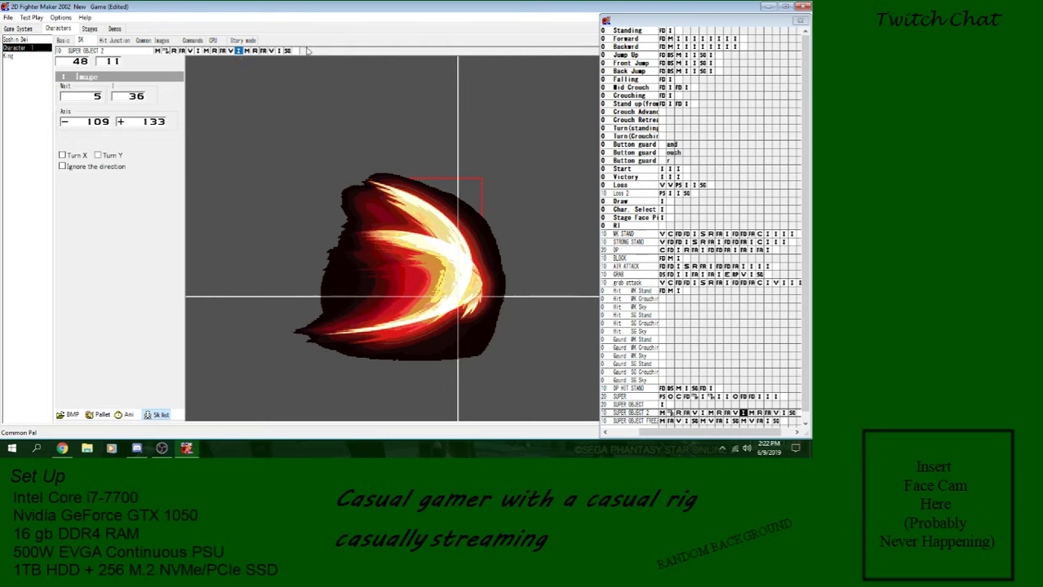
left_click(280, 51)
left_click(207, 51)
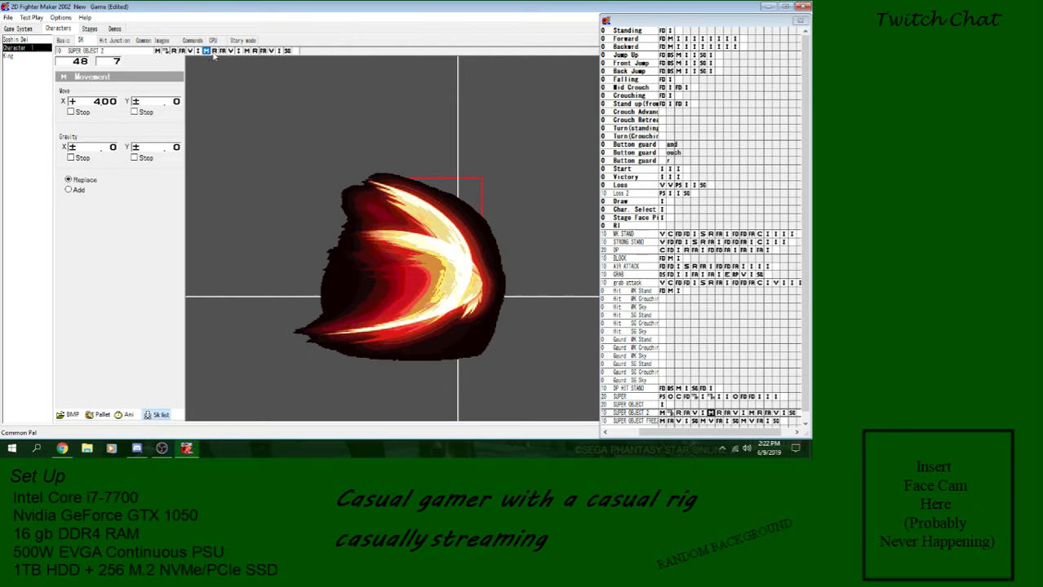
left_click(238, 51)
left_click(231, 51)
left_click(215, 52)
left_click(231, 51)
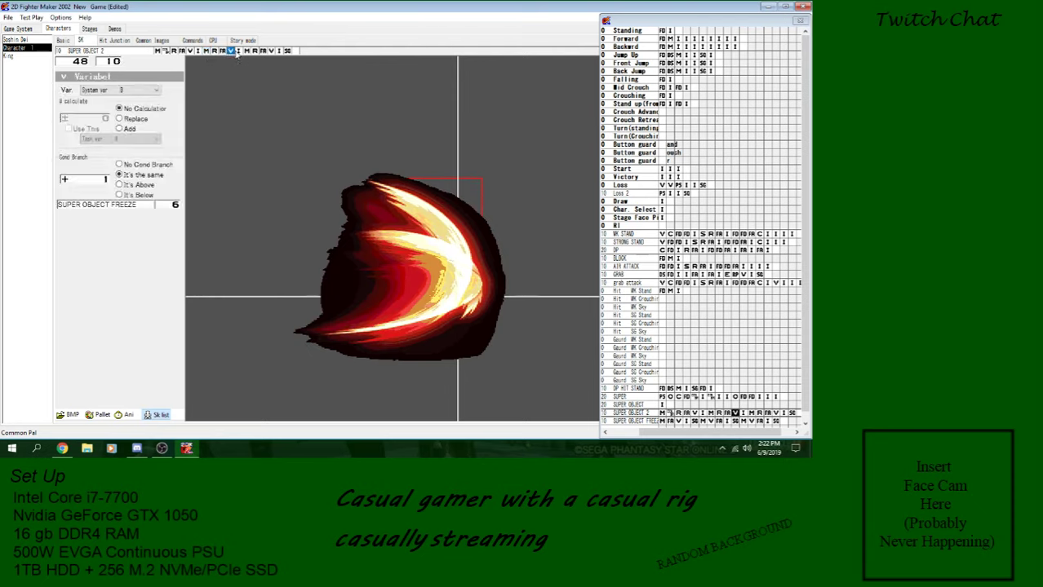
Keep SUPER OBJECT 2's second Variable check on SUPER OBJECT FREEZE block 6 and point FREEZE's second check to SUPER OBJECT 2 block 7.
left_click(97, 207)
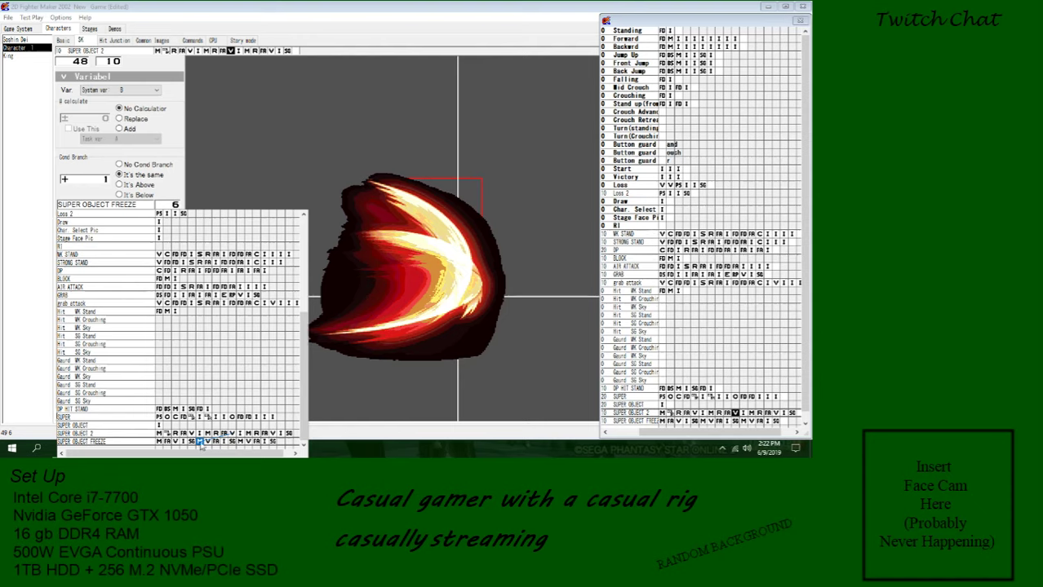
left_click(200, 443)
left_click(703, 421)
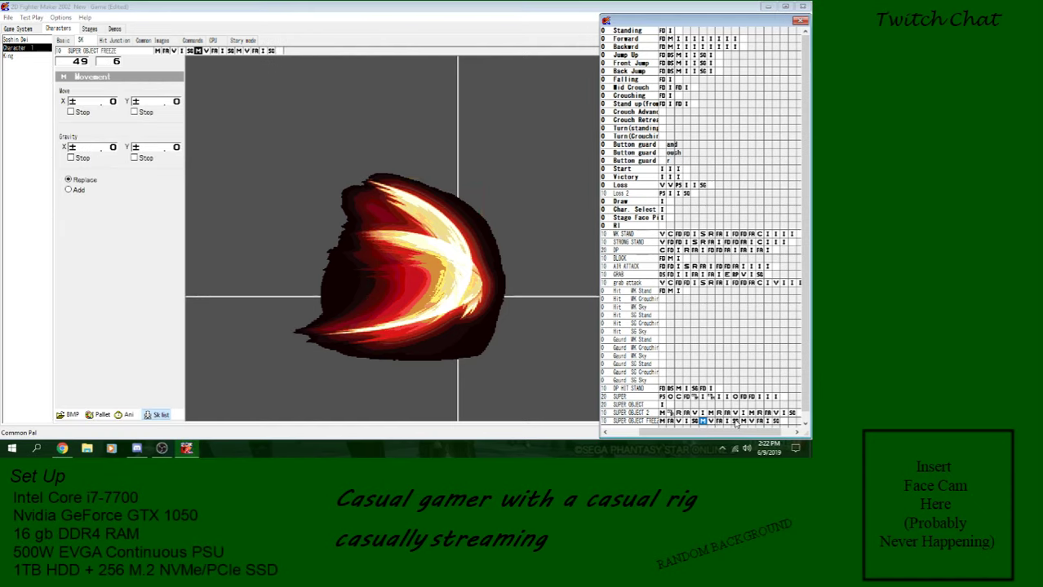
left_click(710, 421)
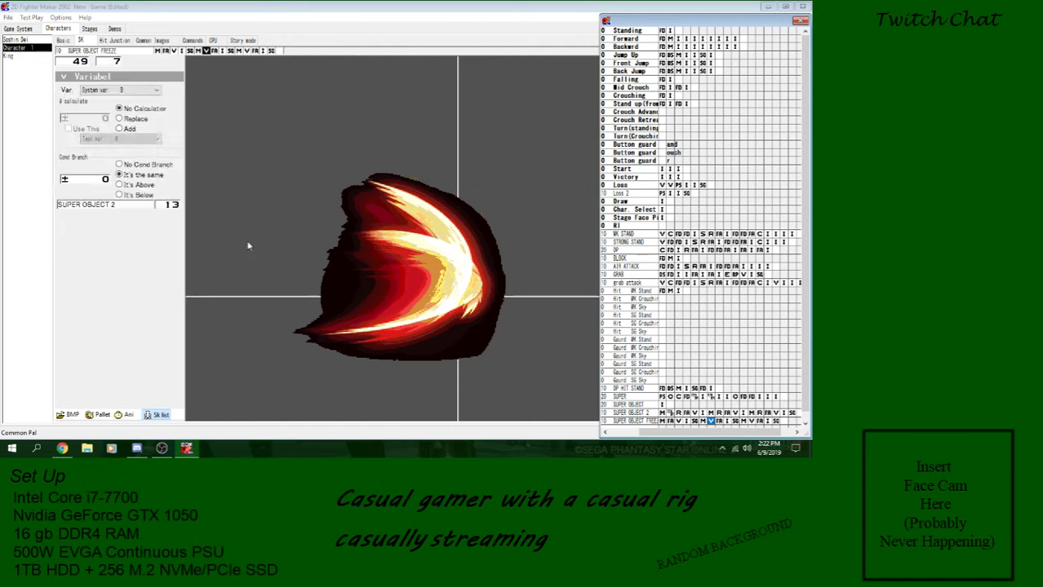
left_click(114, 208)
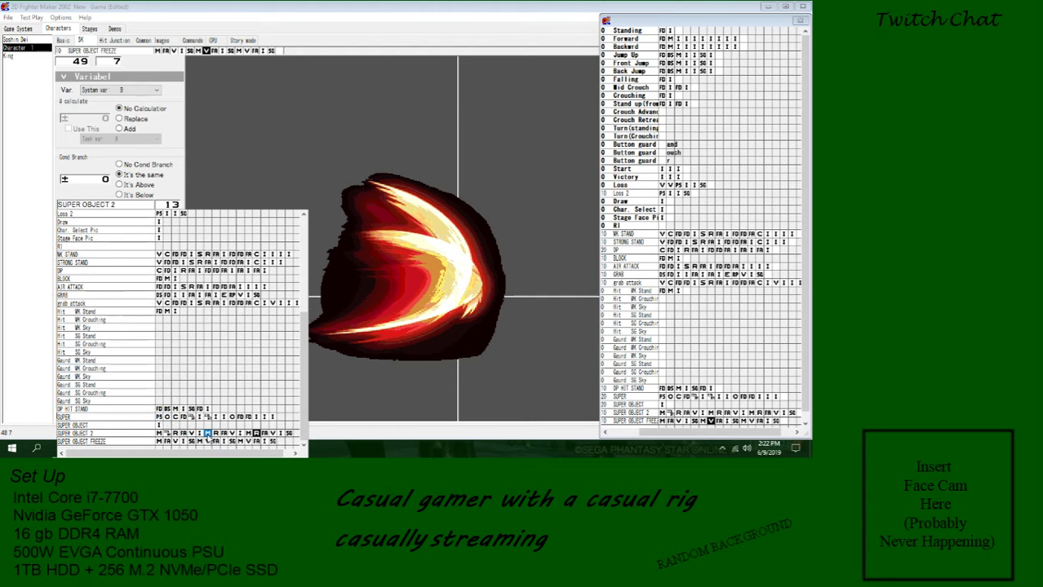
left_click(208, 434)
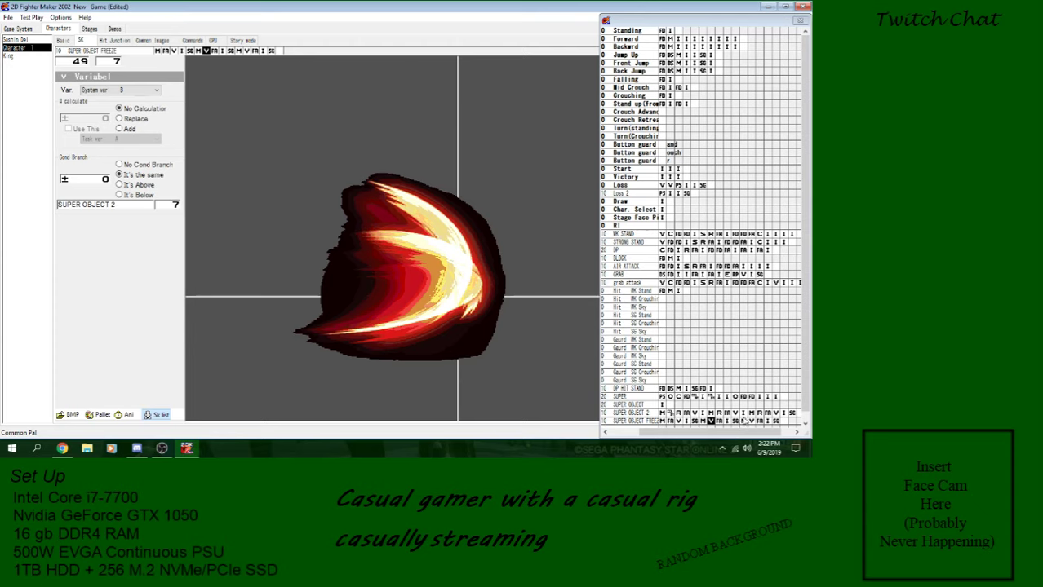
Set the third Variable check of SUPER OBJECT FREEZE to branch to SUPER OBJECT 2 block 12, and save the game.
left_click(773, 413)
left_click(112, 206)
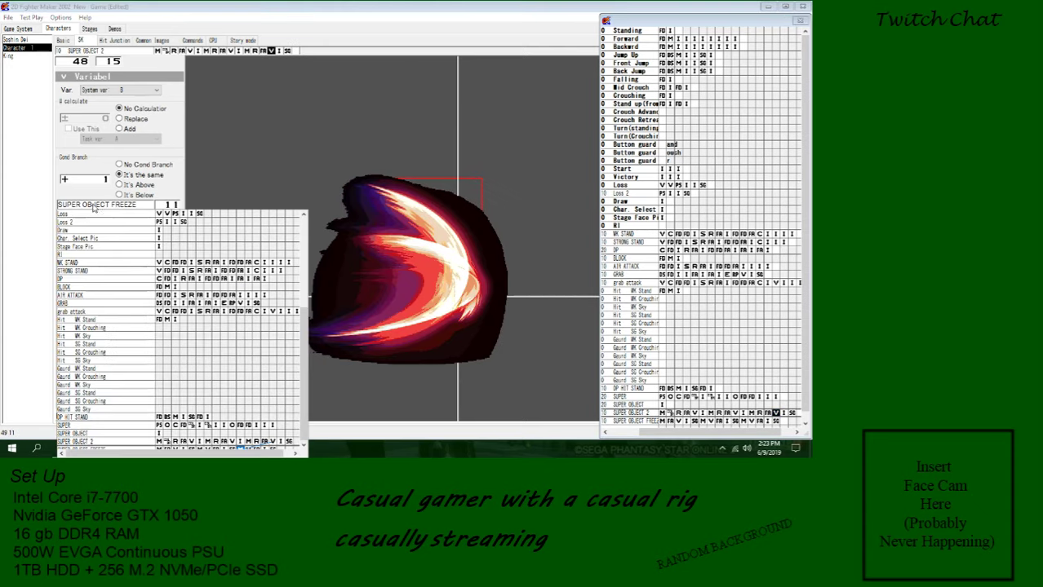
scroll(179, 367, "down", 1)
left_click(243, 445)
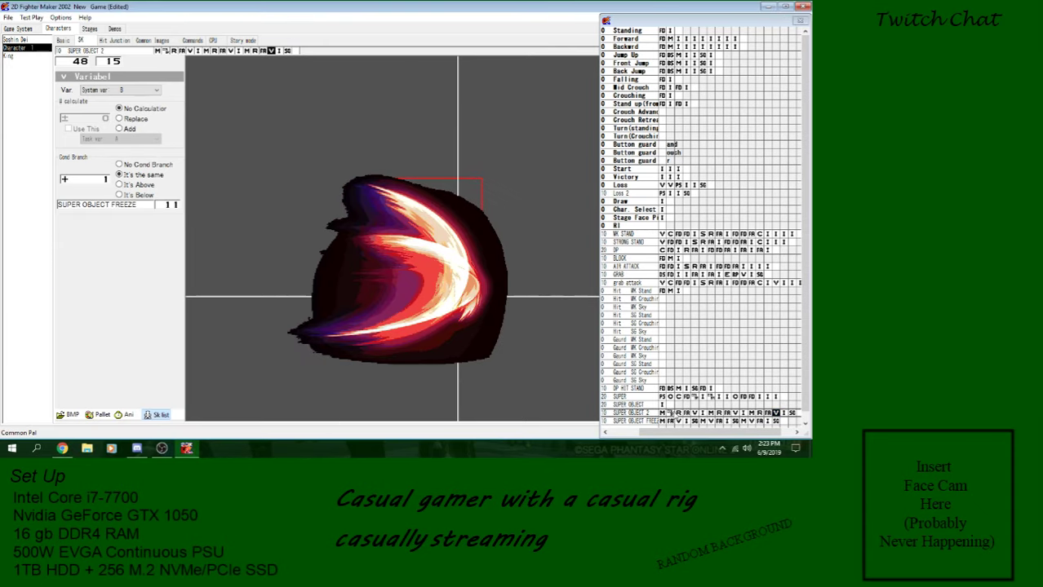
left_click(750, 421)
left_click(137, 206)
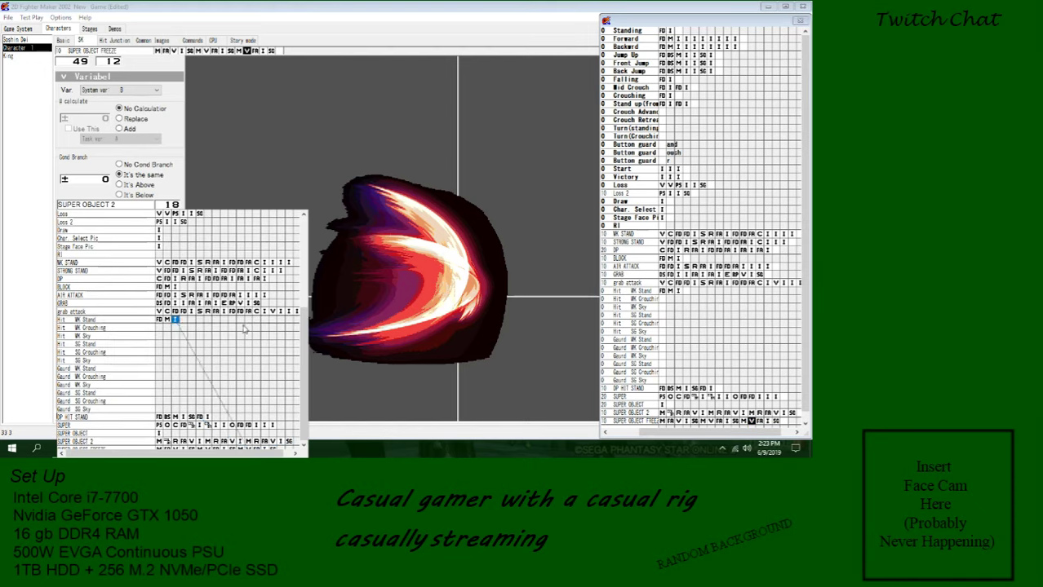
scroll(204, 367, "down", 1)
left_click(250, 438)
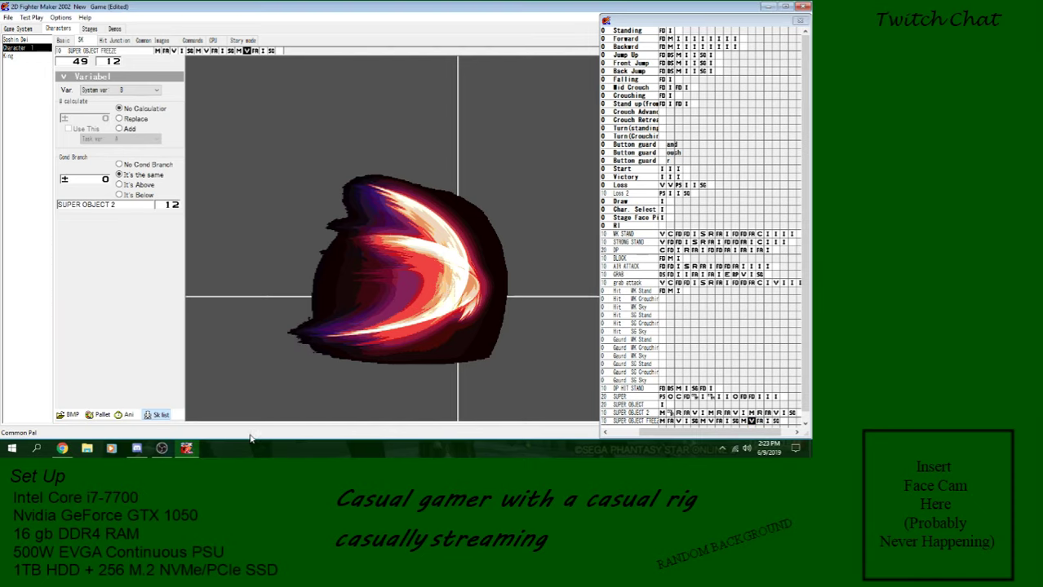
left_click(8, 17)
left_click(68, 59)
Insert a Variable block in the SUPER skill between the opening Player Stop block and the first Object block.
left_click(674, 438)
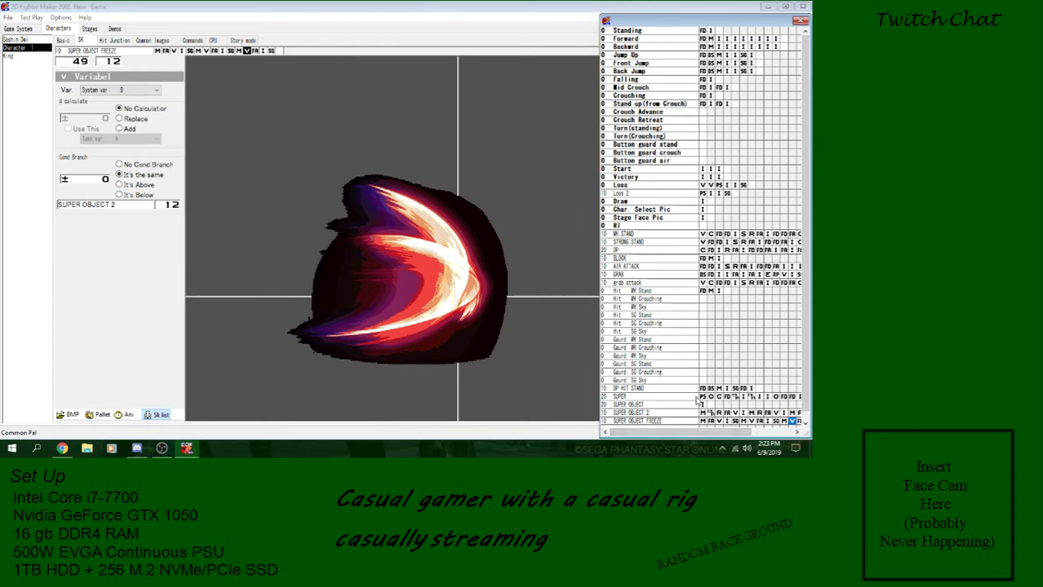
left_click(701, 398)
left_click(710, 398)
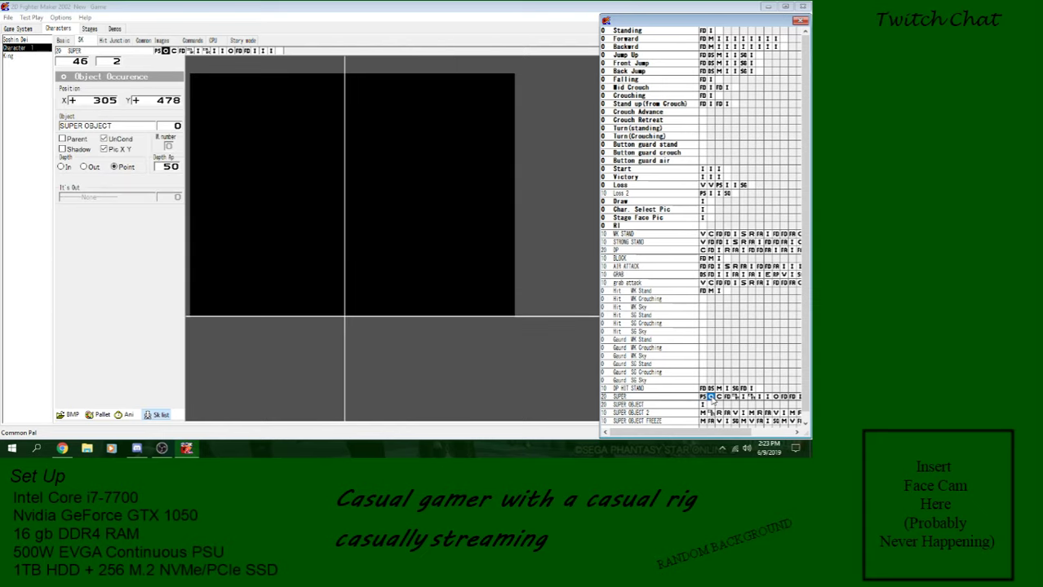
right_click(710, 398)
mouse_move(738, 298)
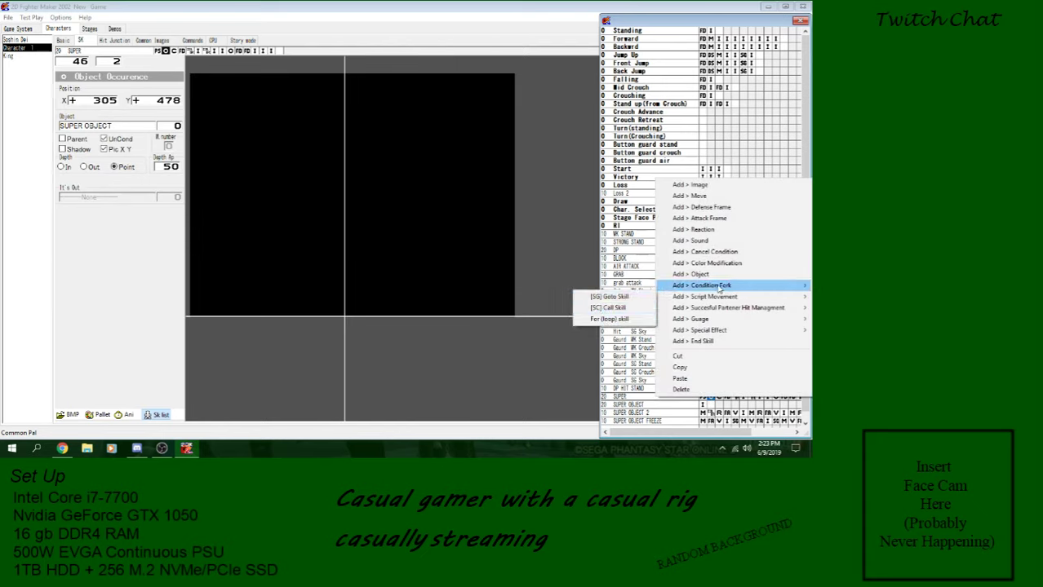
left_click(579, 285)
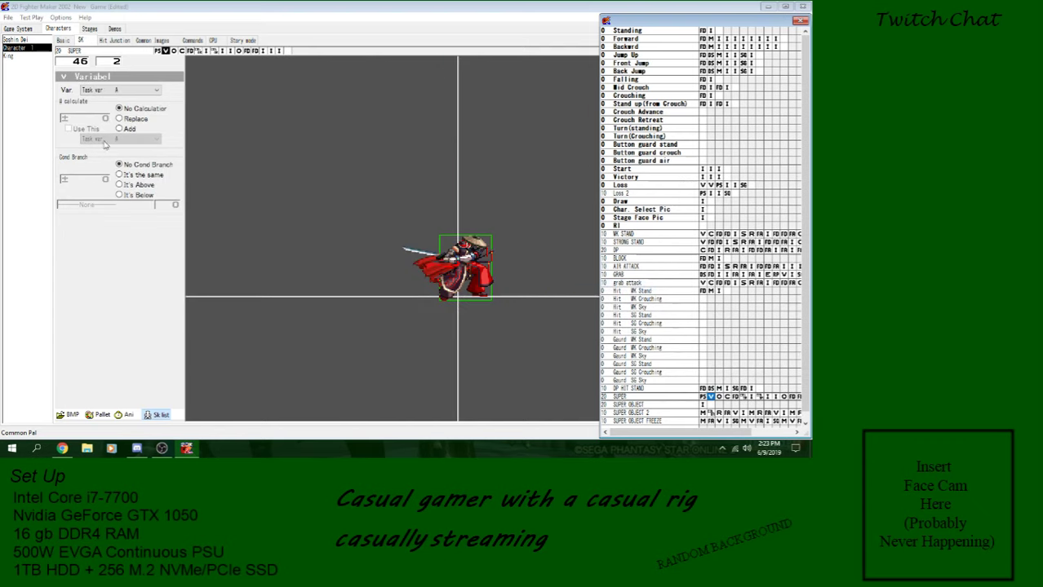
Configure SUPER's new Variable block to replace System var B with 1, without a conditional branch.
left_click(118, 91)
scroll(118, 196, "down", 10)
left_click(115, 203)
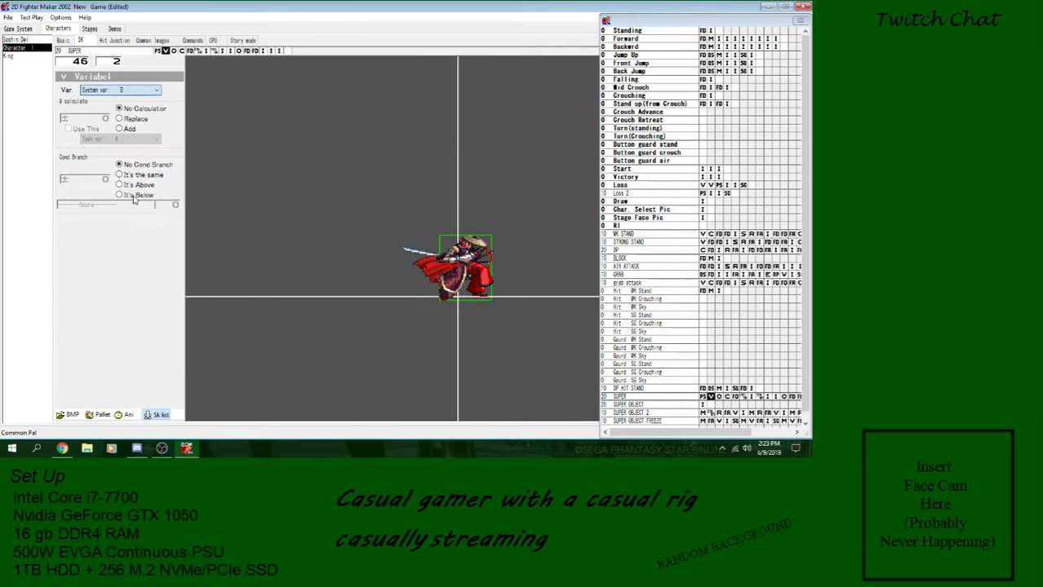
left_click(147, 185)
left_click(147, 166)
left_click(137, 119)
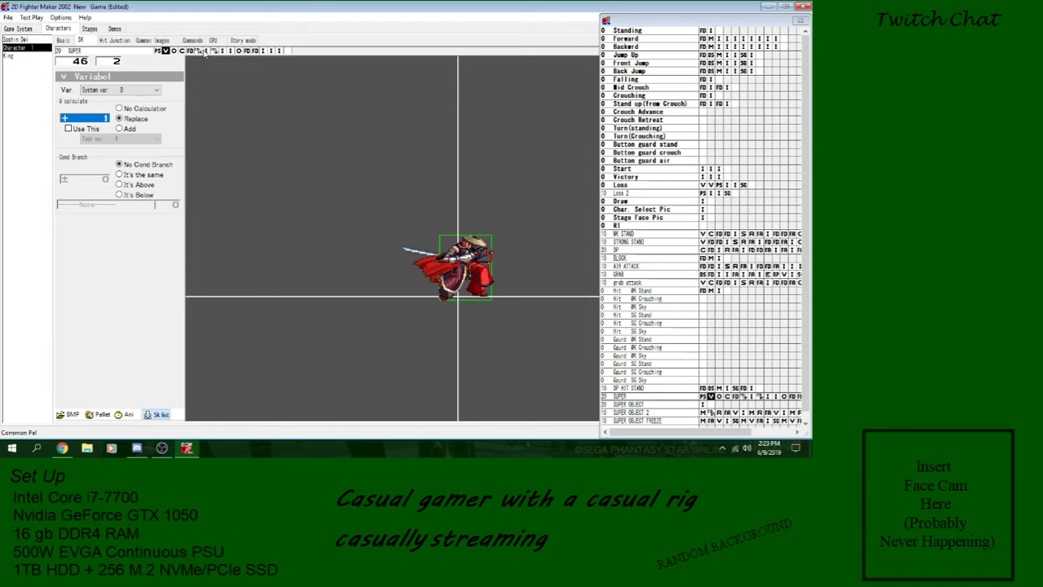
Insert a Variable block in SUPER directly before the Image block that shows image 29 with wait 5.
left_click(205, 51)
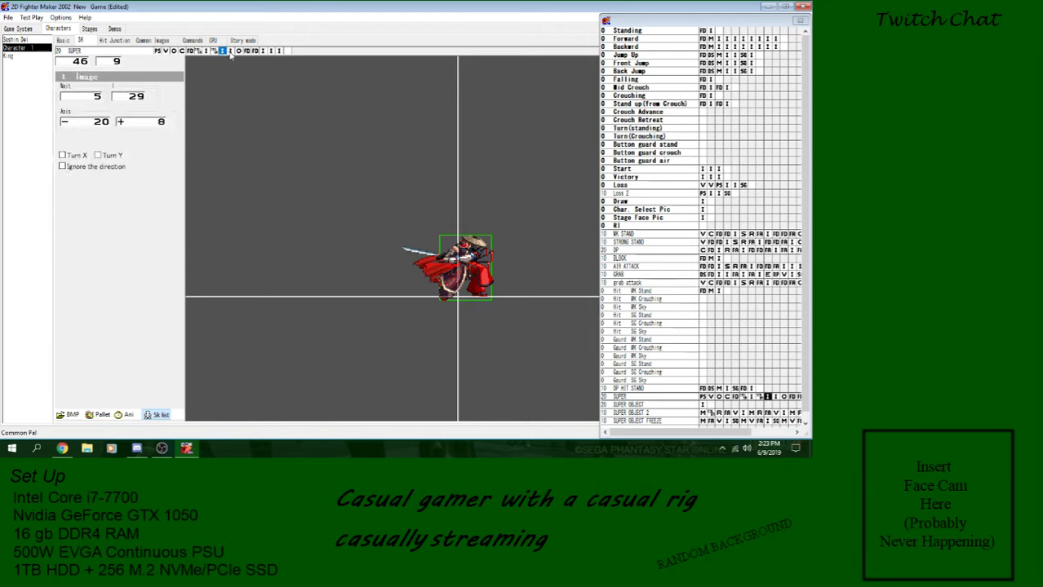
left_click(231, 50)
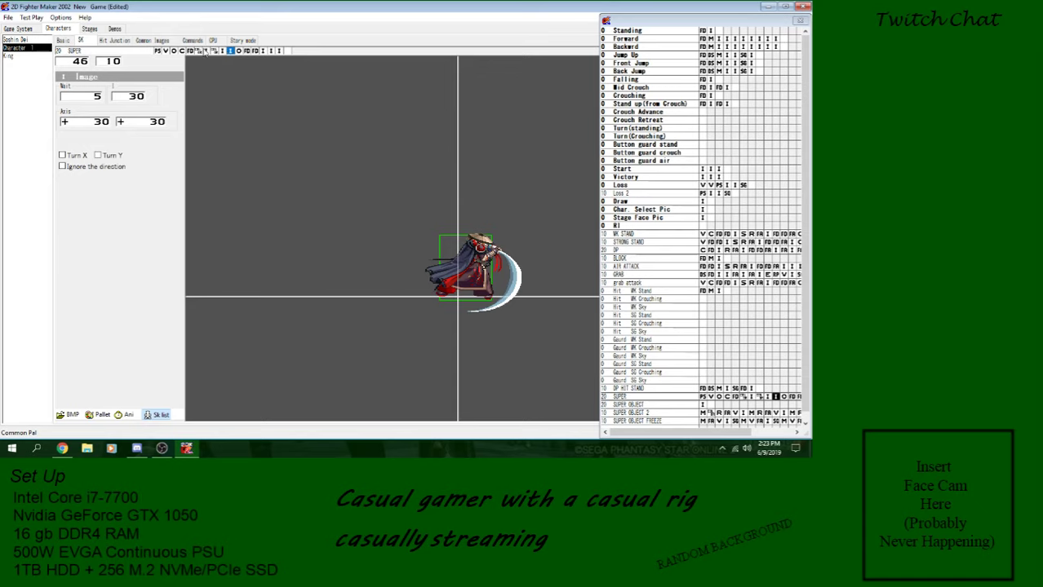
left_click(205, 51)
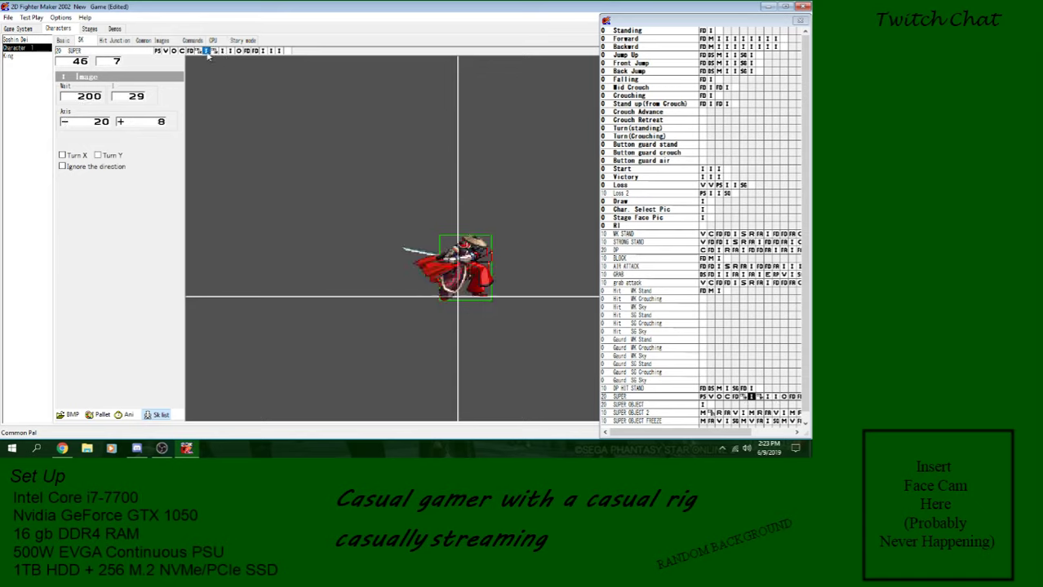
left_click(222, 51)
right_click(222, 52)
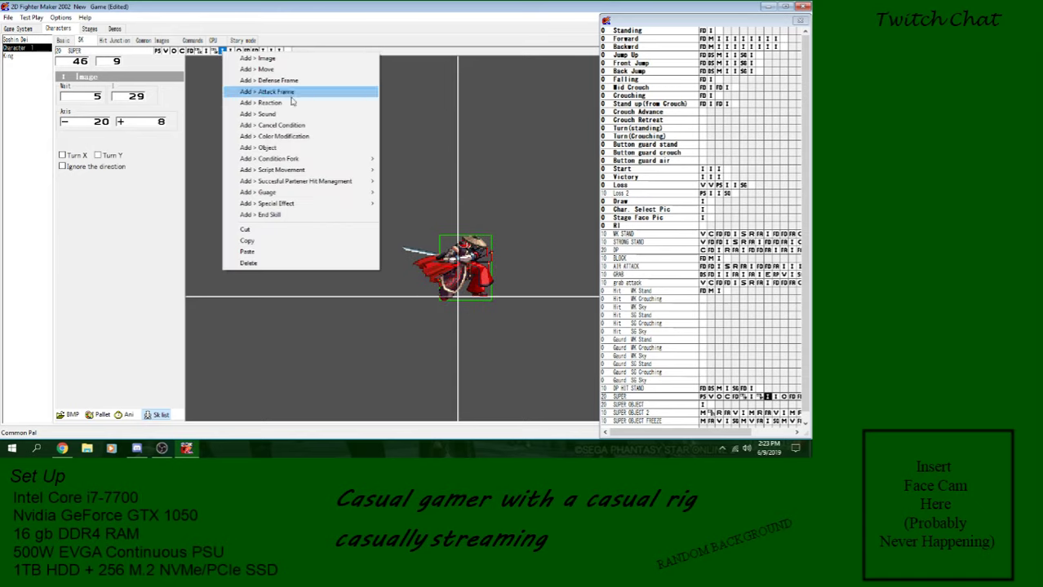
mouse_move(353, 171)
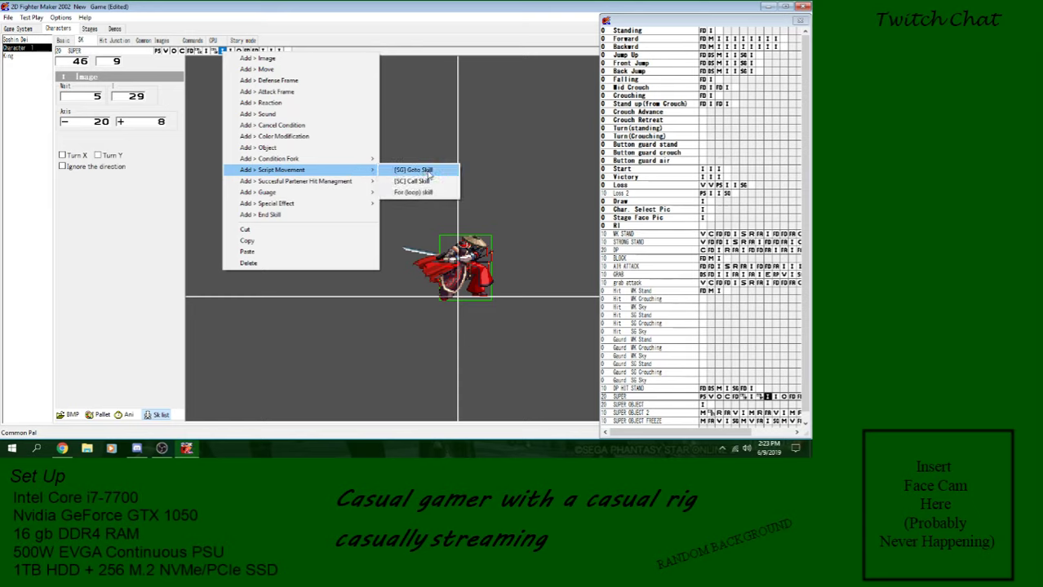
left_click(421, 160)
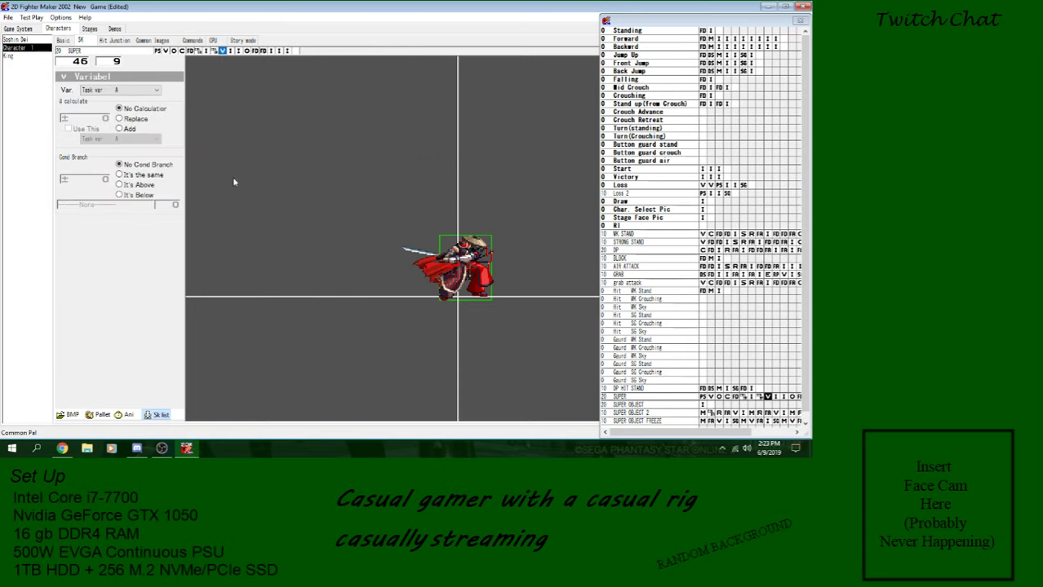
Configure SUPER's Variable block 9 to replace System var B with 0.
left_click(155, 90)
scroll(149, 212, "down", 3)
scroll(149, 212, "down", 3)
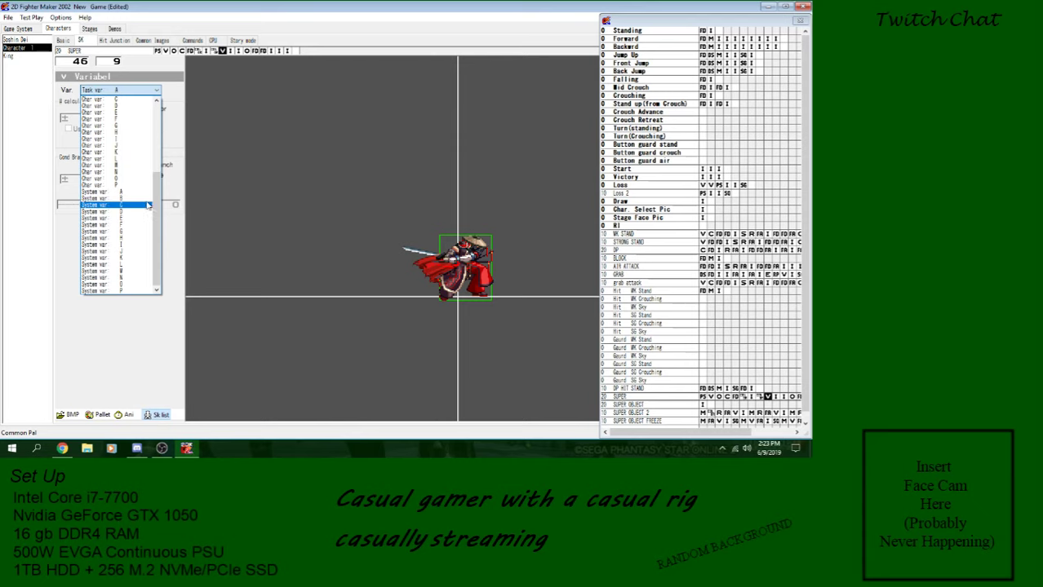
left_click(140, 199)
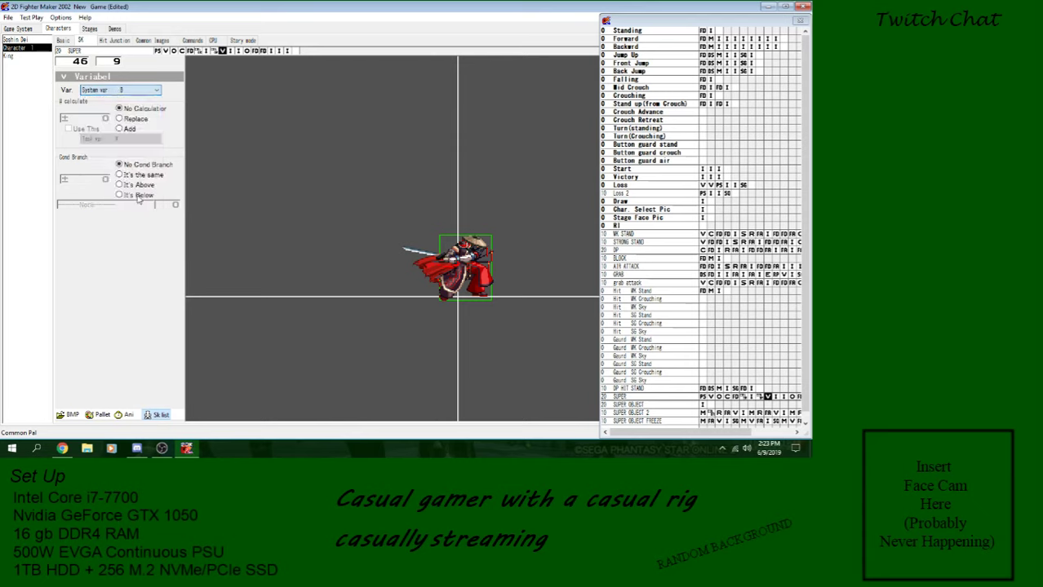
left_click(137, 119)
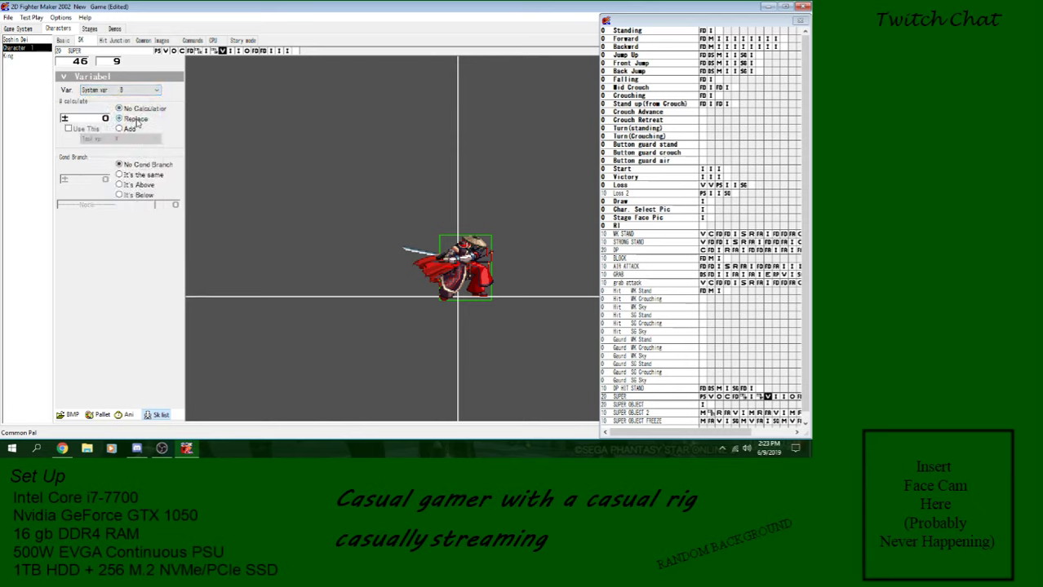
Review SUPER's blocks from the opening Player Stop to the second Variable block and watch the skill's animation preview.
left_click(166, 52)
left_click(173, 51)
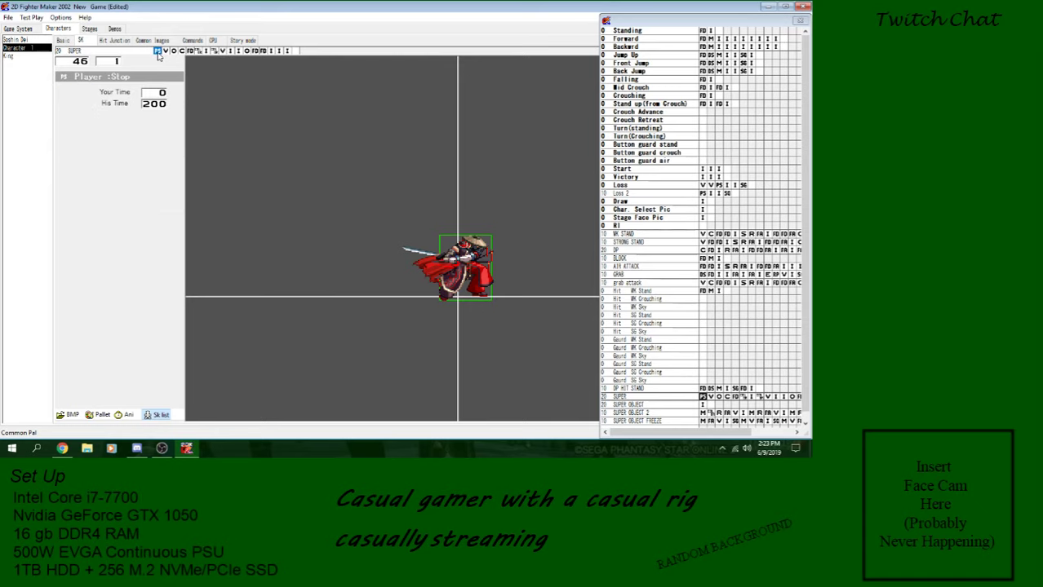
left_click(181, 52)
left_click(198, 51)
left_click(206, 51)
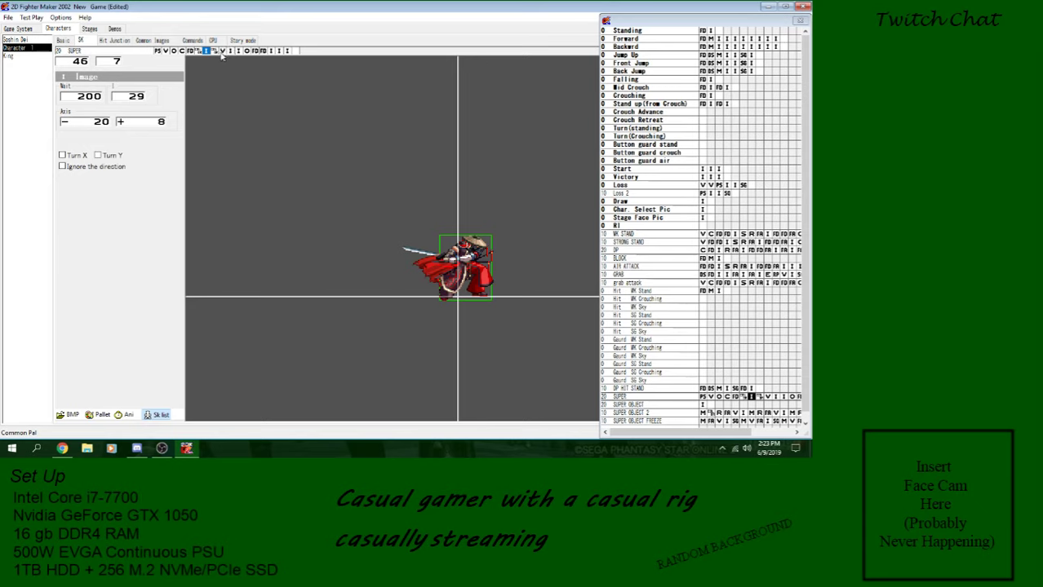
left_click(223, 51)
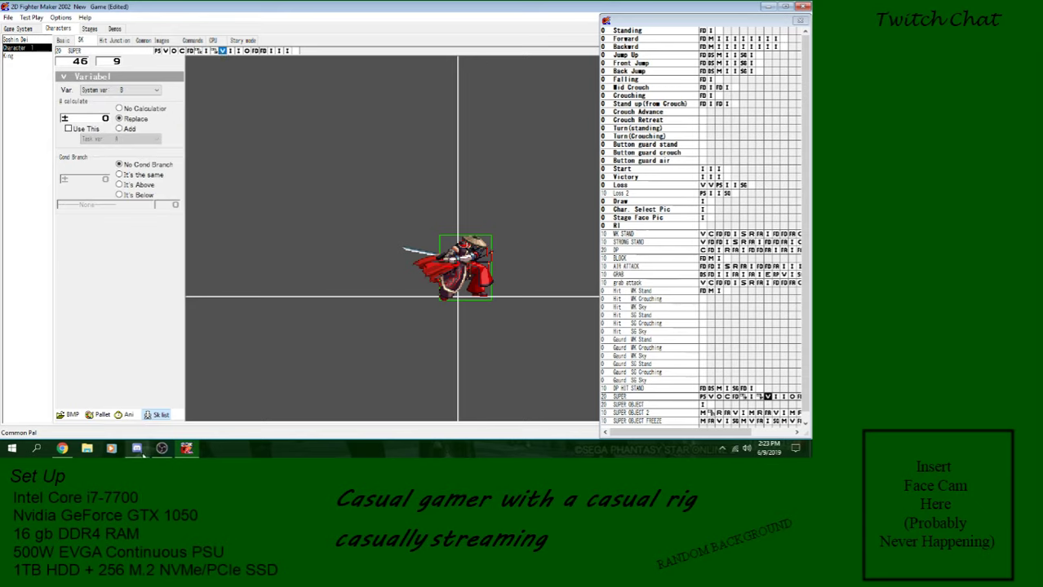
left_click(126, 415)
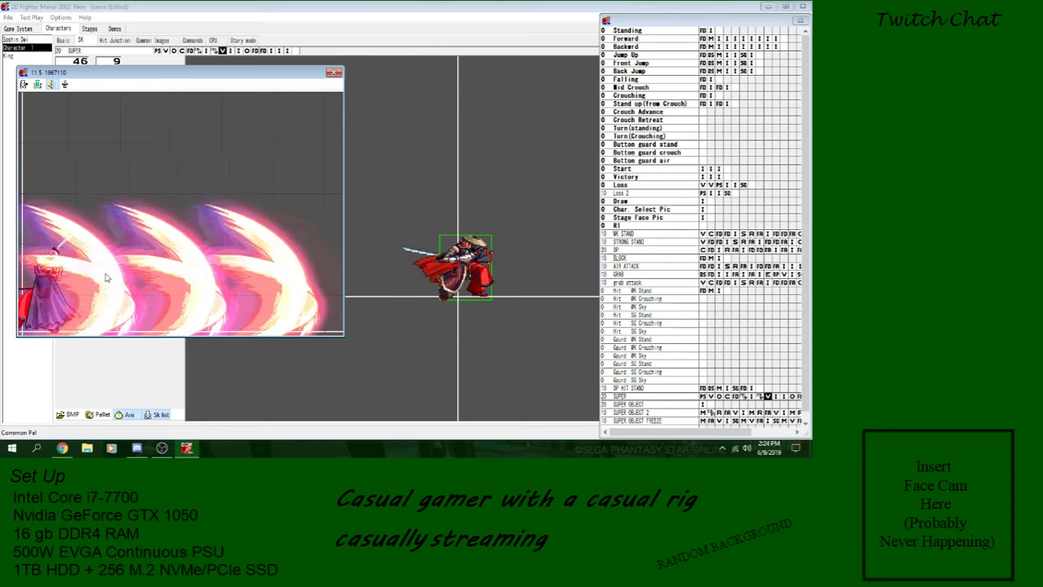
left_click(335, 75)
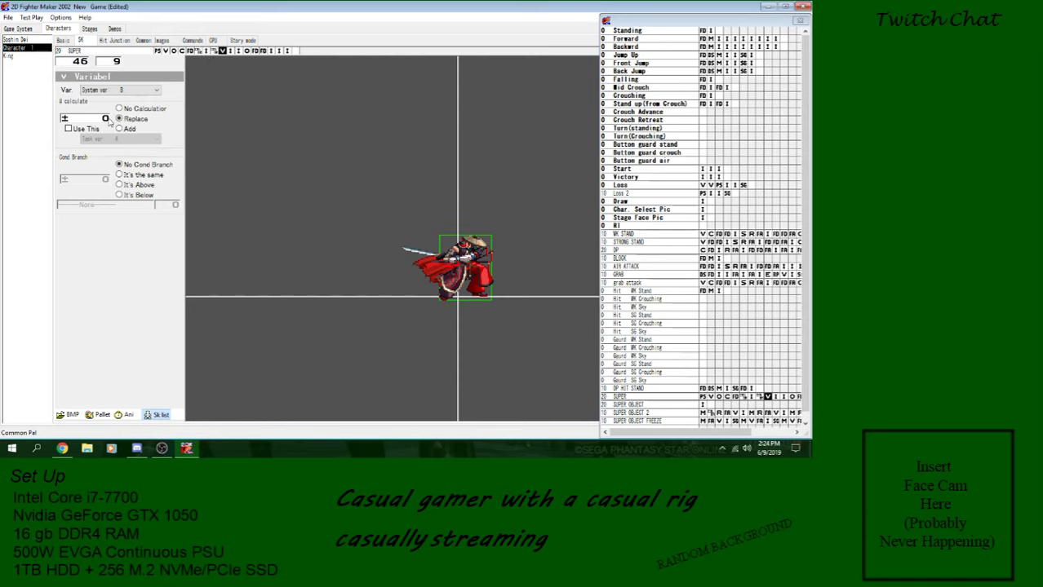
Set the replacement value in SUPER's Variable block 2 to 1 for System var B and save the game.
left_click(166, 51)
left_click(108, 120)
left_click(8, 18)
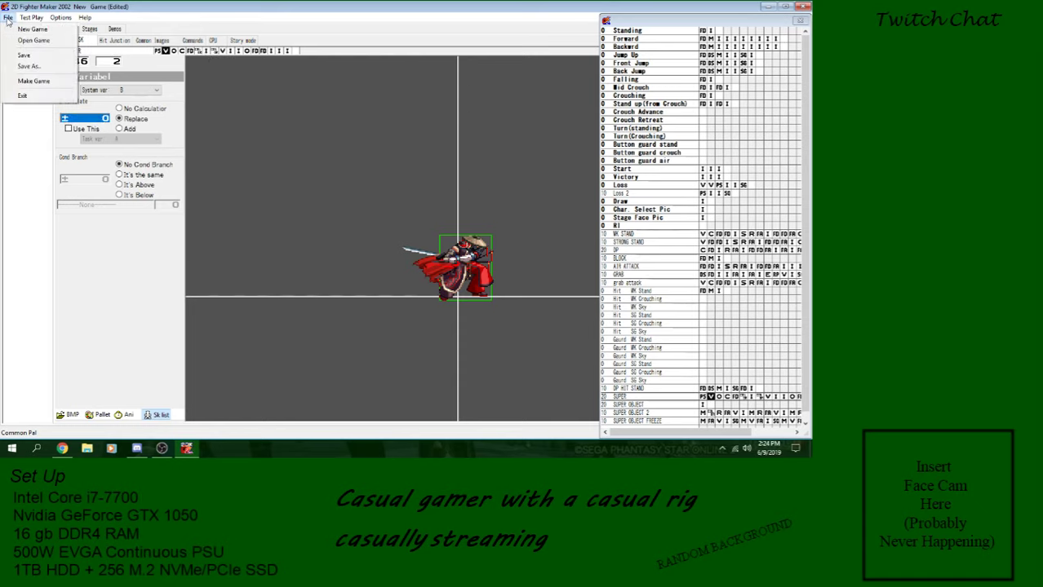
left_click(74, 412)
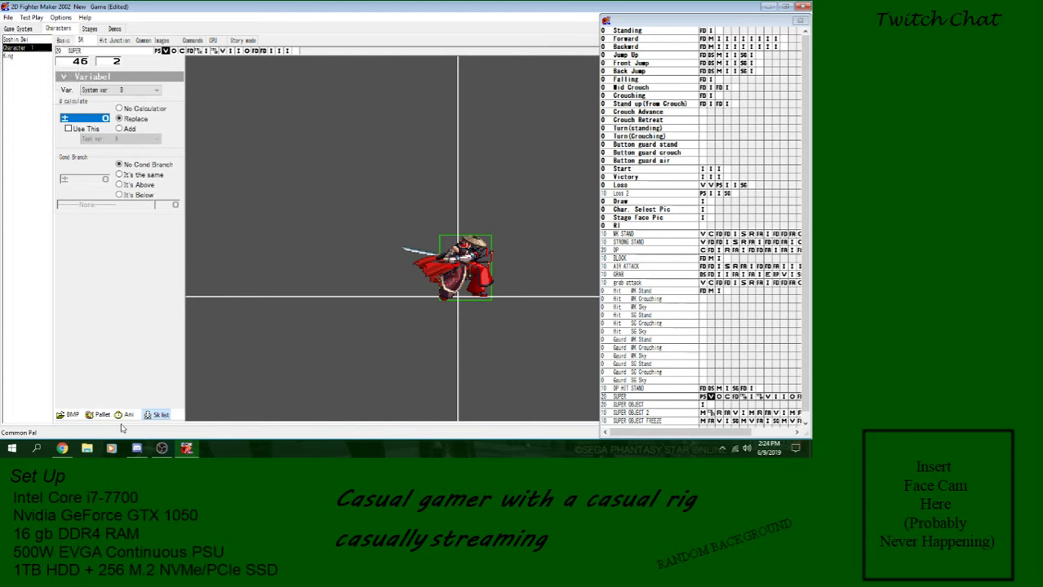
left_click(124, 414)
left_click(85, 118)
type("1")
left_click(7, 18)
left_click(24, 55)
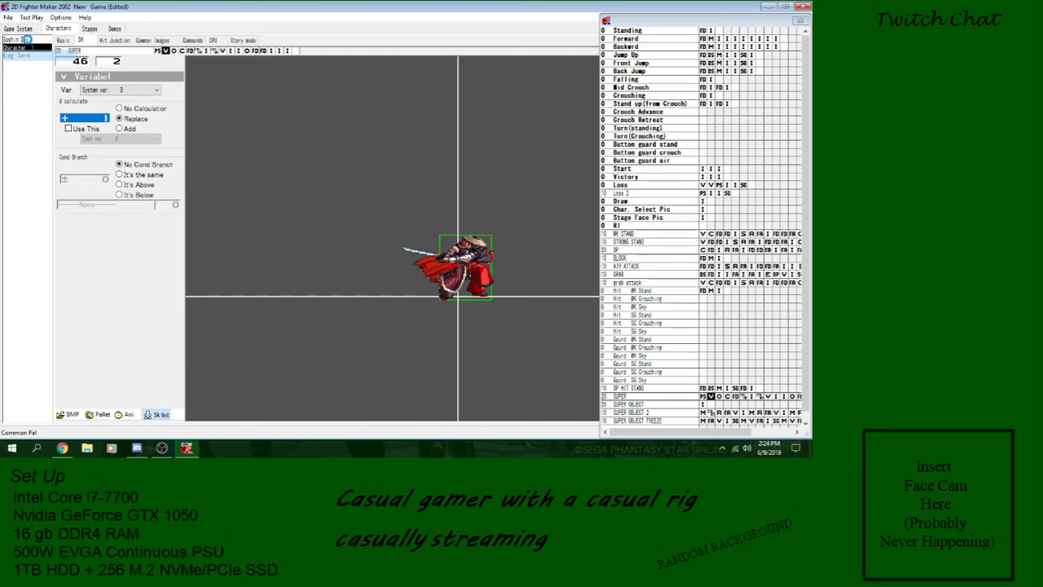
Run a test play, try the super projectile in a match, and close the test window.
left_click(32, 18)
left_click(133, 287)
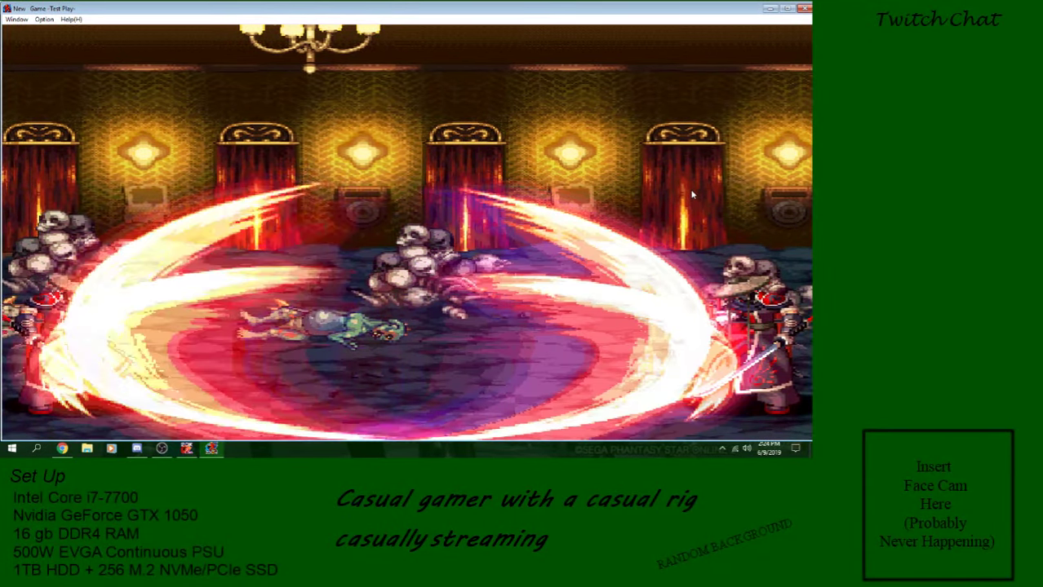
key("ctrl+d")
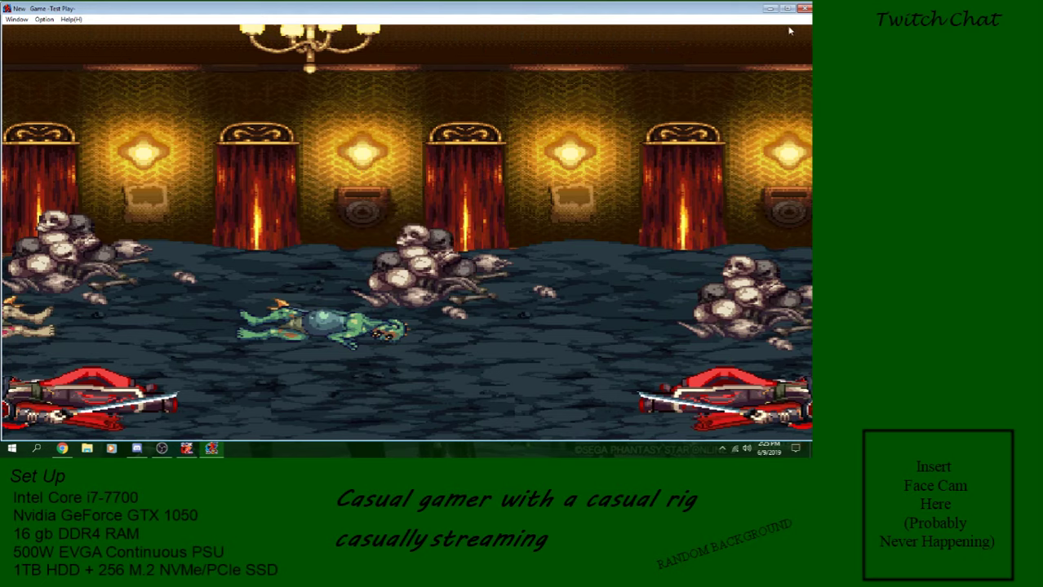
left_click(805, 8)
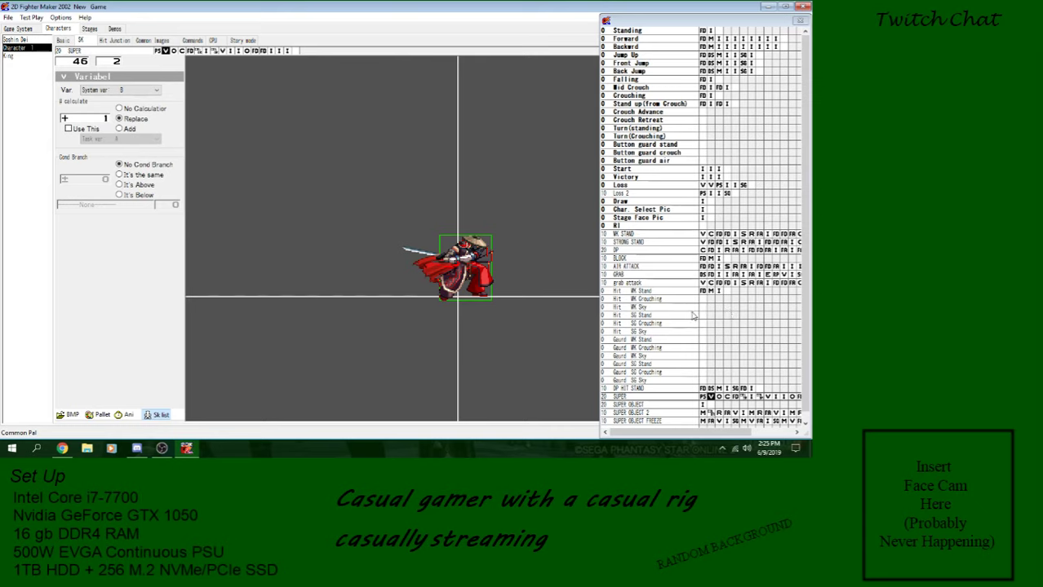
left_click(7, 18)
left_click(8, 17)
left_click(9, 18)
left_click(9, 18)
Review the character's Victory, Loss, Loss 2 and WK STAND skills in the skill list.
left_click(677, 195)
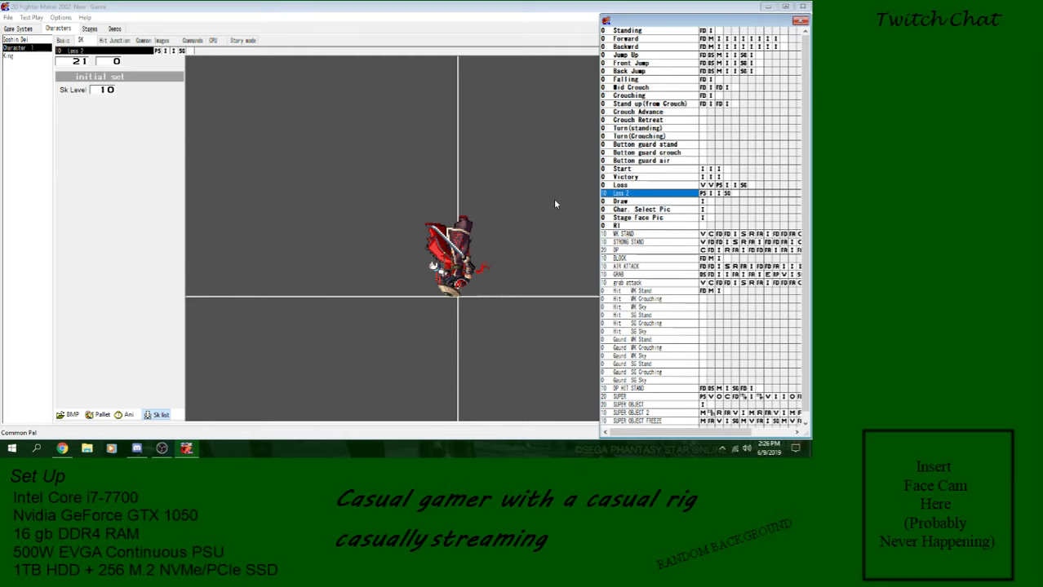
left_click(628, 186)
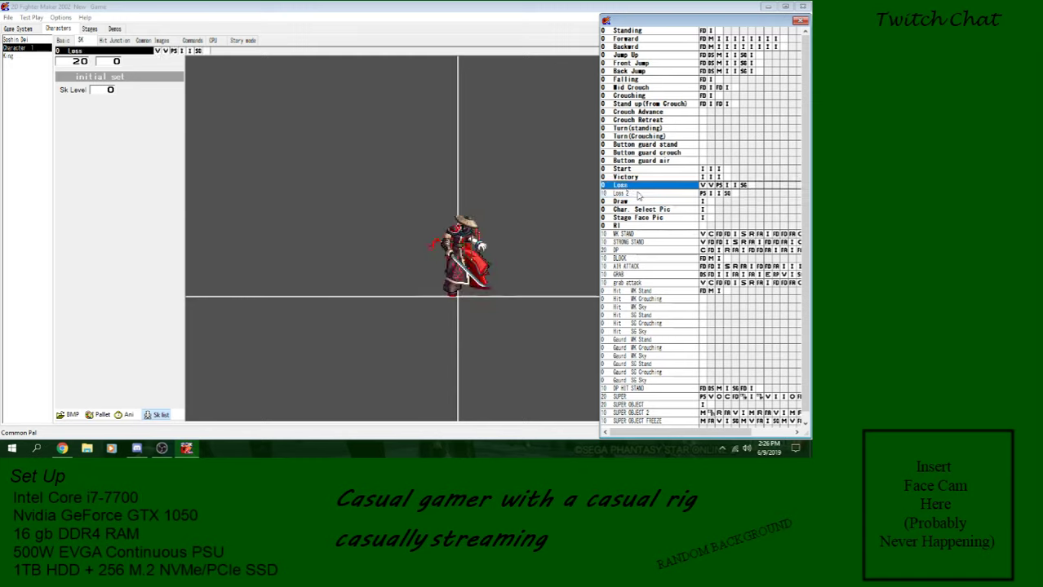
left_click(703, 177)
left_click(689, 177)
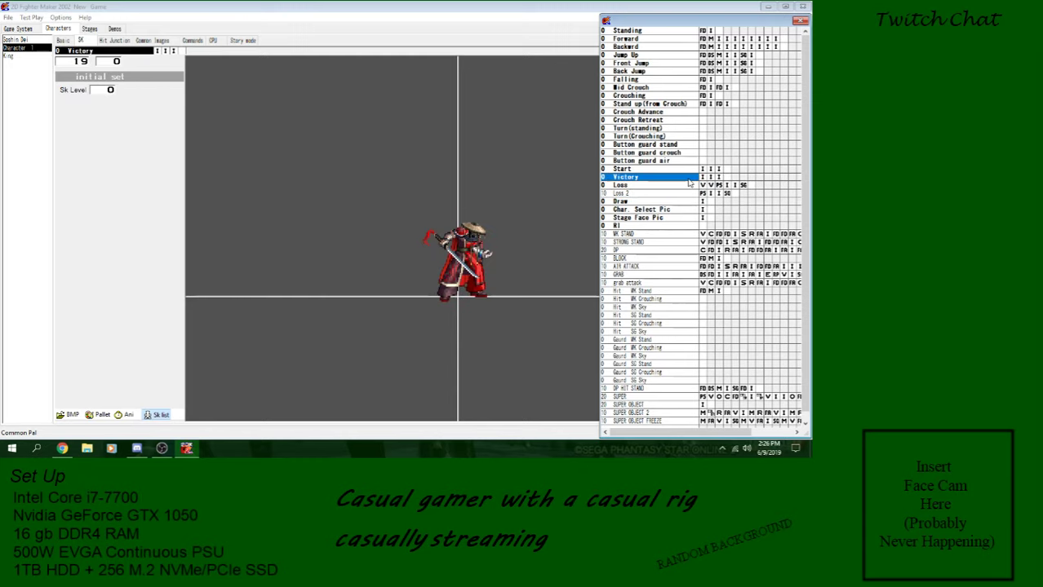
left_click(687, 186)
left_click(691, 193)
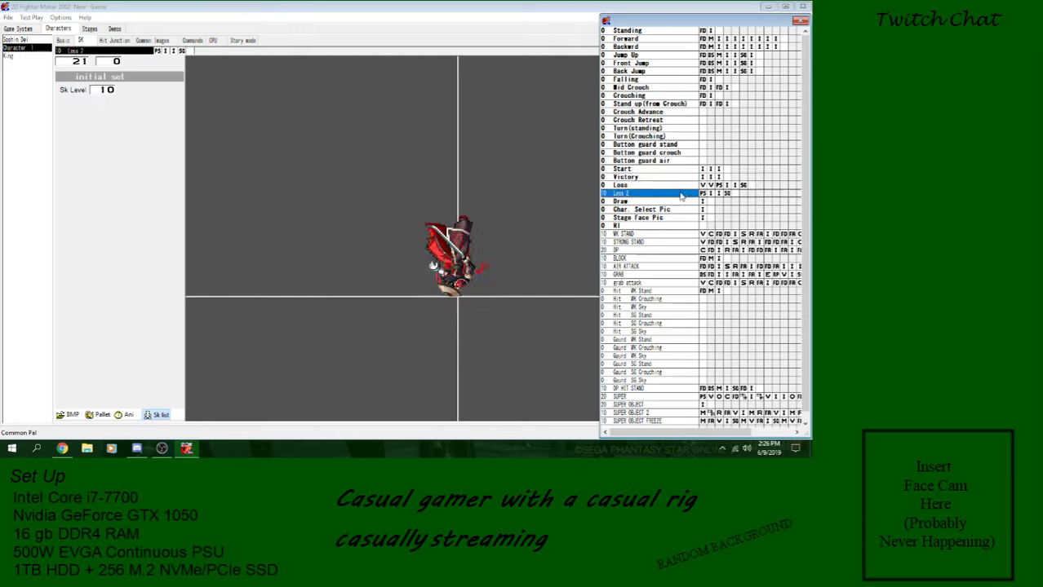
left_click(669, 235)
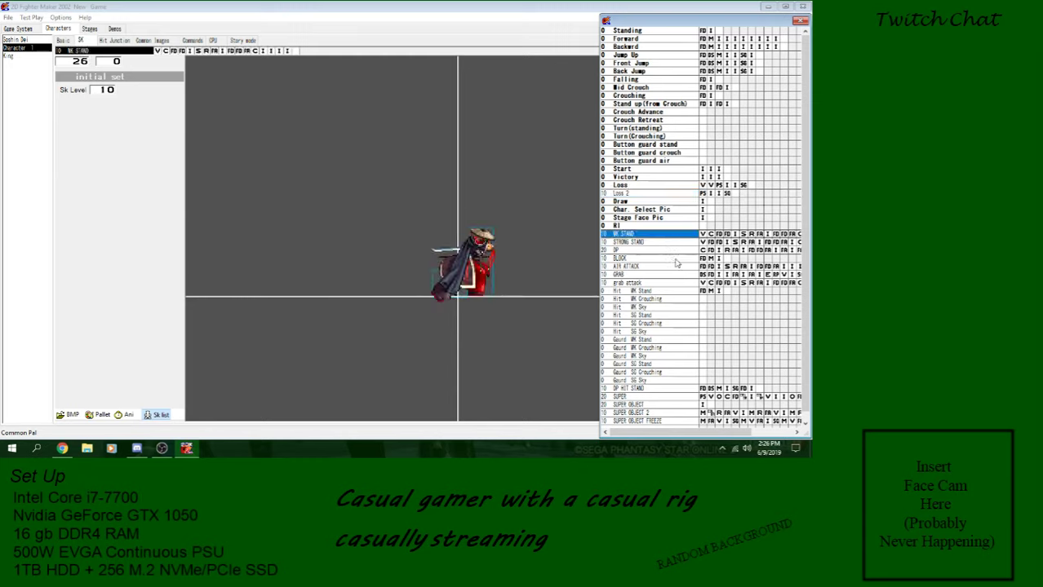
Inspect the first variable block of the WK STAND skill and the settings of the BLOCK skill.
left_click(702, 235)
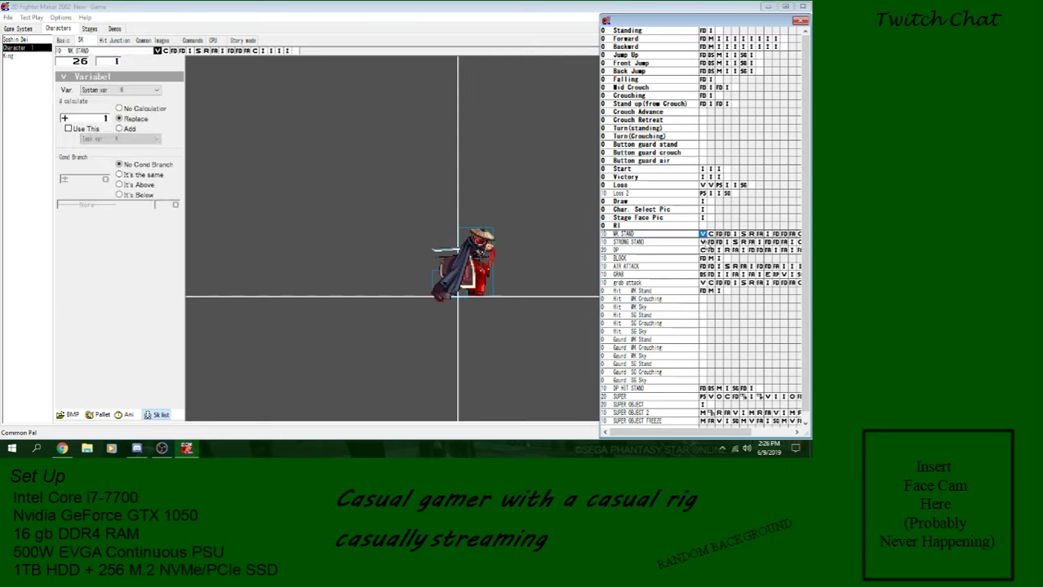
left_click(614, 236)
left_click(618, 258)
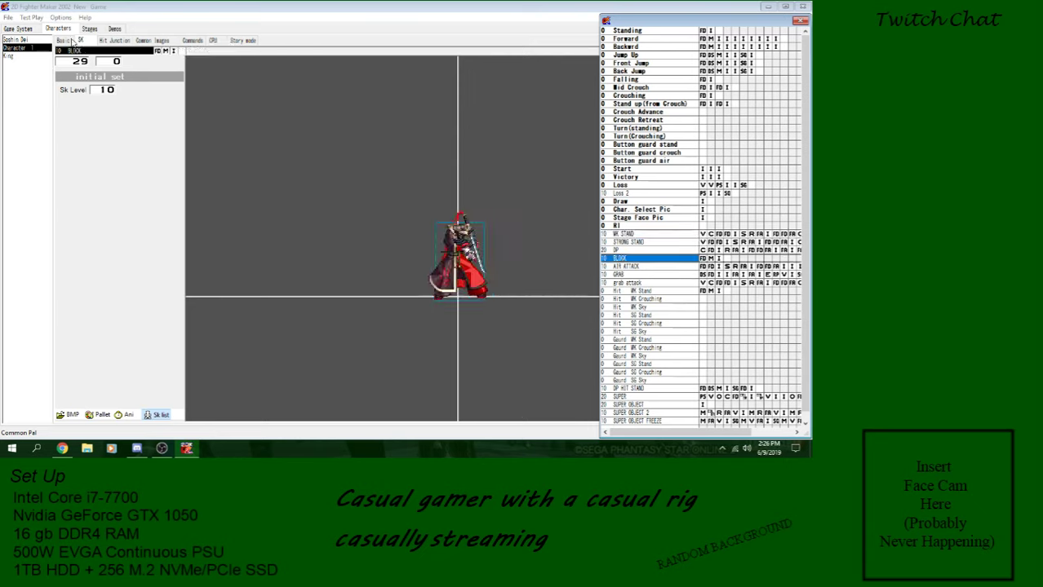
left_click(8, 17)
left_click(25, 65)
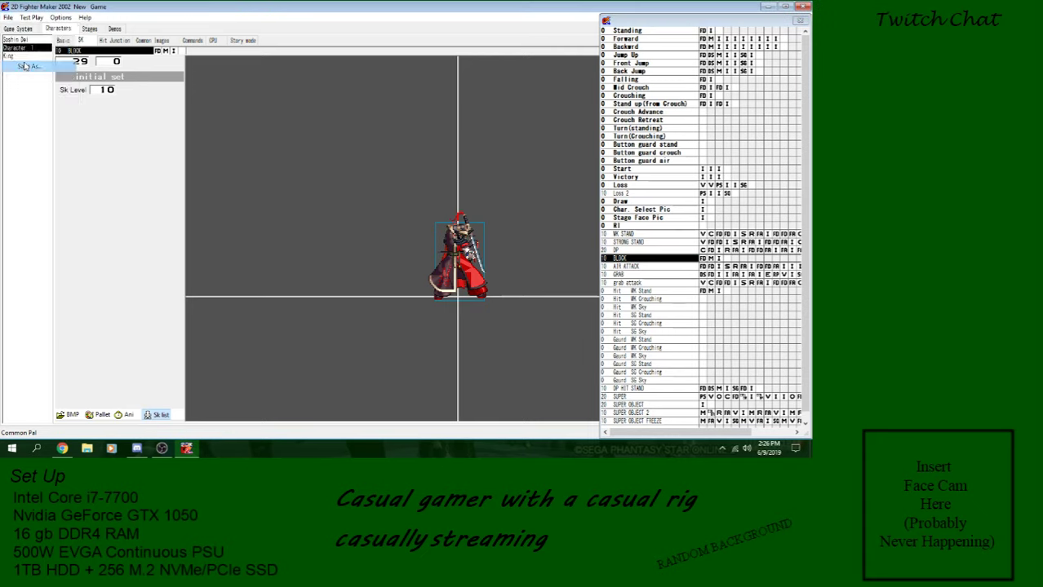
left_click(313, 252)
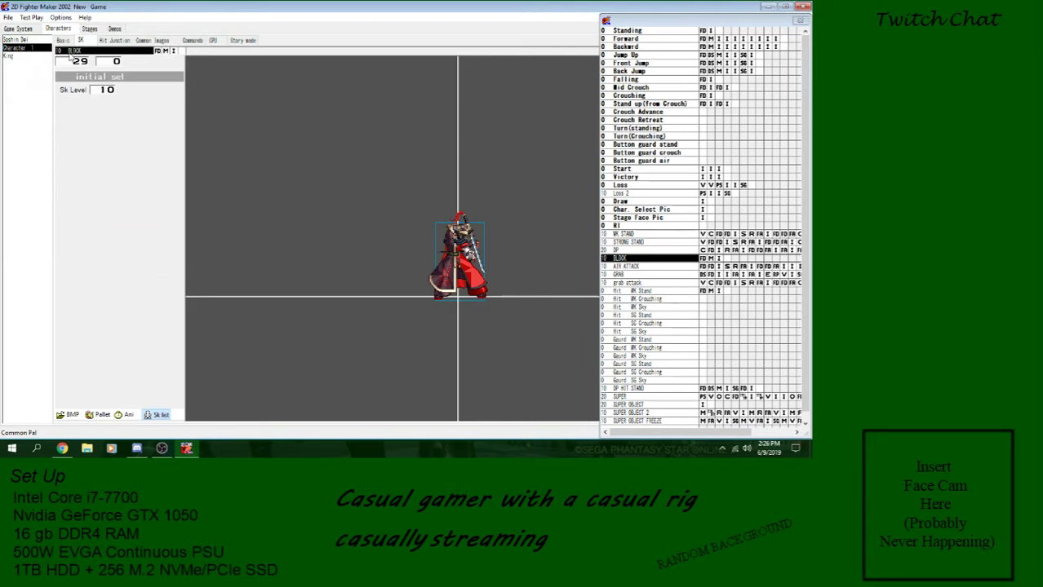
left_click(10, 17)
left_click(24, 47)
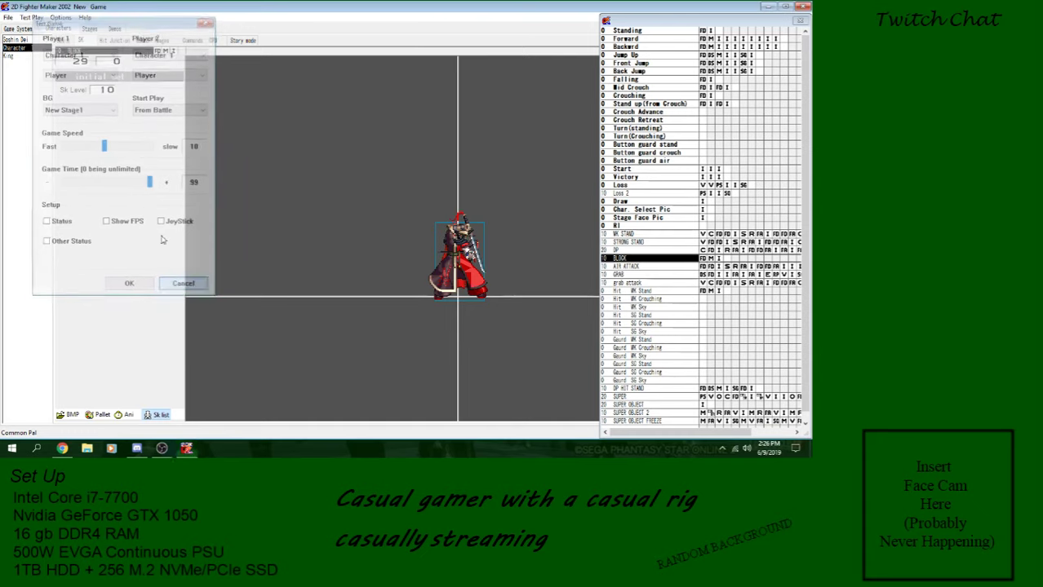
left_click(184, 285)
Open the project Dungeon Fighter The 500 Year War.KGT from the Main folder inside Main Game on the USB drive.
left_click(8, 17)
left_click(17, 40)
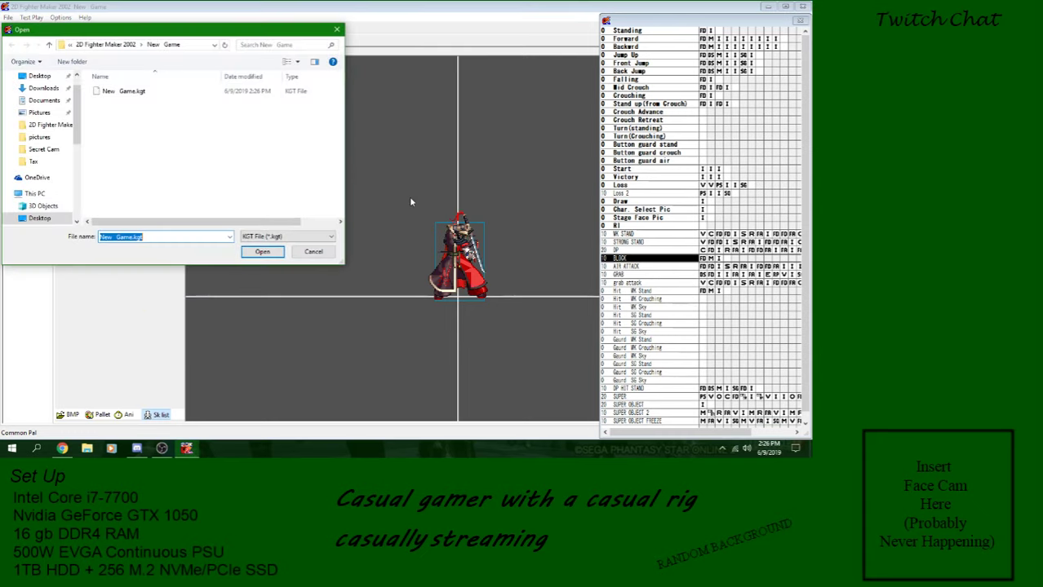
scroll(49, 155, "down", 5)
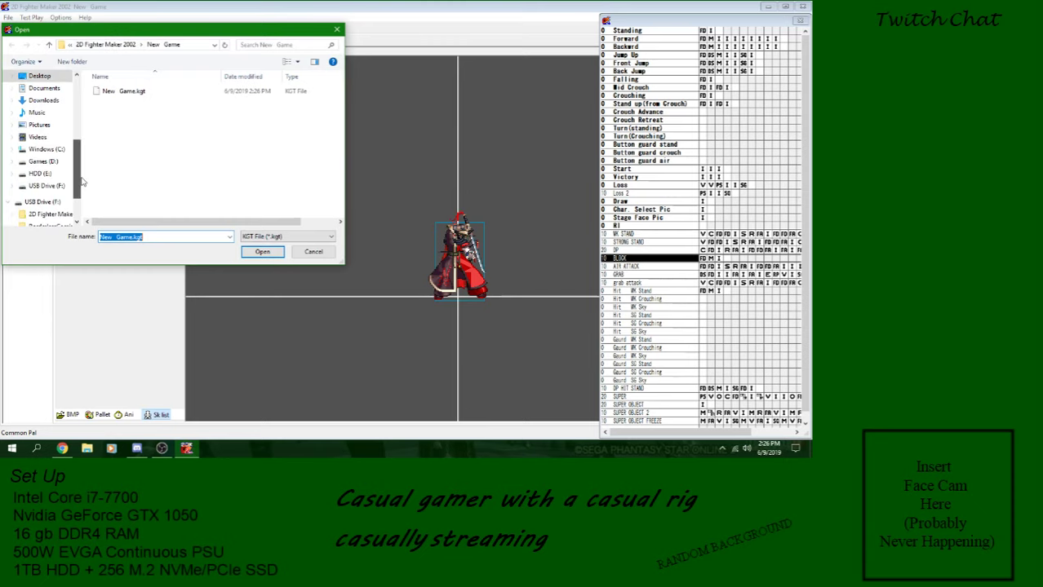
left_click(47, 136)
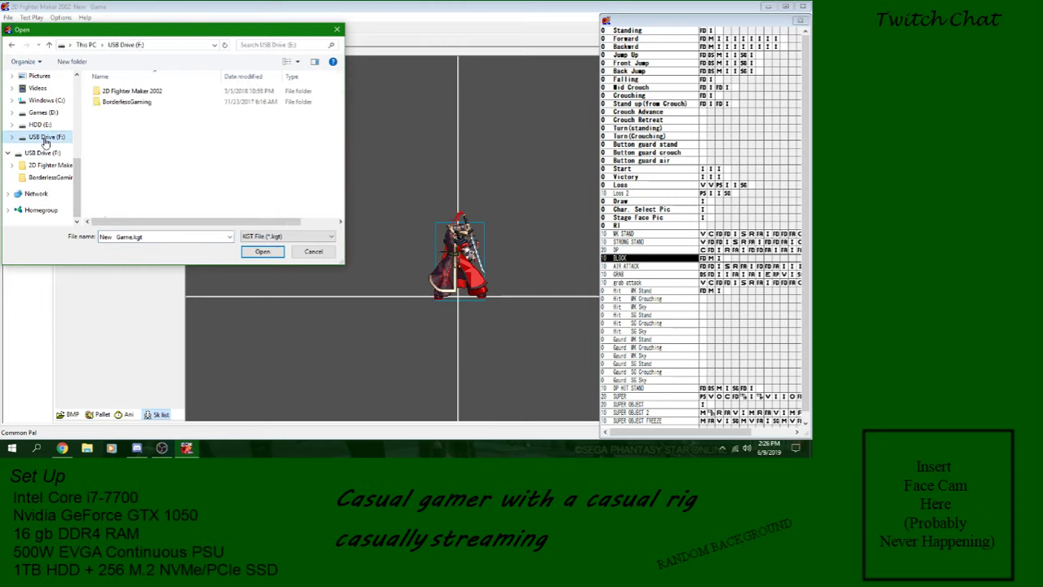
double_click(138, 91)
double_click(134, 134)
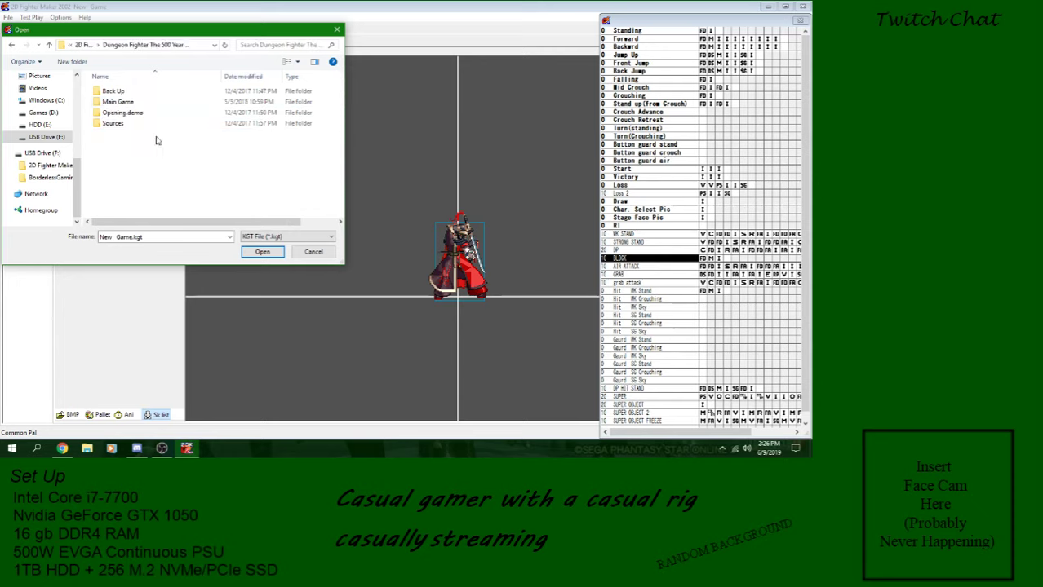
left_click(128, 103)
double_click(130, 103)
double_click(114, 92)
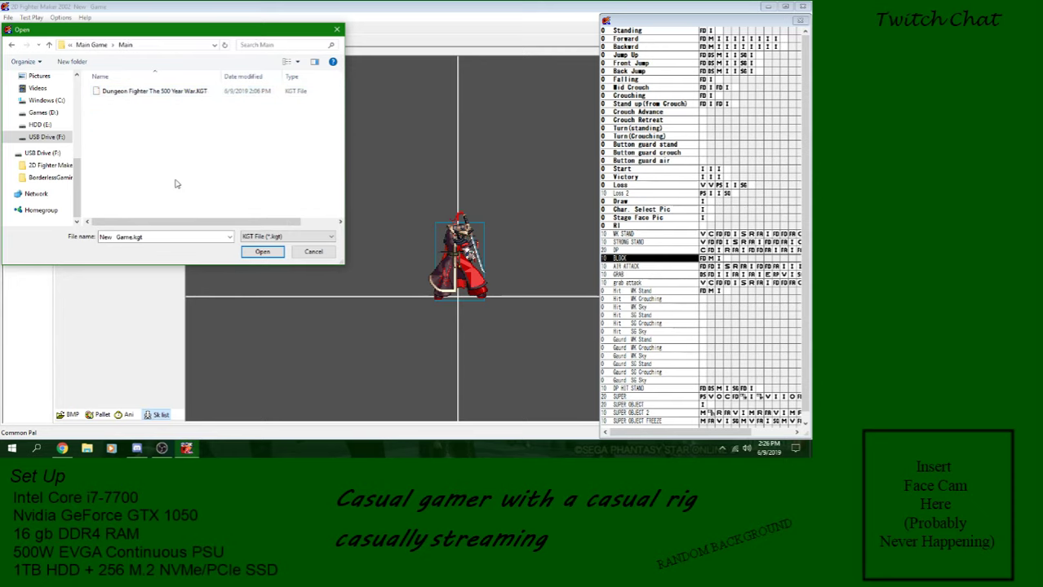
left_click(163, 92)
double_click(163, 92)
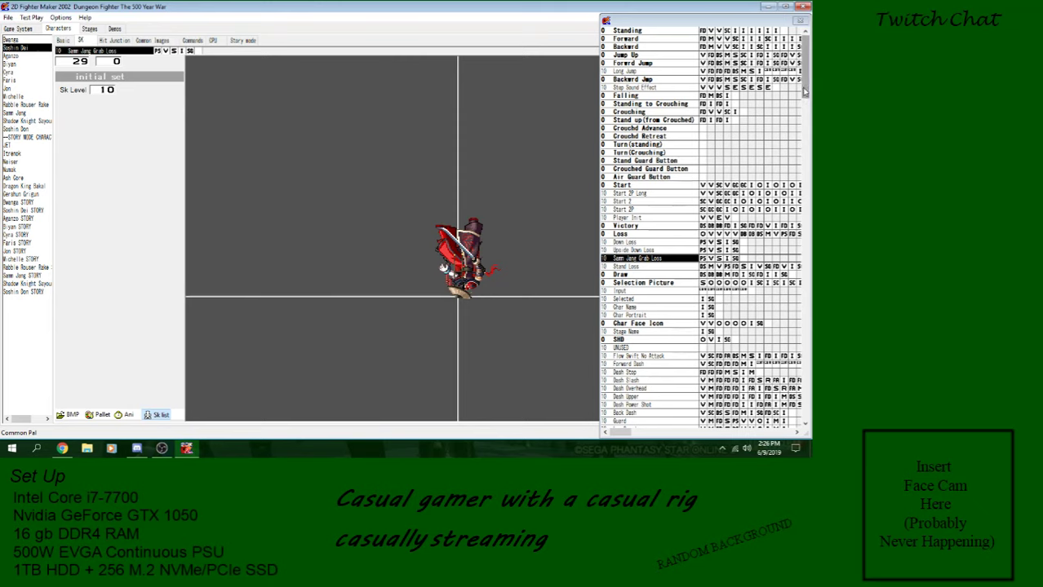
Browse the selected character's skill list down past the dash, guard and slash skills.
left_click(803, 71)
scroll(804, 70, "down", 9)
scroll(804, 66, "up", 9)
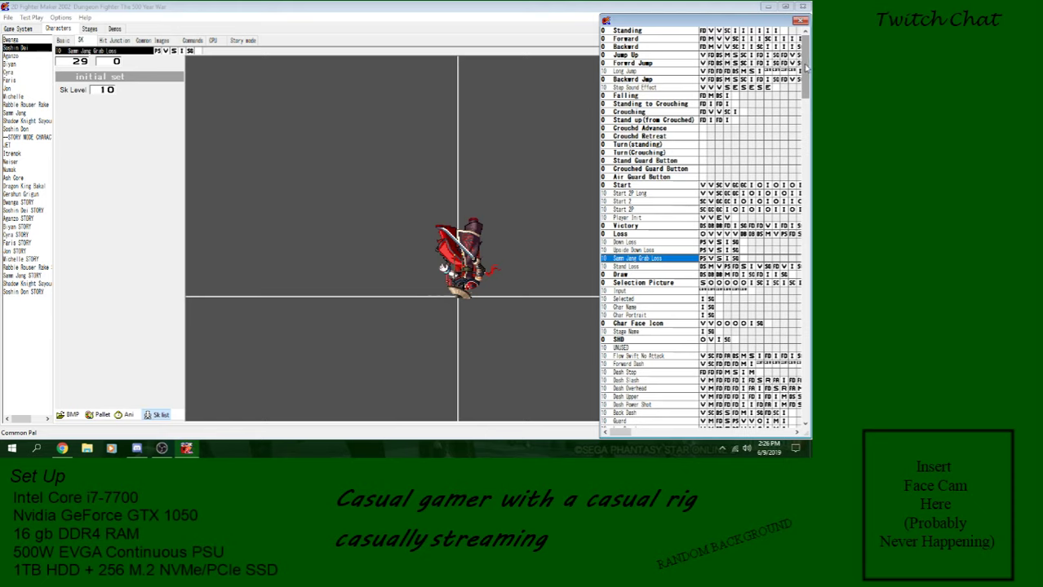
left_click_drag(804, 69, 810, 122)
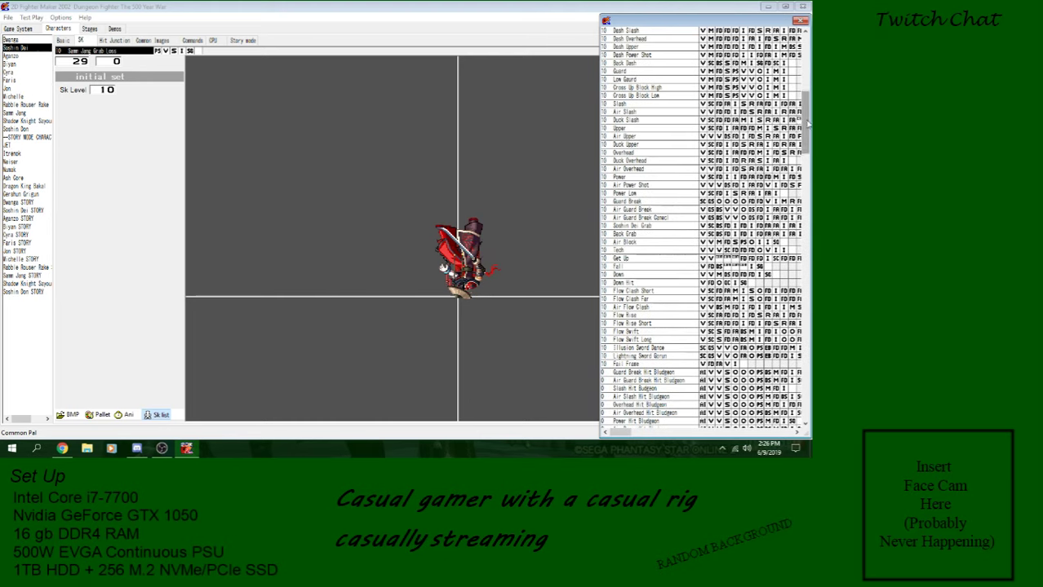
Display the scripts of the Kagatsuchi Port Jon stage and preview its animation.
left_click(89, 28)
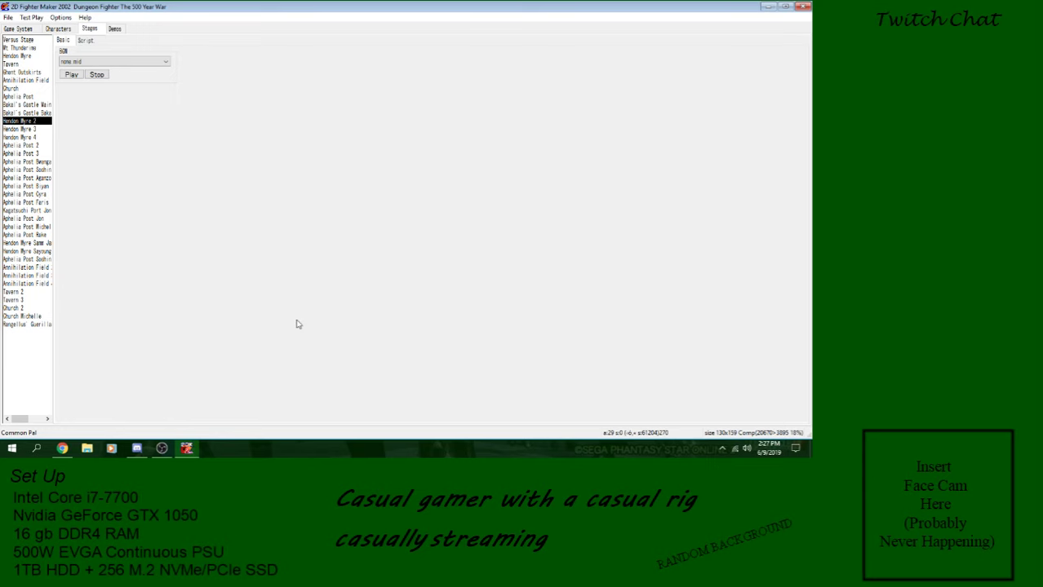
left_click(85, 40)
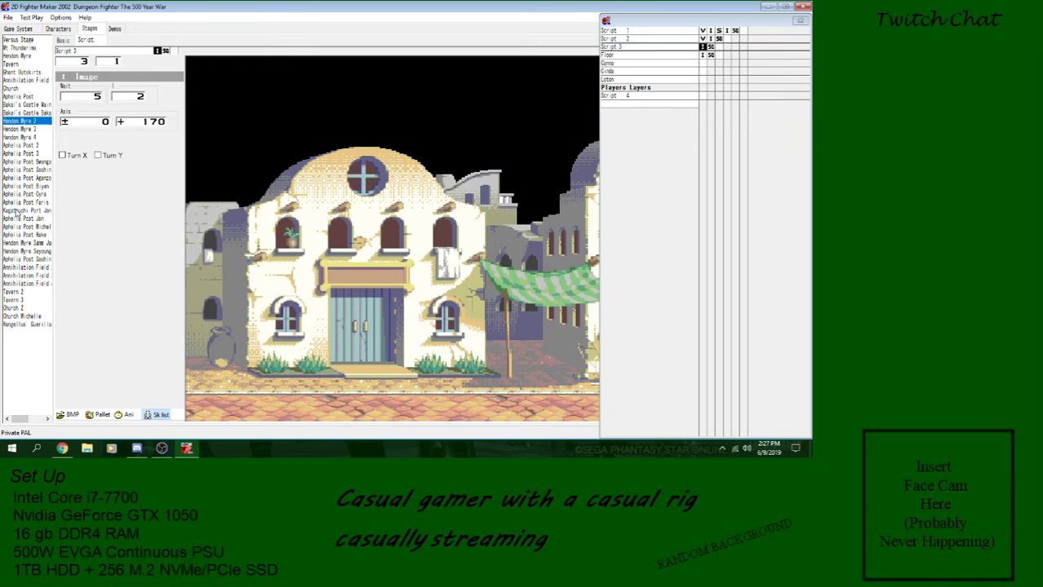
left_click(14, 210)
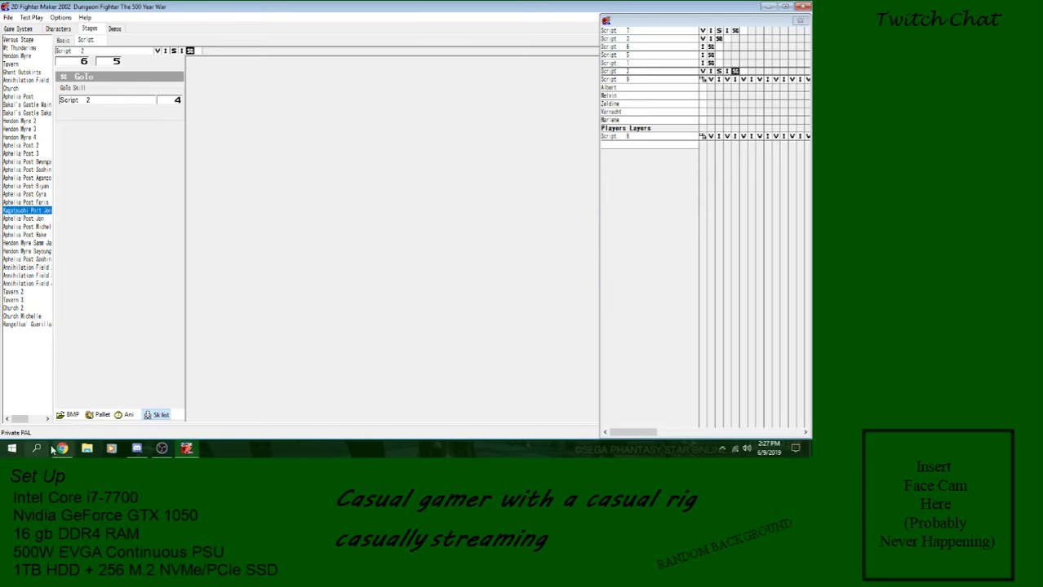
left_click(124, 414)
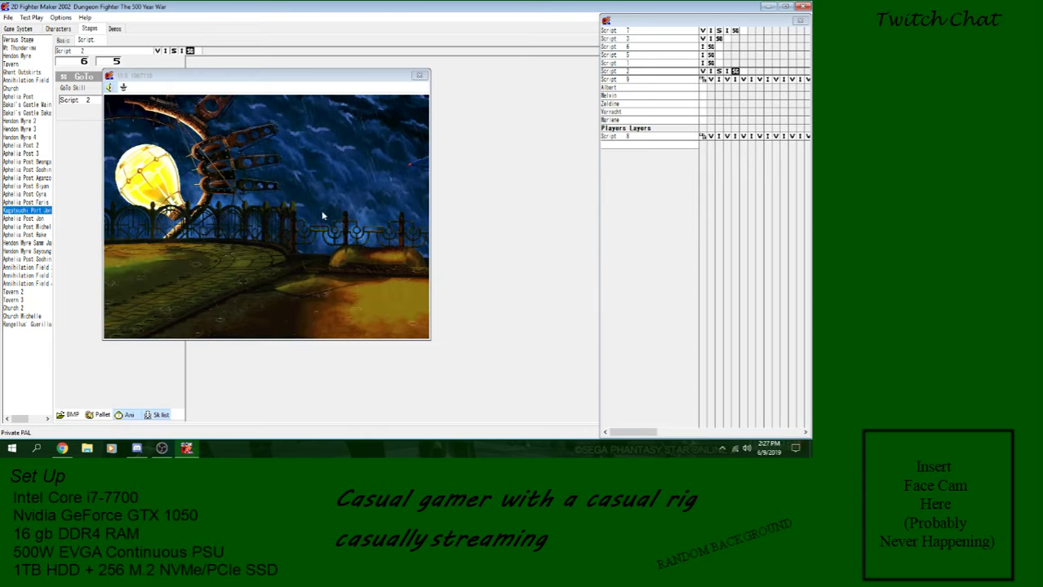
left_click(419, 78)
Examine the rain image and variable blocks of Script 8 under Players Layers, from its first frames through its last ones.
left_click(718, 137)
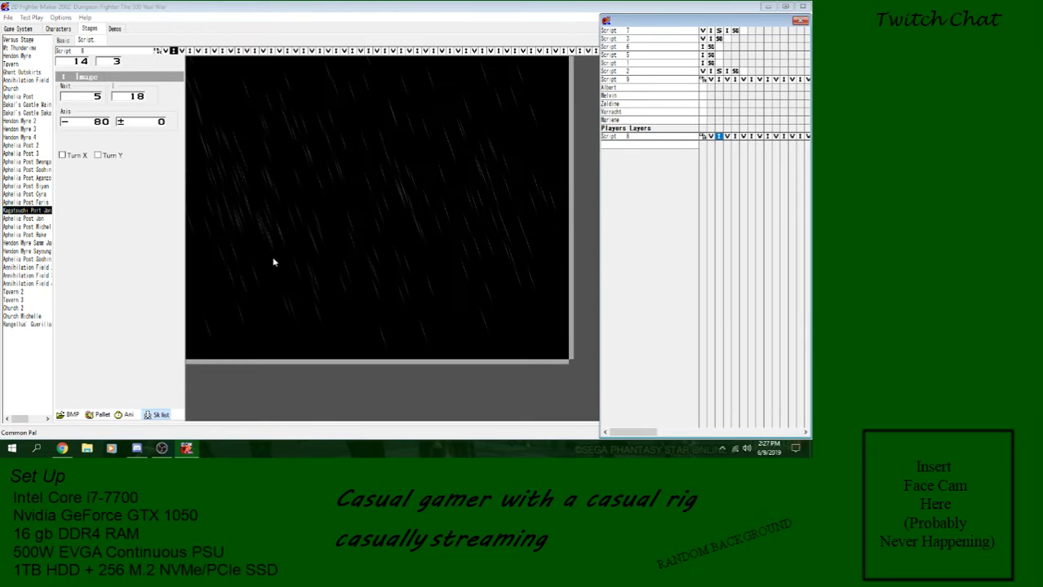
left_click(711, 136)
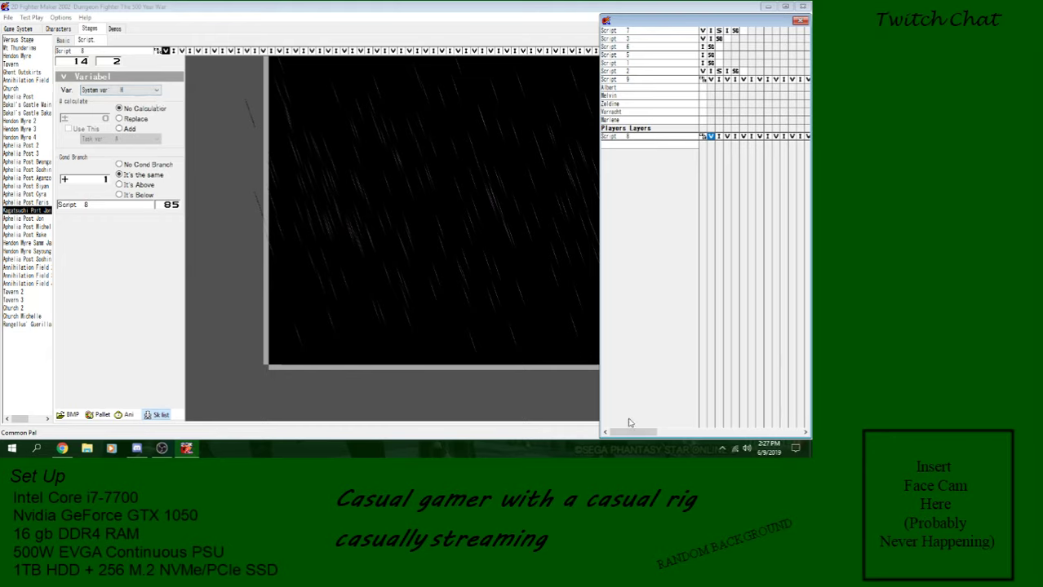
left_click_drag(633, 432, 777, 432)
left_click(775, 136)
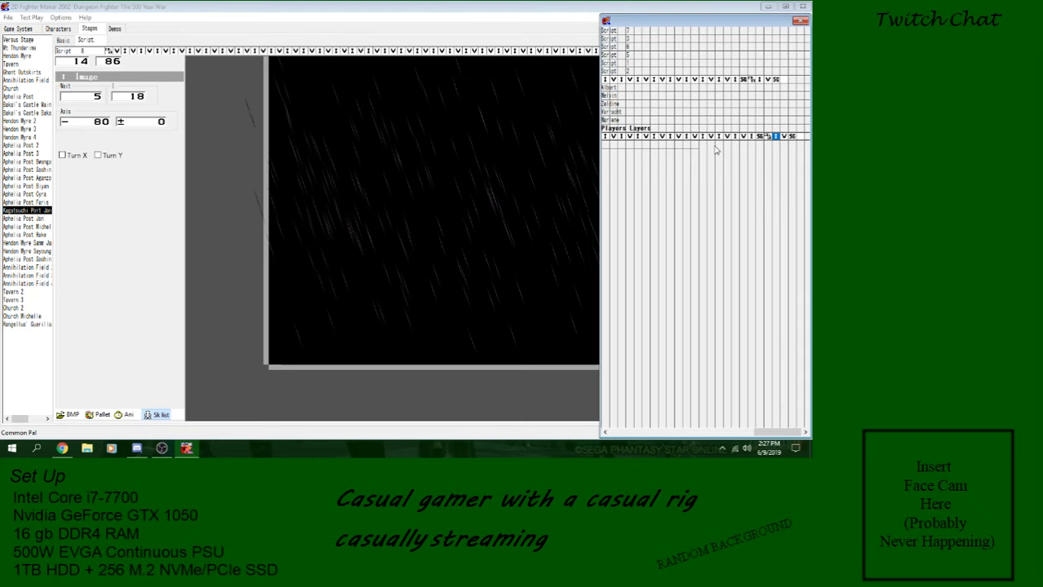
left_click(635, 136)
left_click(742, 136)
left_click(653, 137)
left_click(612, 137)
left_click(683, 130)
left_click(703, 137)
left_click(719, 137)
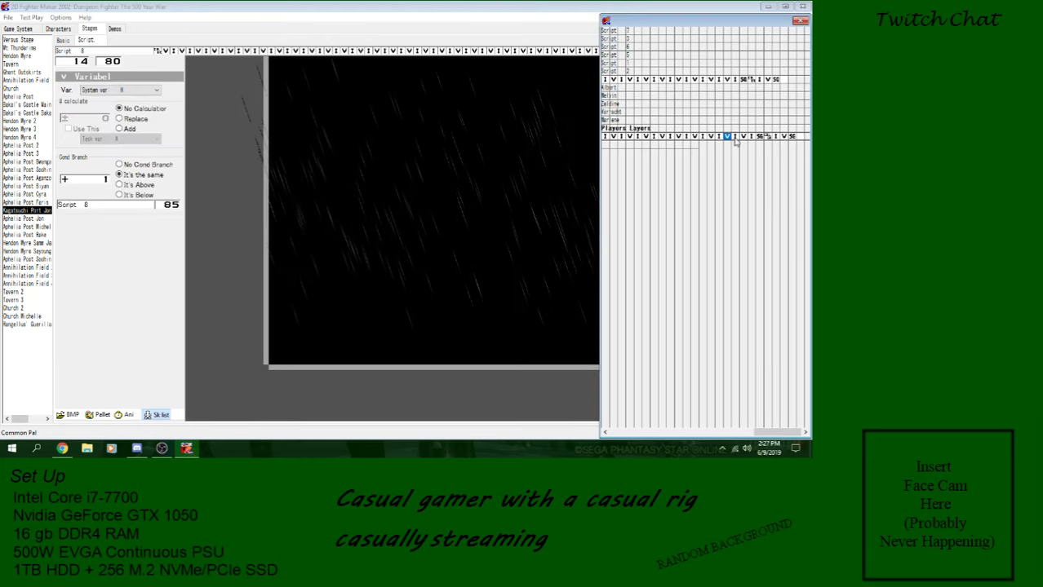
left_click(775, 137)
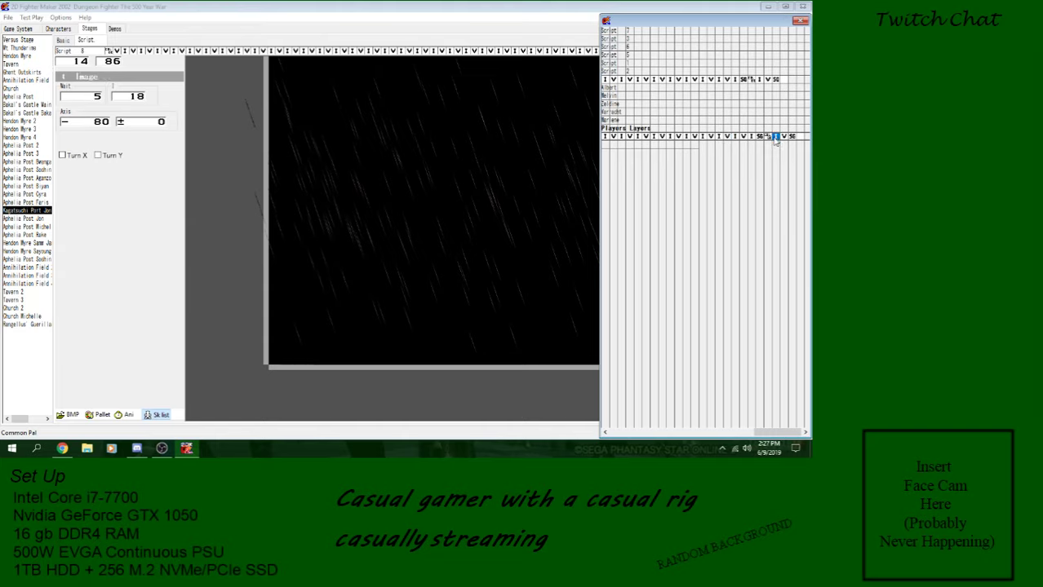
Inspect the raindrop splash image blocks near the end and at the start of the stage's Script 9.
left_click(760, 79)
left_click(466, 390)
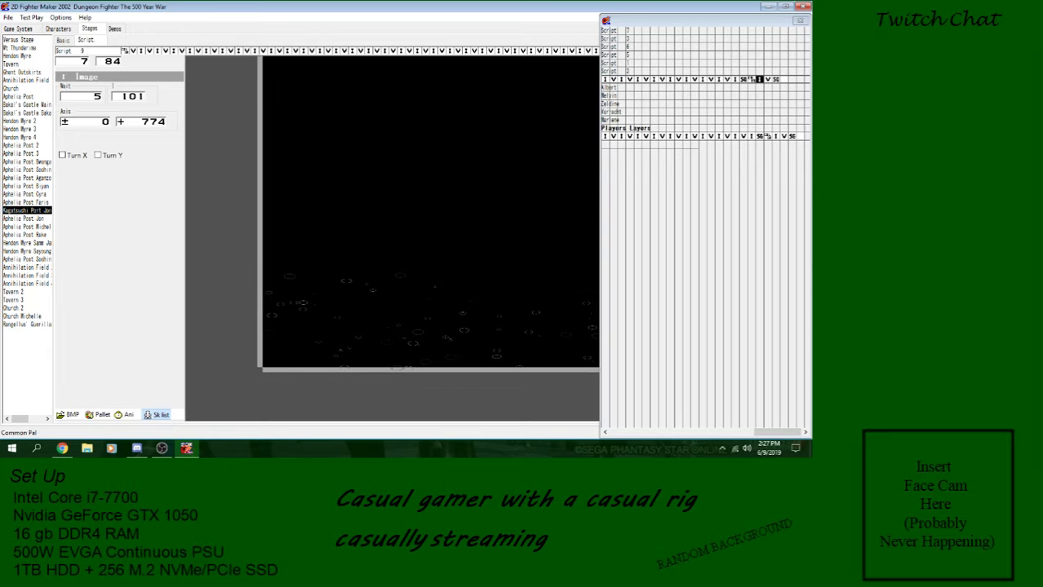
left_click_drag(775, 433, 608, 439)
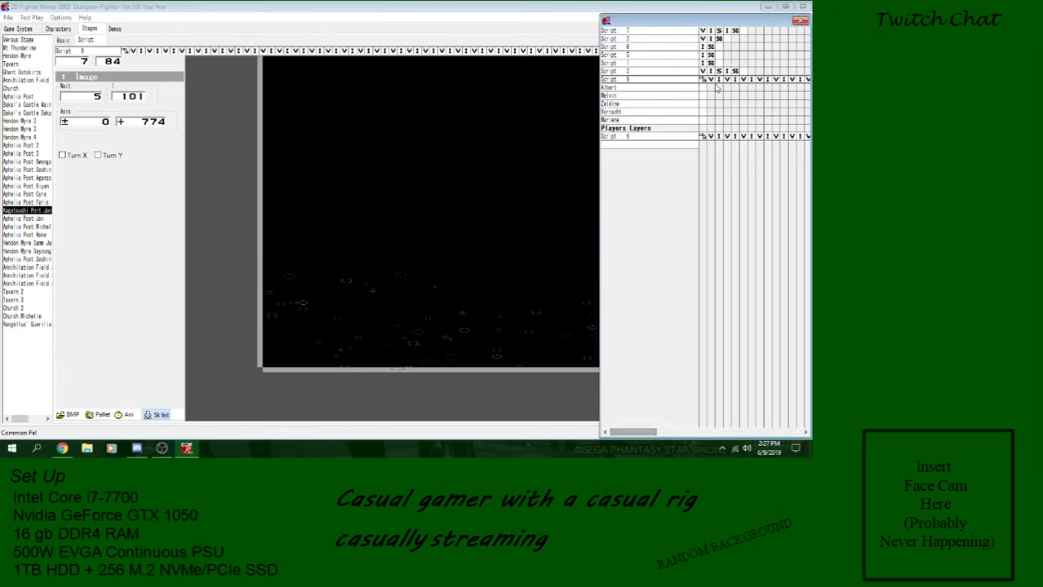
left_click(718, 80)
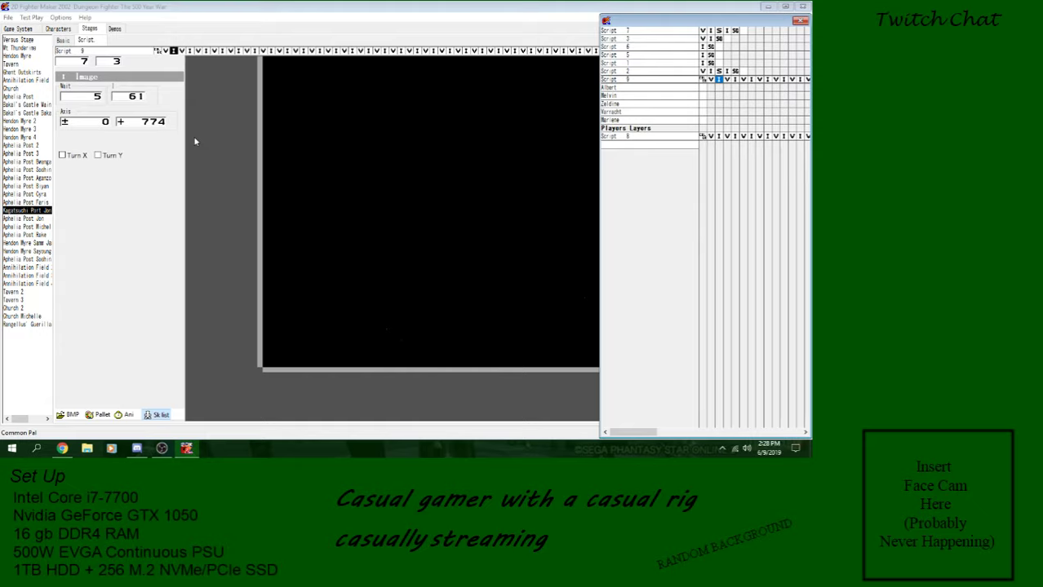
Return to the character's skills and inspect the blocks of Lighting Sword Gorun Summon and Lightning Sword Gorun Freeze at the list's end.
left_click(58, 29)
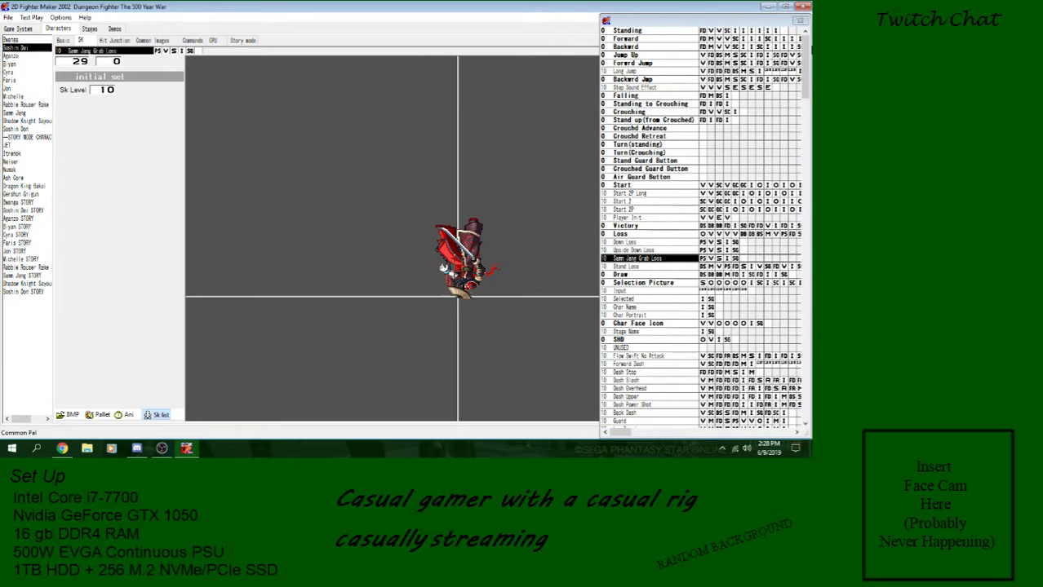
left_click_drag(806, 53, 791, 383)
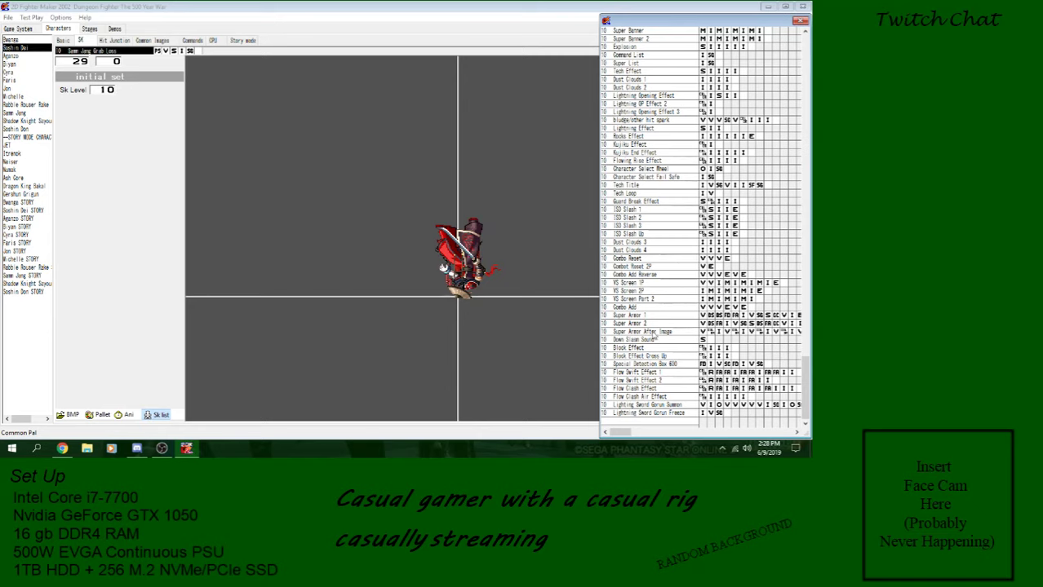
left_click(653, 406)
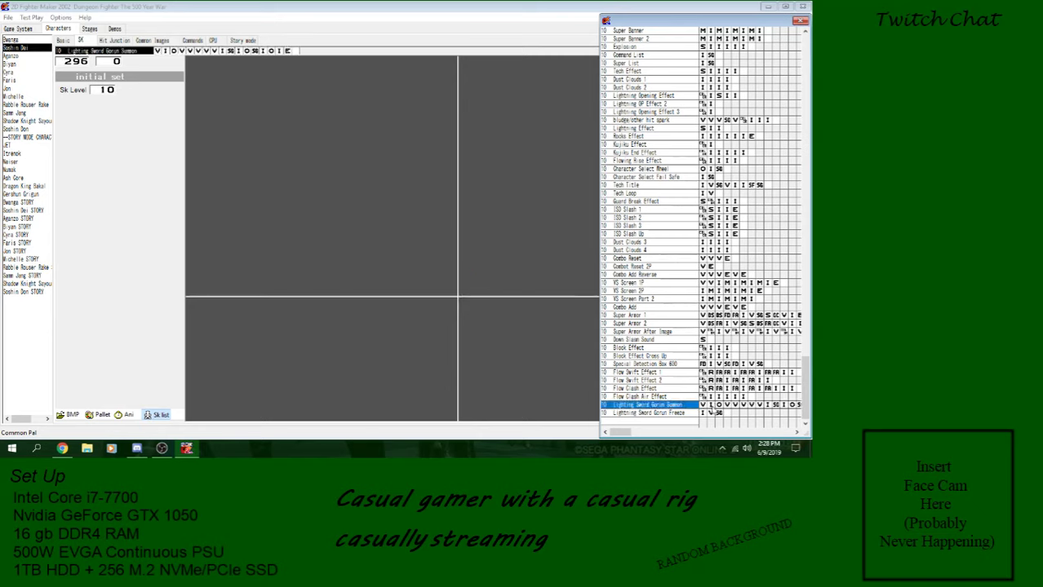
left_click(710, 405)
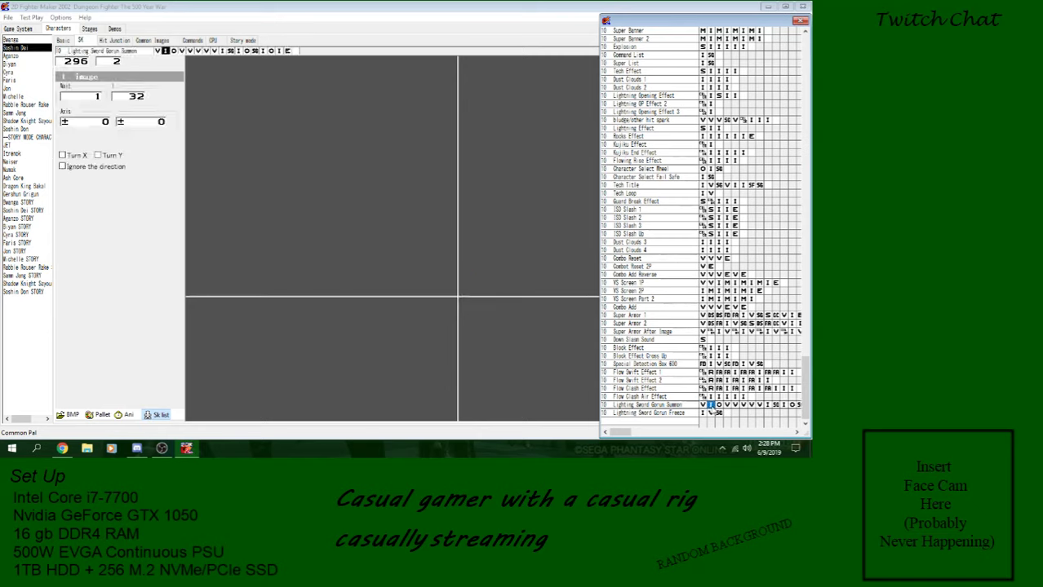
left_click(261, 50)
left_click(287, 51)
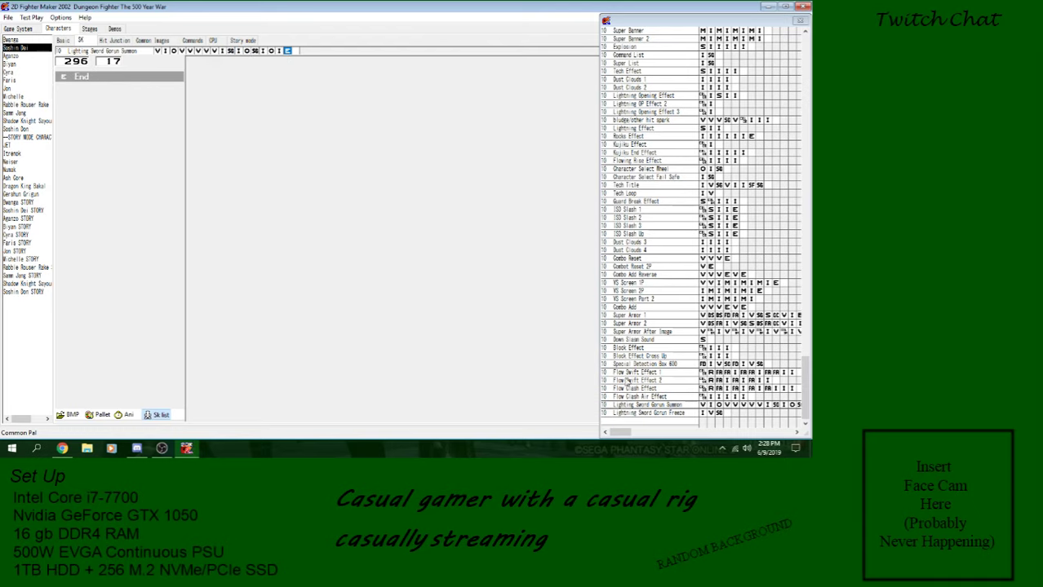
left_click(702, 413)
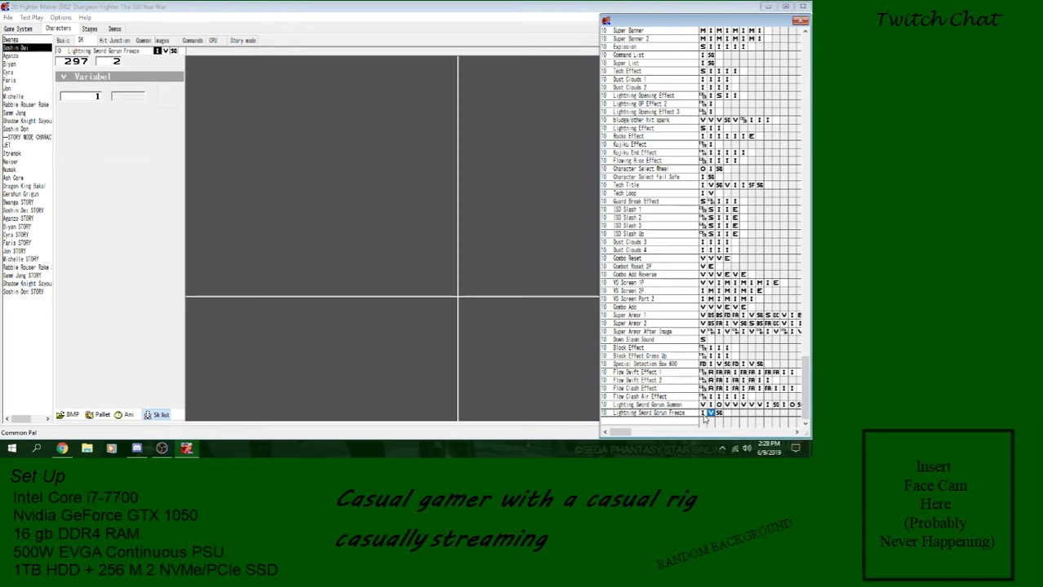
Find the Dust Clouds 3 effect in the skill list and step through its image frames.
left_click(660, 326)
left_click(653, 289)
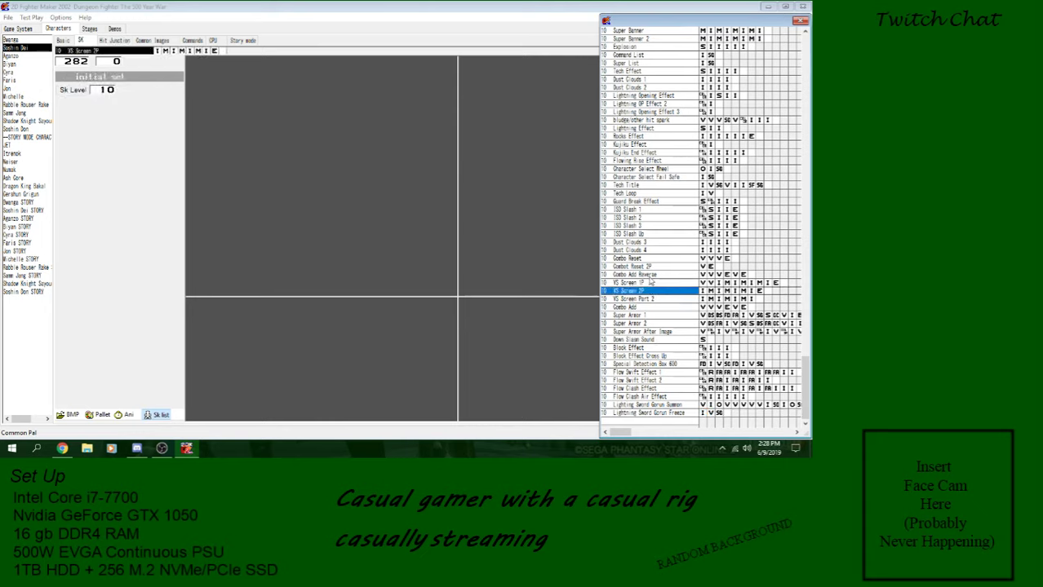
left_click(646, 243)
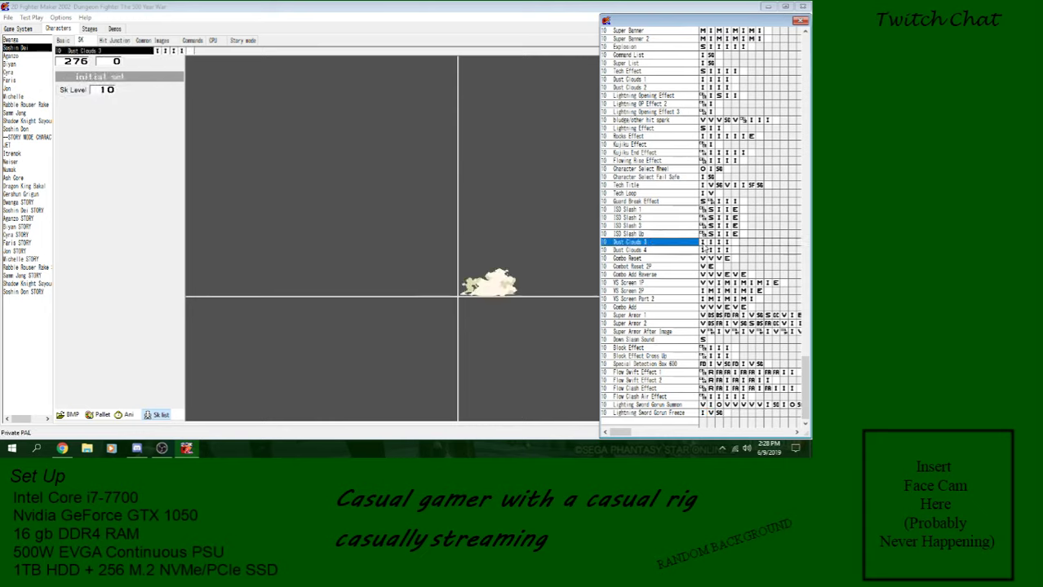
left_click(708, 243)
left_click(718, 243)
left_click(725, 243)
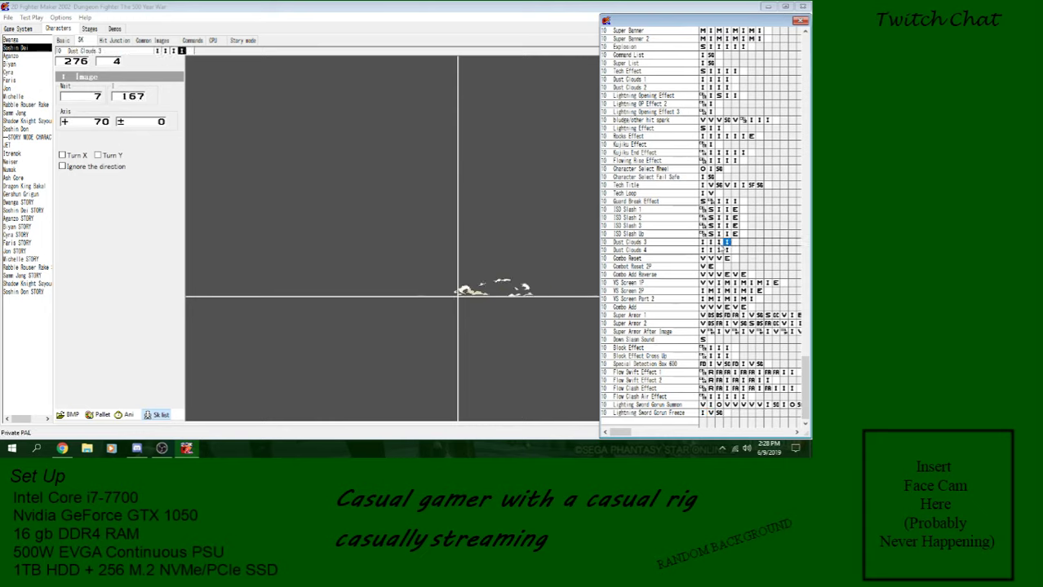
left_click(703, 243)
left_click(710, 243)
left_click(718, 243)
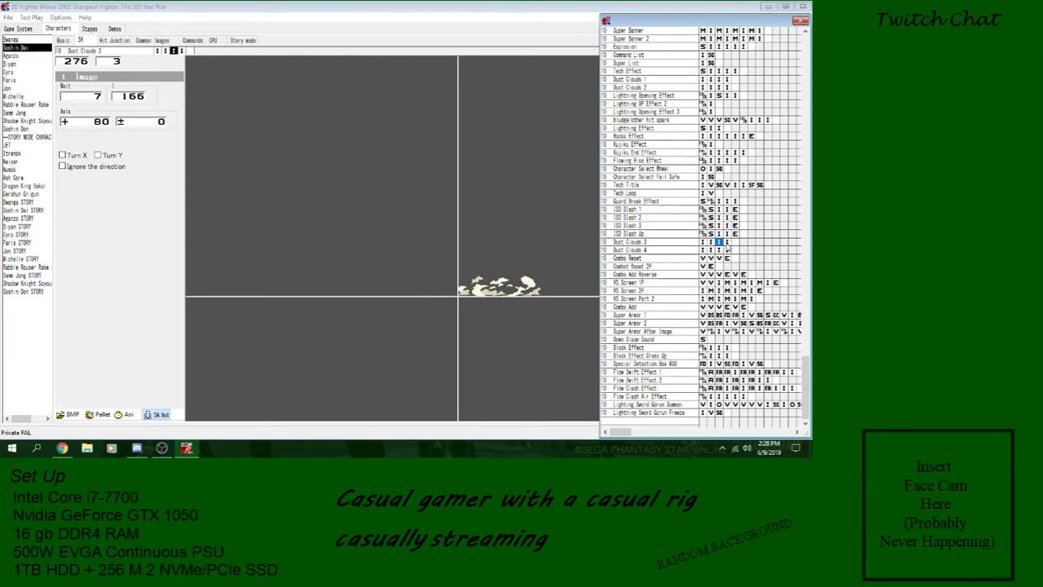
View the last image frame of Dust Clouds 3 and step through the frames of Dust Clouds 4.
left_click(725, 243)
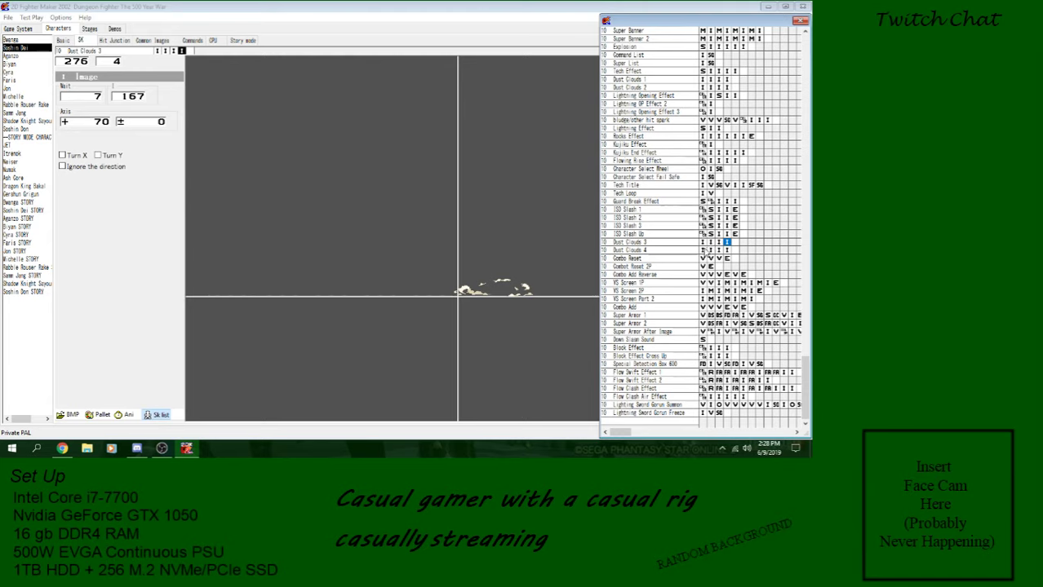
left_click(703, 251)
left_click(718, 250)
left_click(709, 250)
left_click(718, 251)
left_click(726, 251)
left_click(651, 249)
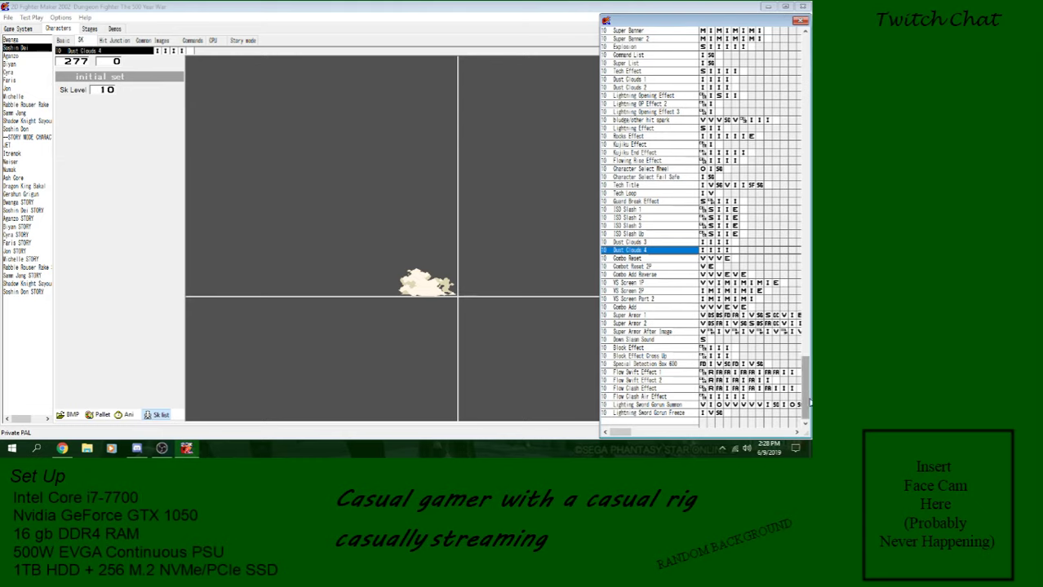
Inspect the opening variable blocks of Char Face Icon, the forward and long jumps, and Step Sound Effect near the skill list's start.
left_click_drag(806, 402, 808, 50)
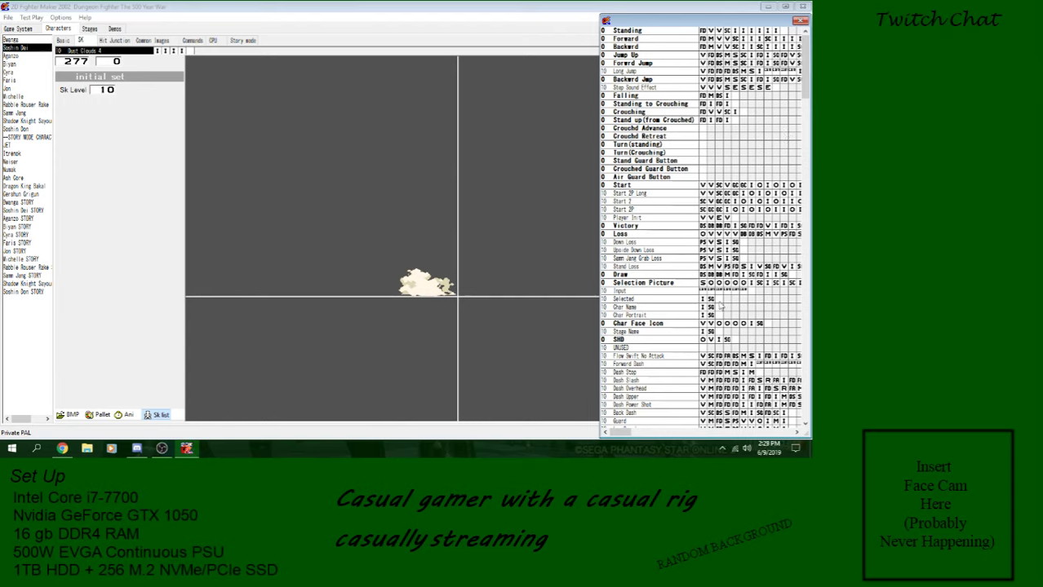
left_click(702, 323)
left_click(709, 324)
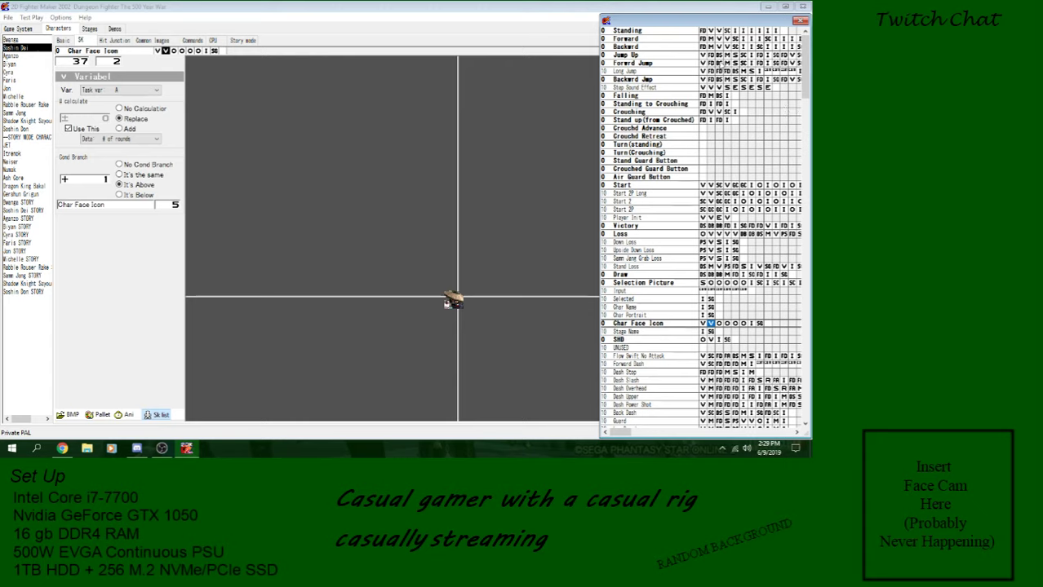
left_click(705, 56)
left_click(702, 64)
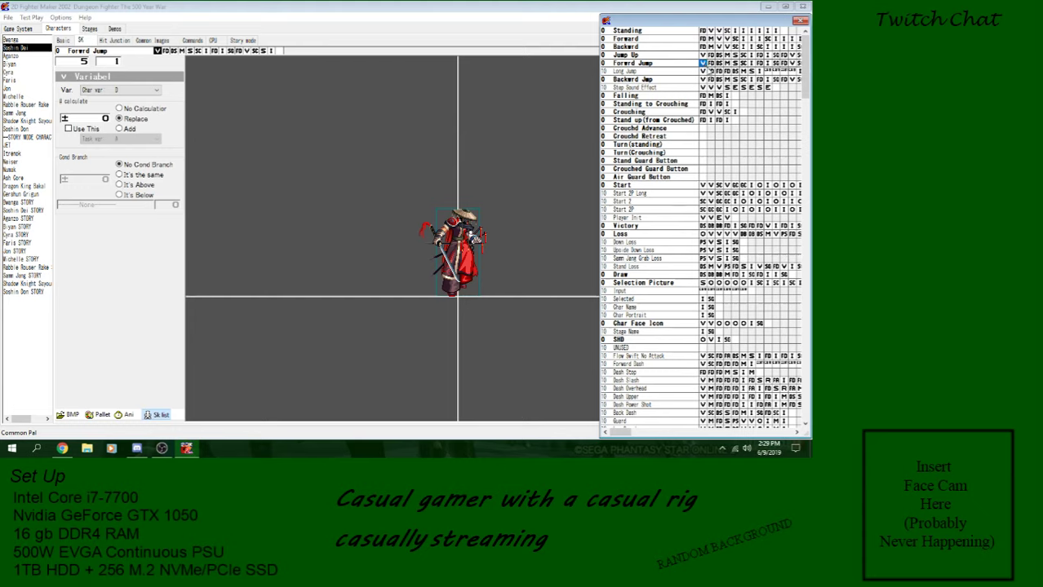
left_click(702, 71)
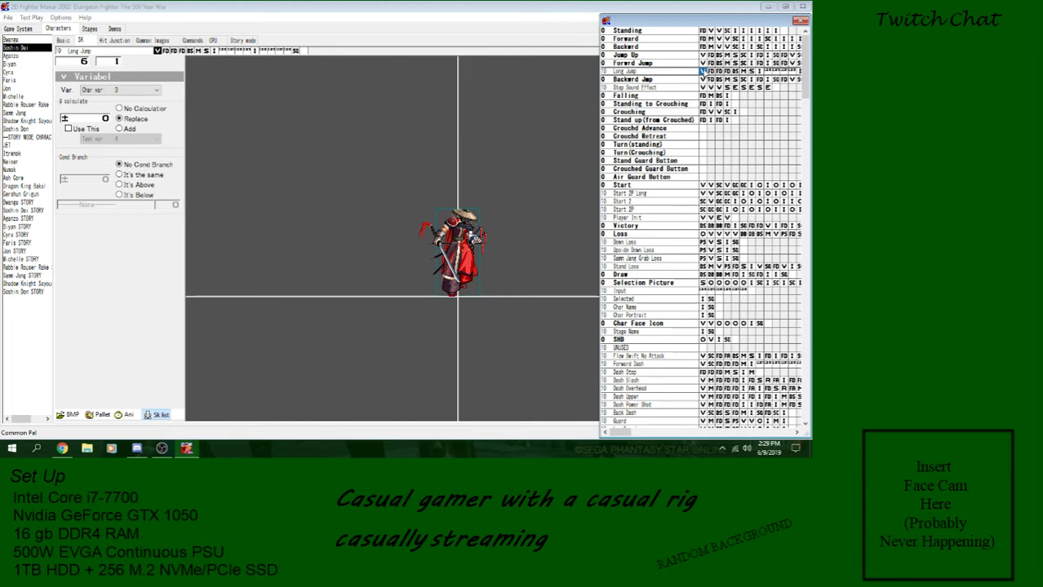
left_click(706, 88)
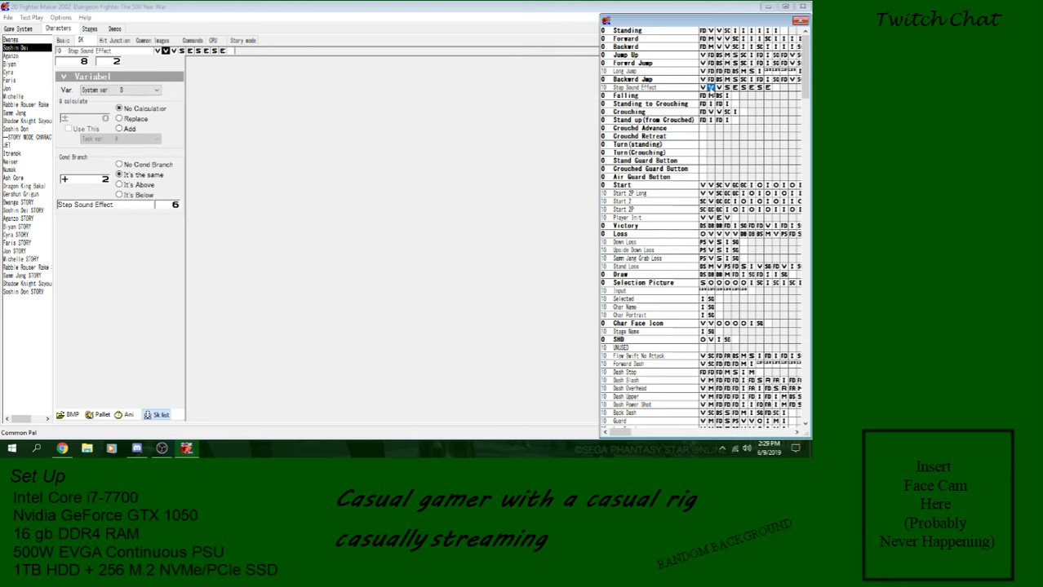
left_click(718, 87)
Compare the floor graphics of the Versus Stage, Mt Thunderine and Tavern stages.
left_click(90, 28)
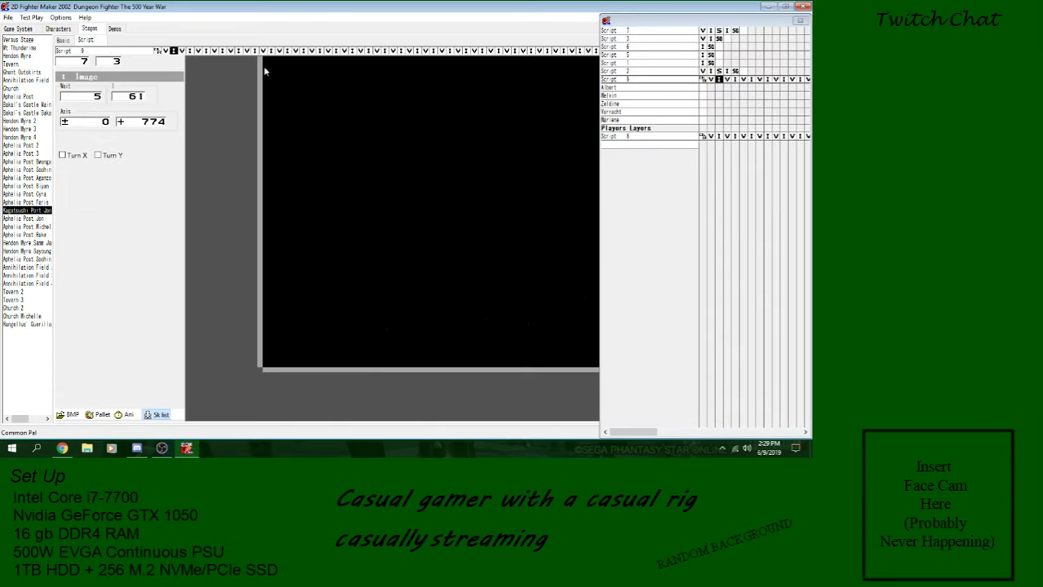
left_click(19, 40)
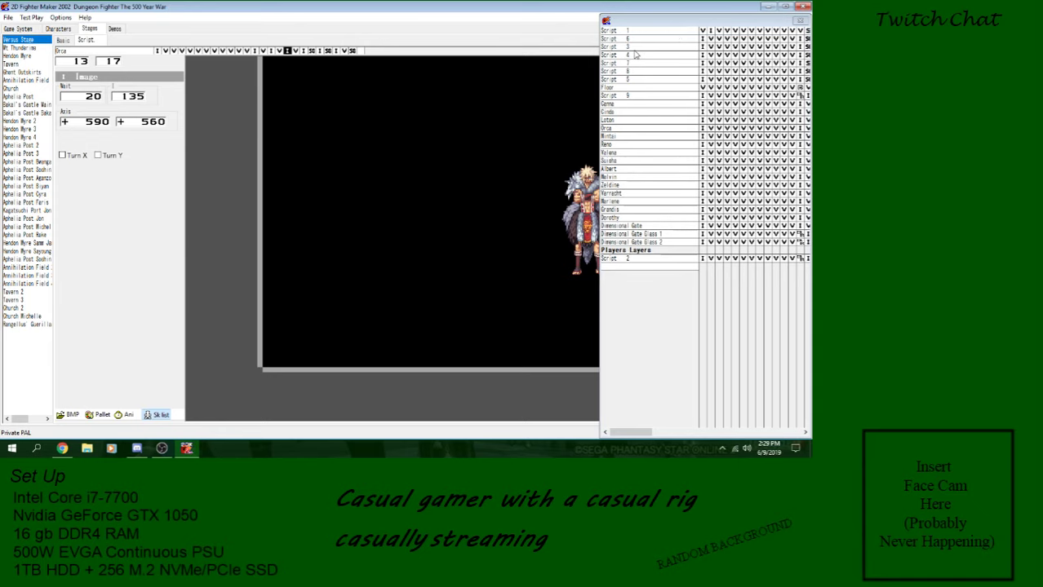
left_click(626, 88)
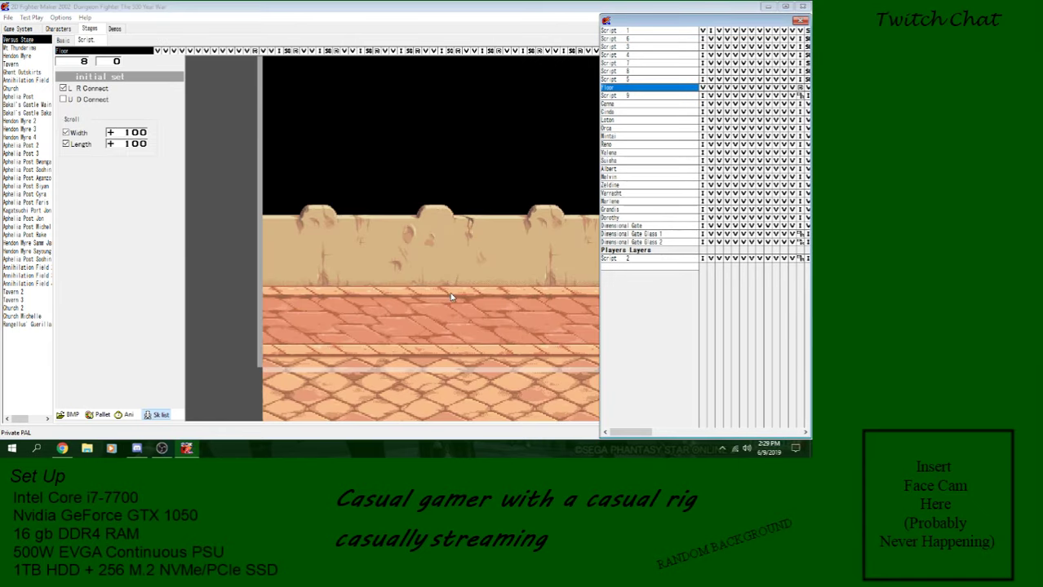
left_click(22, 48)
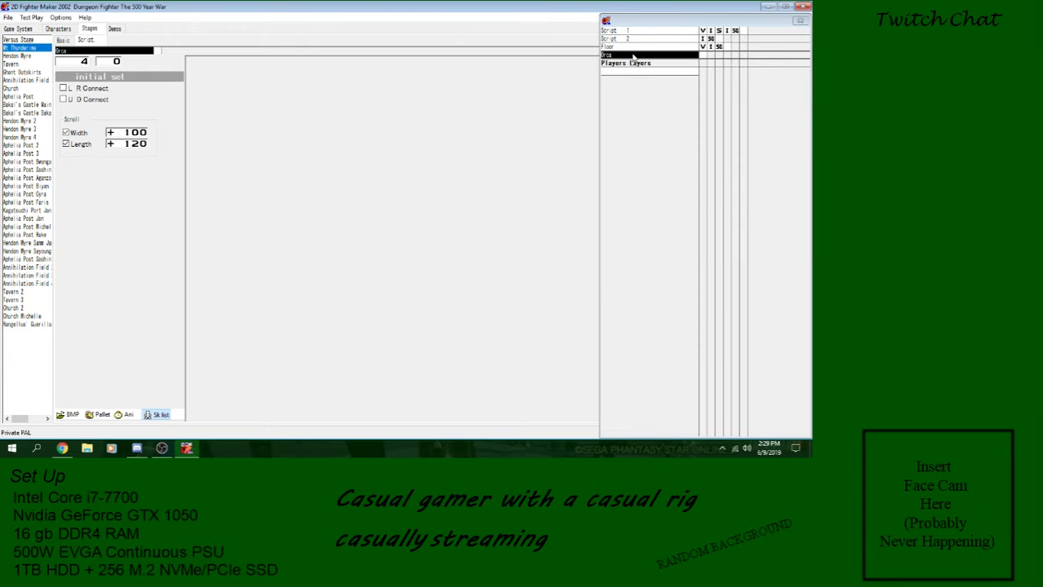
left_click(630, 50)
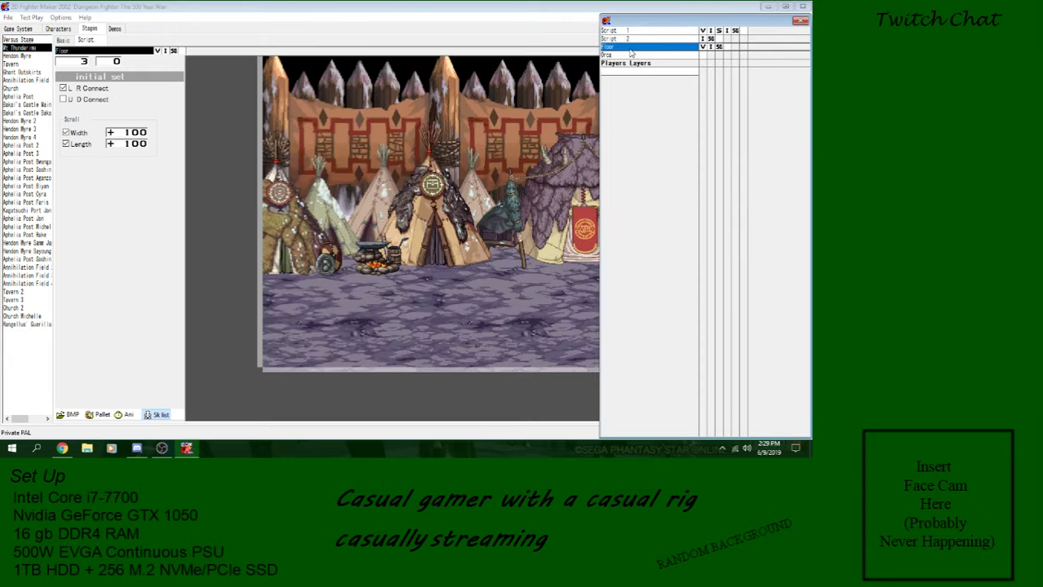
left_click(487, 267)
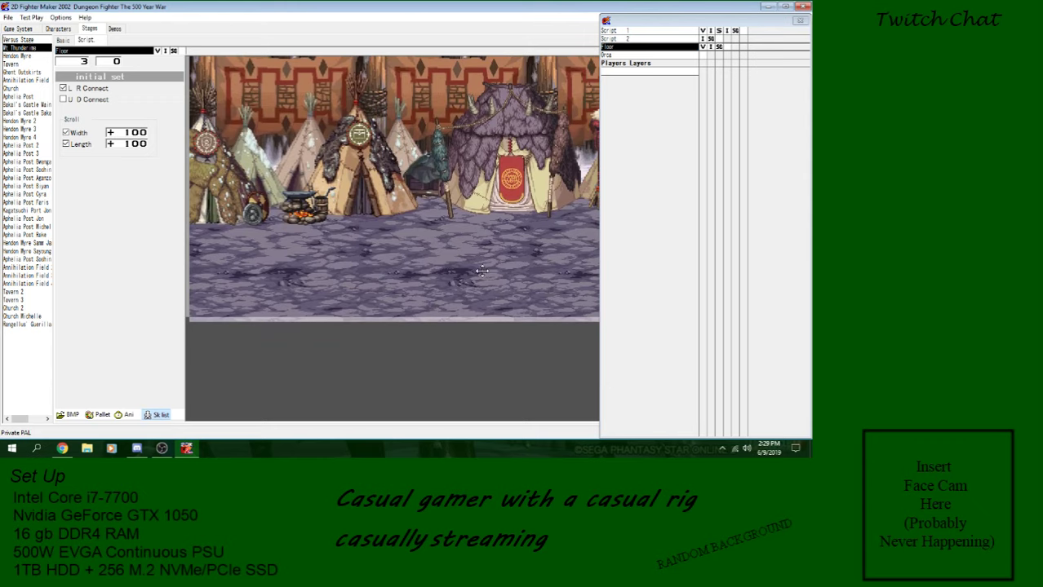
left_click_drag(482, 271, 395, 315)
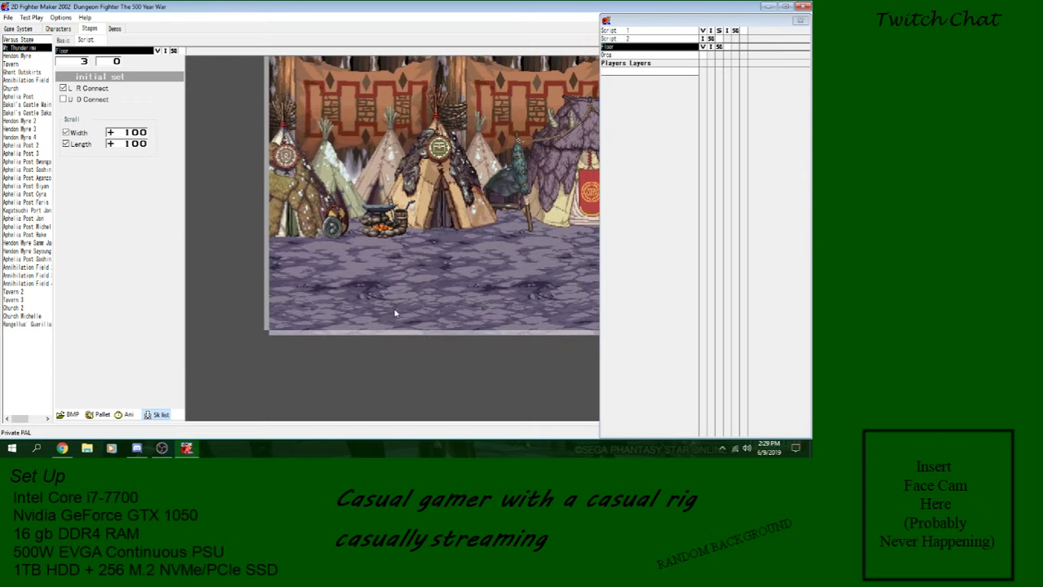
left_click(10, 64)
left_click_drag(462, 277, 434, 294)
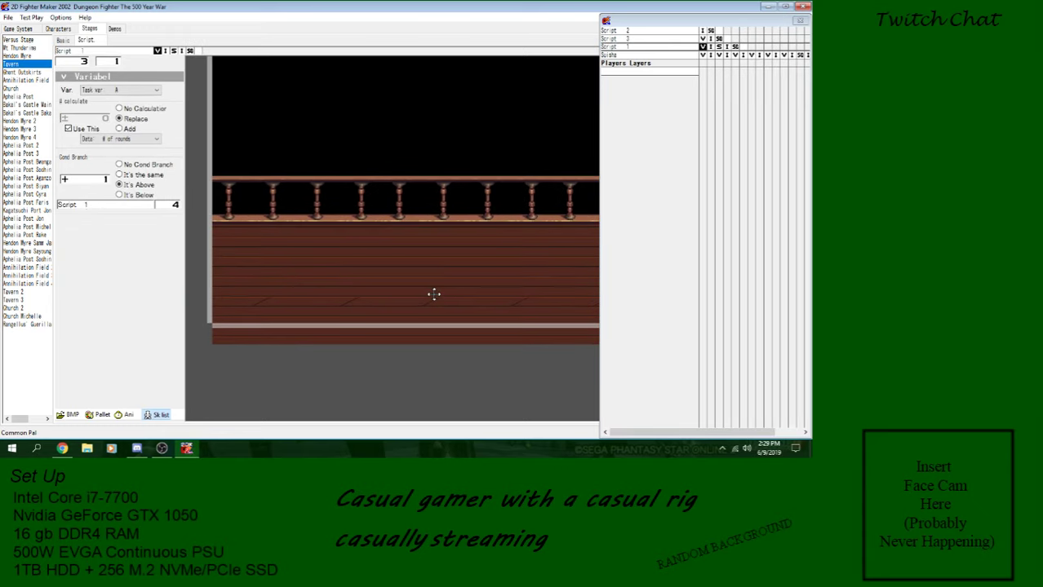
Compare the variable conditions of the character's Step Sound Effect with the System variable block in the Tavern stage's Script 3.
left_click(58, 28)
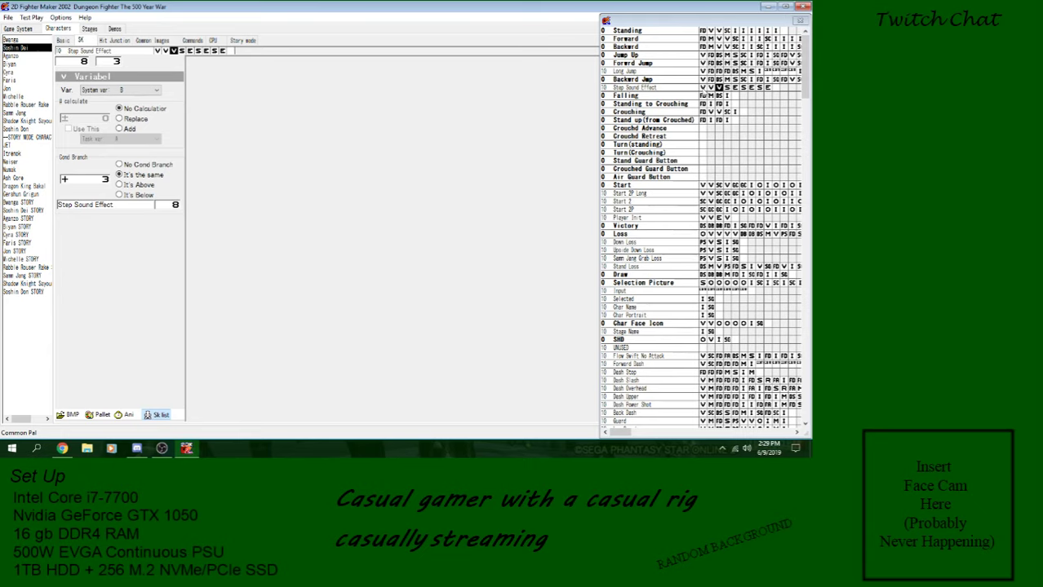
left_click(682, 88)
left_click(703, 88)
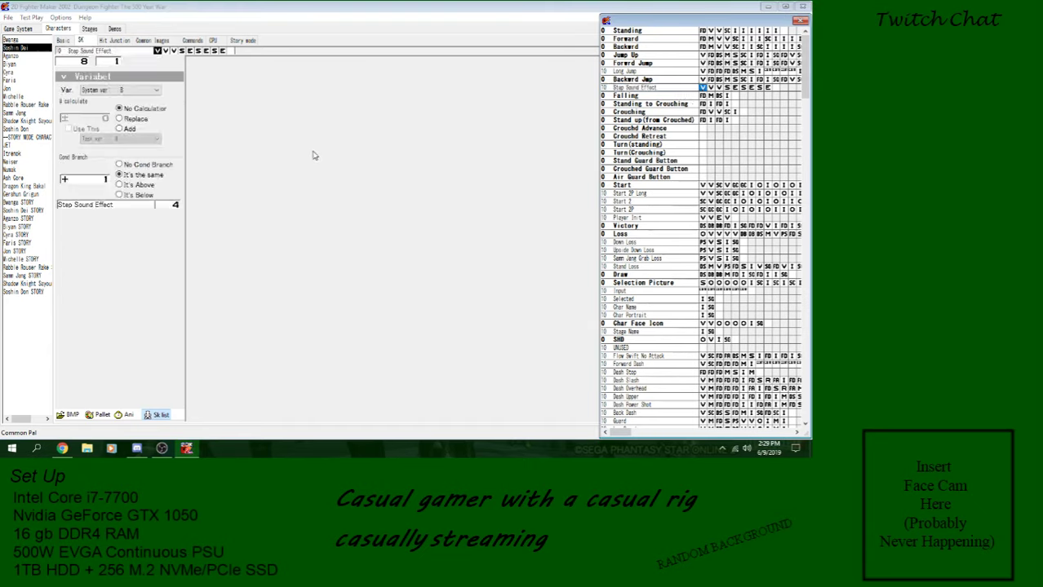
left_click(93, 30)
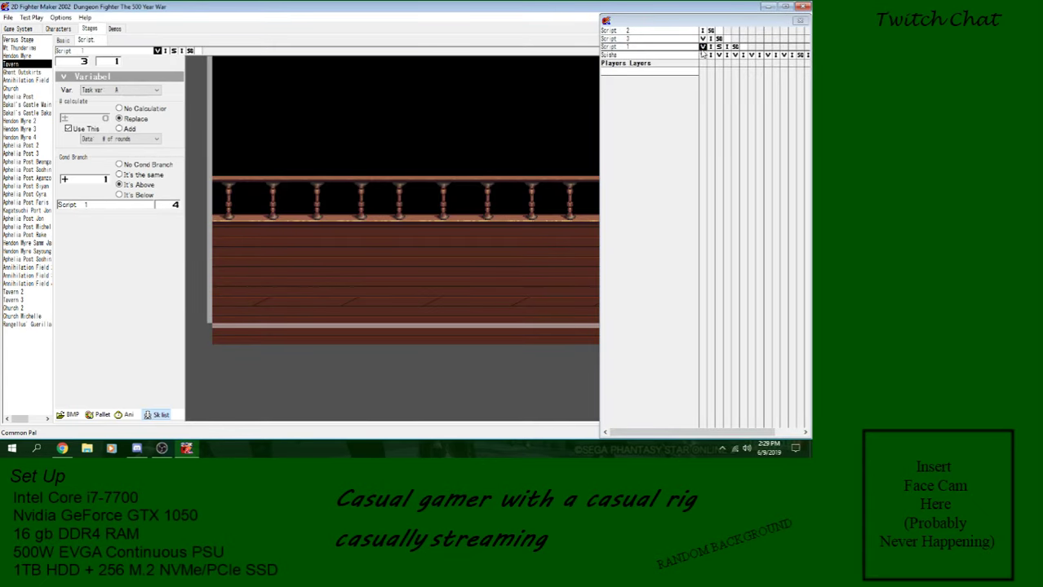
left_click(702, 39)
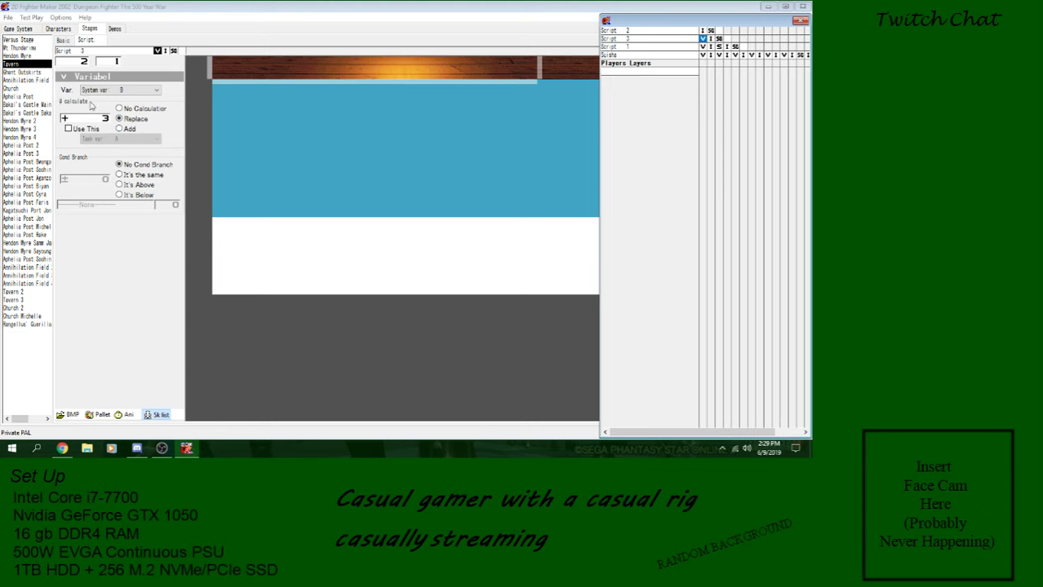
left_click(65, 29)
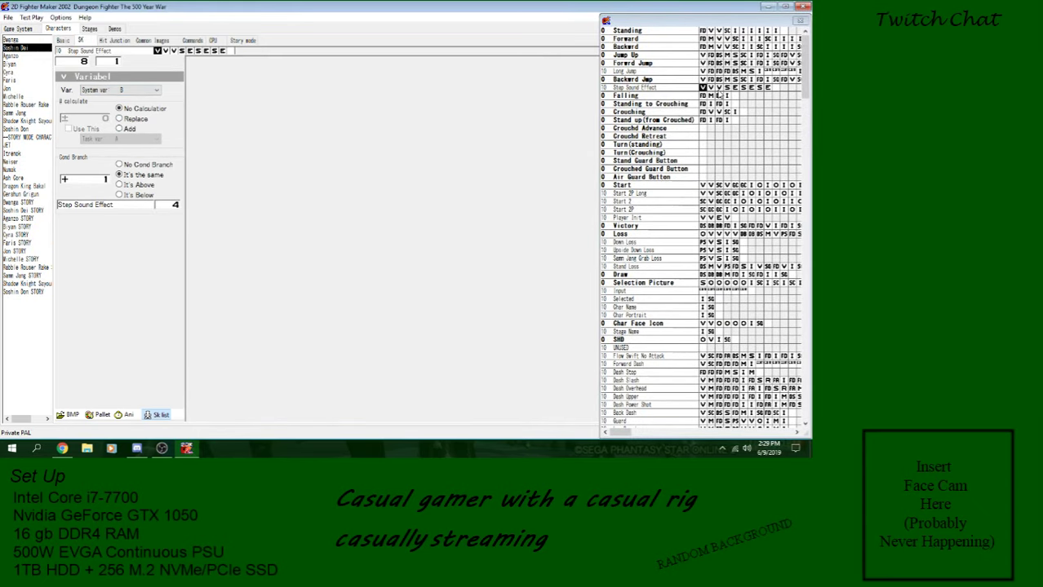
left_click(718, 88)
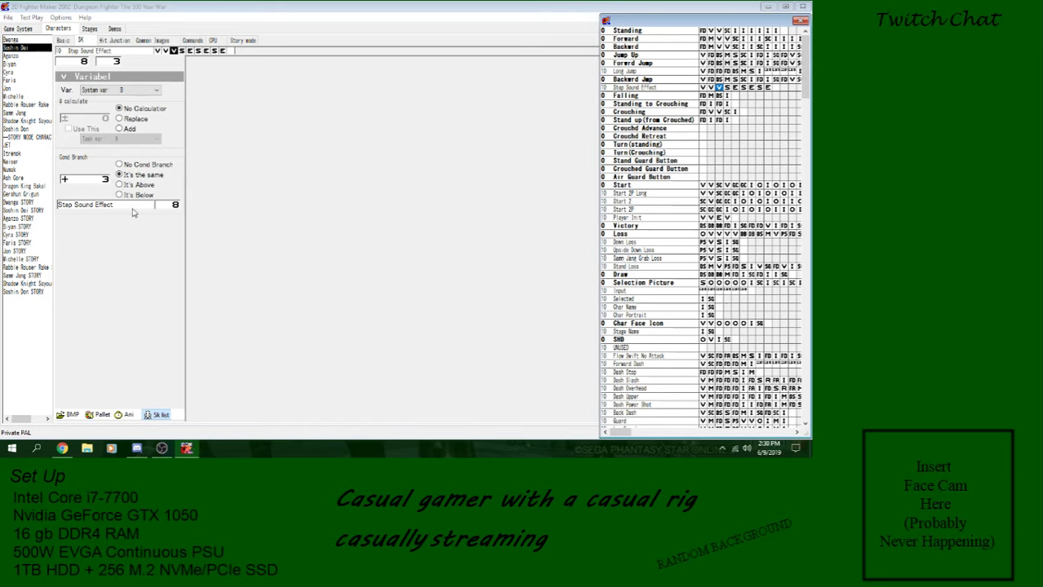
Play the three footstep sounds in the Step Sound Effect skill, from the last sound block back to the first.
left_click(759, 88)
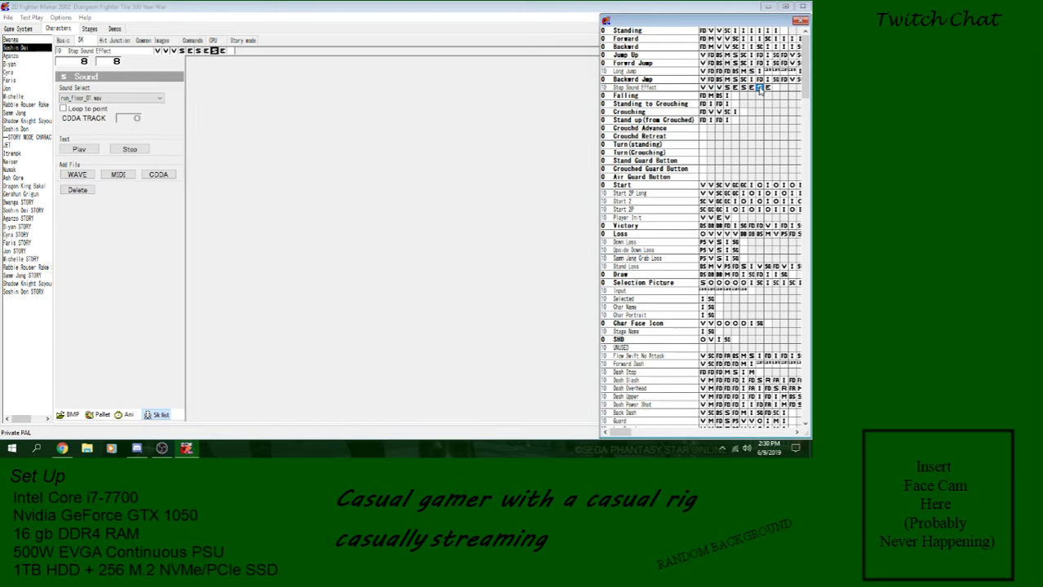
left_click(81, 151)
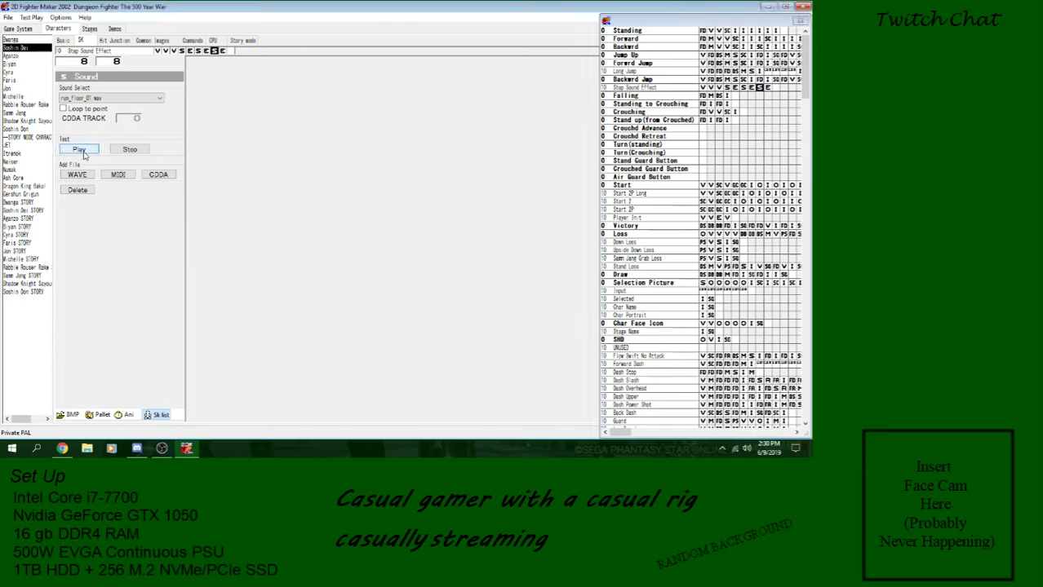
left_click(743, 87)
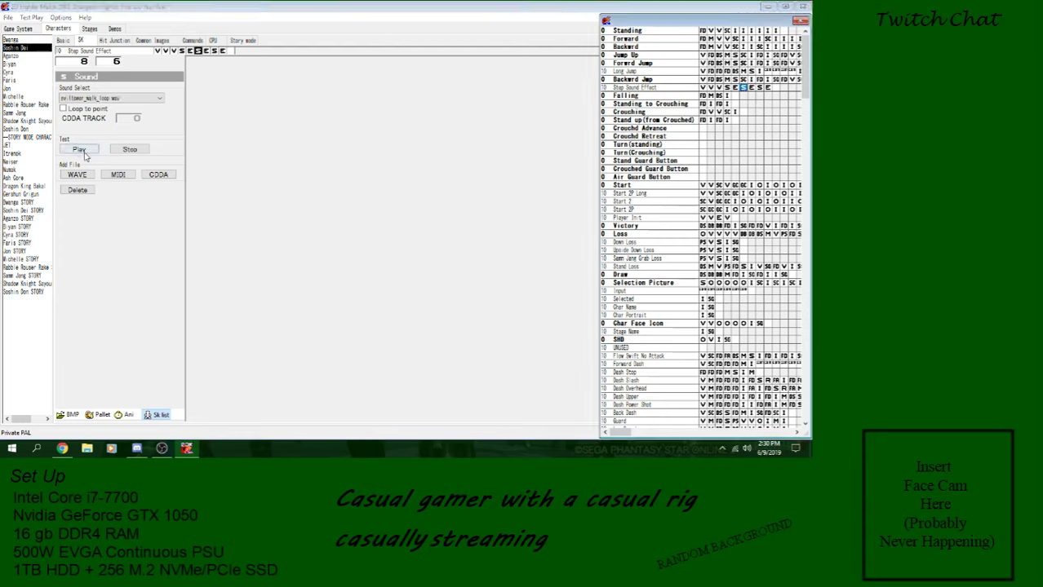
left_click(87, 154)
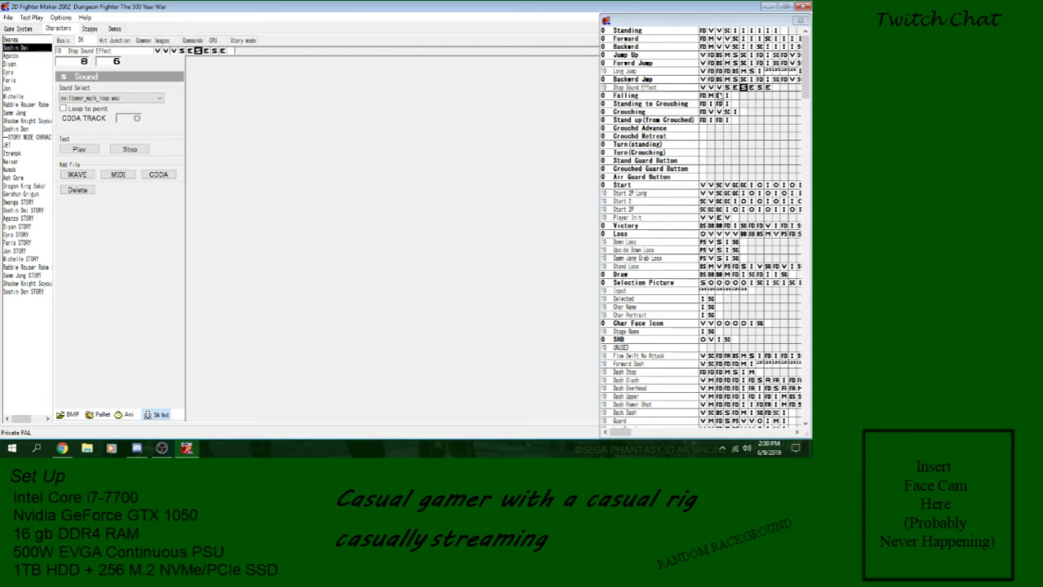
left_click(725, 88)
left_click(85, 153)
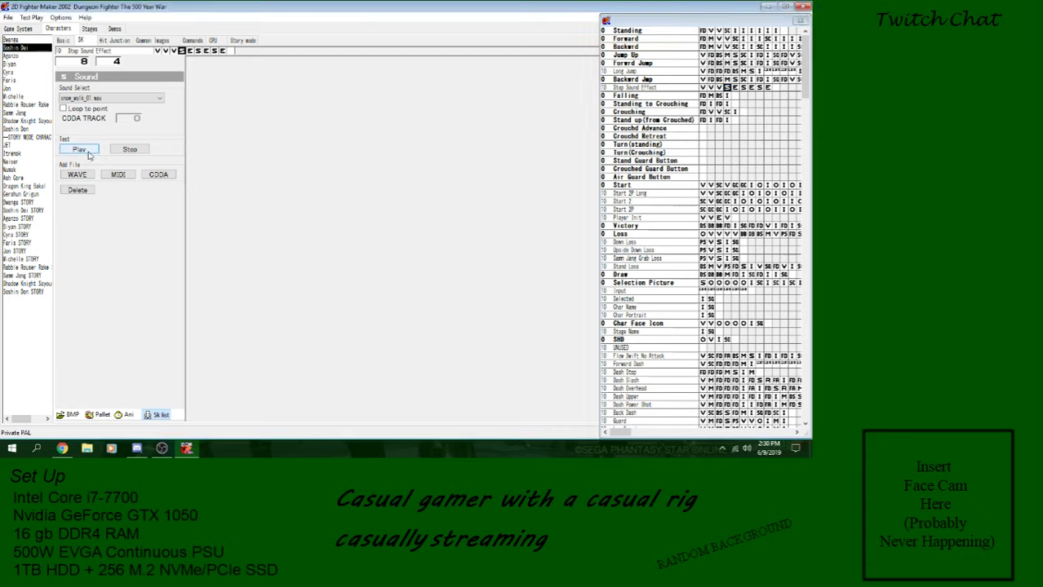
Review the three variable blocks of Step Sound Effect and check the test game settings without starting a game.
left_click(705, 87)
left_click(711, 89)
left_click(717, 88)
left_click(35, 20)
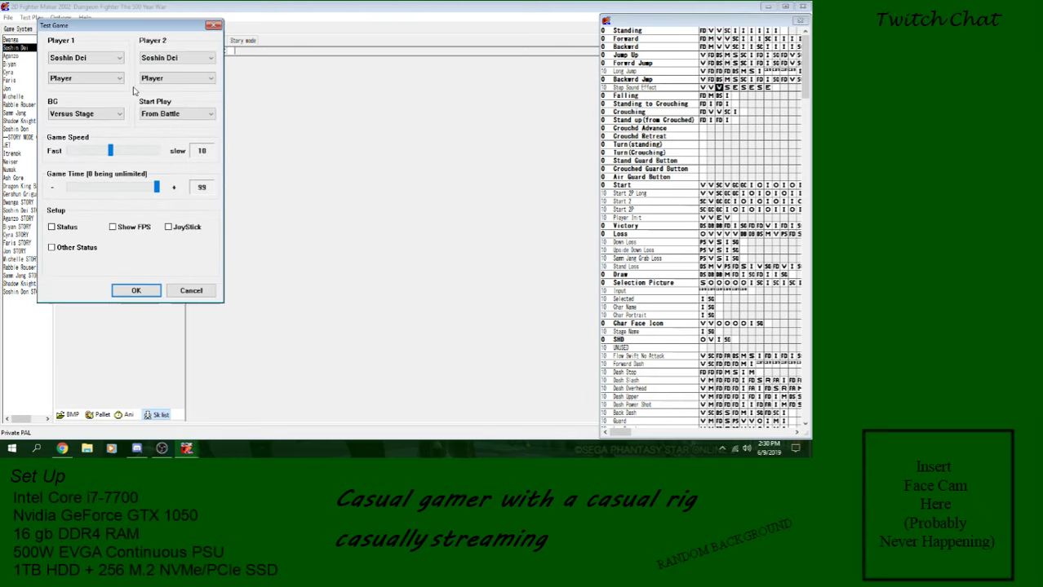
left_click(179, 295)
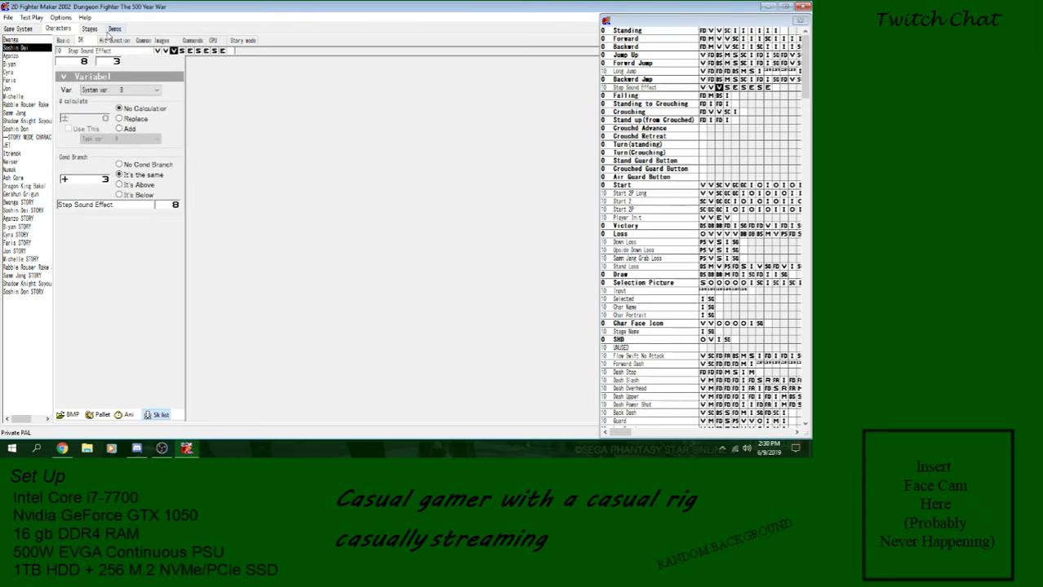
Set the sound block in the Mt Thunderine stage's Script 1 to none.mid and save the project.
left_click(90, 29)
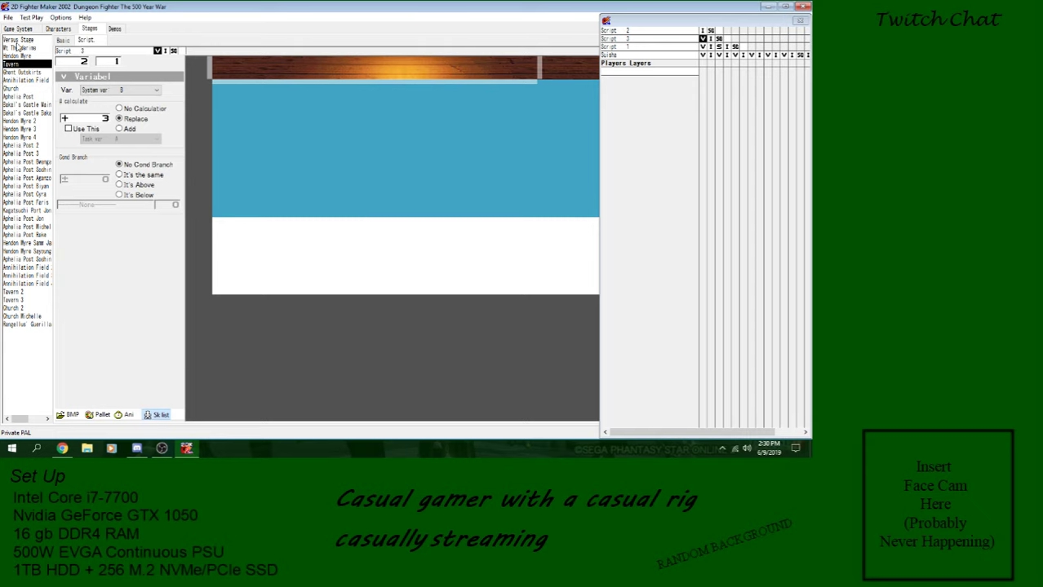
left_click(28, 48)
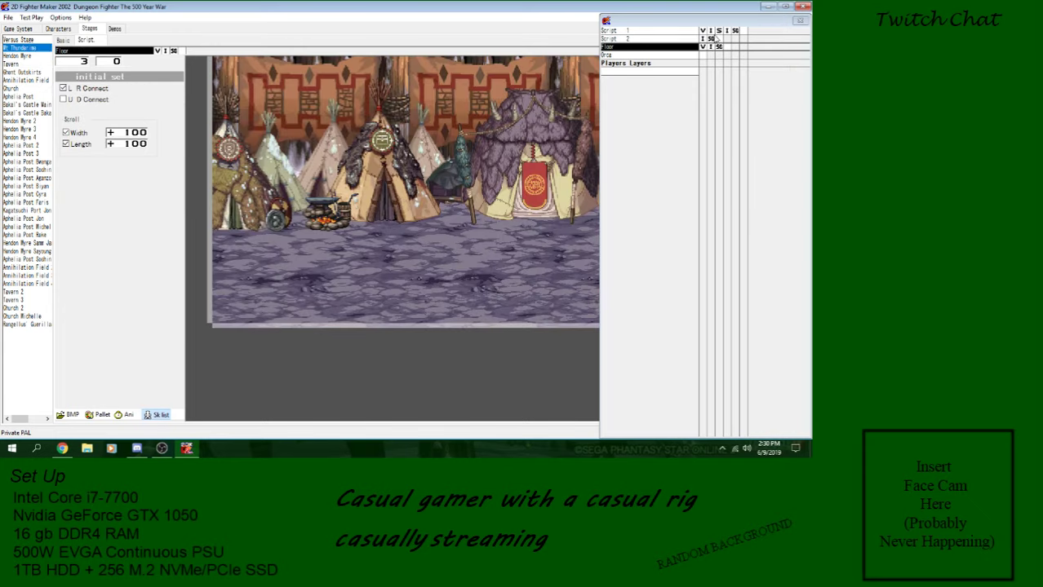
left_click(717, 31)
left_click(124, 101)
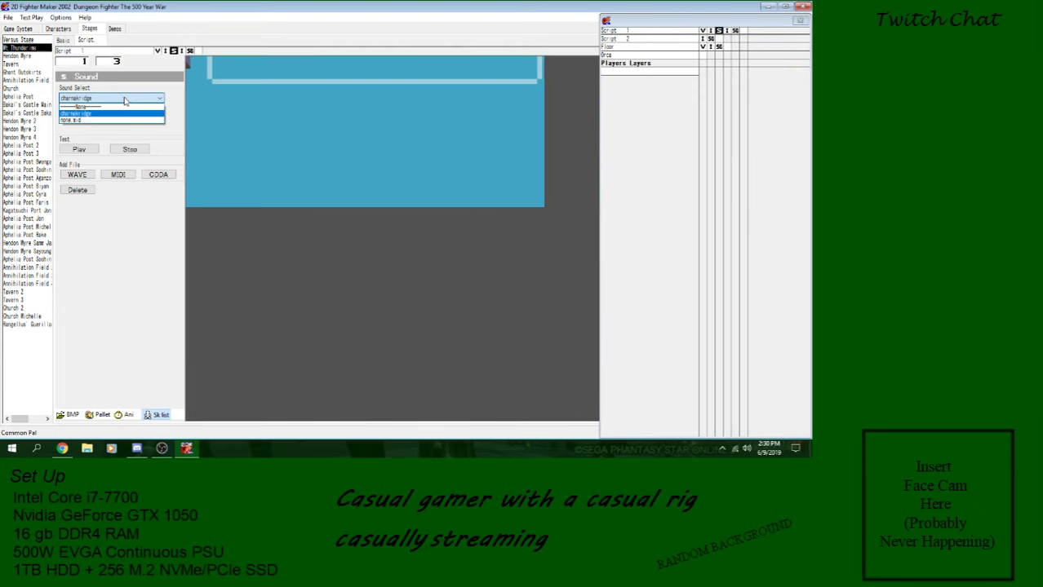
left_click(119, 107)
left_click(114, 98)
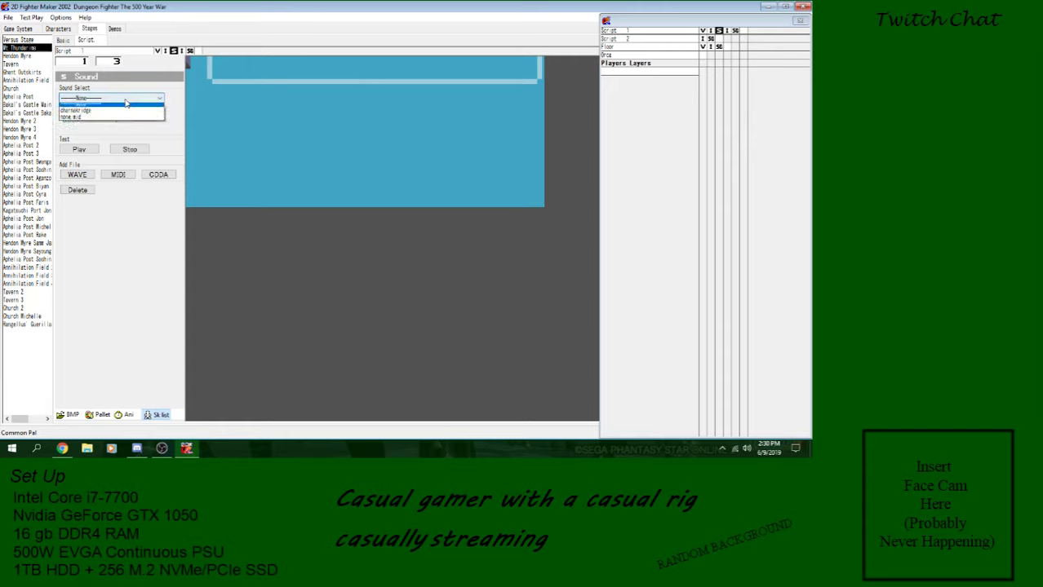
left_click(86, 121)
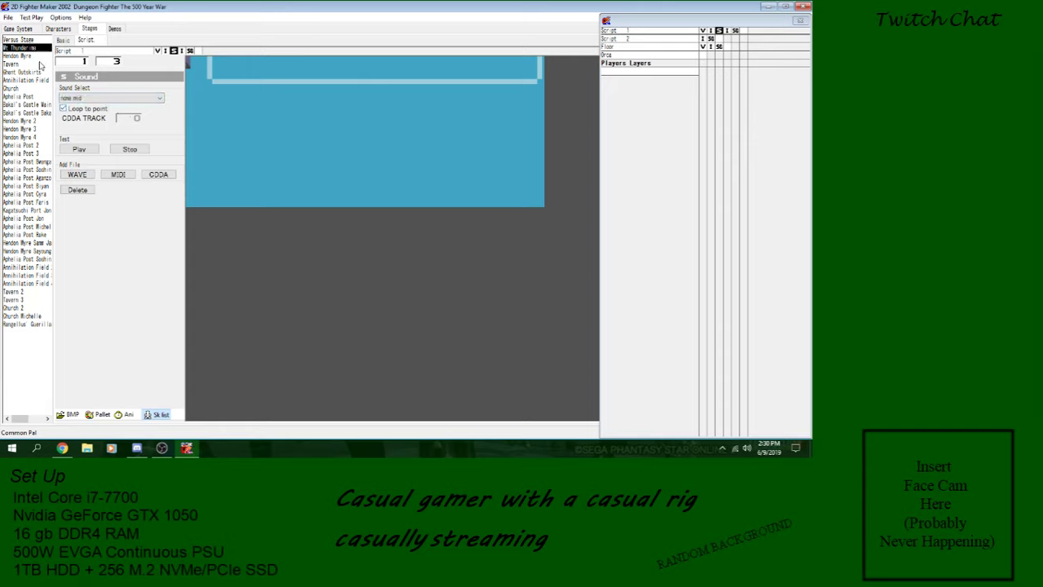
left_click(7, 17)
left_click(53, 63)
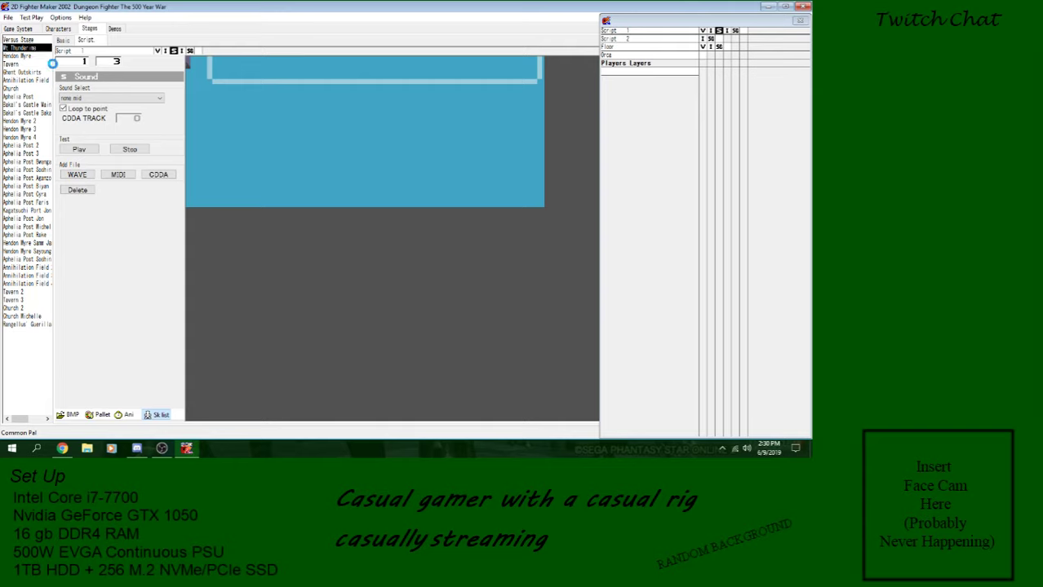
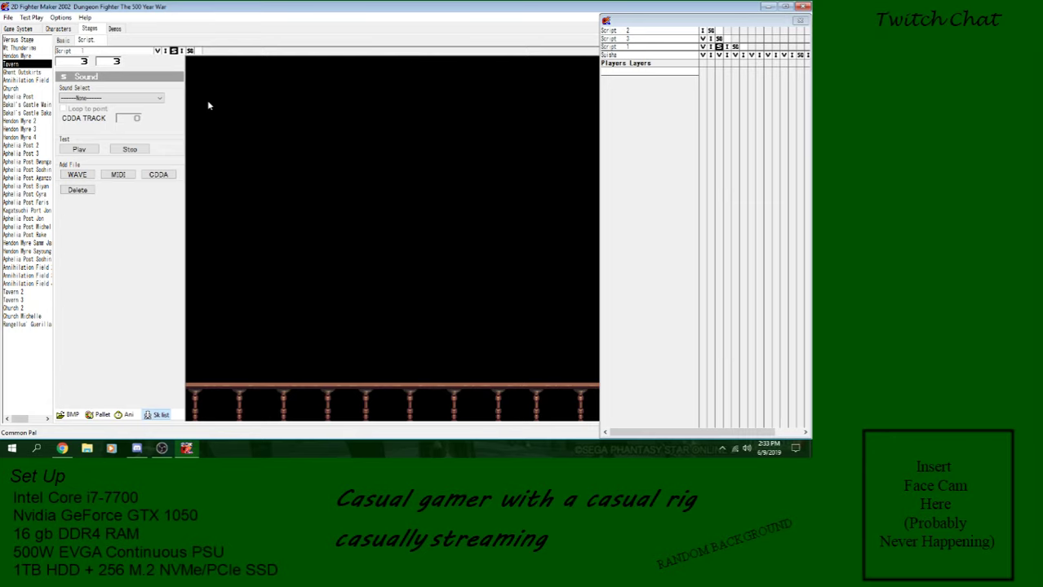
Start a test game with the background stage set to Mt Thunderime.
left_click(32, 17)
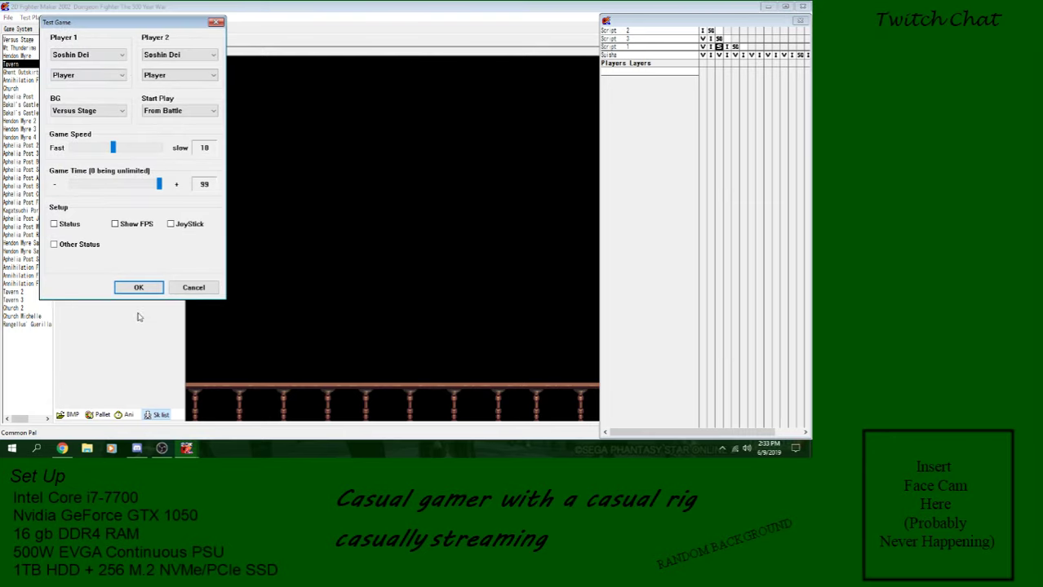
left_click(88, 110)
left_click(88, 129)
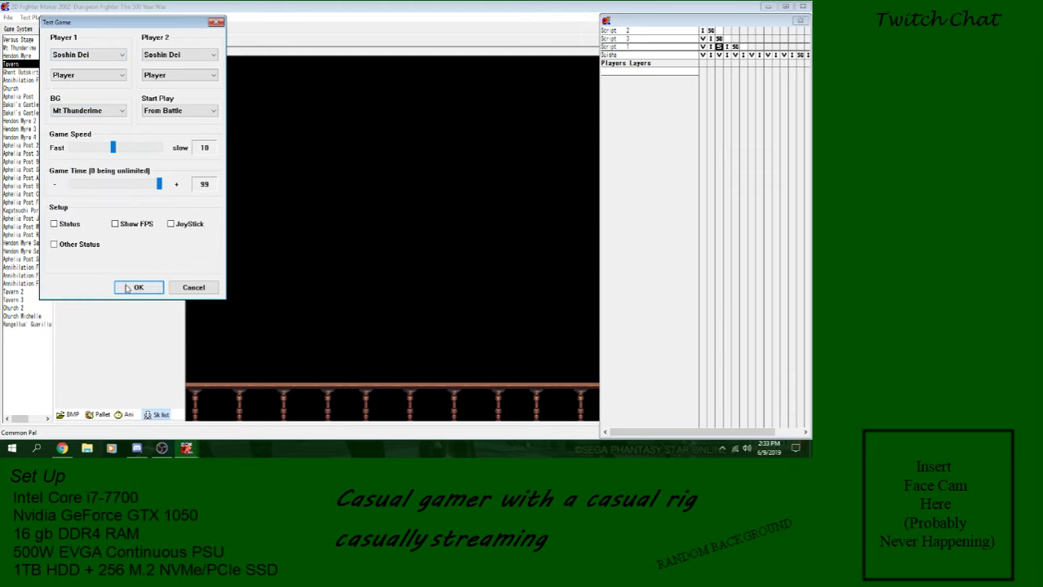
left_click(140, 287)
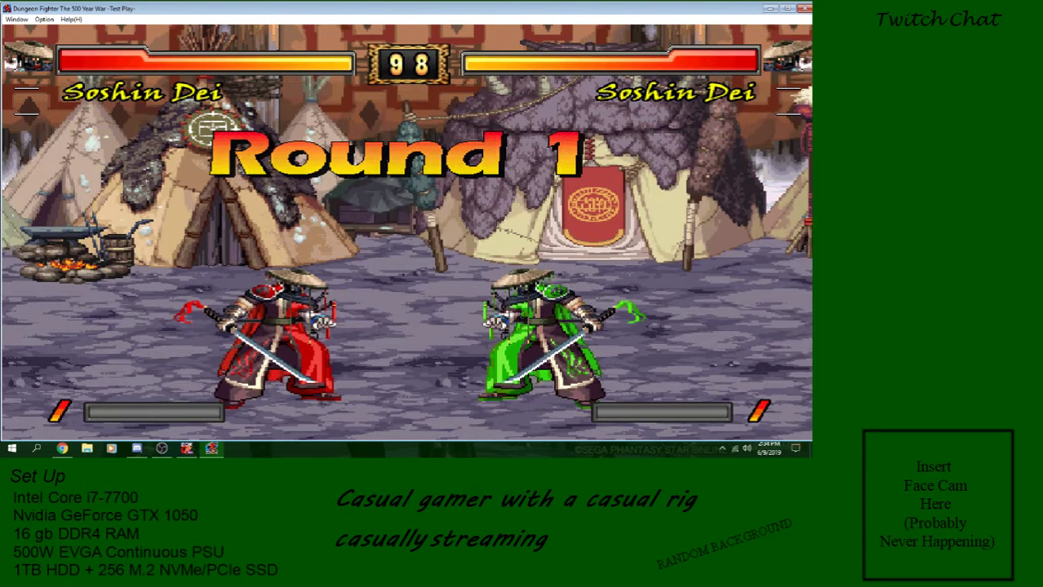
Walk and jump with Player 1 on the Mt Thunderime stage to test the footstep sounds, and end the test game.
key("Left")
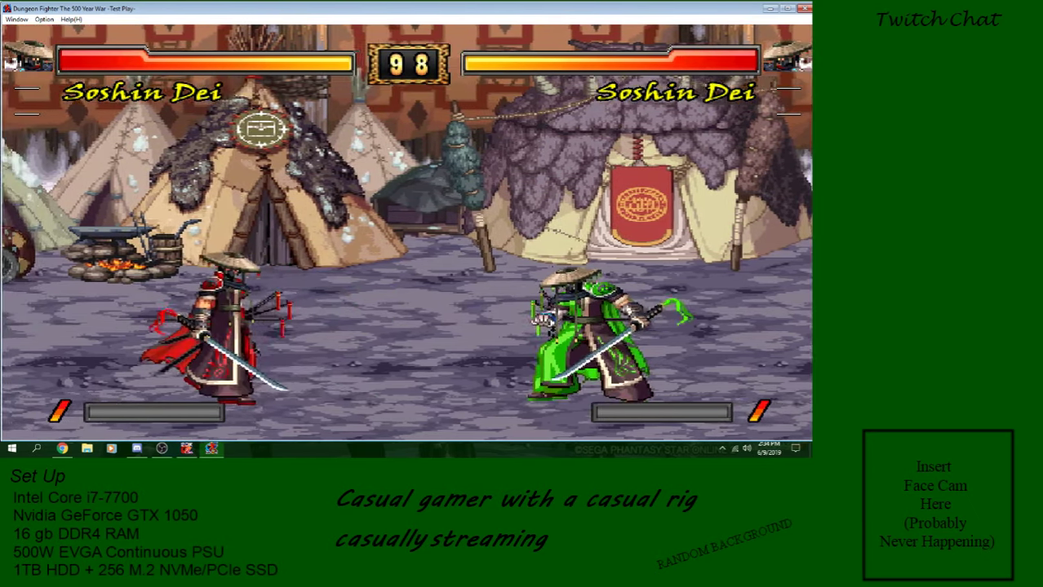
key("Right")
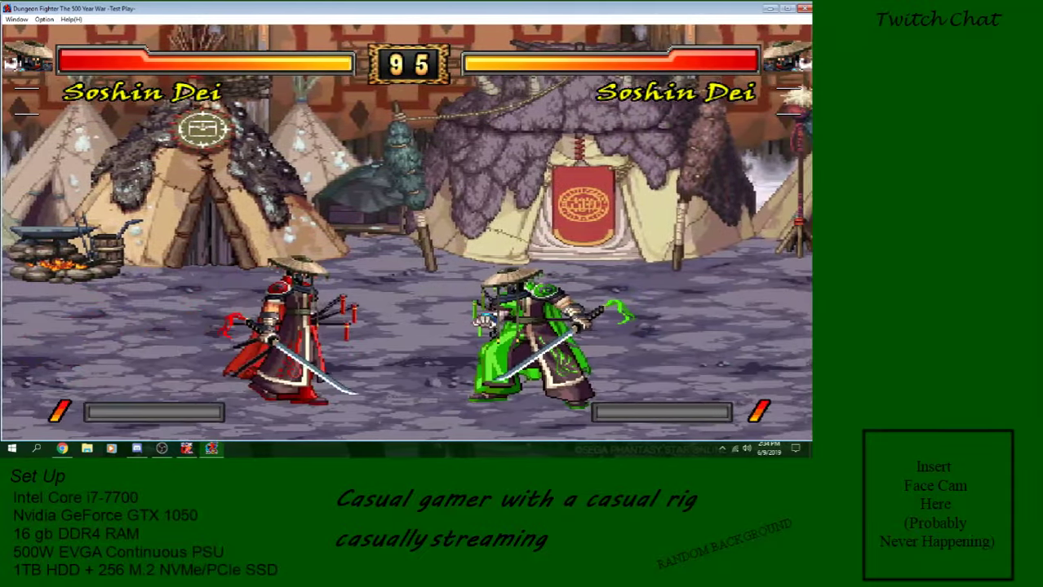
key("Up")
key("Left")
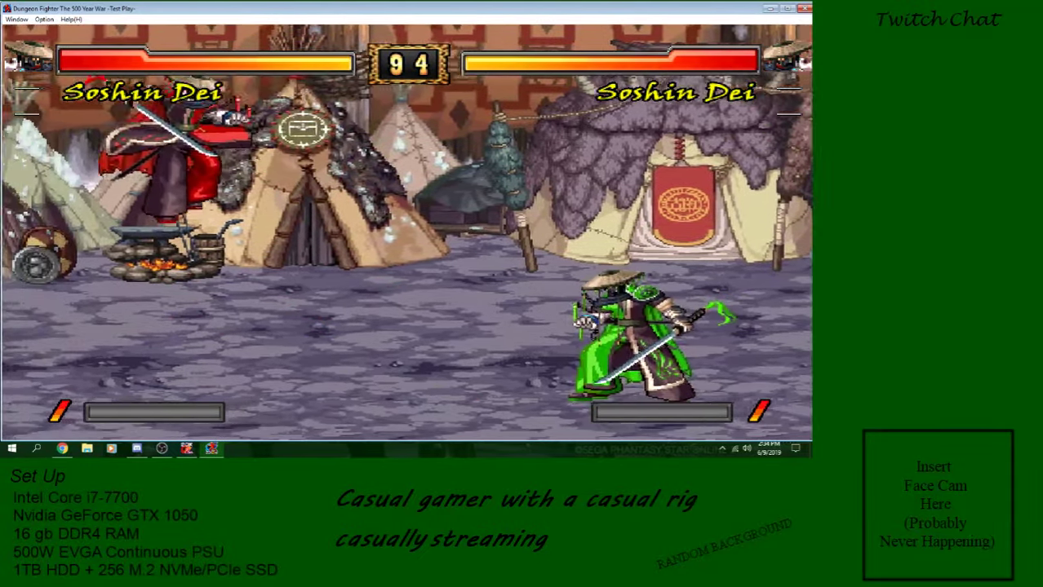
key("Down")
key("Up")
key("Down")
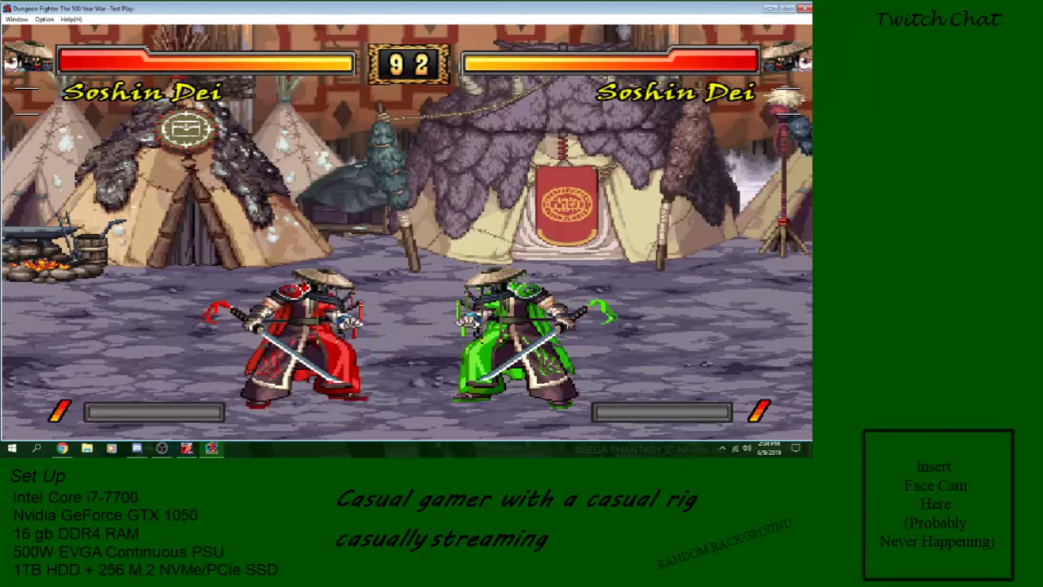
key("Left")
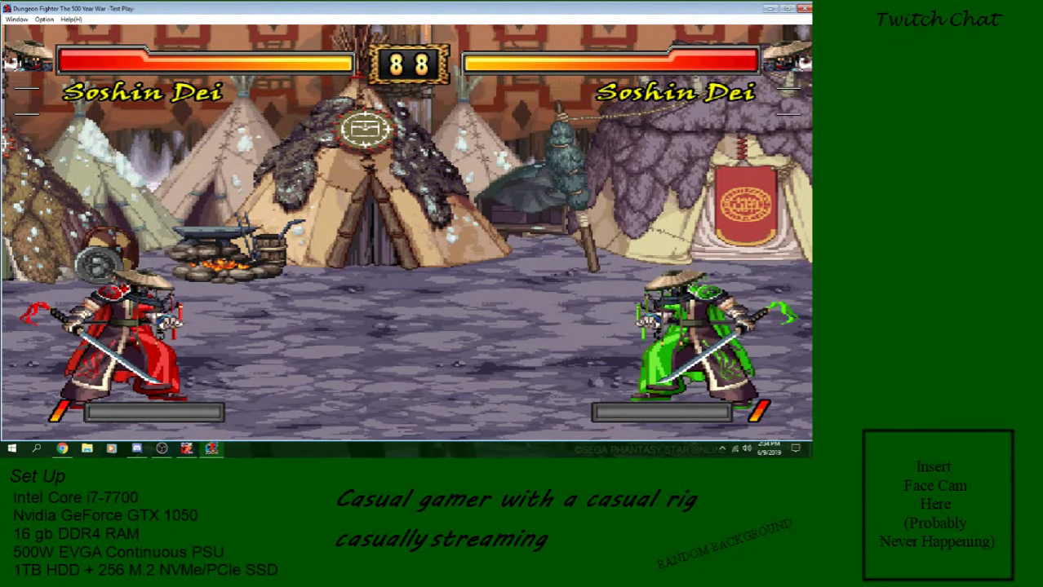
key("Right")
key("Up")
key("Up")
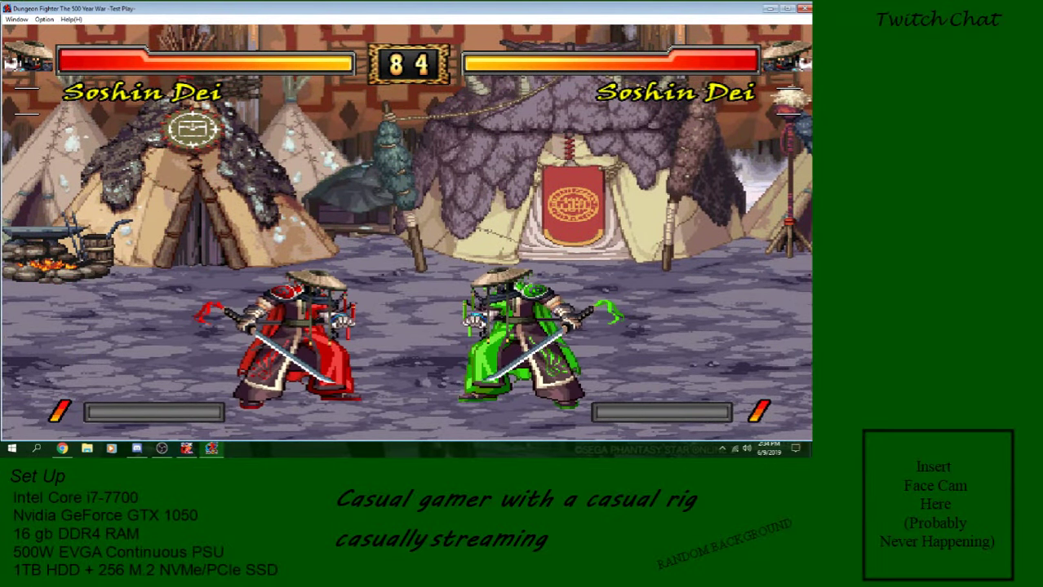
key("Left")
key("Left")
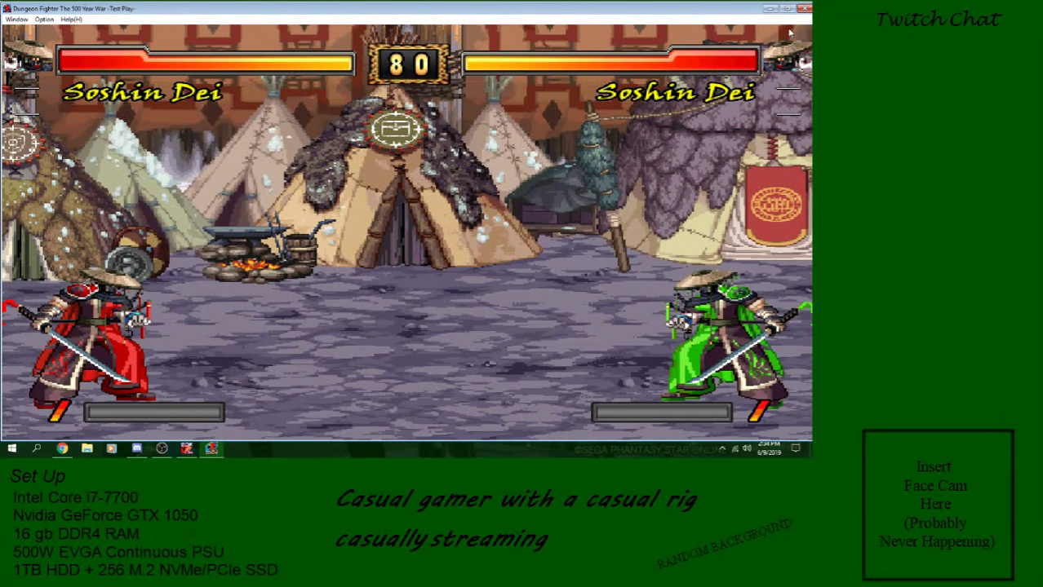
key("Escape")
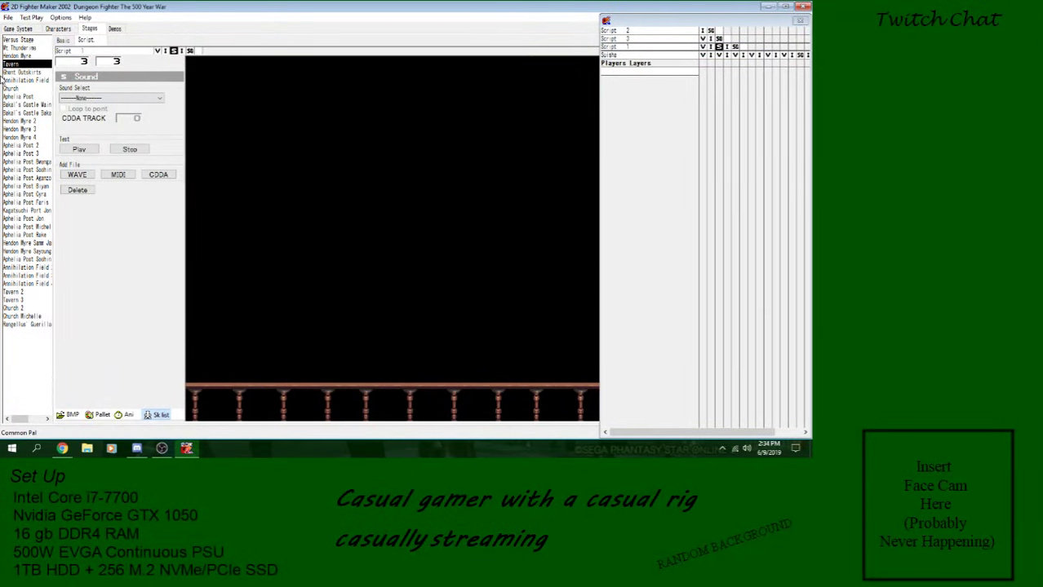
Start another test game with the background stage set to Tavern.
left_click(31, 17)
left_click(97, 115)
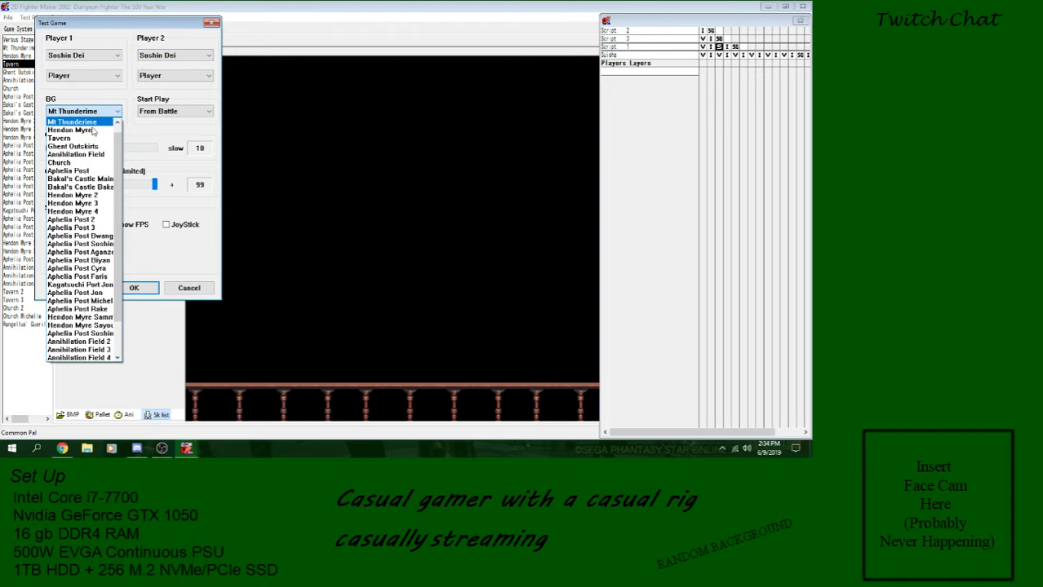
left_click(90, 138)
left_click(131, 289)
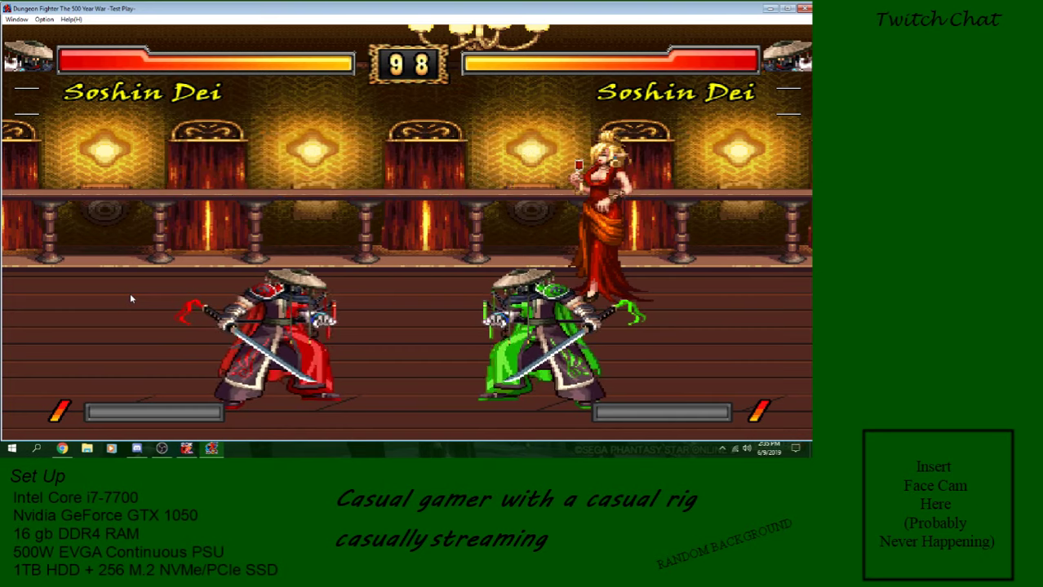
Walk Player 1 back and forth on the Tavern stage to test its footstep sounds, and close the test game.
key("Left")
key("Left")
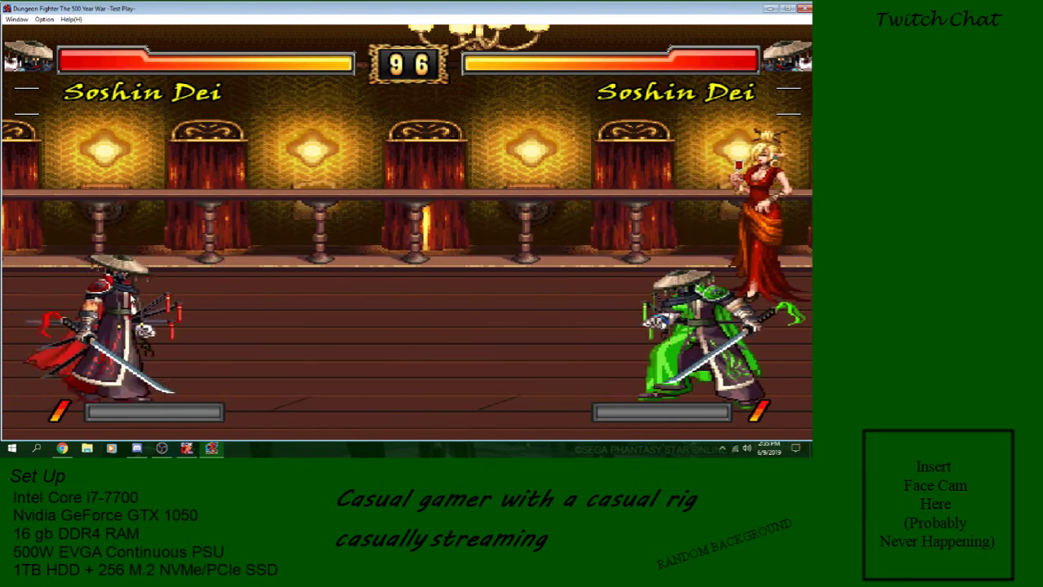
key("Right")
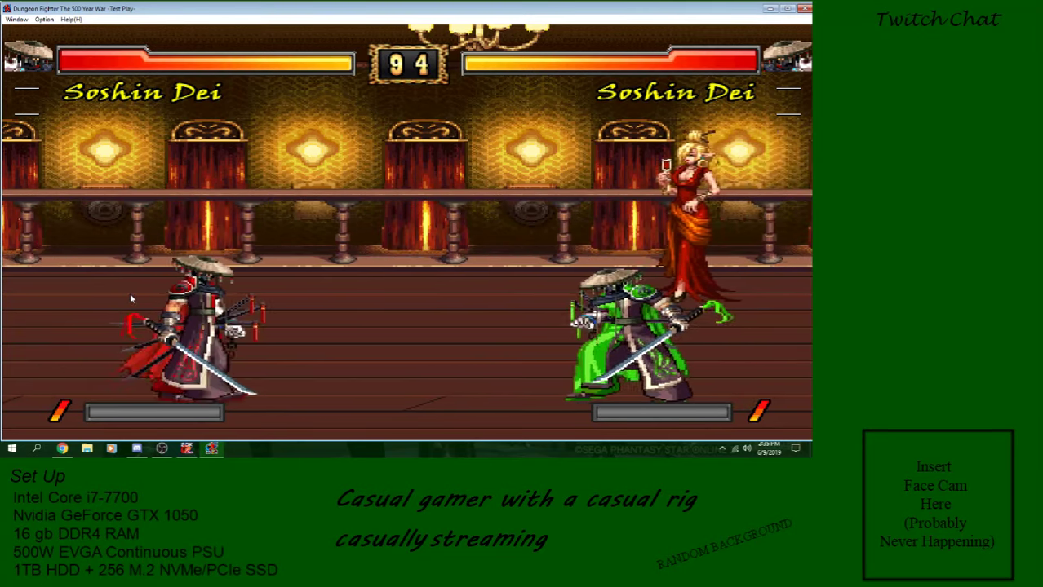
key("Left")
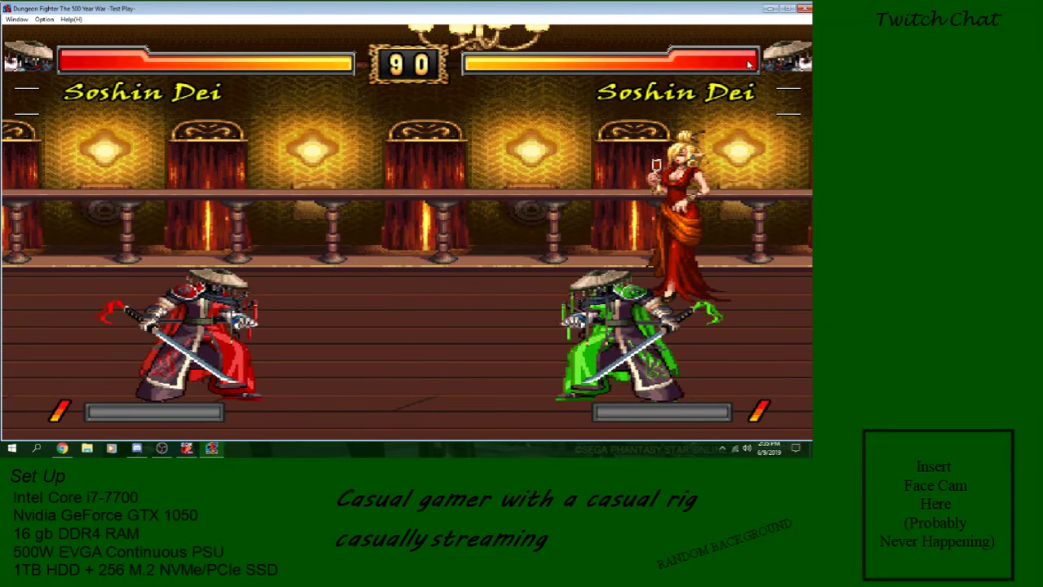
left_click(803, 9)
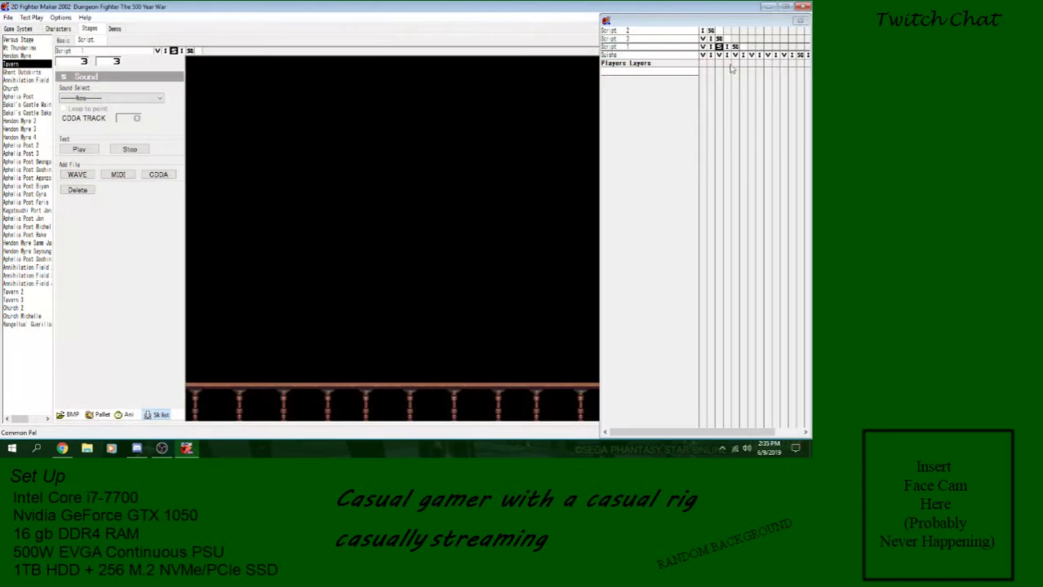
Open the project New Game.kgt from the Desktop folder Media-Entertainment, 2D Fighter Maker 2002, New Game.
left_click(7, 17)
left_click(28, 35)
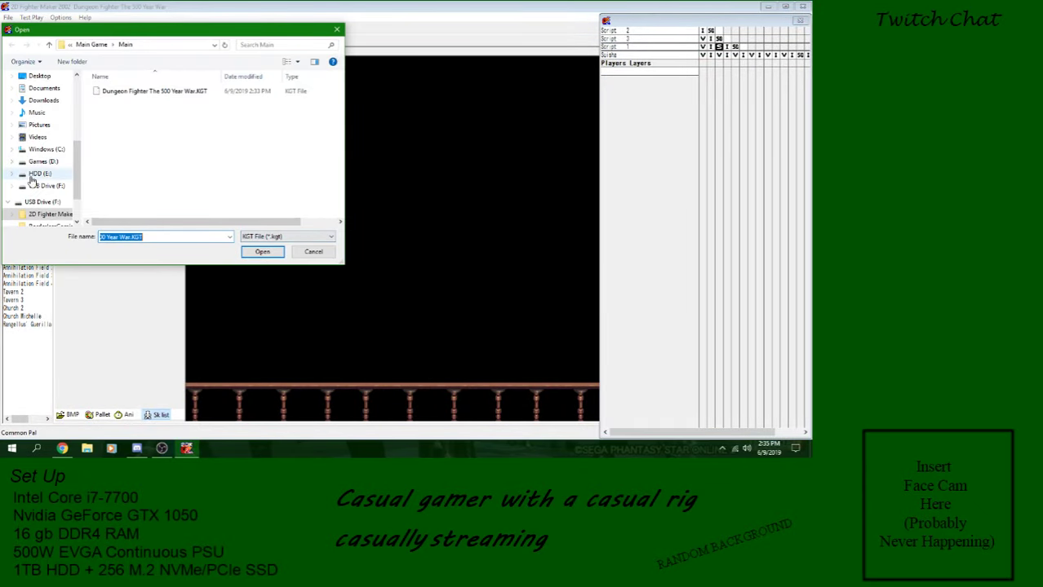
scroll(43, 96, "up", 1)
left_click(39, 103)
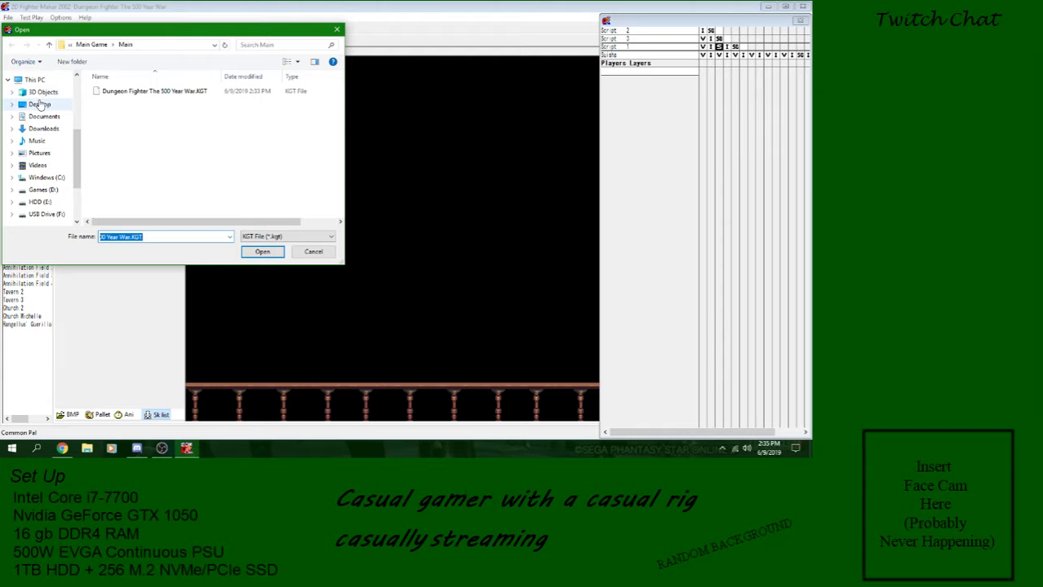
double_click(203, 114)
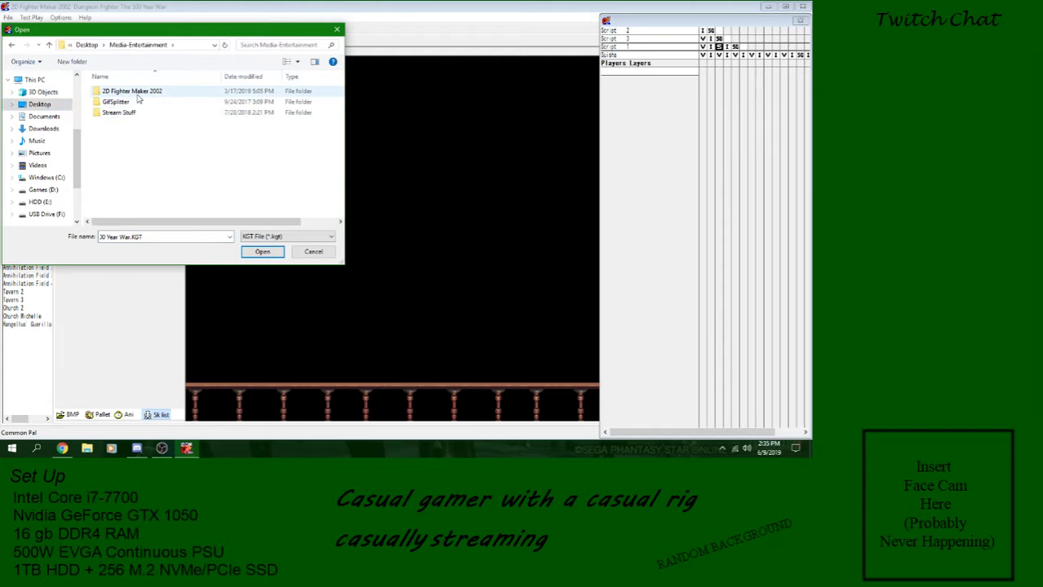
double_click(134, 91)
double_click(134, 117)
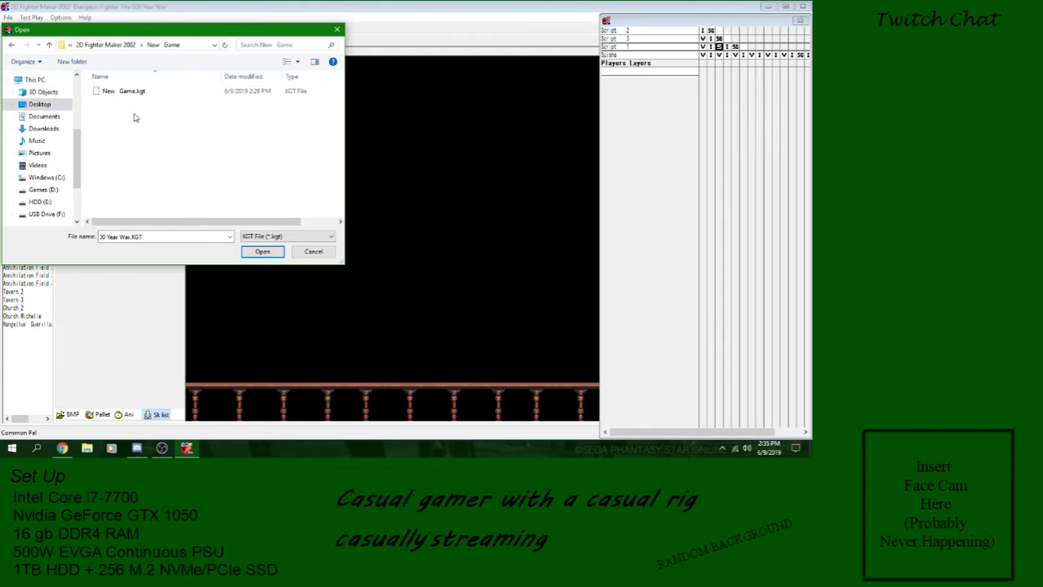
double_click(134, 93)
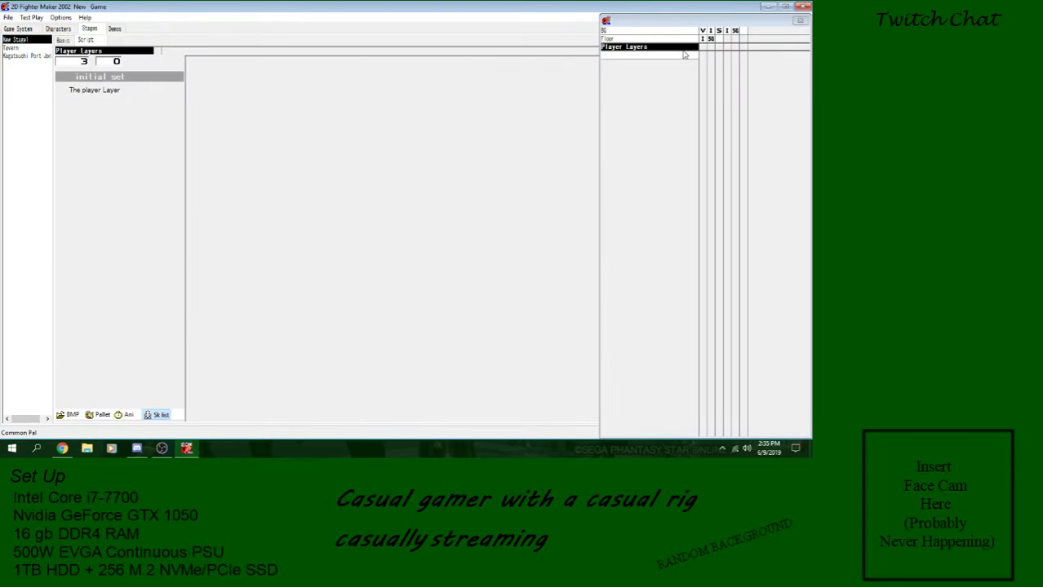
Check the New Game project's Character 1 skills and the Tavern stage's scripts.
left_click(58, 29)
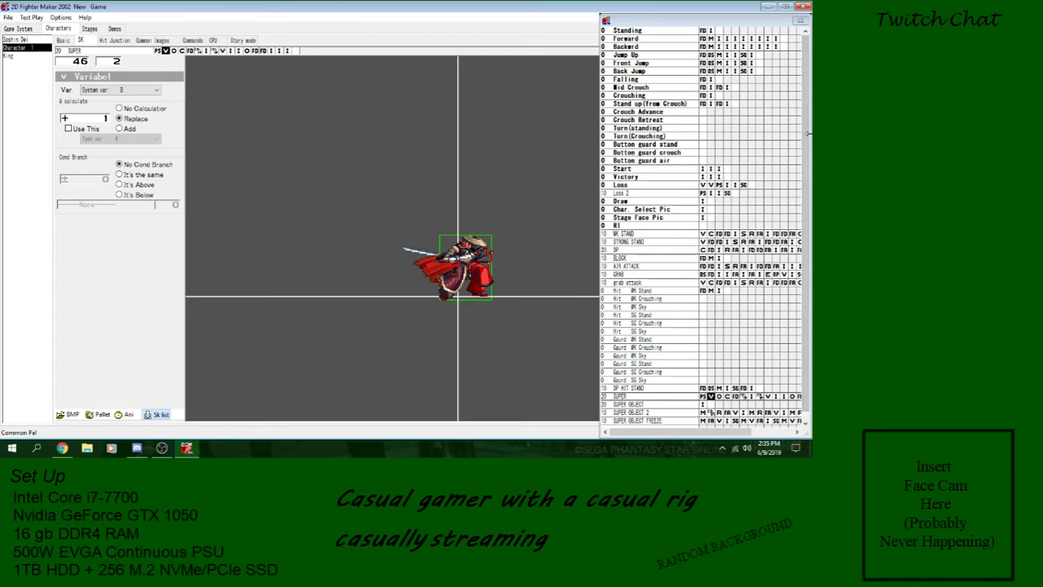
left_click(91, 28)
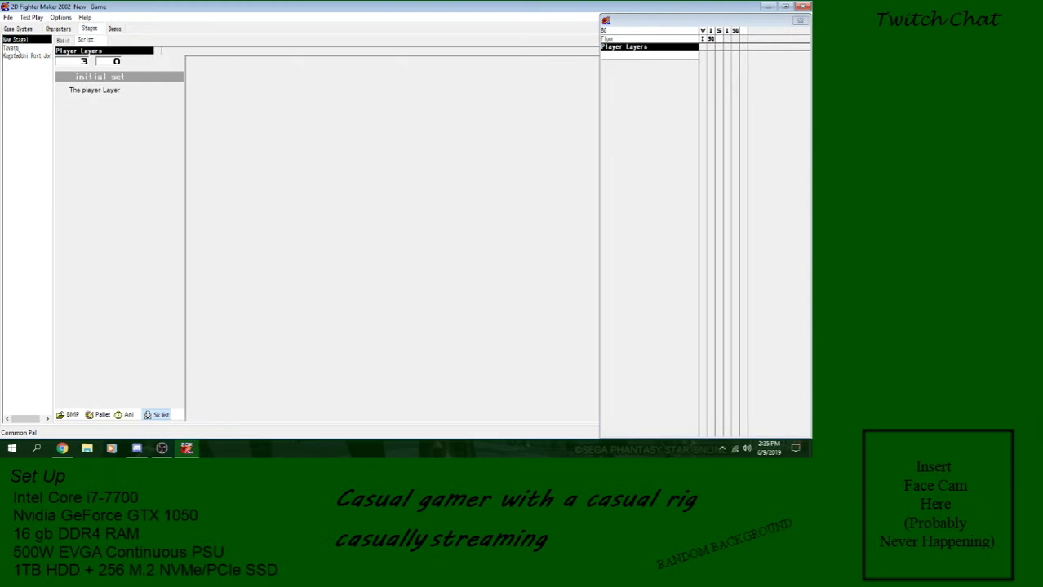
left_click(18, 56)
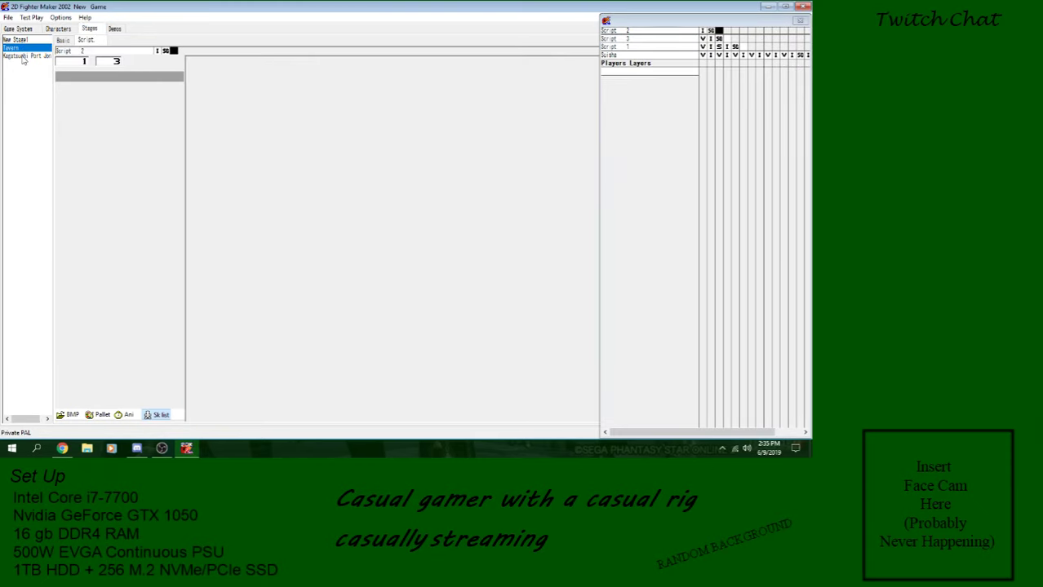
Insert a Call Skill block before the first image in Character 1's Forward skill.
left_click(58, 28)
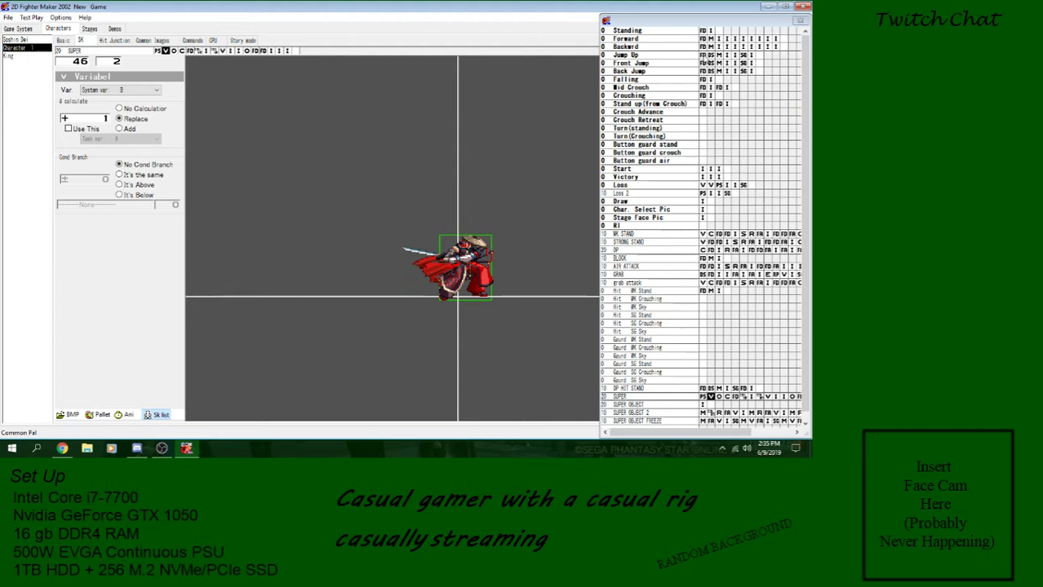
left_click(718, 39)
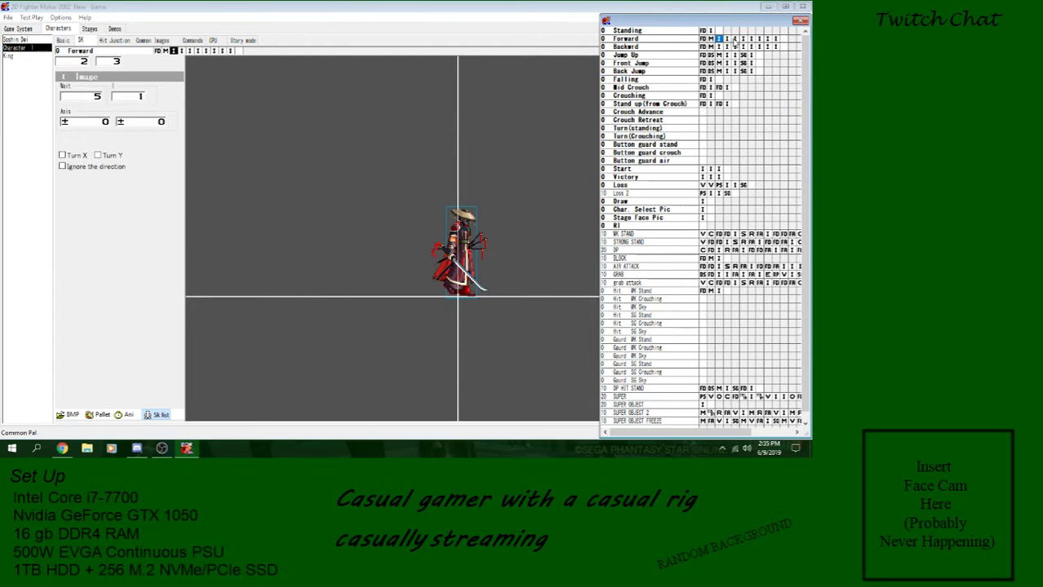
left_click(726, 39)
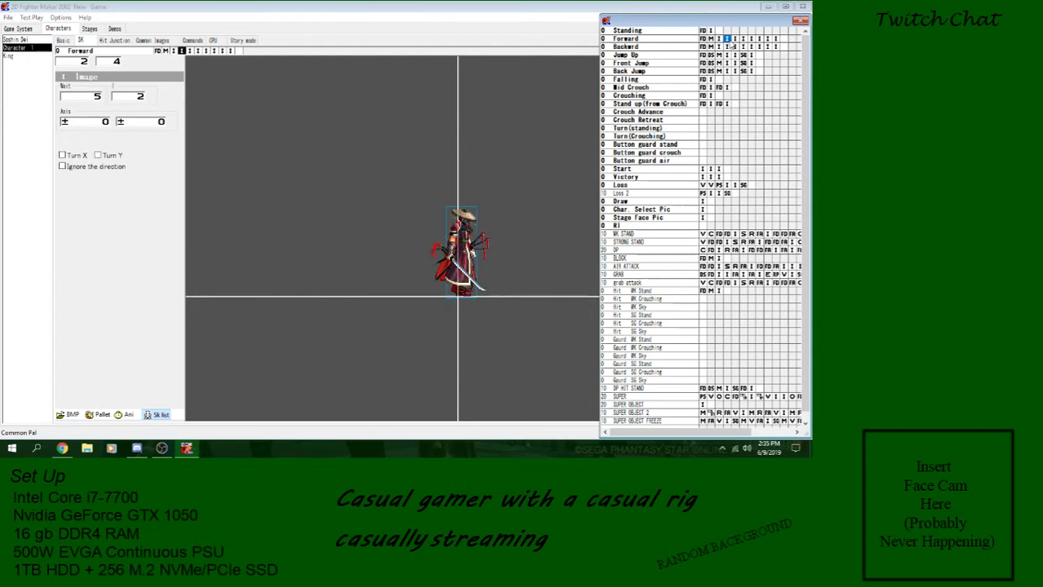
right_click(722, 40)
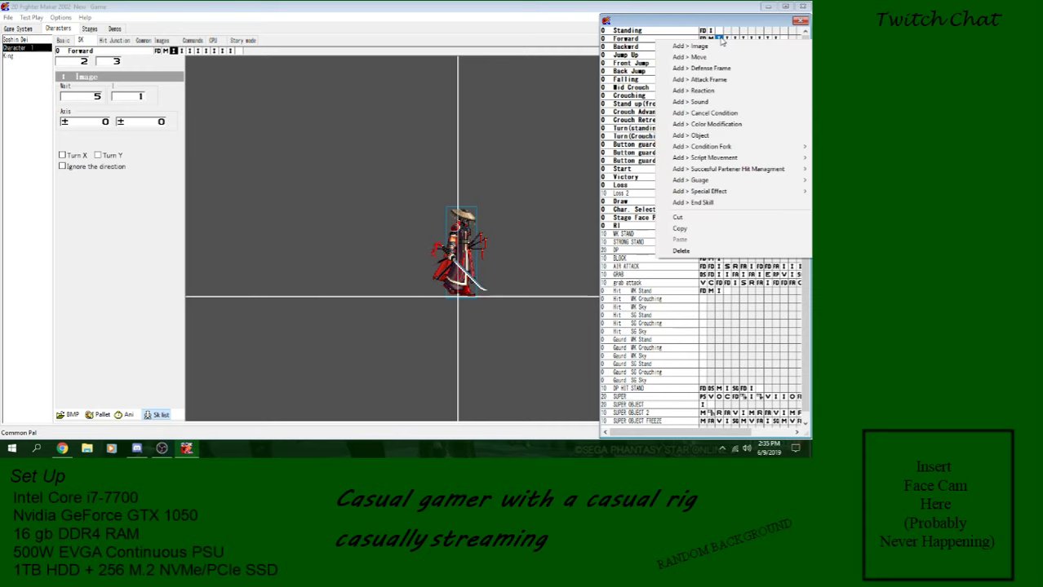
mouse_move(736, 147)
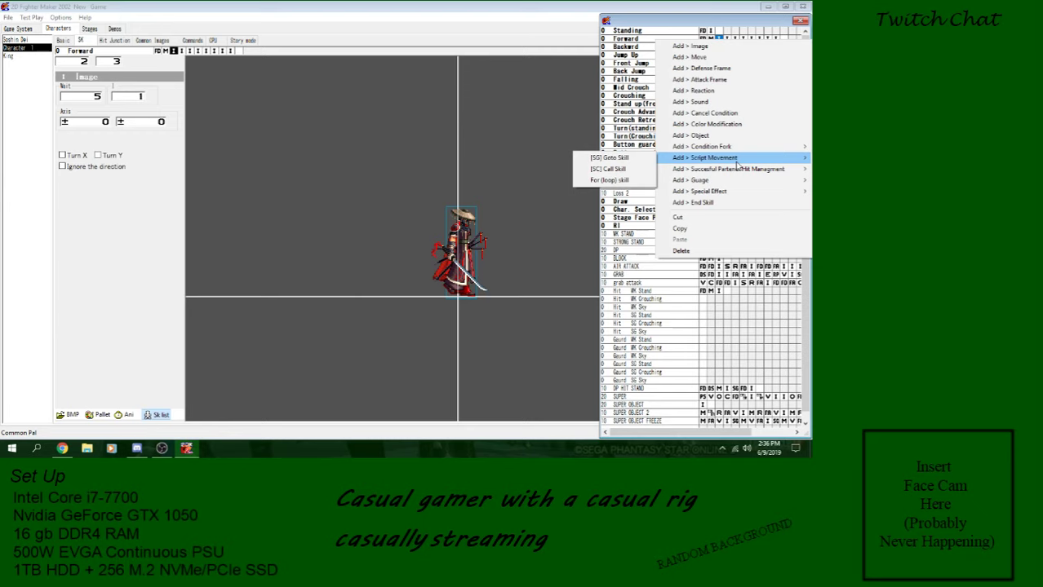
left_click(586, 171)
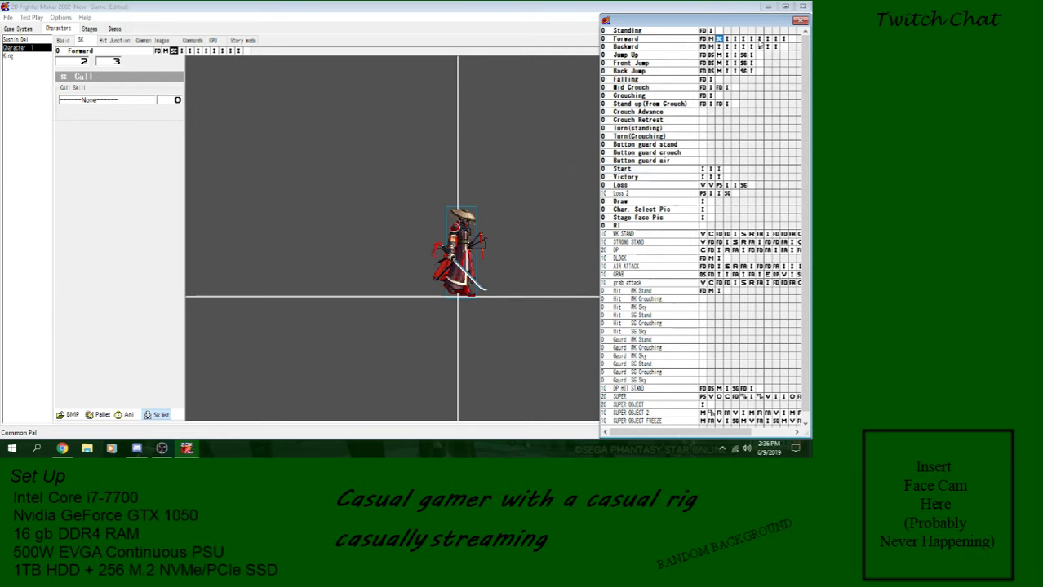
Insert a second Call Skill block before the fourth image in Character 1's Forward skill.
left_click(759, 39)
left_click(752, 39)
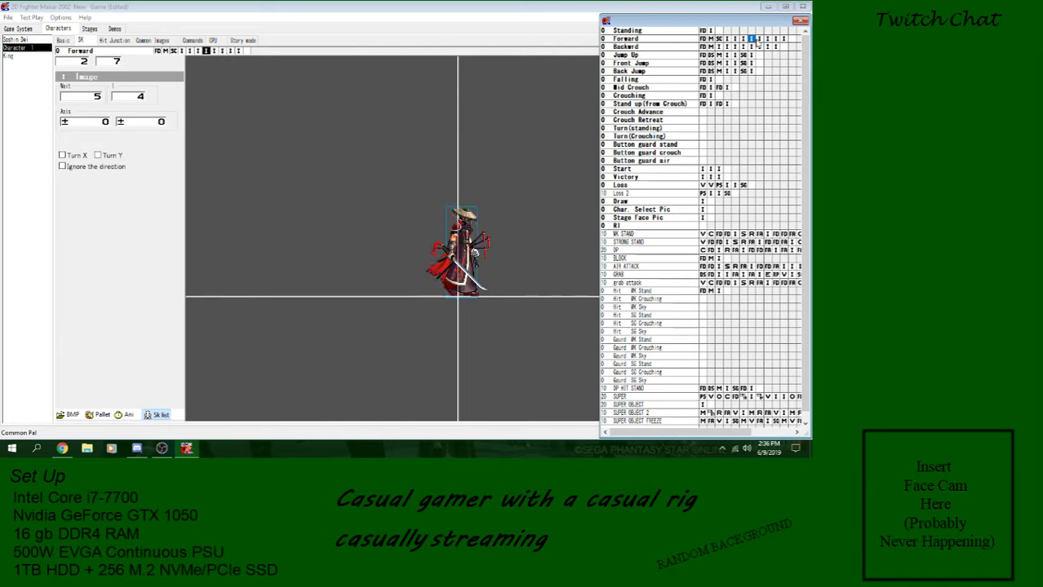
left_click(728, 39)
key("Right")
key("Right")
key("Right")
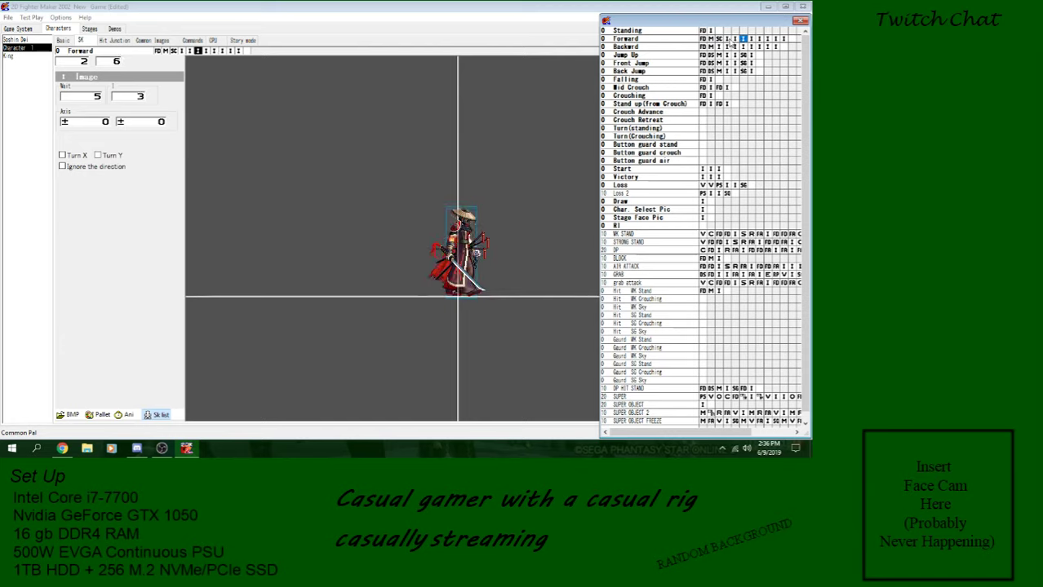
key("Left")
key("Right")
right_click(758, 41)
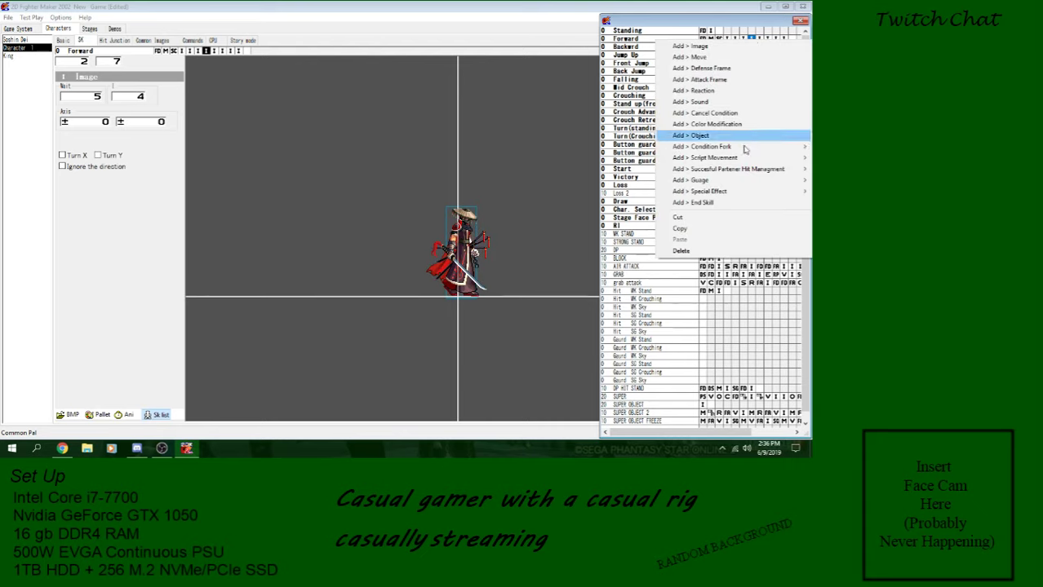
mouse_move(752, 157)
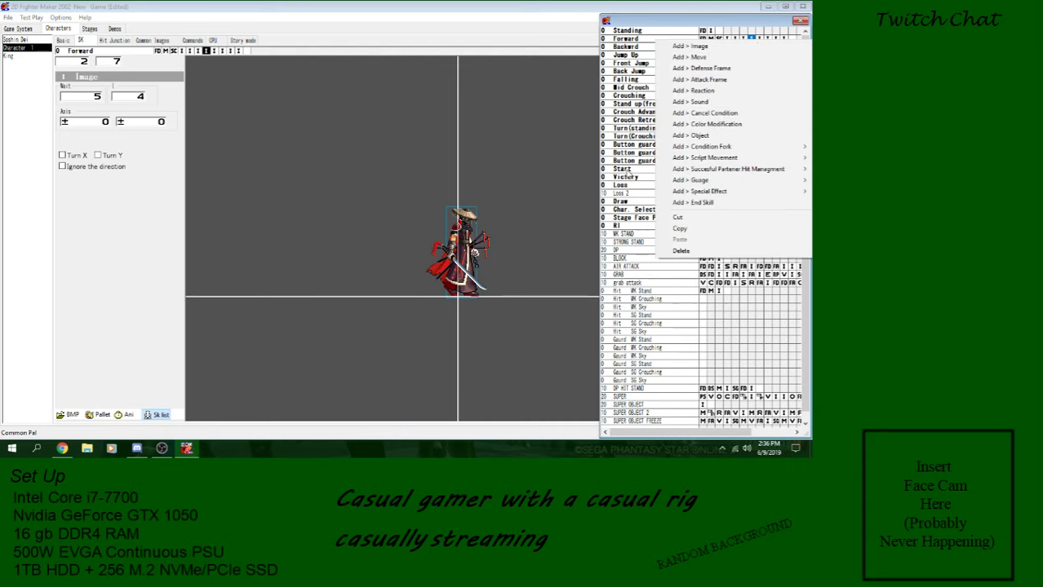
left_click(618, 169)
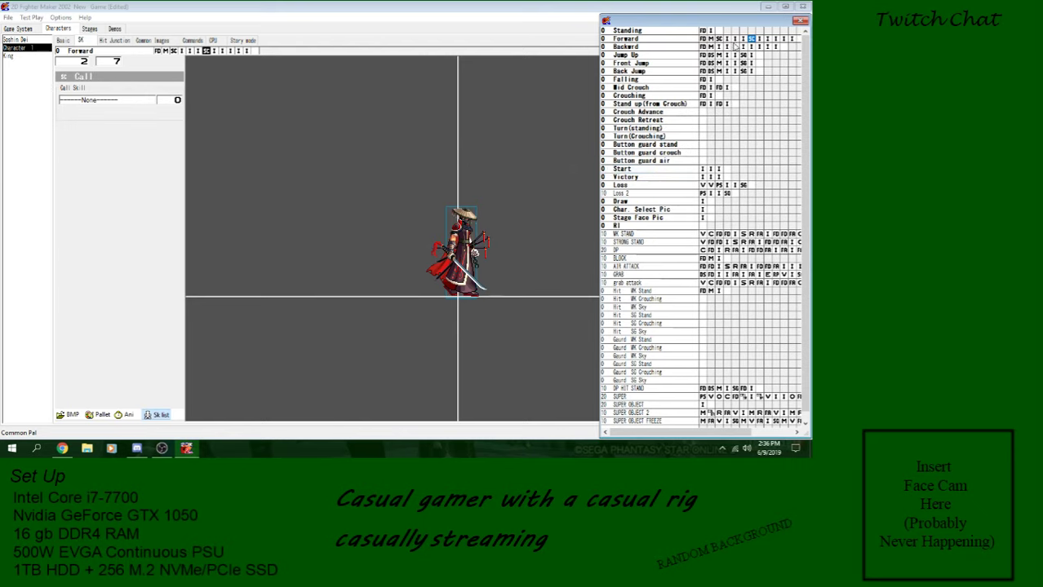
Add a new skill named "step sound effect" between the Backward and Jump Up skills.
left_click(685, 46)
left_click(685, 55)
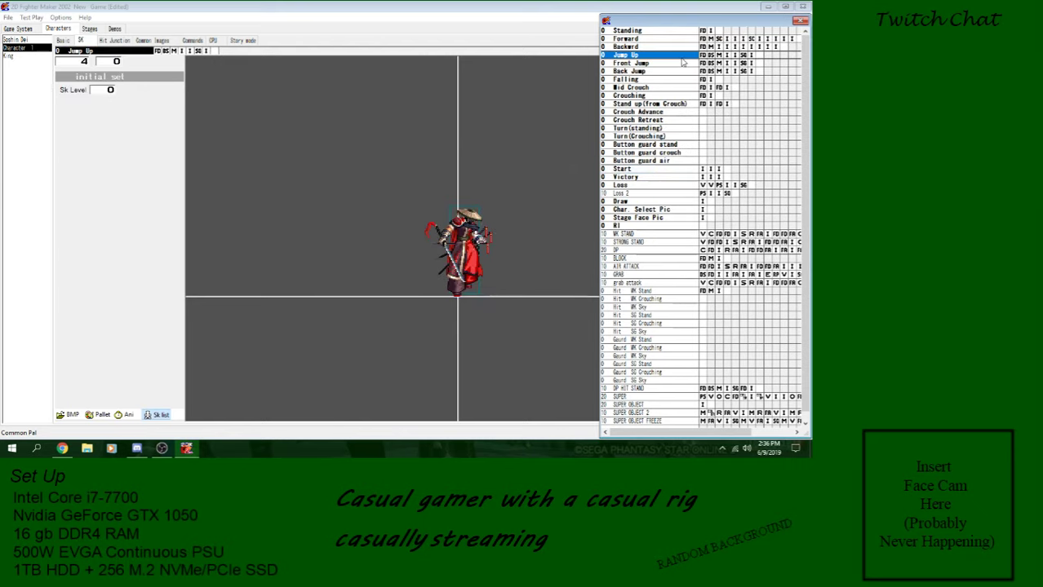
right_click(684, 56)
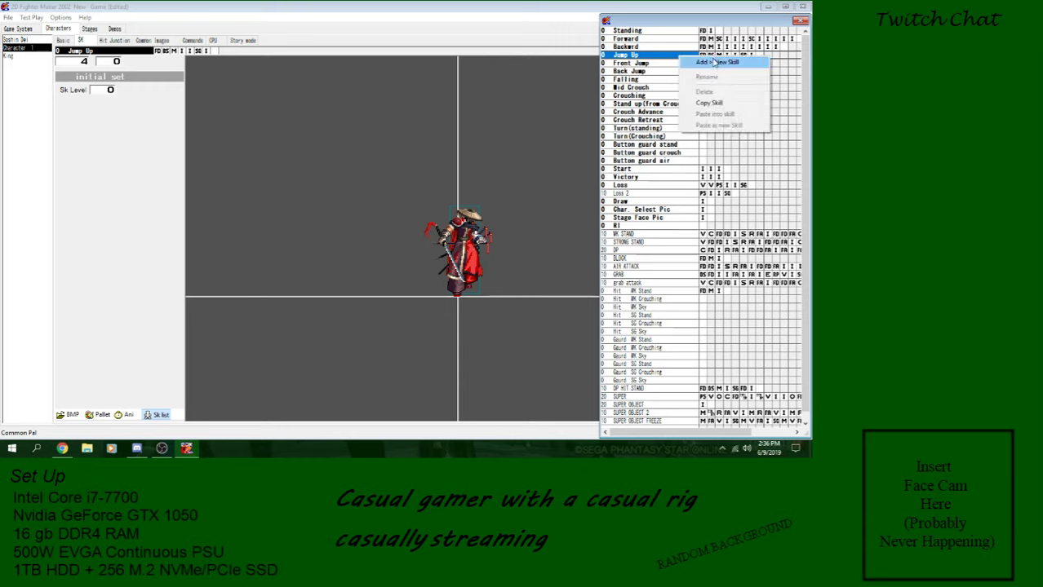
left_click(711, 64)
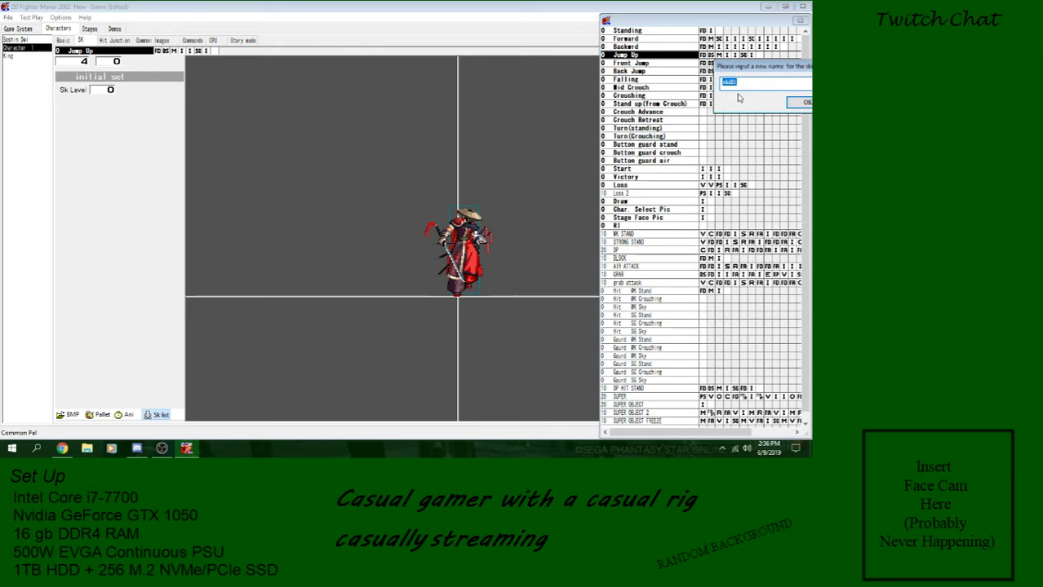
type("step sd")
key("BackSpace")
type("ound effect")
key("Return")
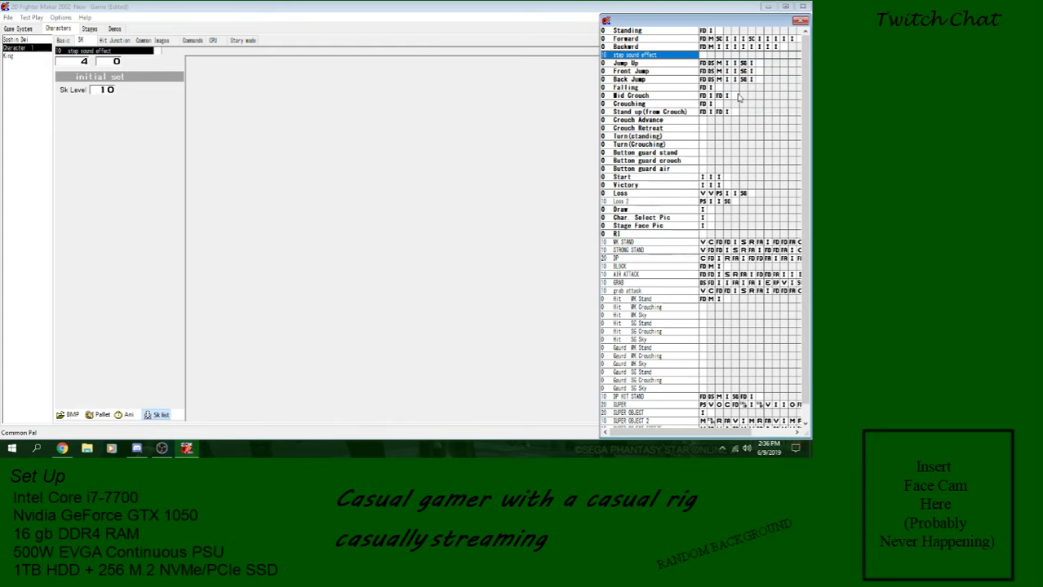
Add a Variable block to the step sound effect skill that branches when System var C is the same as 1.
right_click(671, 57)
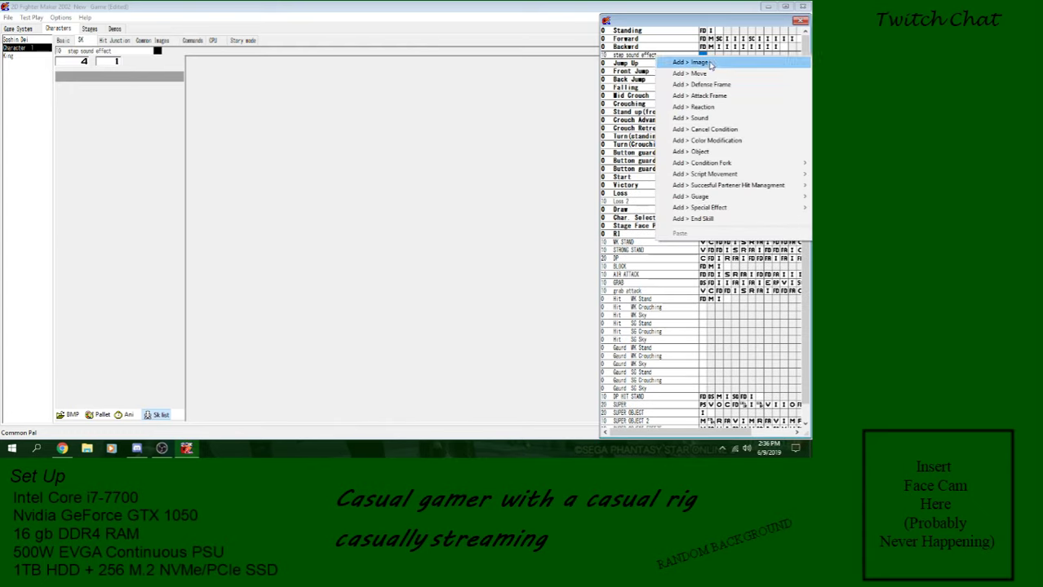
mouse_move(688, 164)
left_click(578, 163)
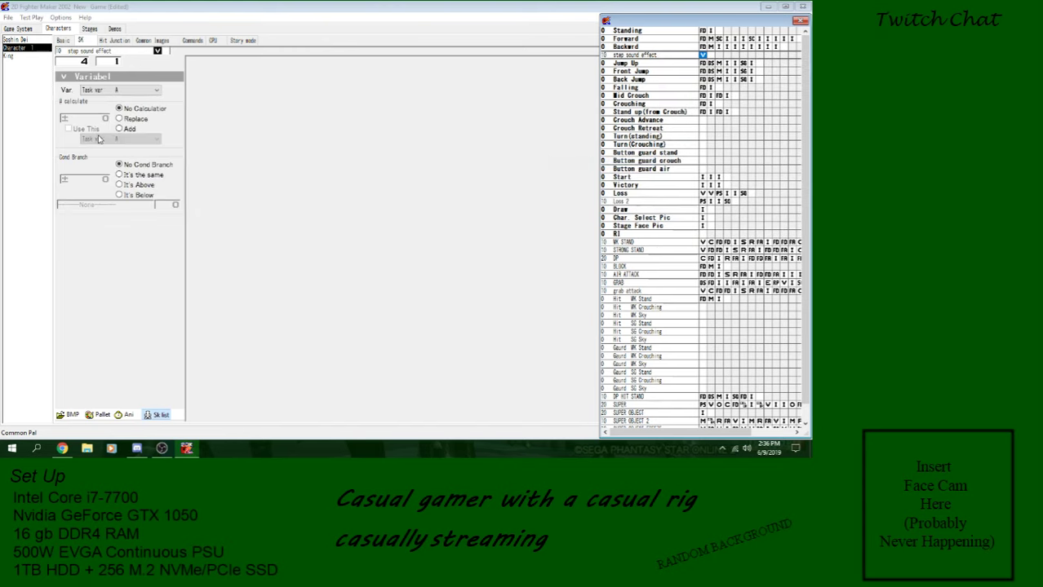
left_click(131, 90)
scroll(121, 196, "down", 6)
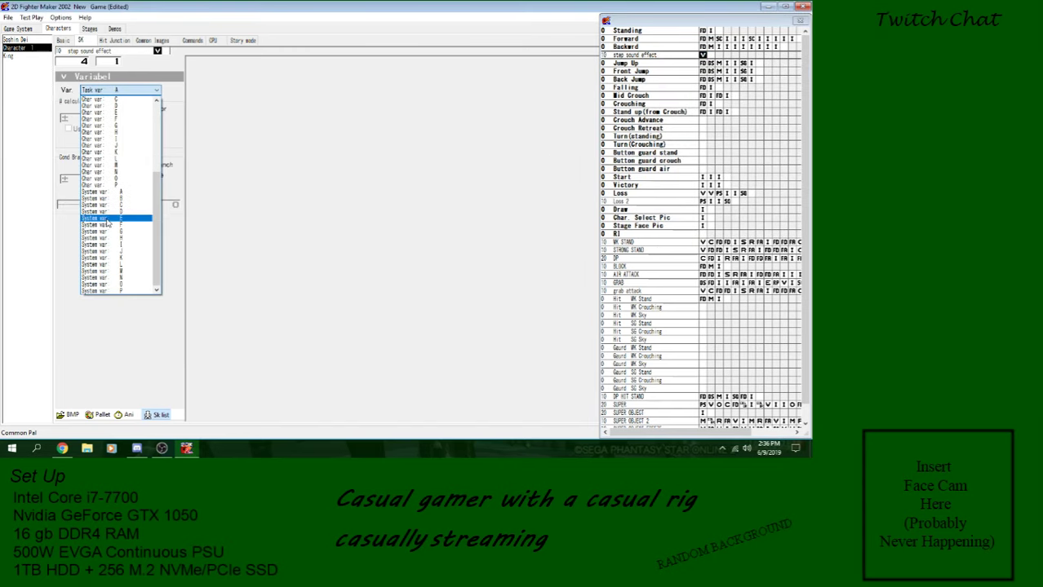
left_click(122, 194)
left_click(135, 90)
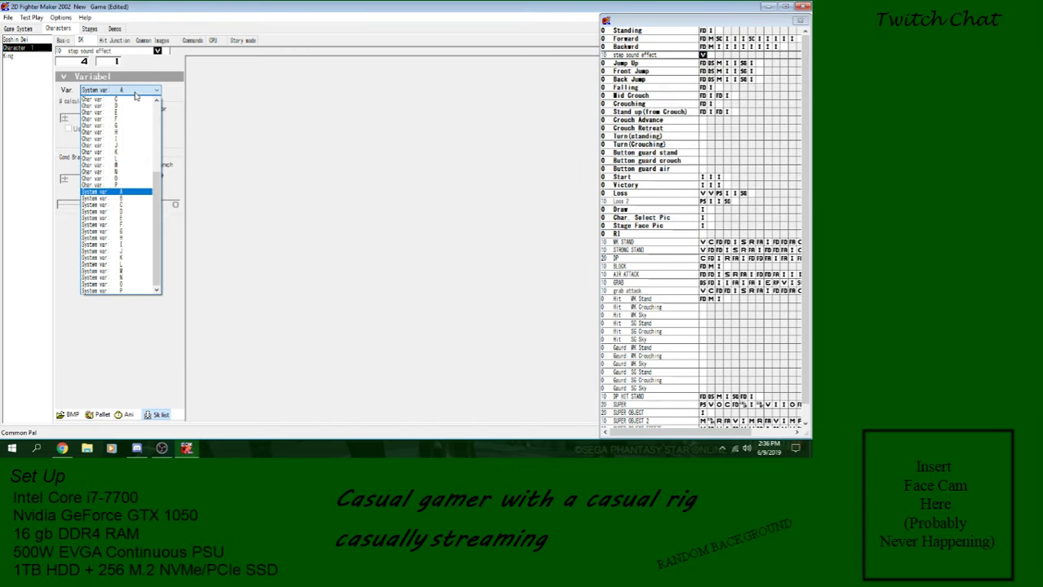
left_click(128, 205)
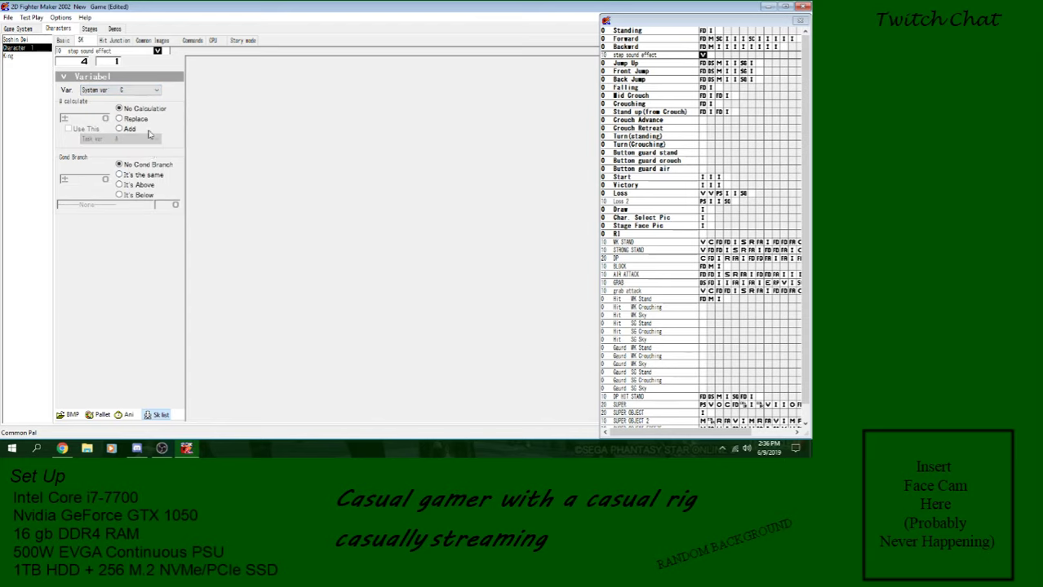
left_click(139, 176)
left_click(105, 178)
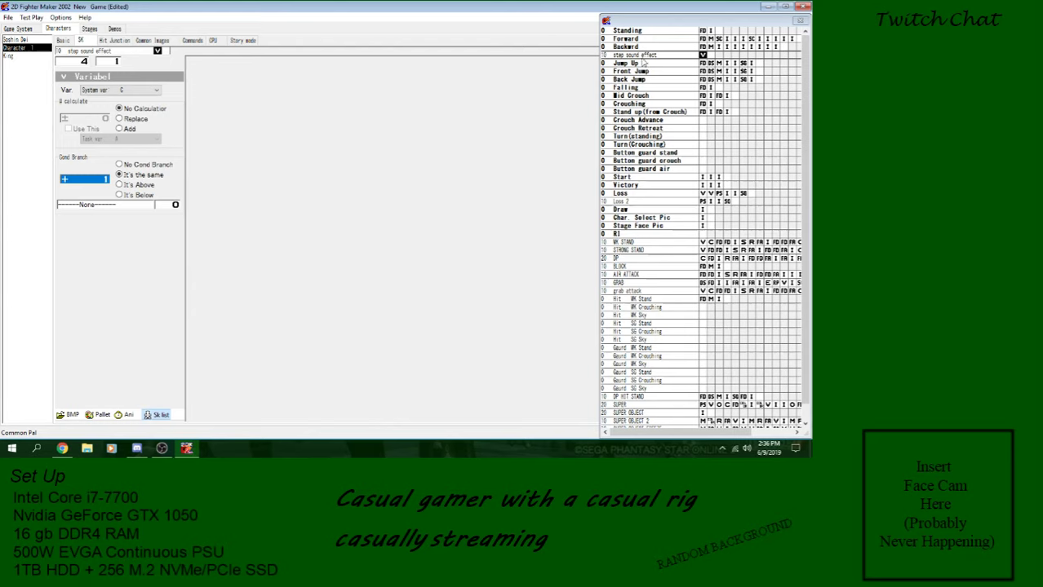
Append Sound, End, Sound and End blocks after the Variable block in the step sound effect skill.
right_click(709, 60)
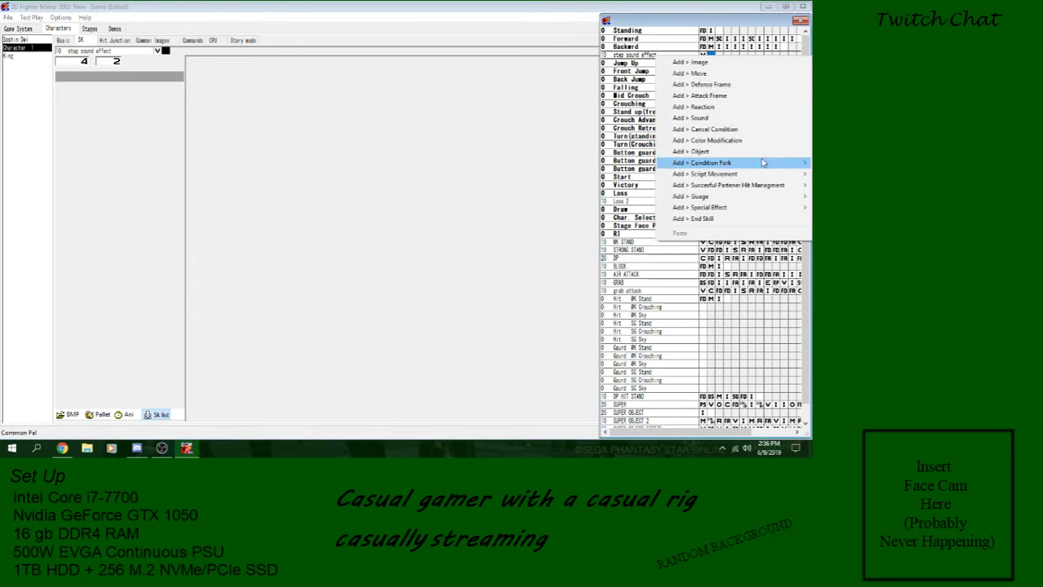
mouse_move(776, 169)
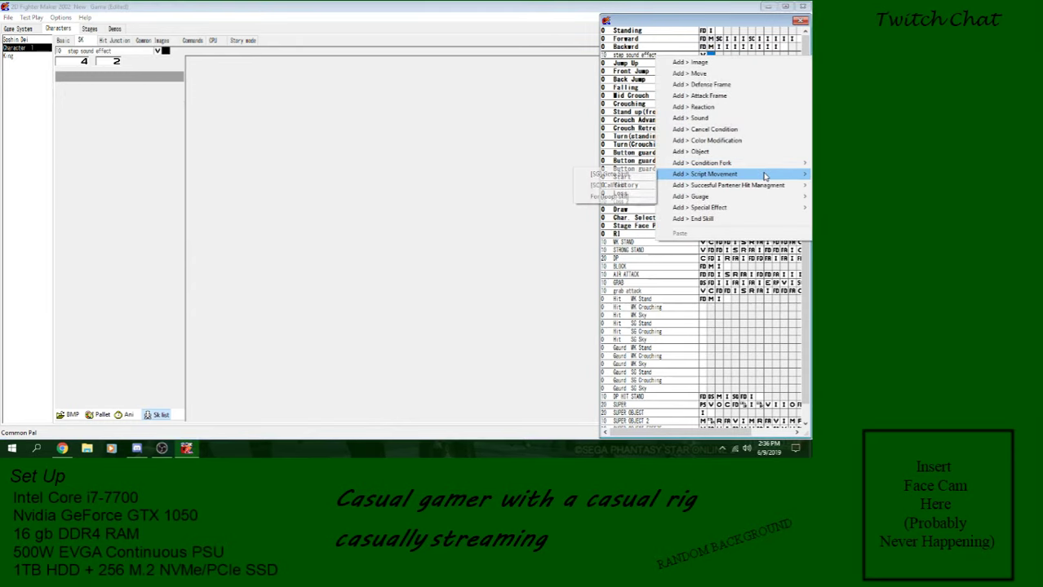
mouse_move(753, 190)
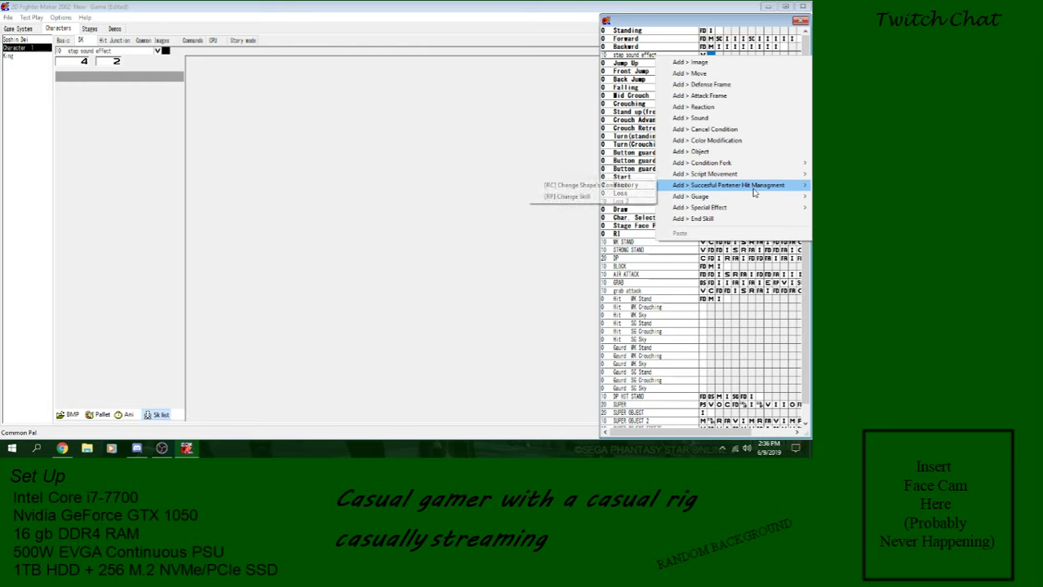
left_click(700, 117)
right_click(718, 55)
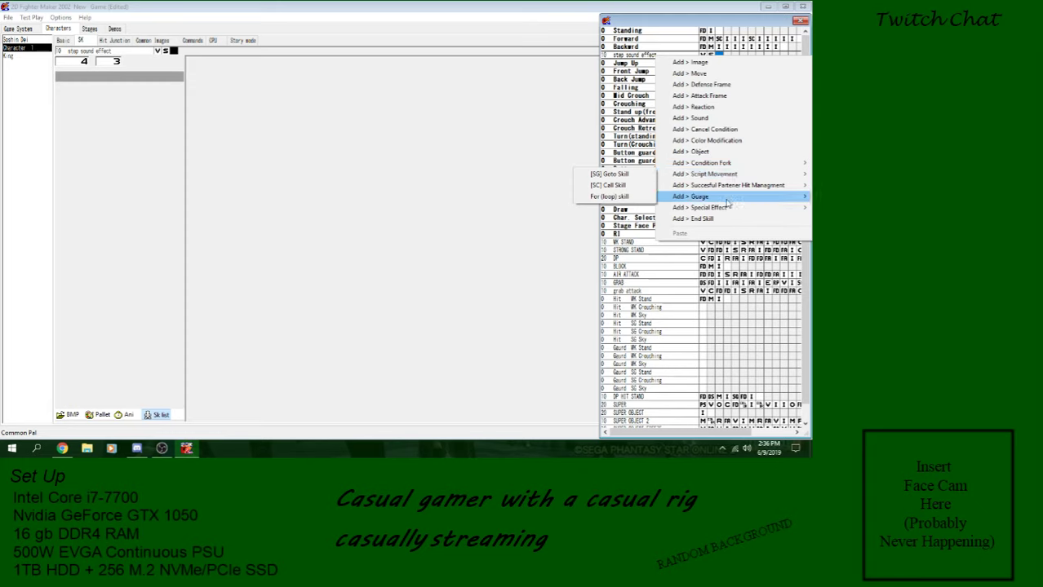
left_click(718, 218)
right_click(729, 56)
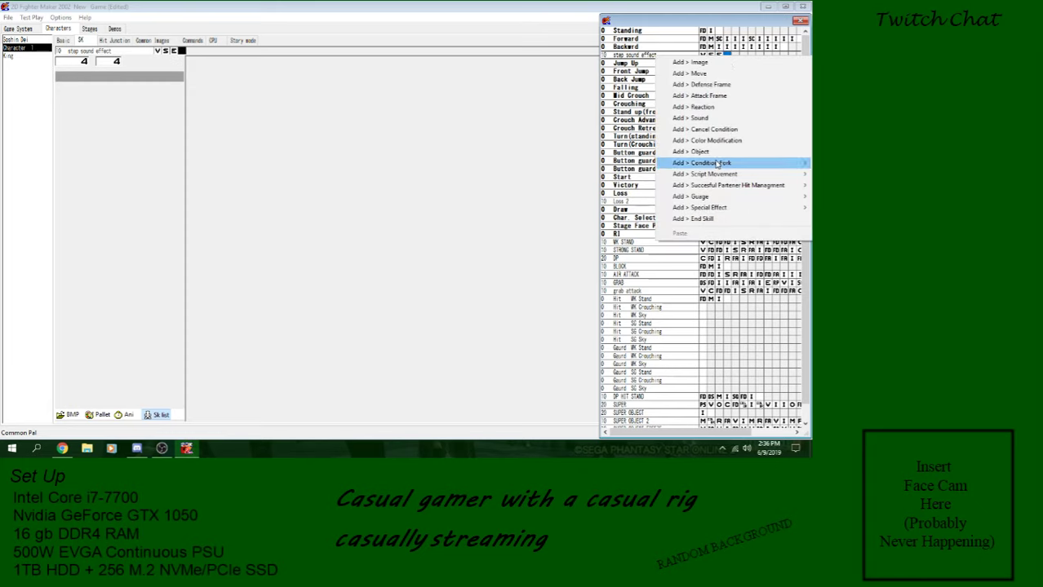
left_click(707, 119)
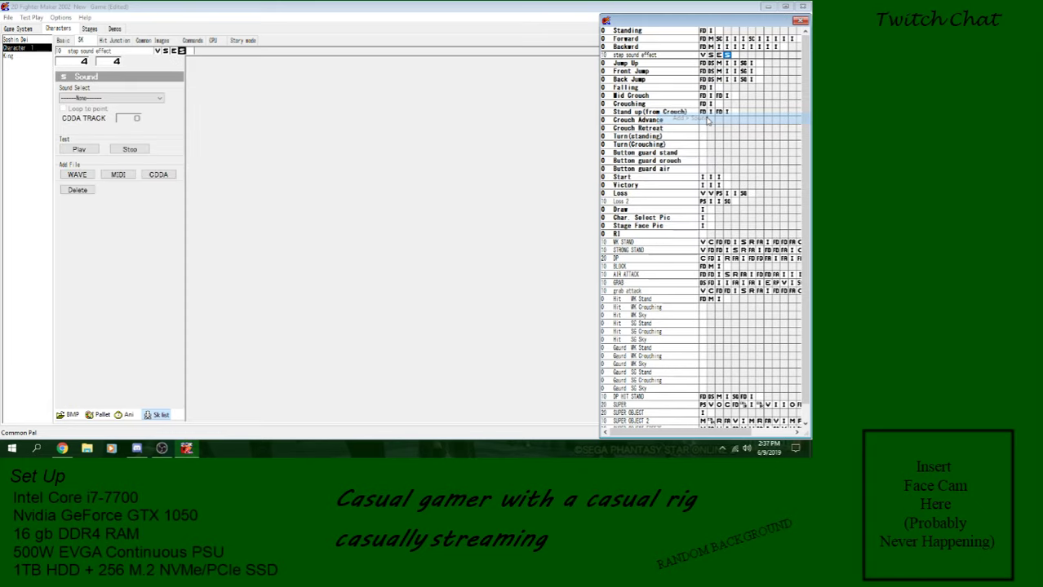
right_click(734, 56)
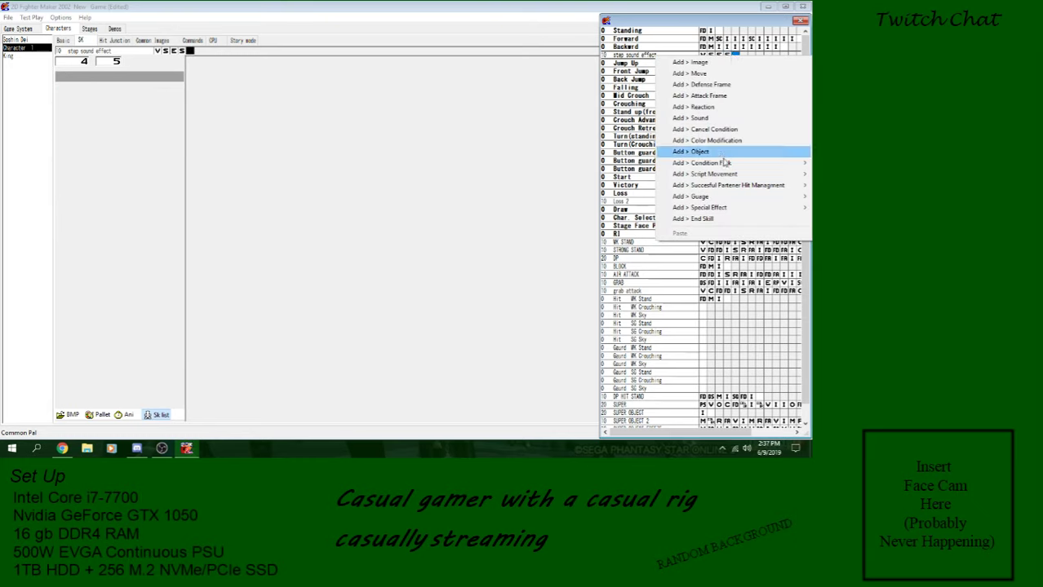
mouse_move(703, 162)
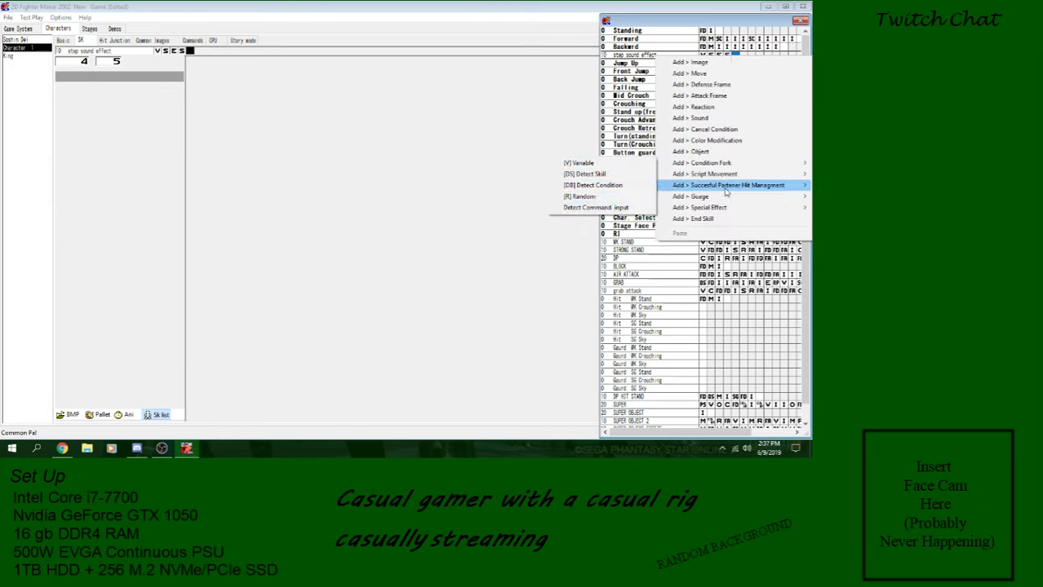
left_click(706, 221)
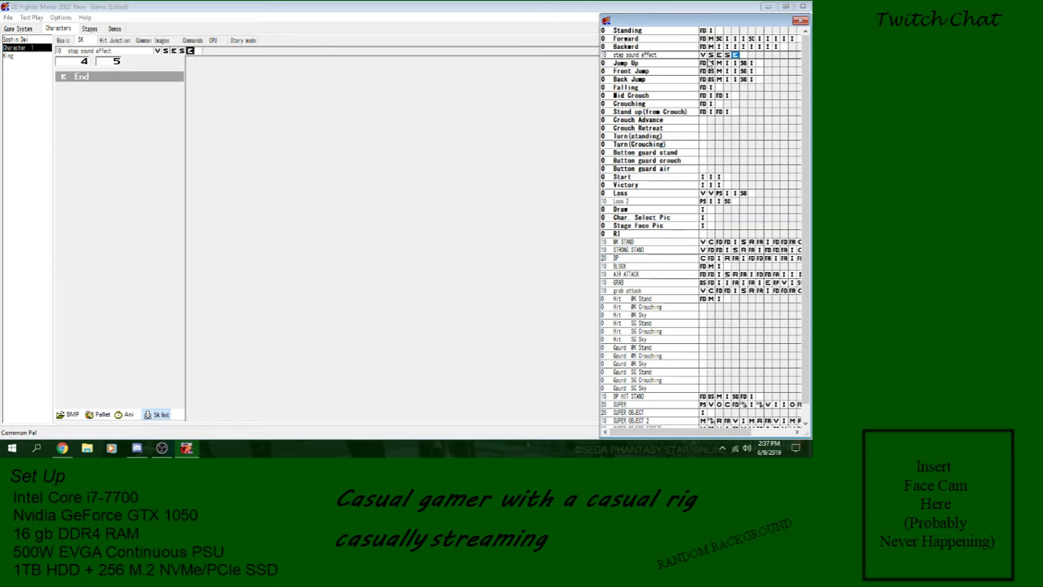
Insert a second Variable block before the first Sound block, branching when System var C is the same as 2.
right_click(710, 57)
mouse_move(704, 163)
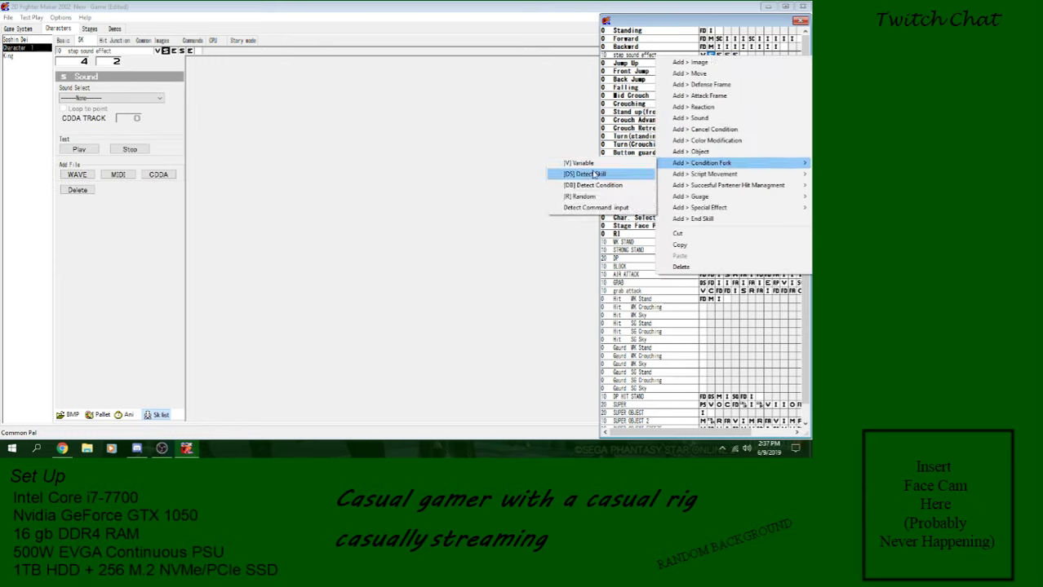
left_click(571, 161)
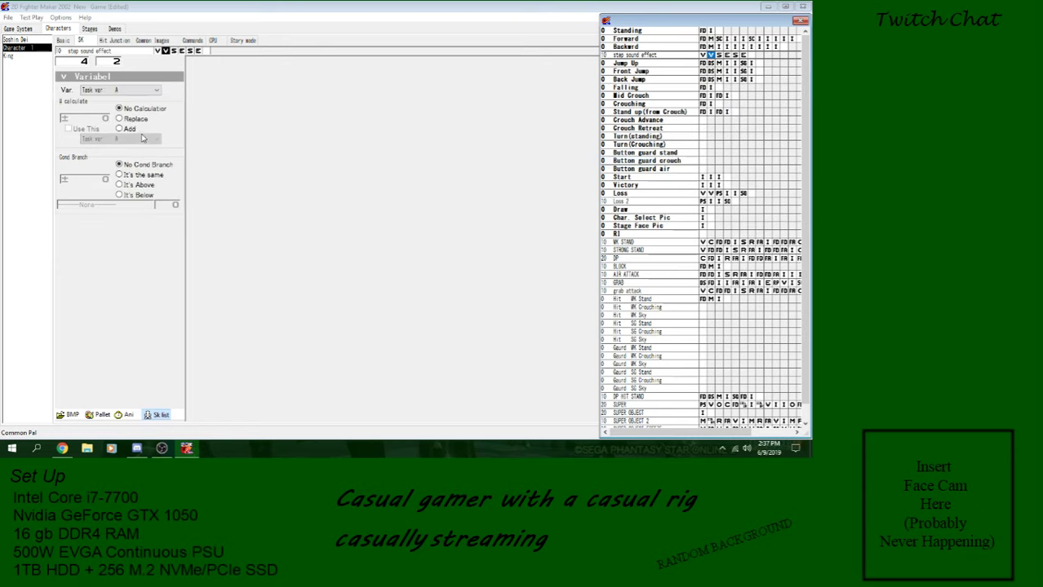
left_click(130, 89)
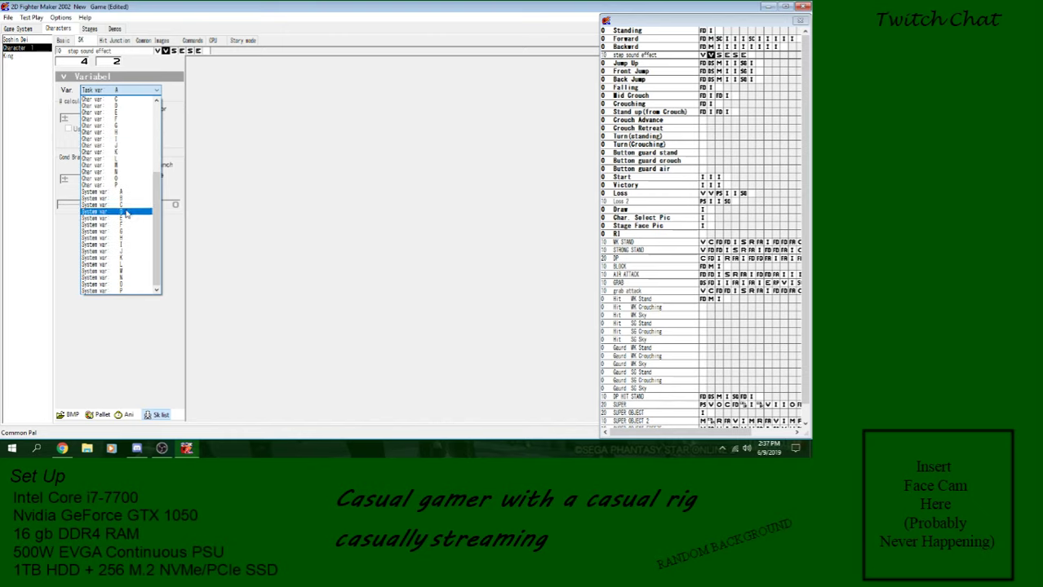
left_click(127, 212)
left_click(148, 176)
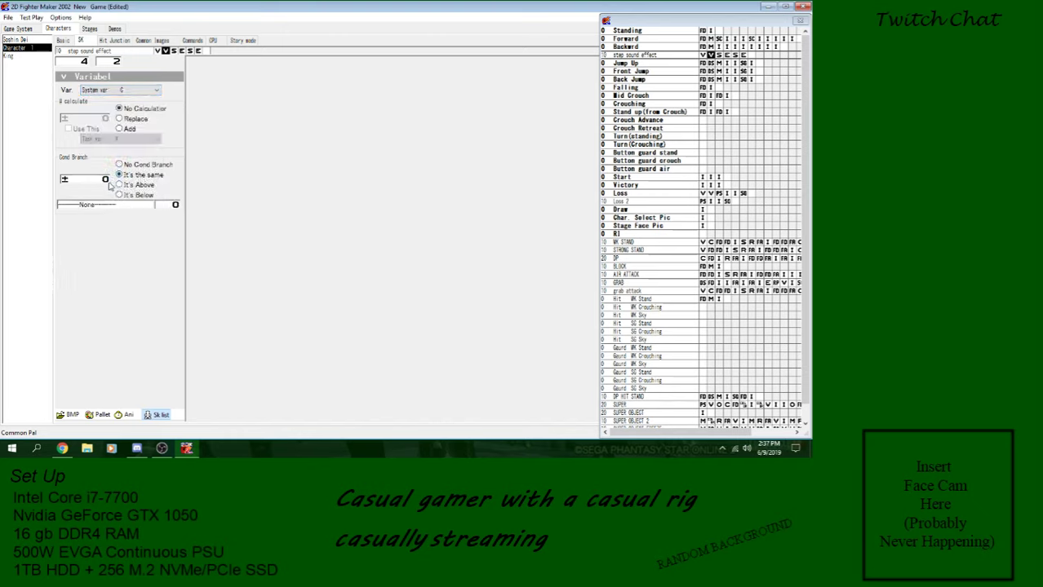
left_click(104, 180)
Set the second Variable block to branch to block 5 of step sound effect and the first Variable block to block 3.
left_click(108, 205)
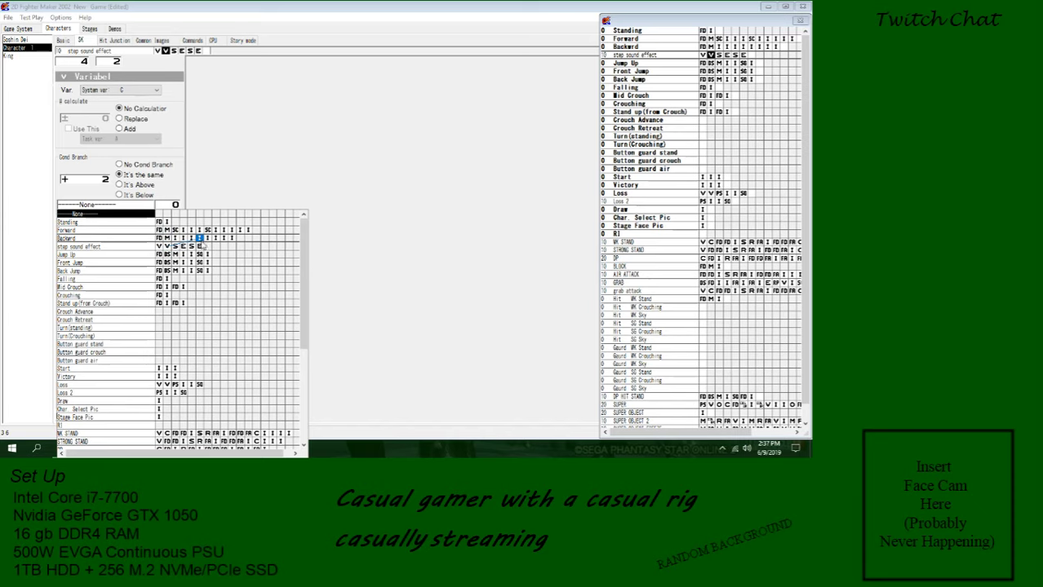
left_click(196, 250)
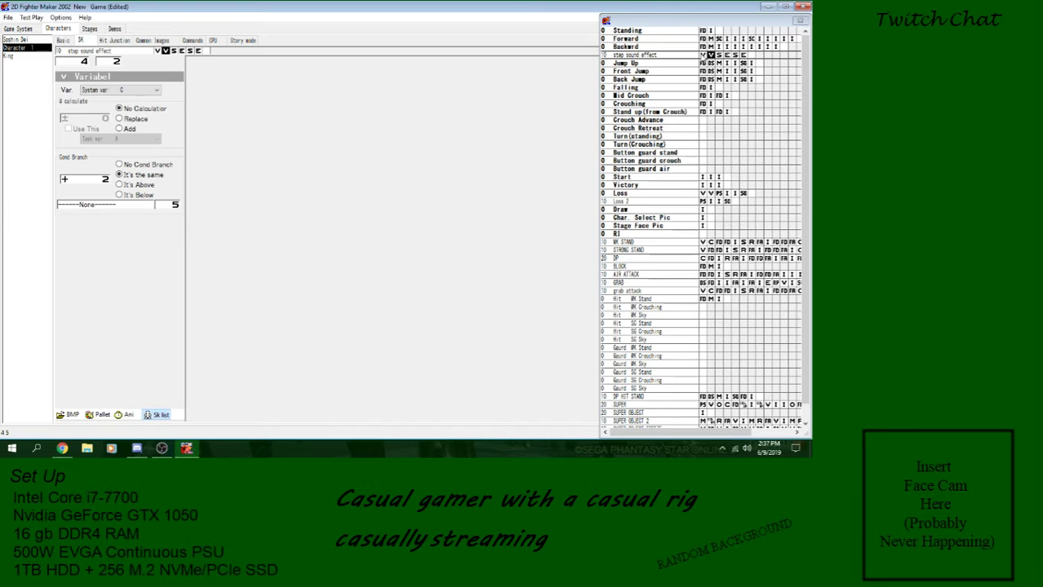
left_click(703, 55)
left_click(82, 206)
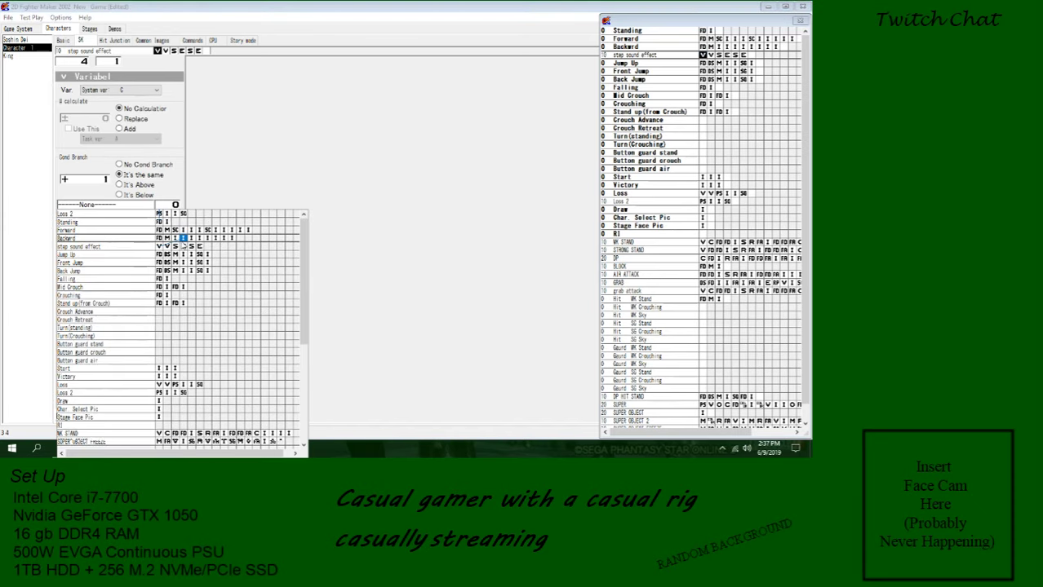
left_click(178, 255)
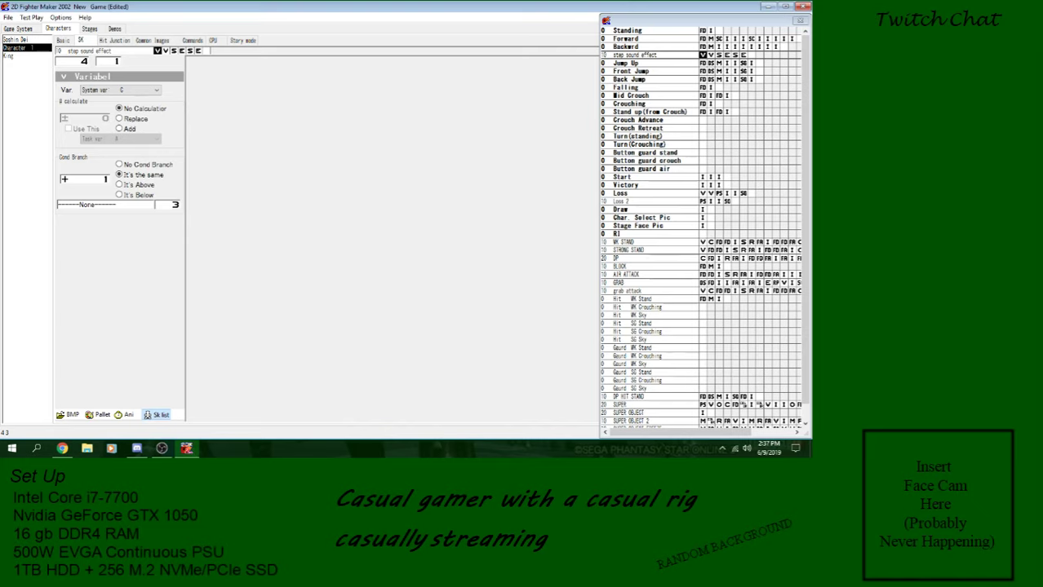
Assign pse_sword_05_converted.wav to the first Sound block of step sound effect, and switch to the stage scripts.
left_click(173, 50)
left_click(104, 100)
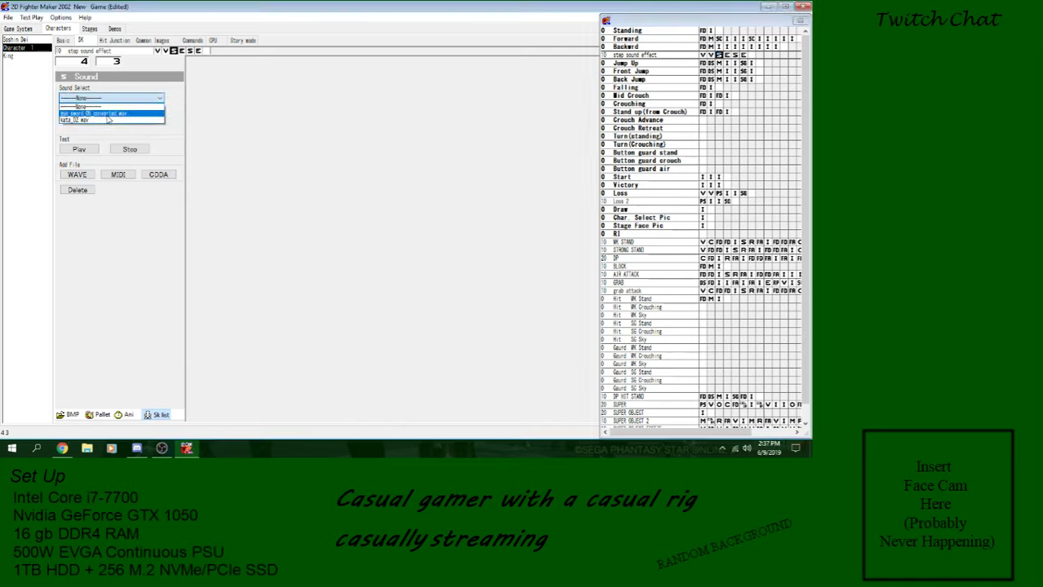
left_click(106, 115)
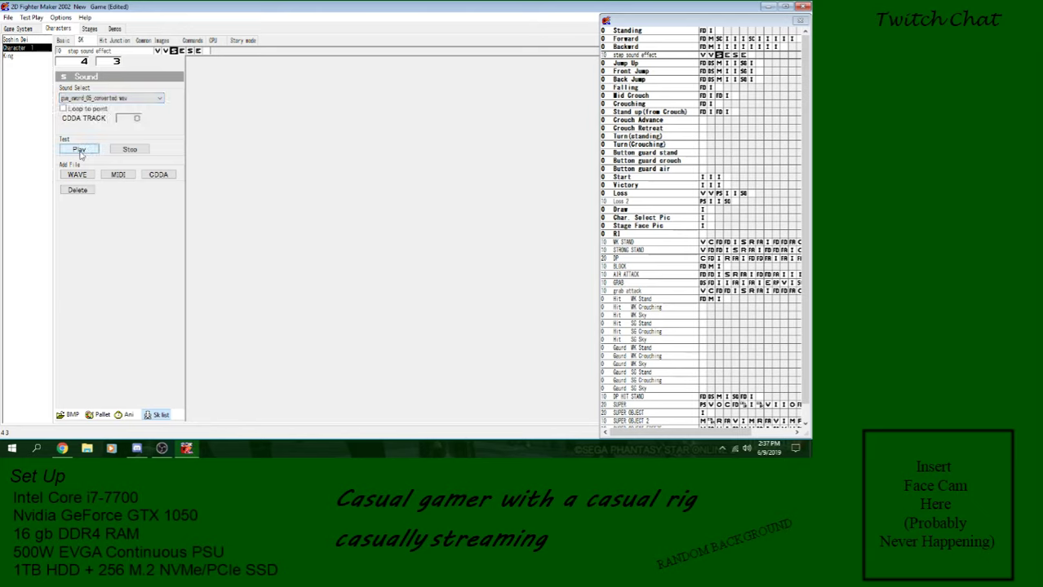
left_click(89, 28)
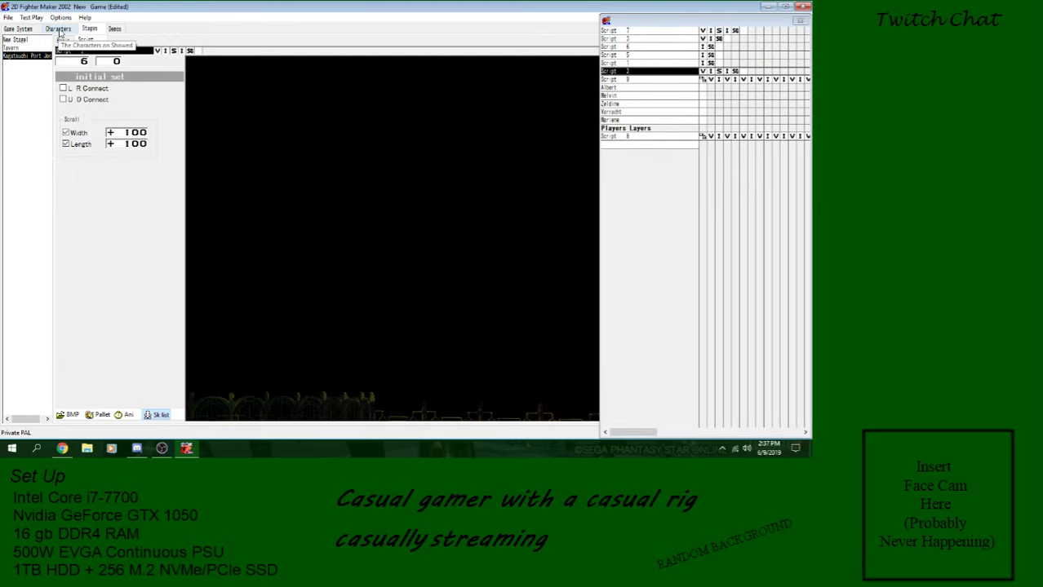
Assign kato_02.wav to the second Sound block of step sound effect, and return to the stage scripts.
left_click(59, 30)
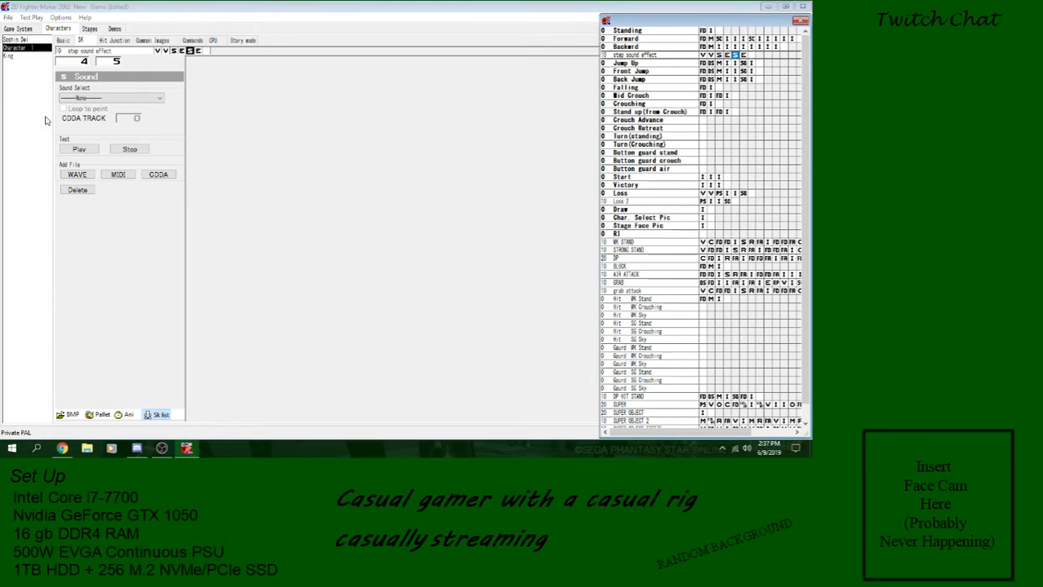
left_click(111, 98)
left_click(84, 121)
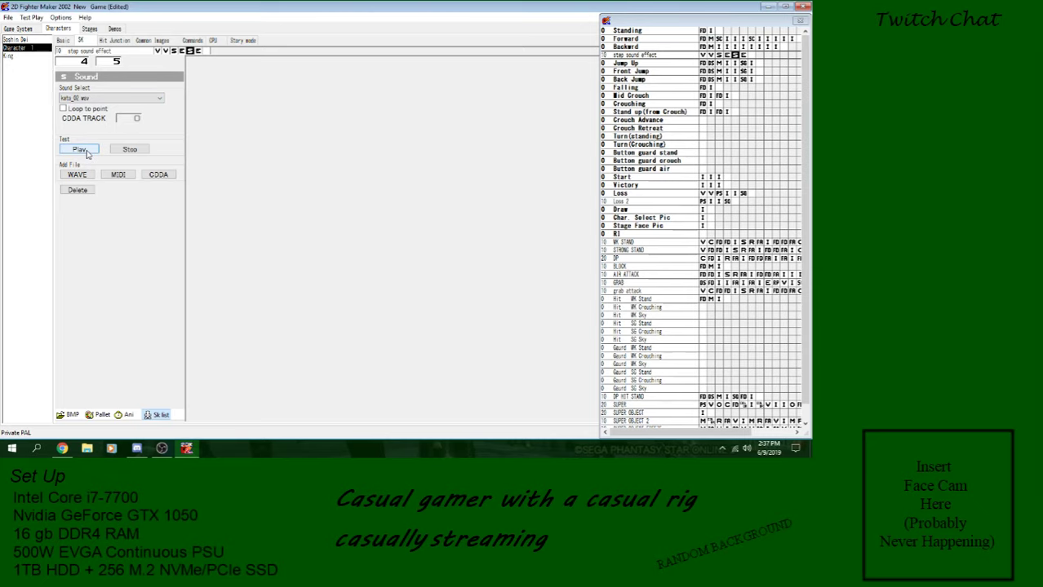
left_click(89, 28)
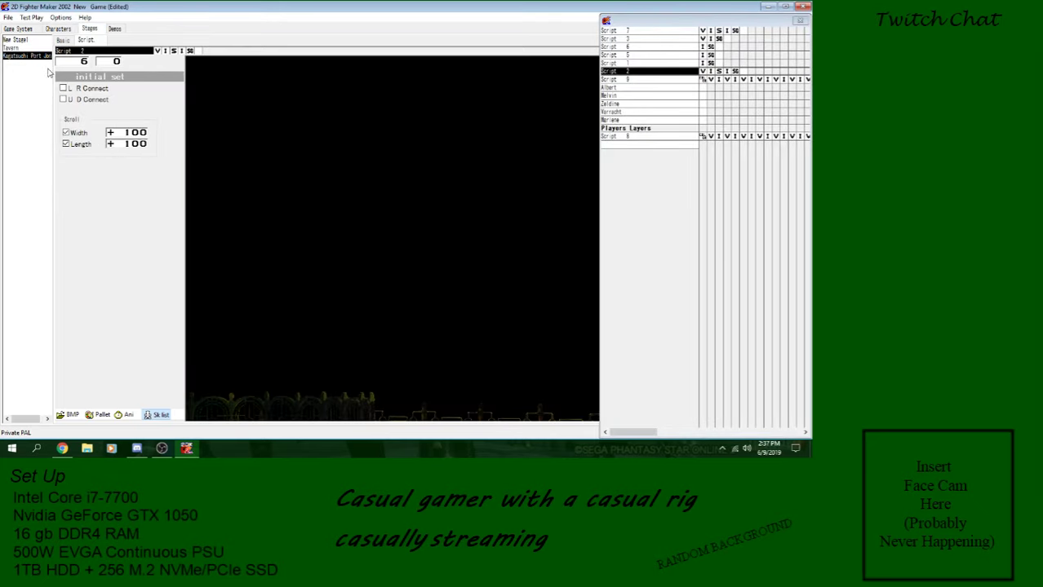
left_click(703, 71)
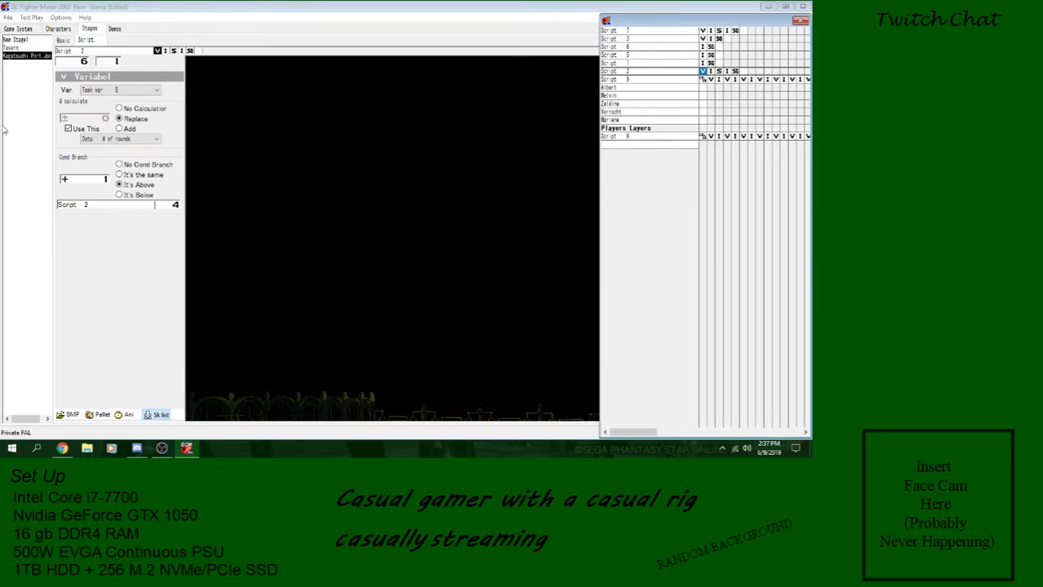
left_click(122, 90)
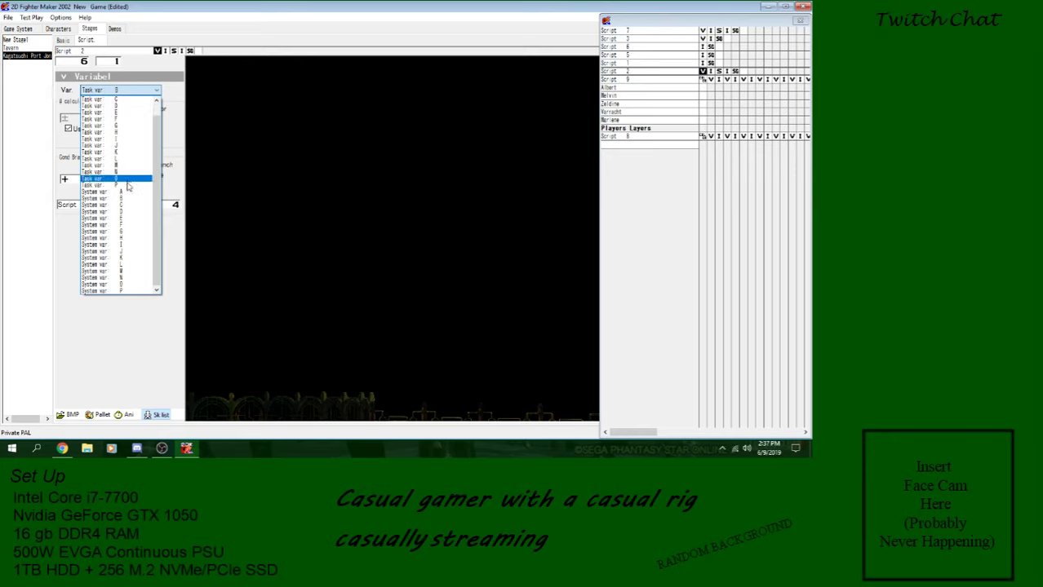
left_click(126, 204)
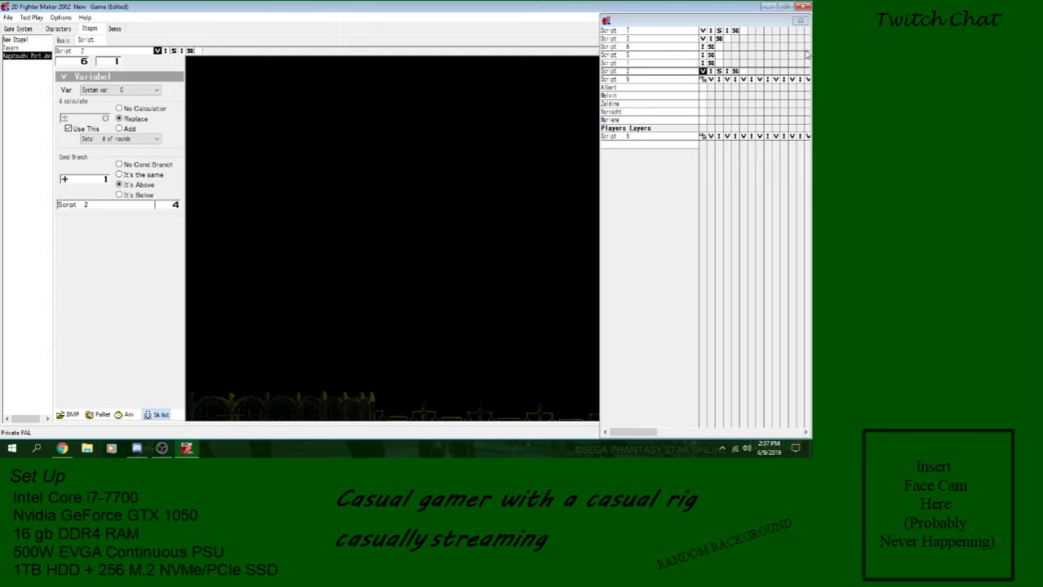
left_click(130, 90)
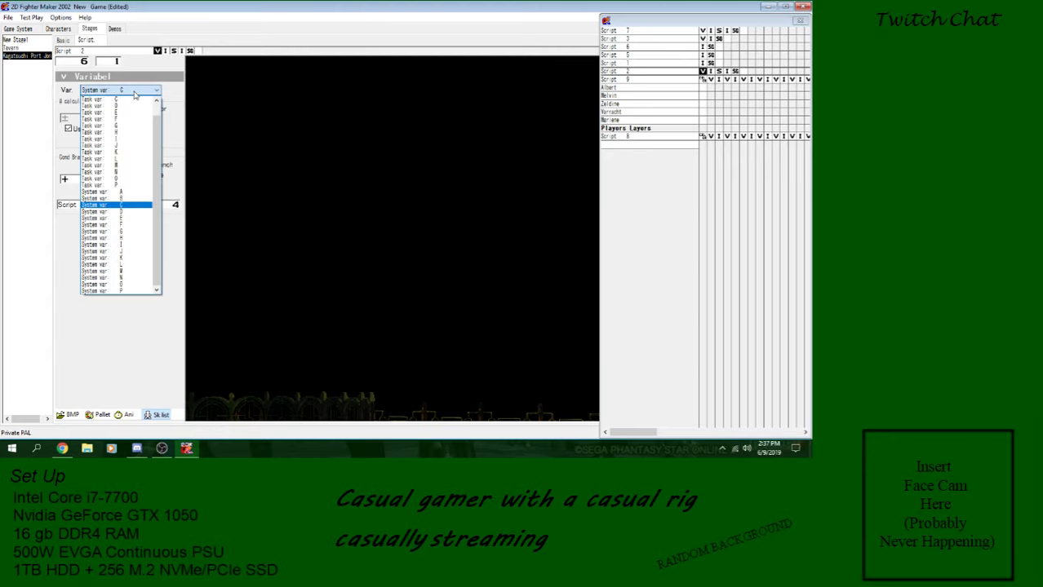
scroll(127, 108, "up", 1)
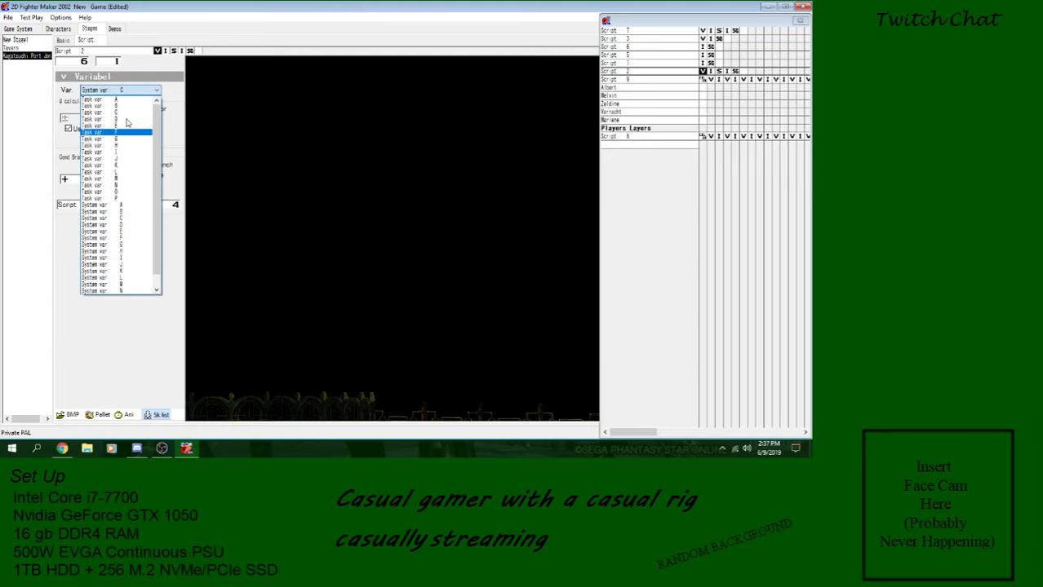
left_click(127, 106)
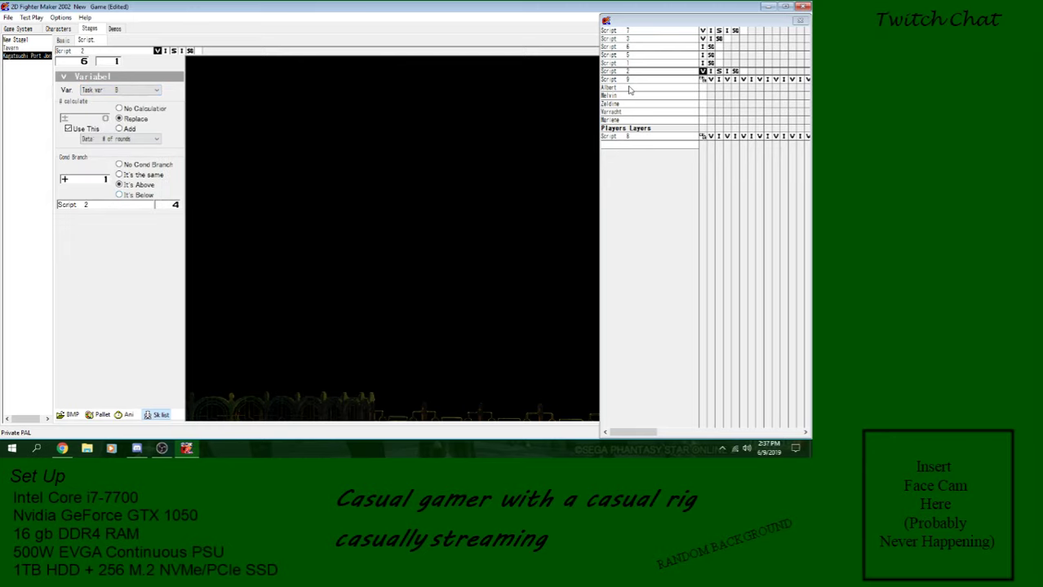
Change the variable in the Variable block of the Kagatsuchi Port stage's Script 3 to System var C.
left_click(702, 32)
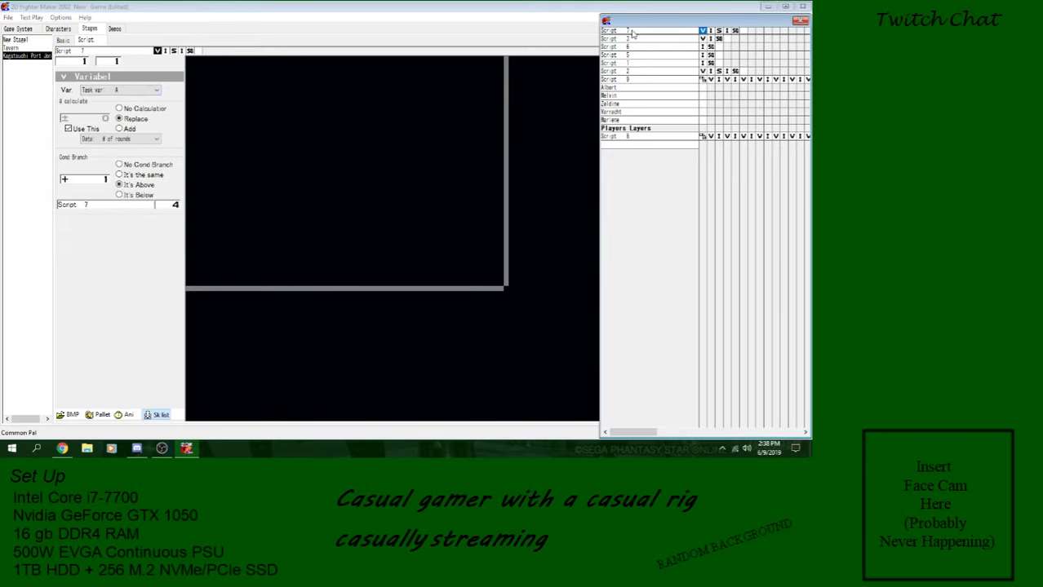
left_click(702, 38)
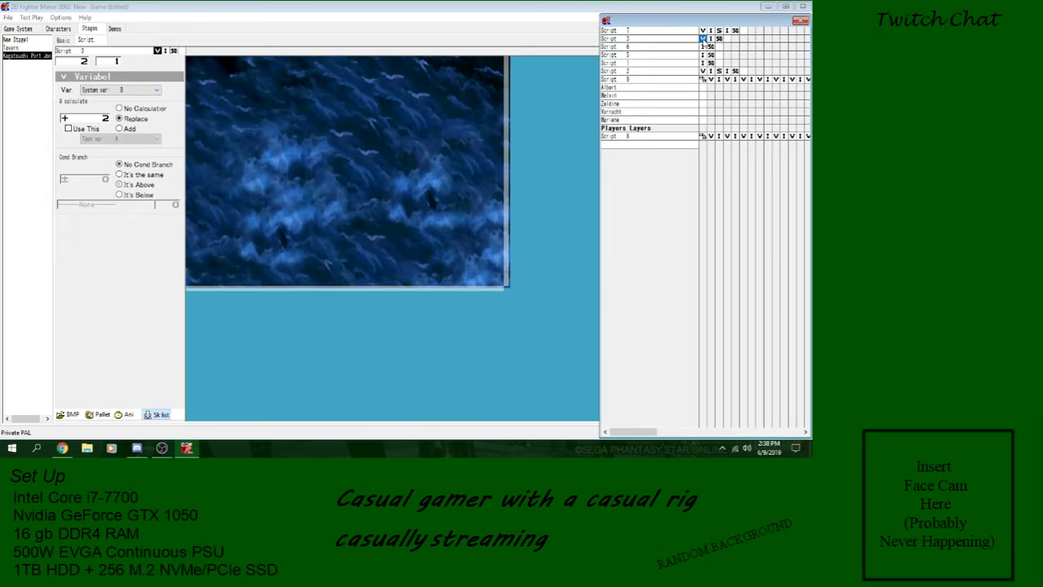
left_click(137, 91)
left_click(125, 205)
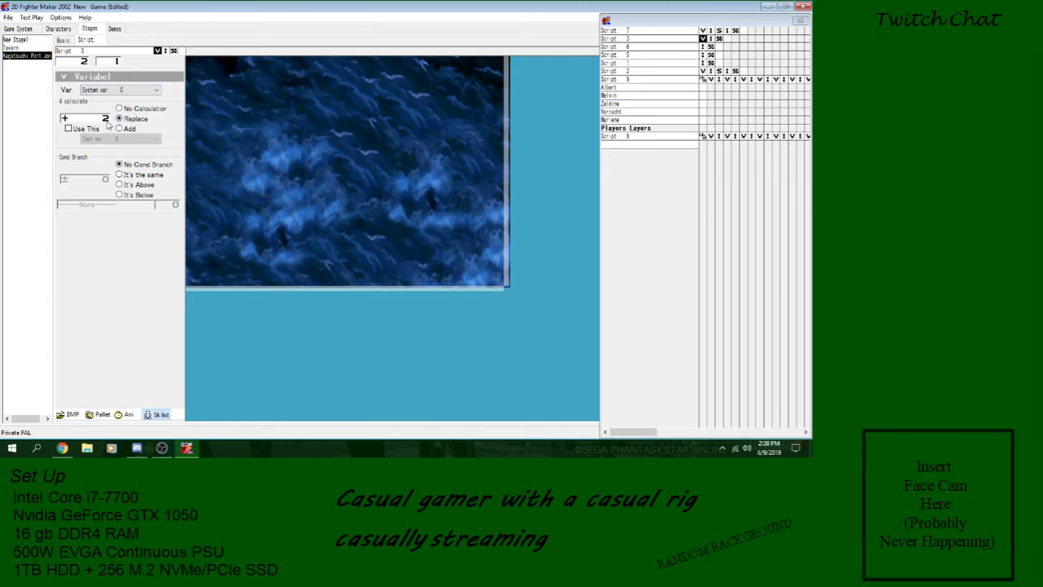
Set the replacement value in the Variable block of the Tavern stage's Script 3 to 1.
left_click(25, 48)
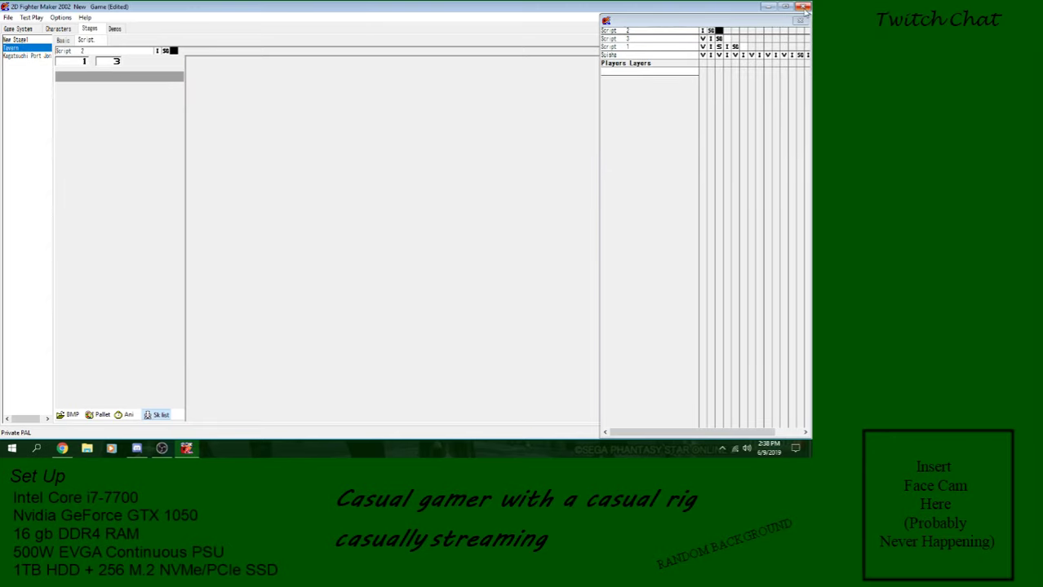
left_click(704, 39)
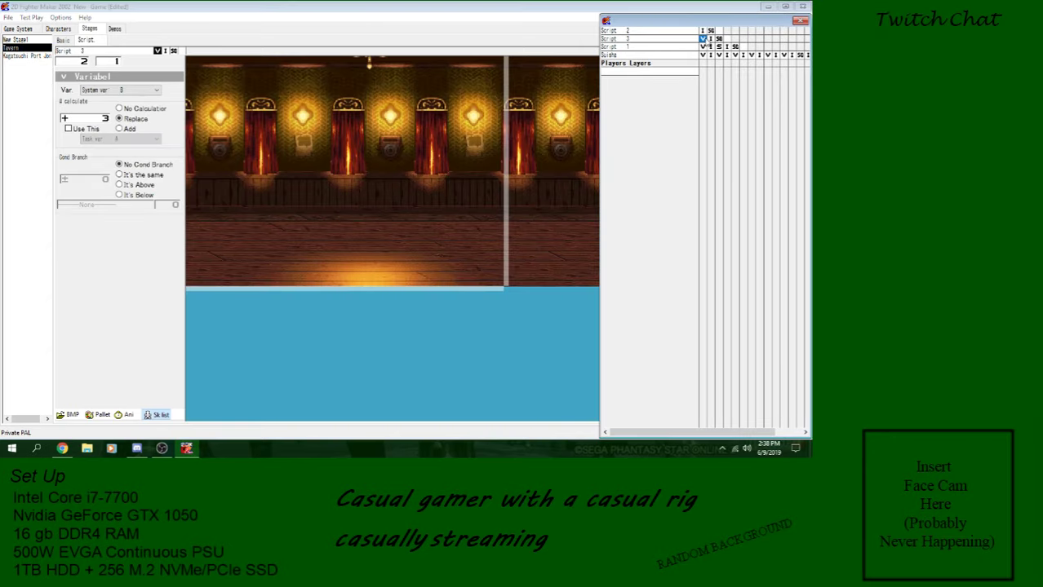
left_click(105, 121)
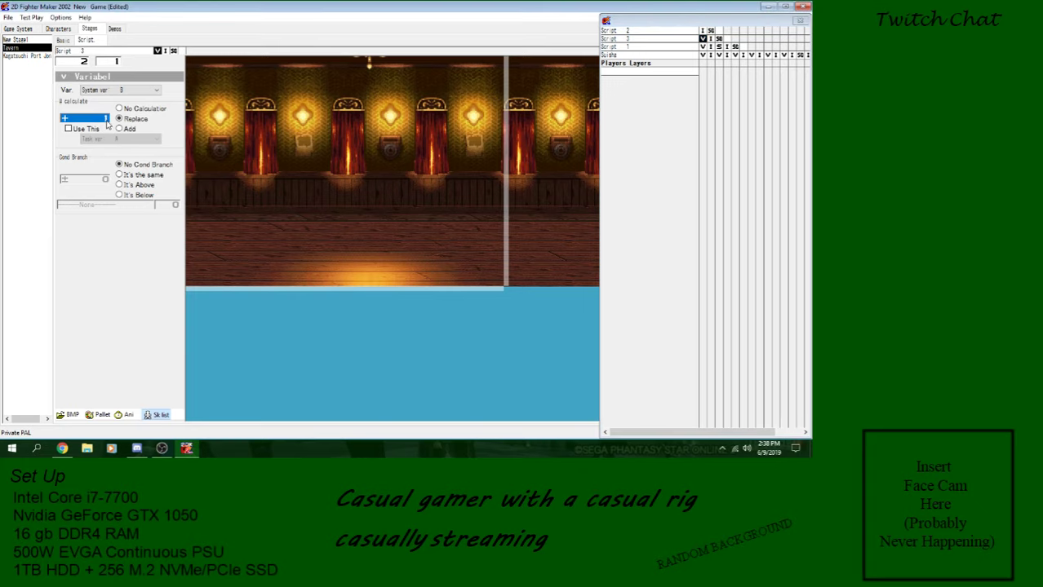
Set the Sound blocks in the Tavern stage's Script 1 and the Kagatsuchi Port stage's Script 7 to None.
left_click(719, 47)
left_click(157, 99)
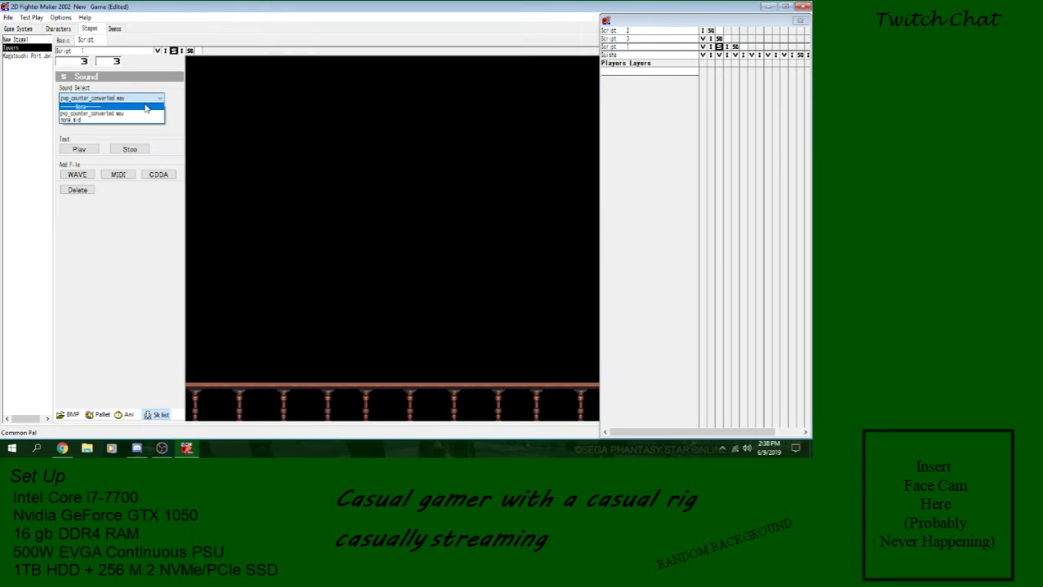
left_click(145, 106)
left_click(37, 62)
left_click(44, 56)
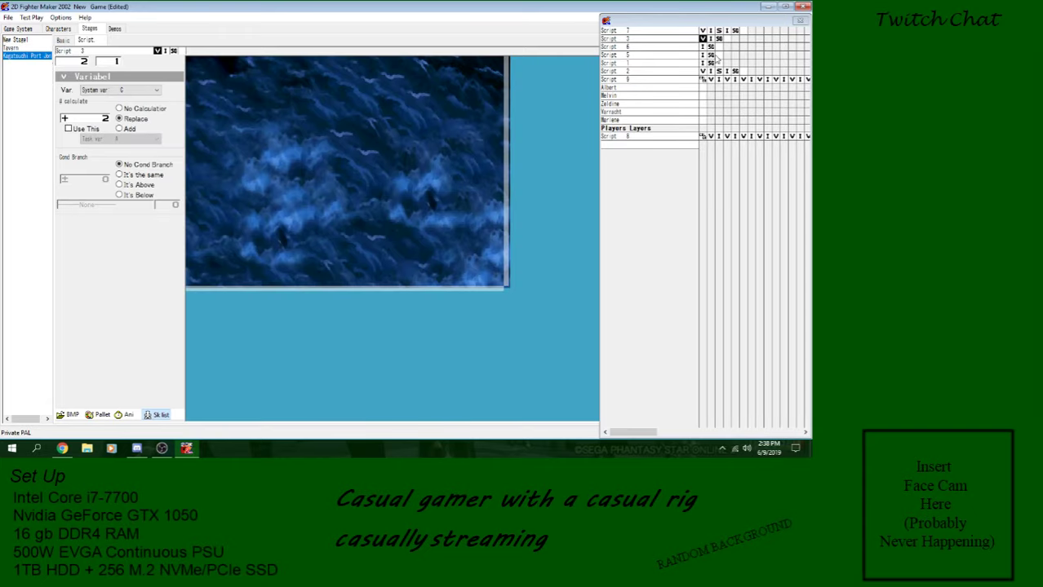
left_click(719, 30)
left_click(133, 99)
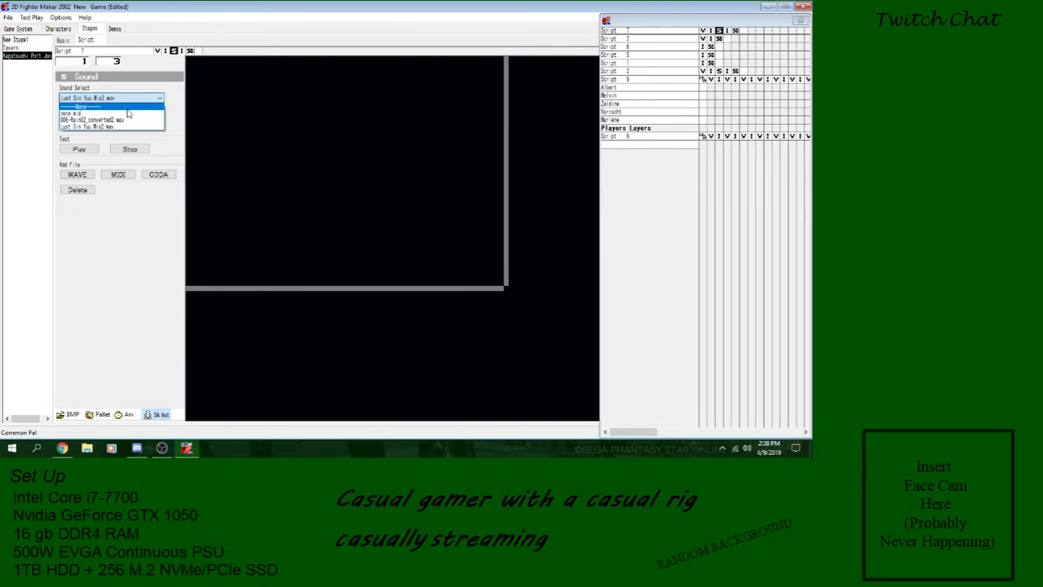
left_click(123, 106)
Save the project and set the Title demo in the basic game system settings to Demo 1.
left_click(8, 18)
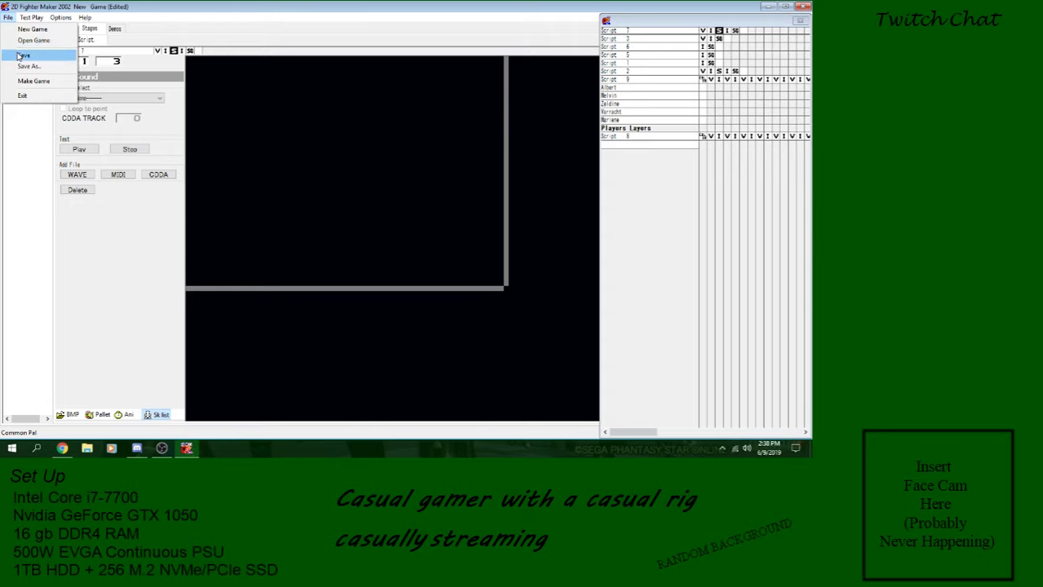
left_click(20, 50)
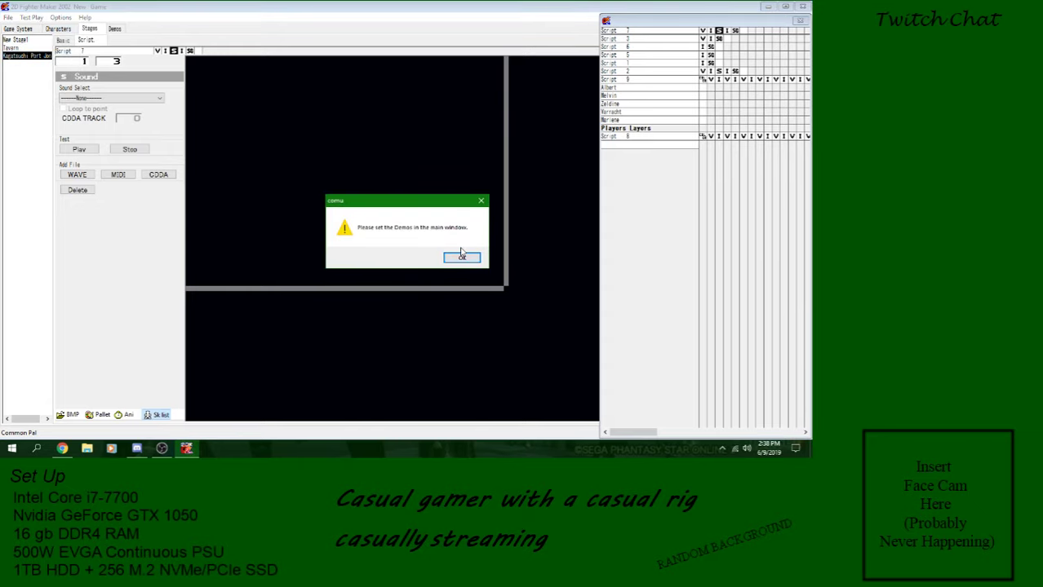
left_click(462, 257)
left_click(18, 29)
left_click(143, 130)
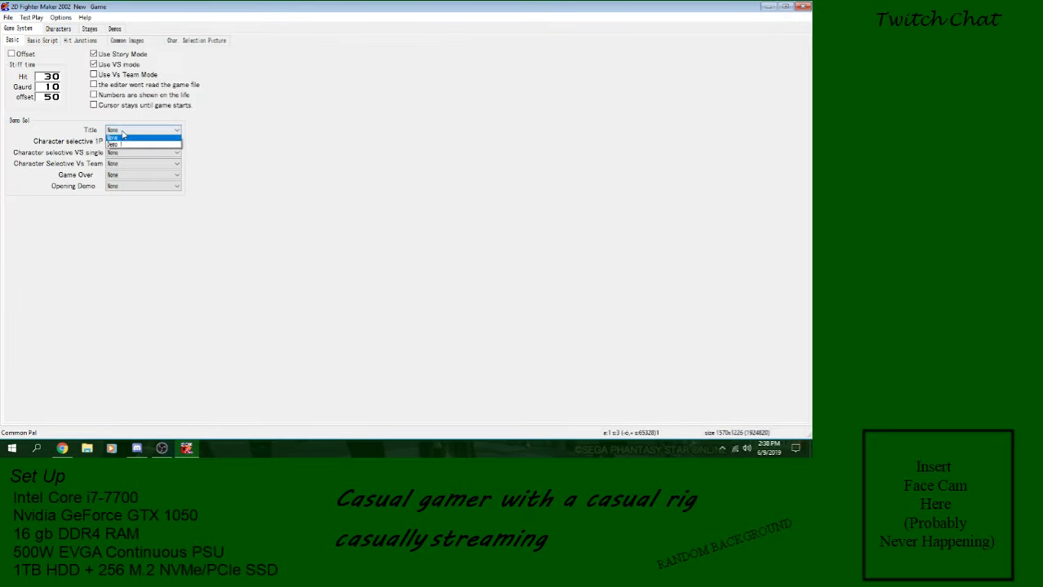
left_click(131, 143)
Test play a battle on the Tavern stage with the Status display enabled, and close the test window.
left_click(58, 28)
left_click(31, 17)
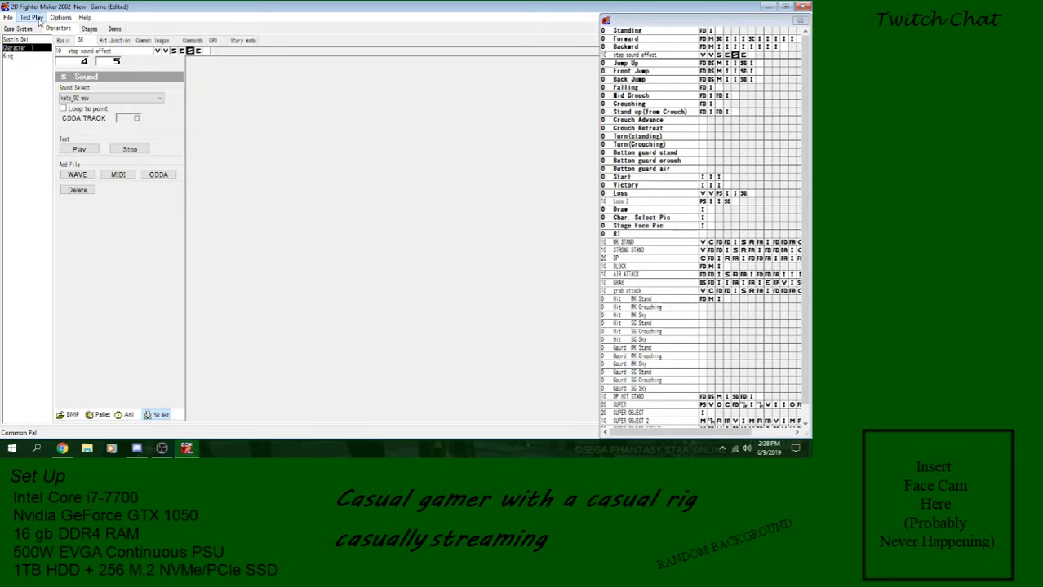
left_click(37, 27)
left_click(114, 114)
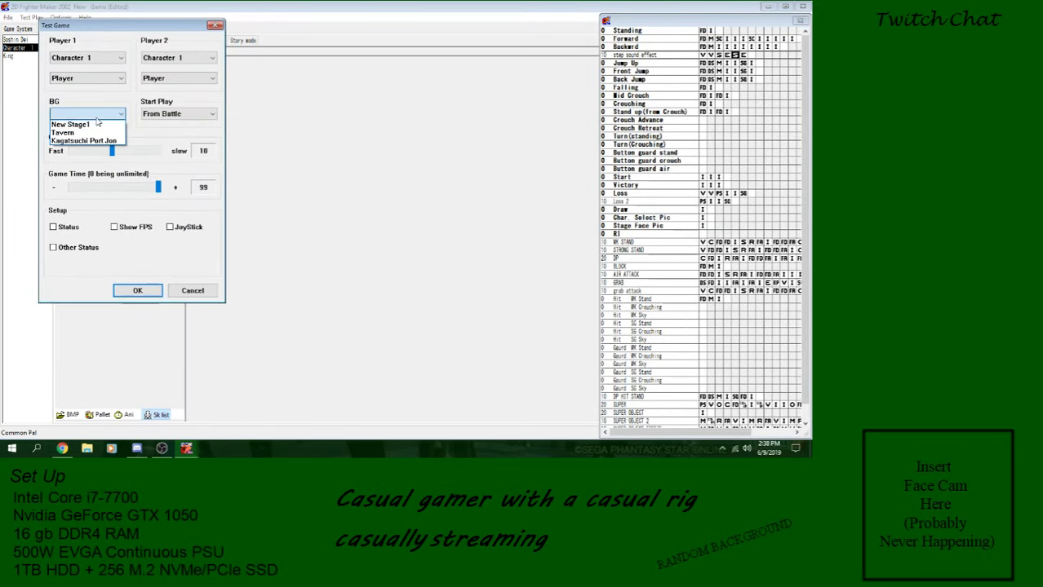
left_click(73, 129)
left_click(137, 289)
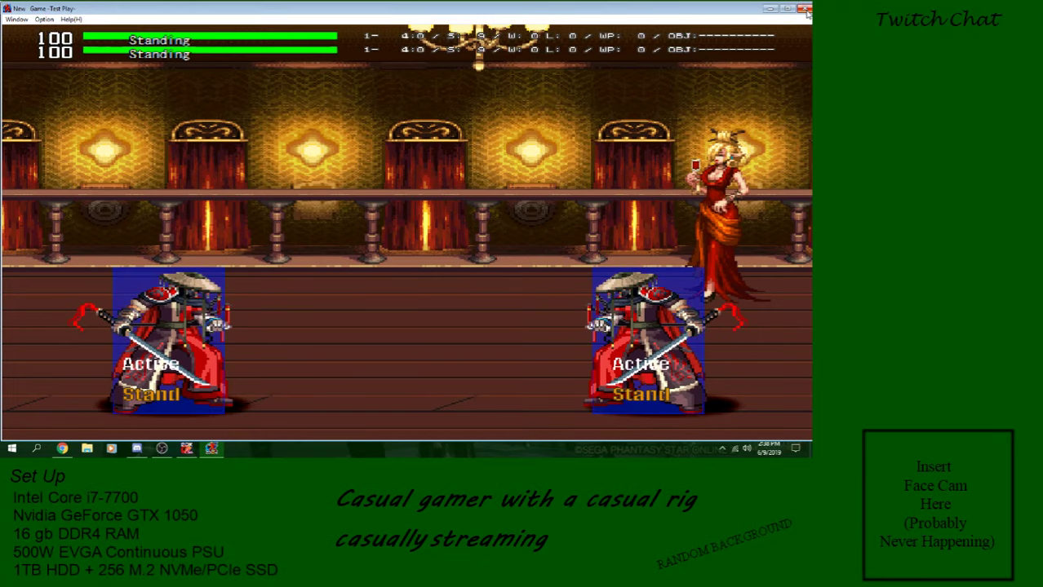
left_click(805, 9)
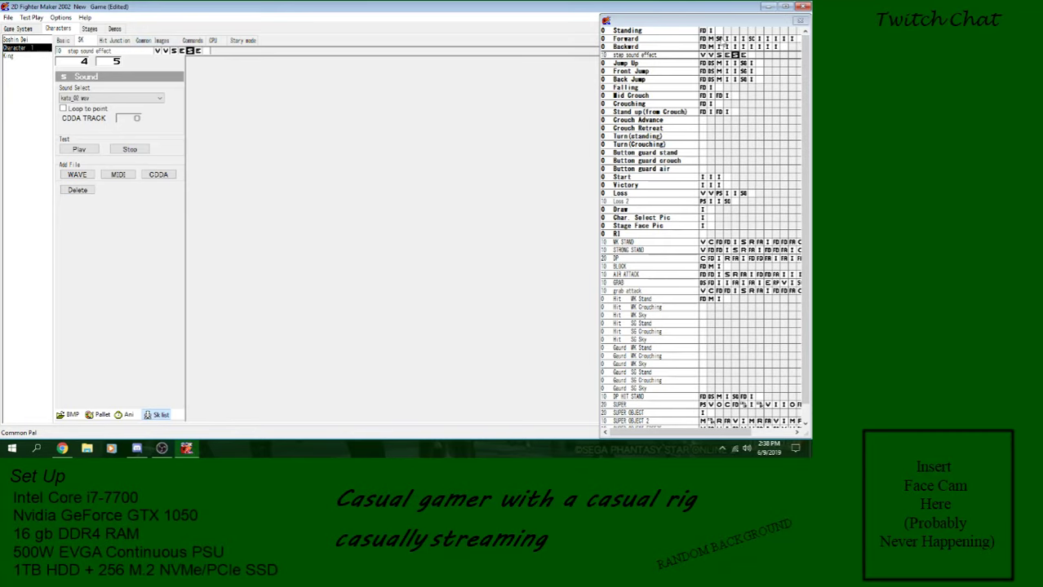
Run the Tavern test battle again, walk the character back and forth to check the footstep sounds, and close it.
left_click(31, 17)
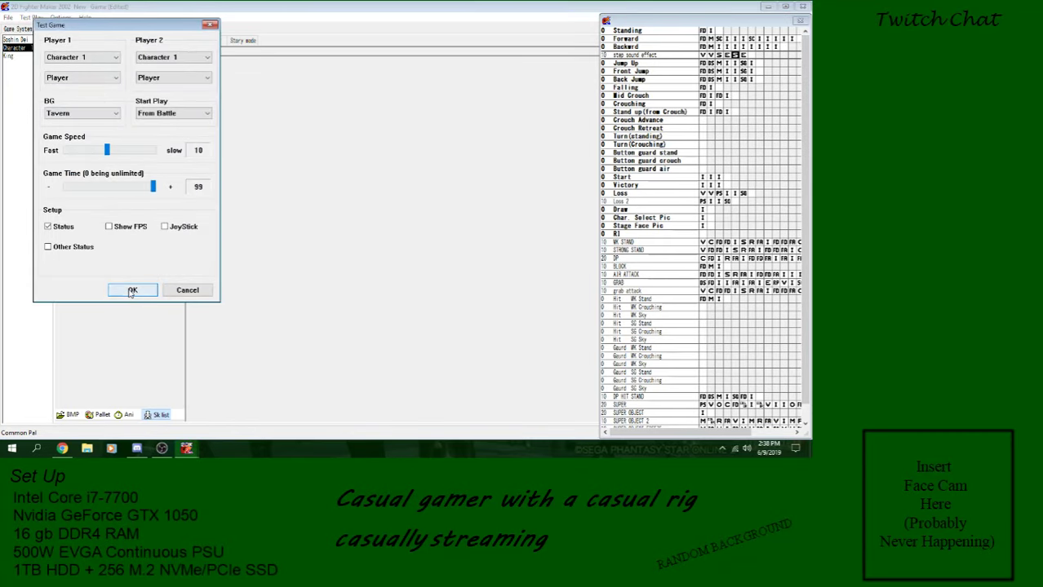
left_click(131, 288)
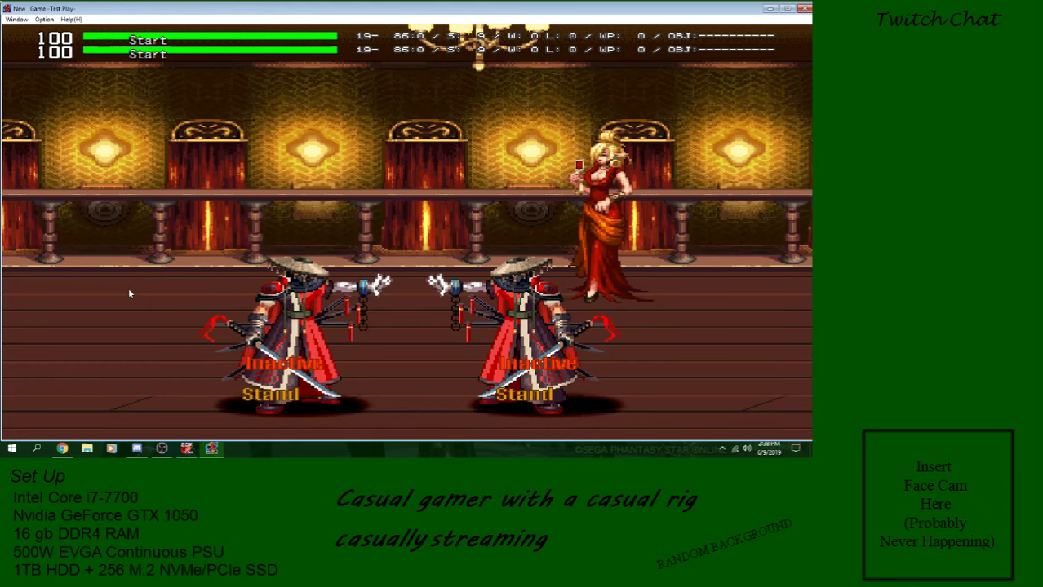
key("Left")
key("Up")
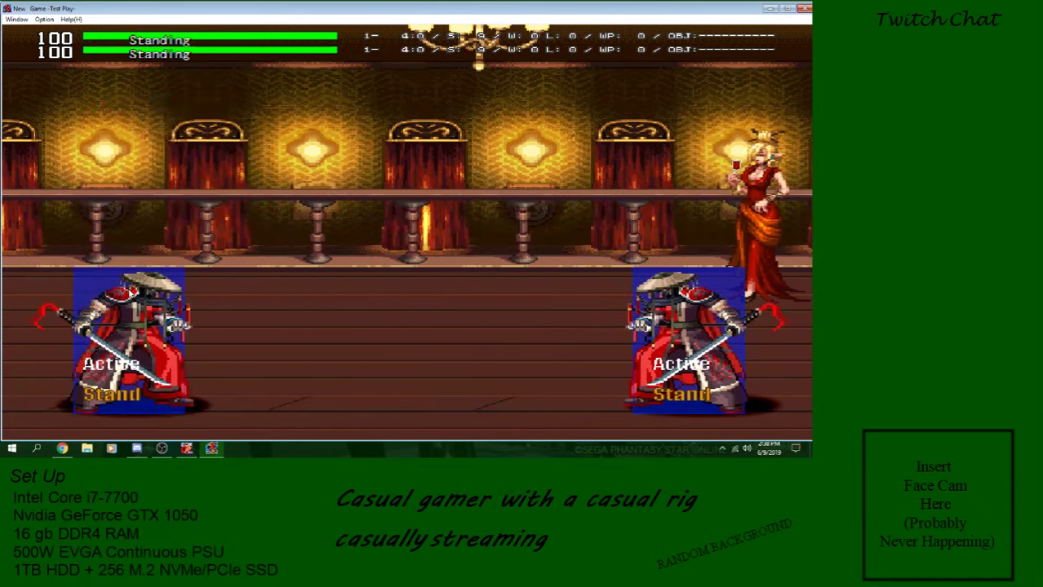
key("Up")
key("Left")
key("Up")
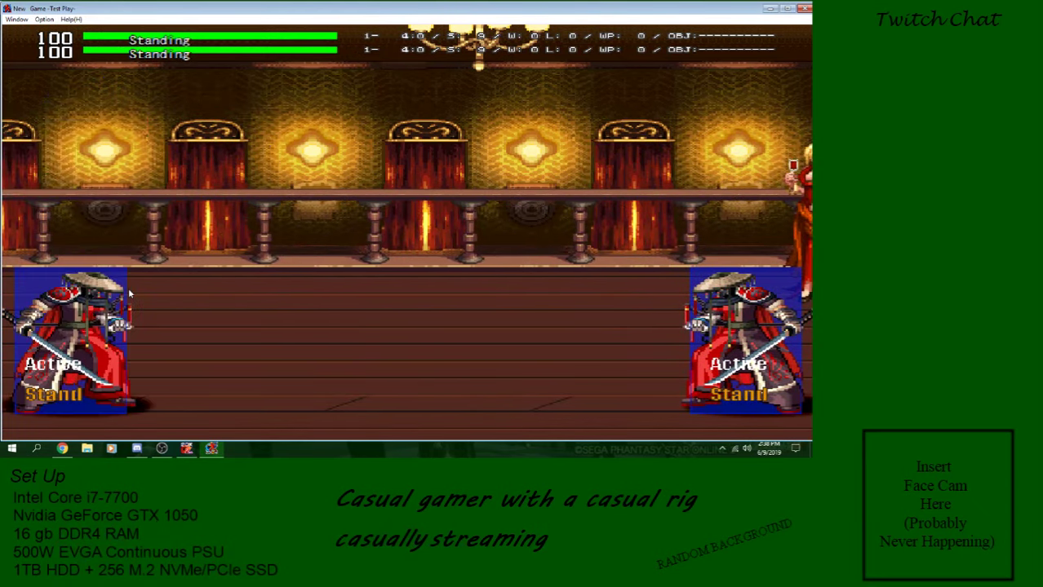
key("Right")
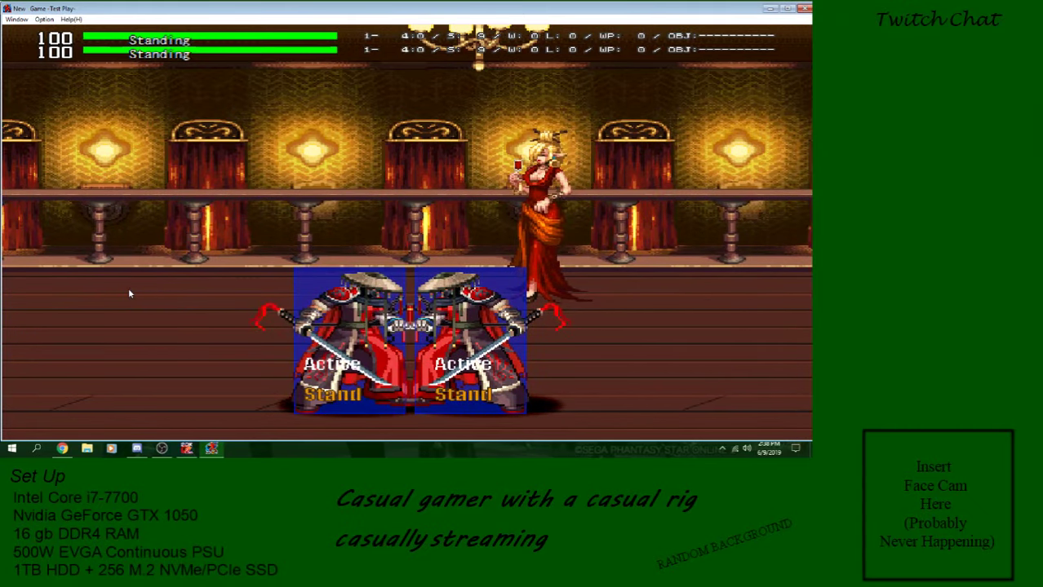
key("Left")
key("Up")
key("Right")
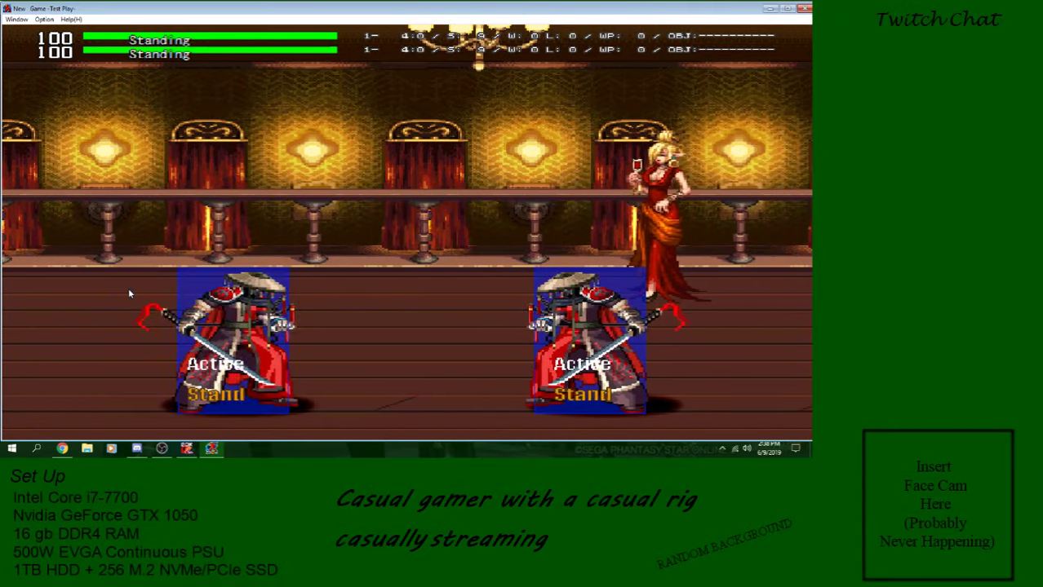
left_click(804, 8)
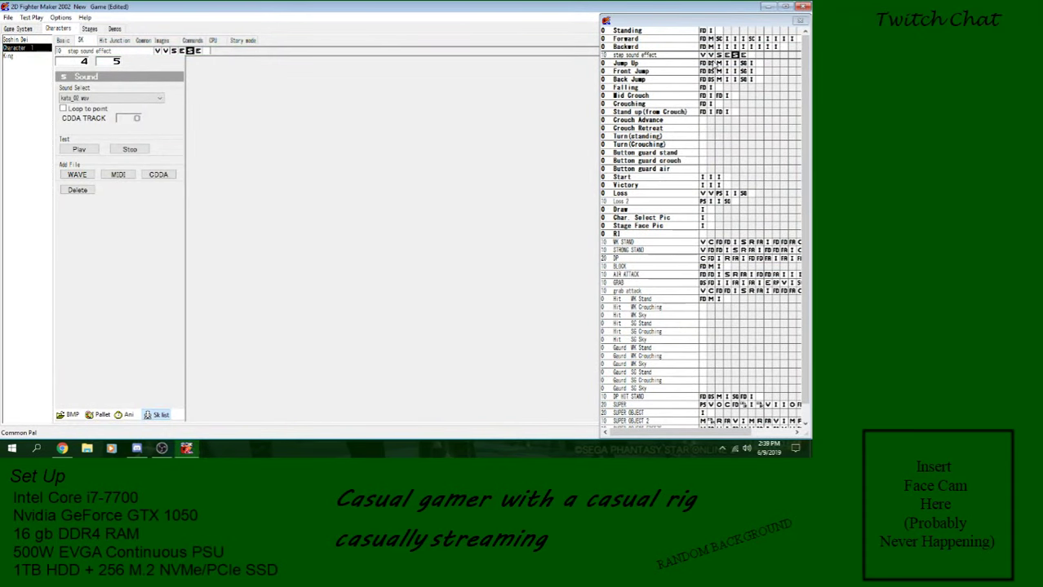
Set the Variable block in the Tavern stage's Script 3 to the system variable that the character's step sound effect skill checks.
left_click(705, 55)
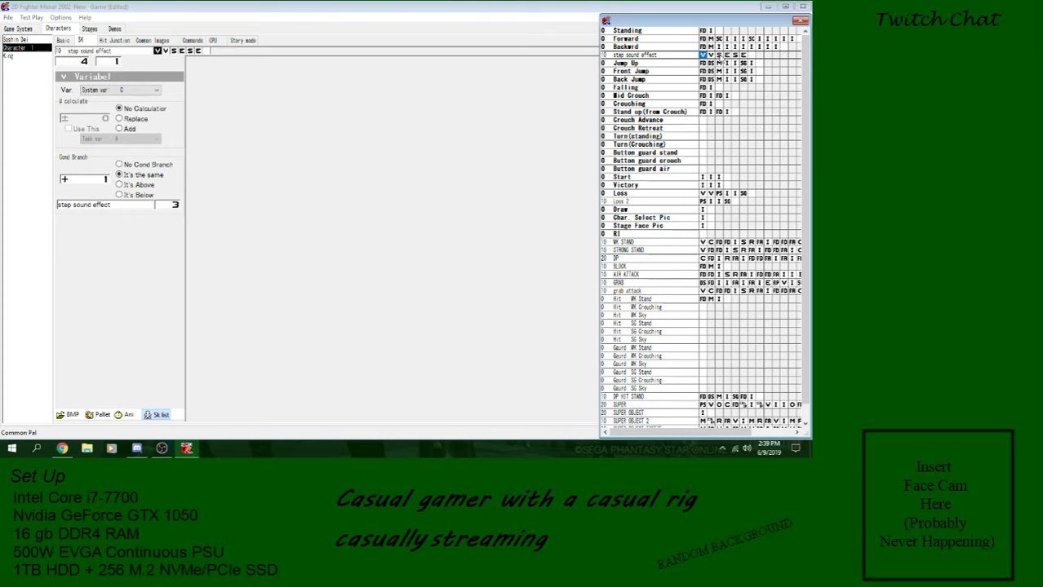
left_click(720, 55)
left_click(89, 30)
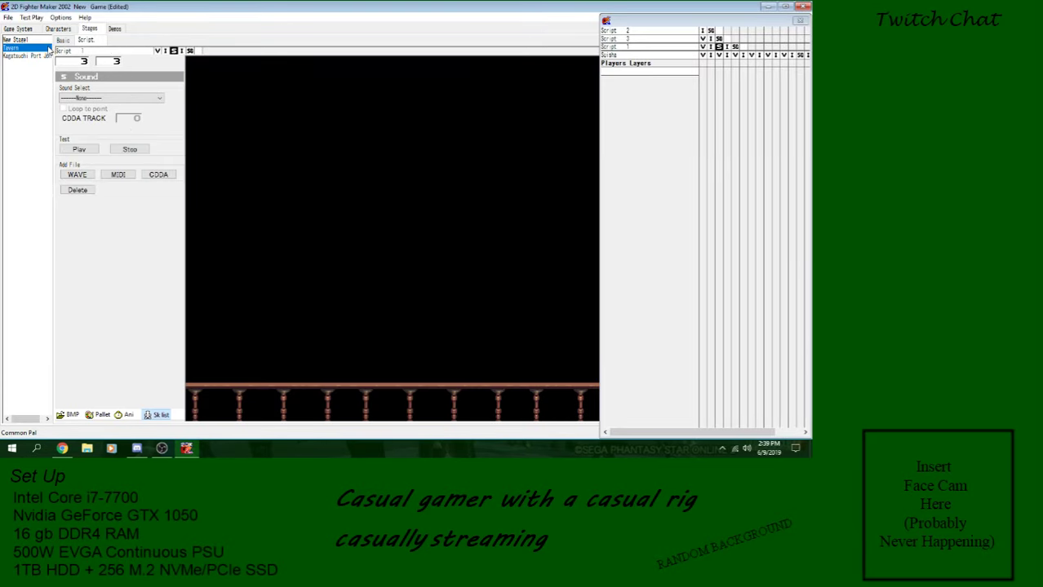
left_click(703, 47)
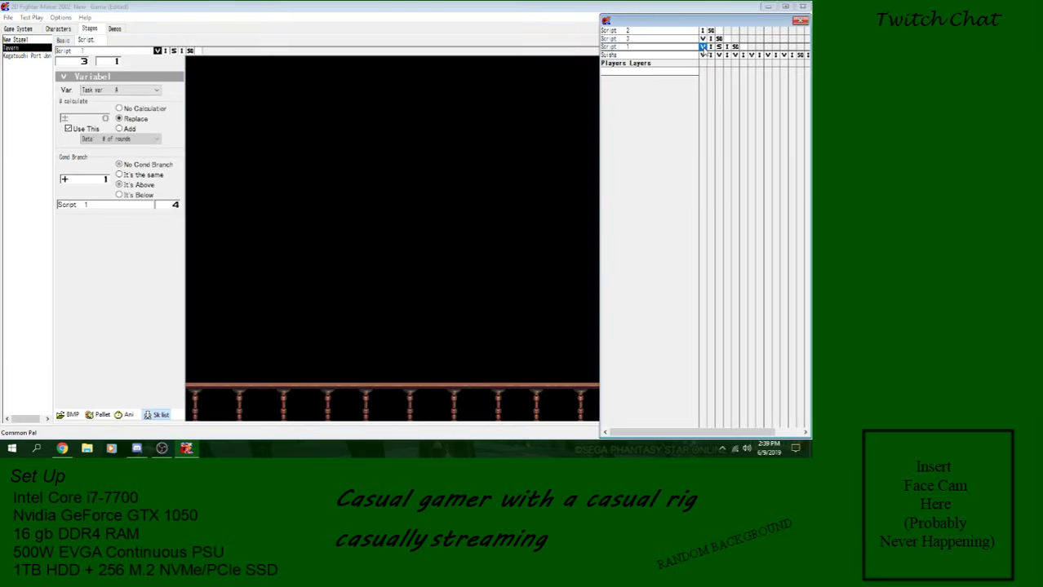
left_click(704, 55)
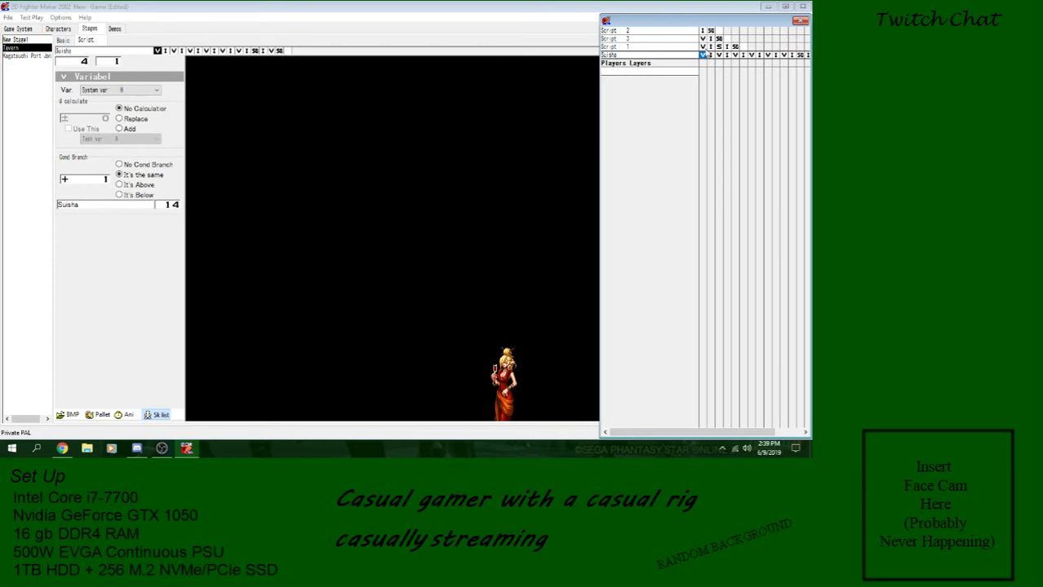
left_click(703, 47)
left_click(703, 39)
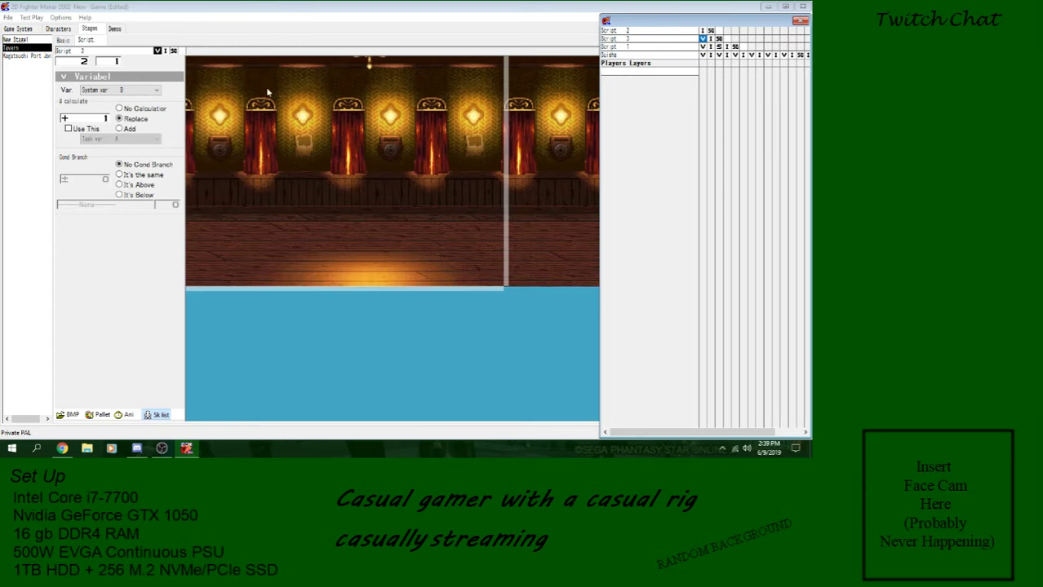
left_click(121, 89)
left_click(114, 204)
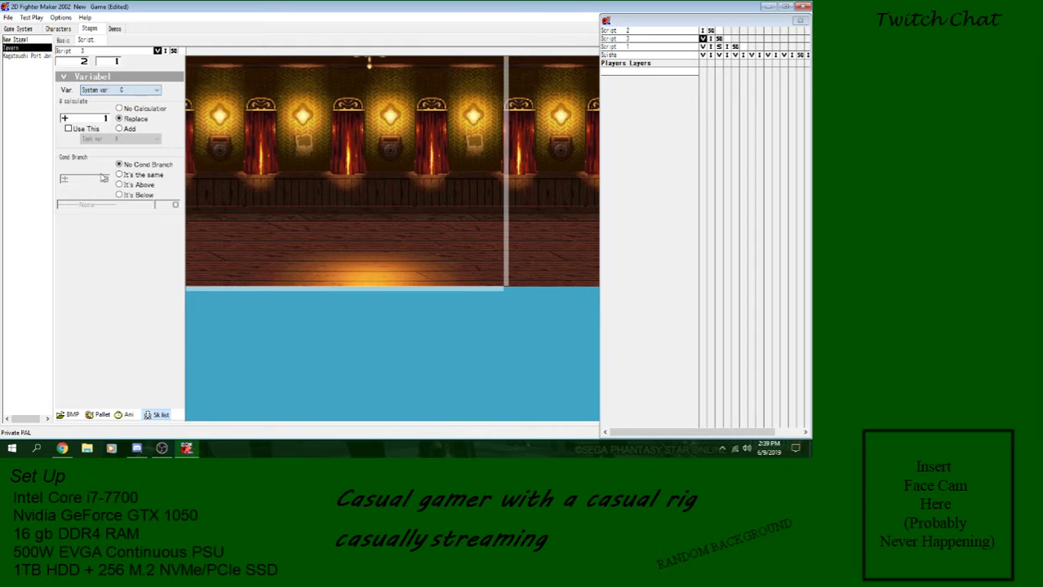
Save the project and start a test battle on the Tavern stage.
left_click(8, 18)
left_click(23, 54)
left_click(33, 19)
left_click(145, 286)
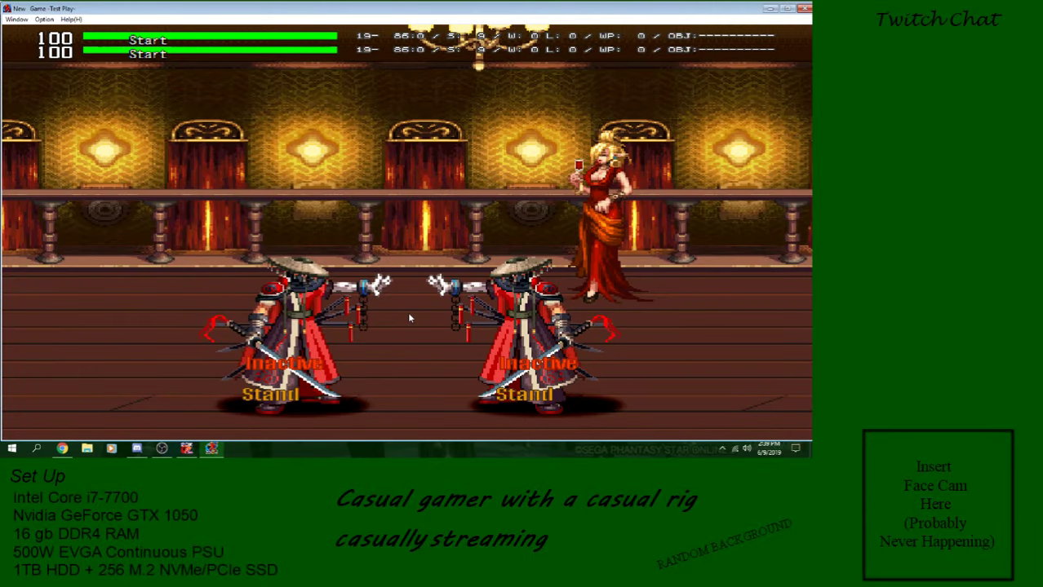
Move the character back and forth and jump to check the footstep sounds on the Tavern stage, and close the test window.
key("Left")
key("Up")
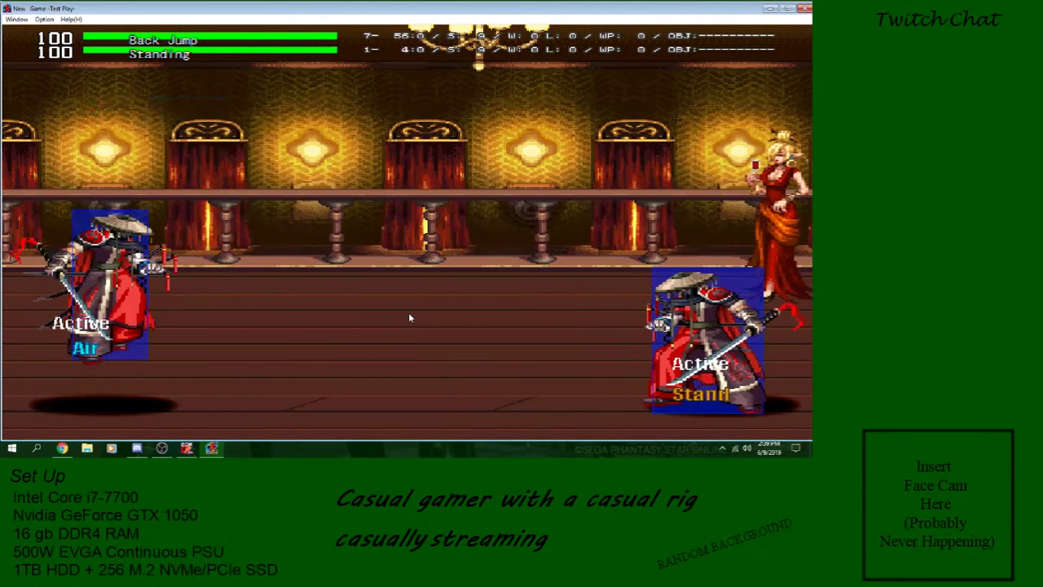
key("Right")
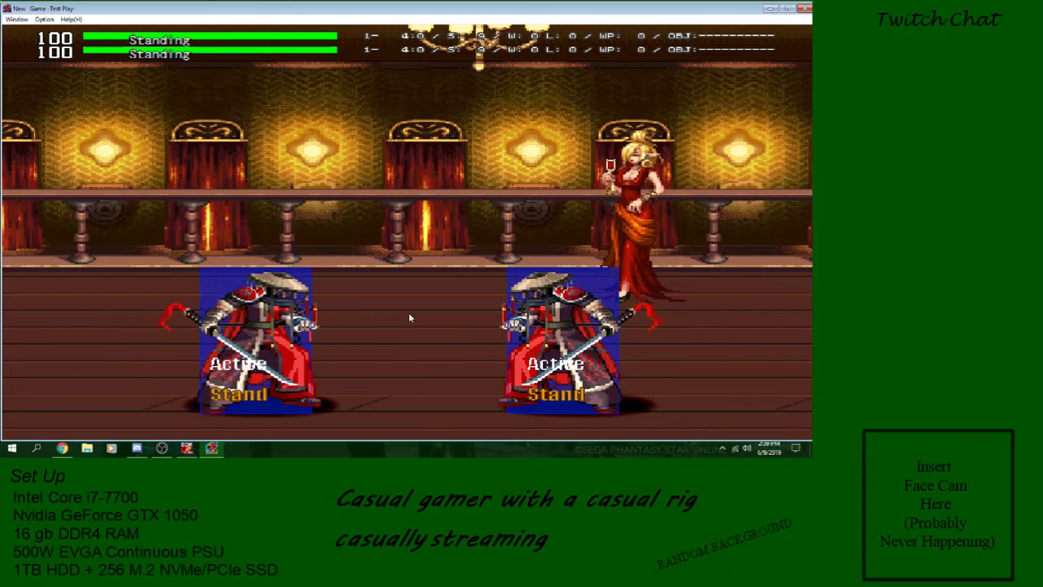
key("z")
key("Left")
key("Up")
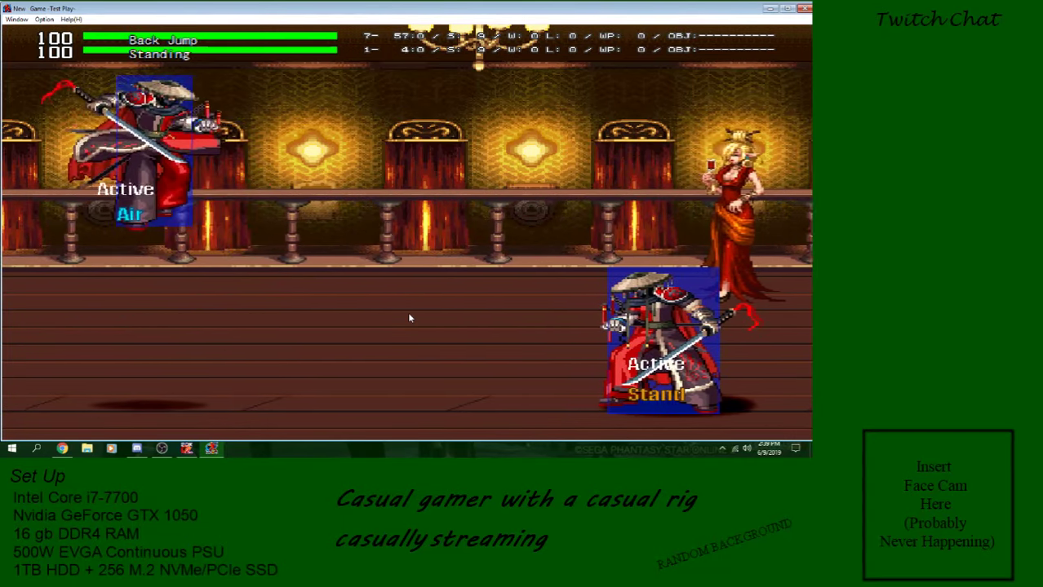
key("Right")
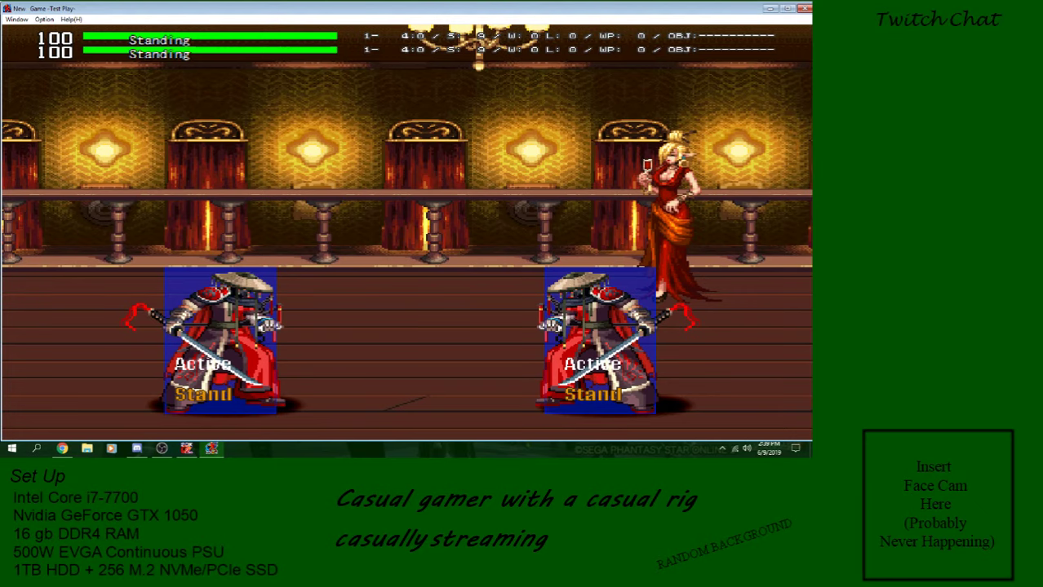
left_click(805, 8)
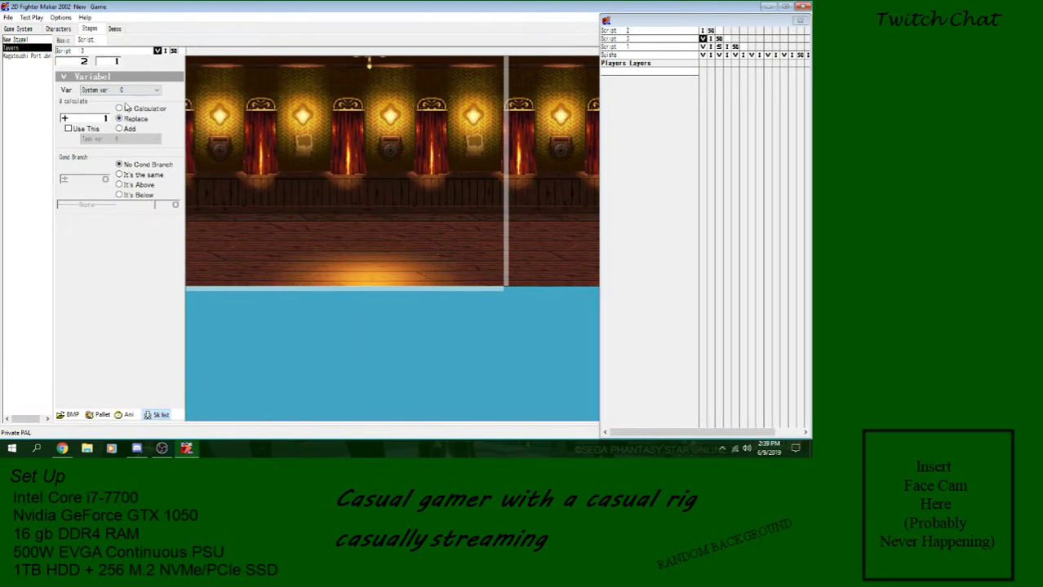
Try to assign the step sound effect skill to both Call blocks of Character 1's Forward skill.
left_click(51, 29)
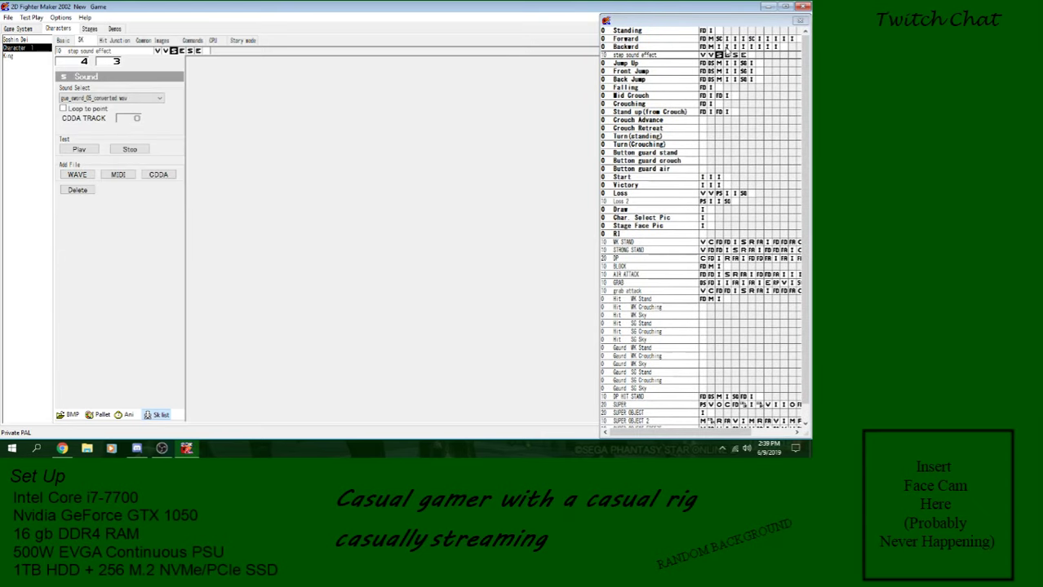
left_click(718, 39)
left_click(123, 100)
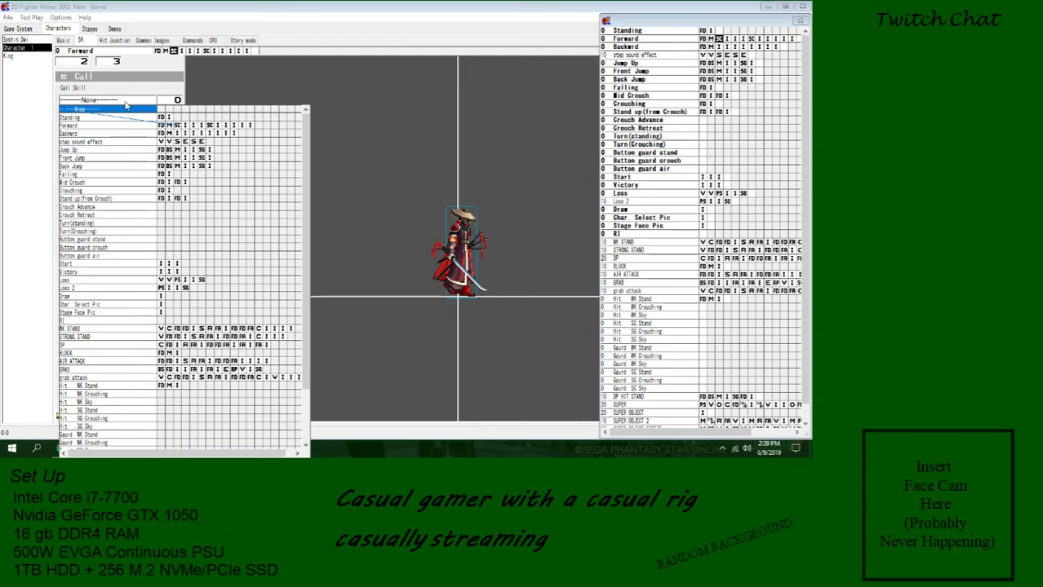
left_click(140, 142)
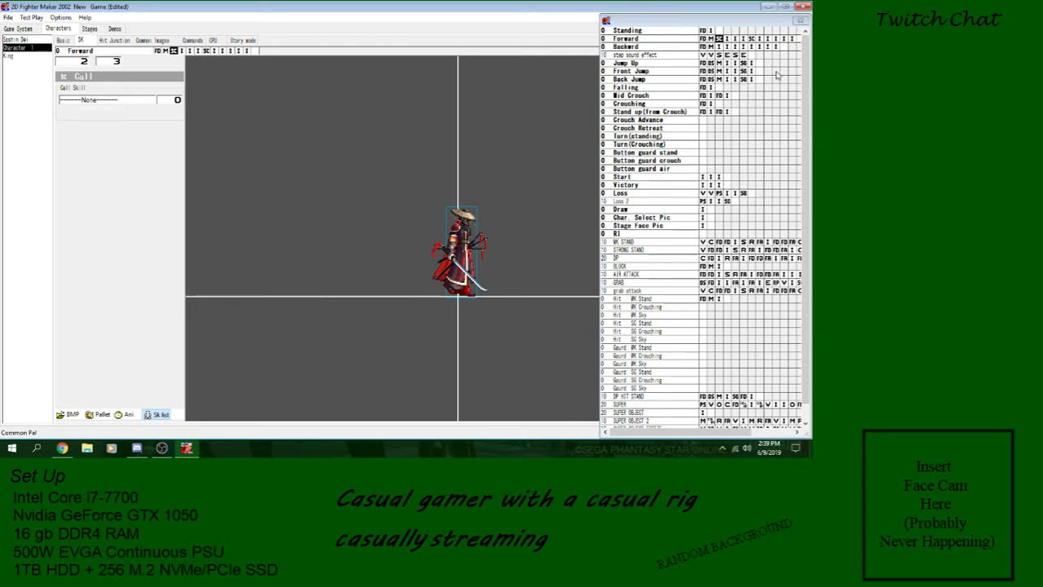
left_click(751, 38)
left_click(152, 99)
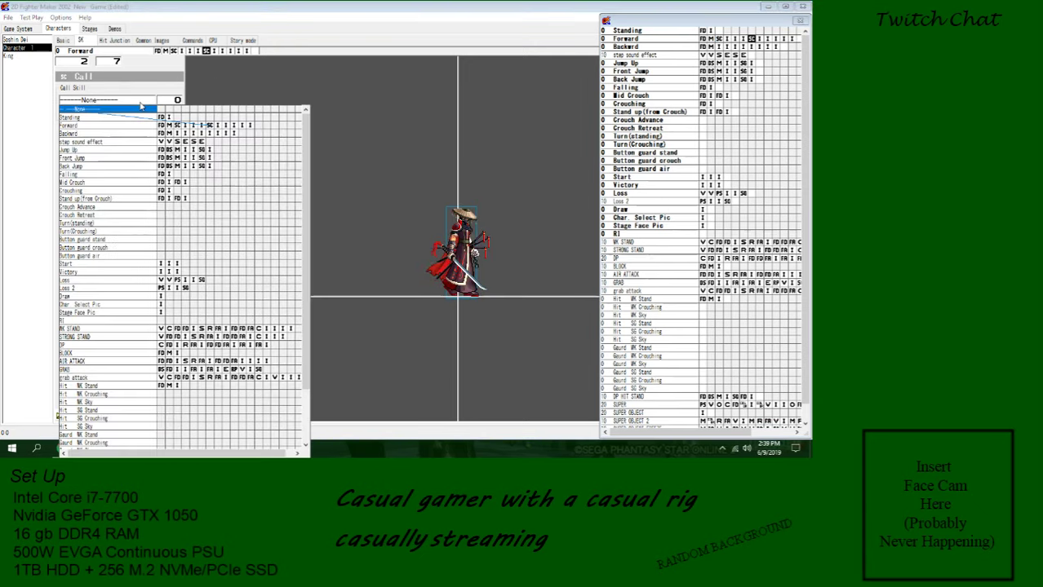
left_click(136, 144)
Save the edited Forward skill with the project and launch another test battle on the Tavern stage.
left_click(8, 17)
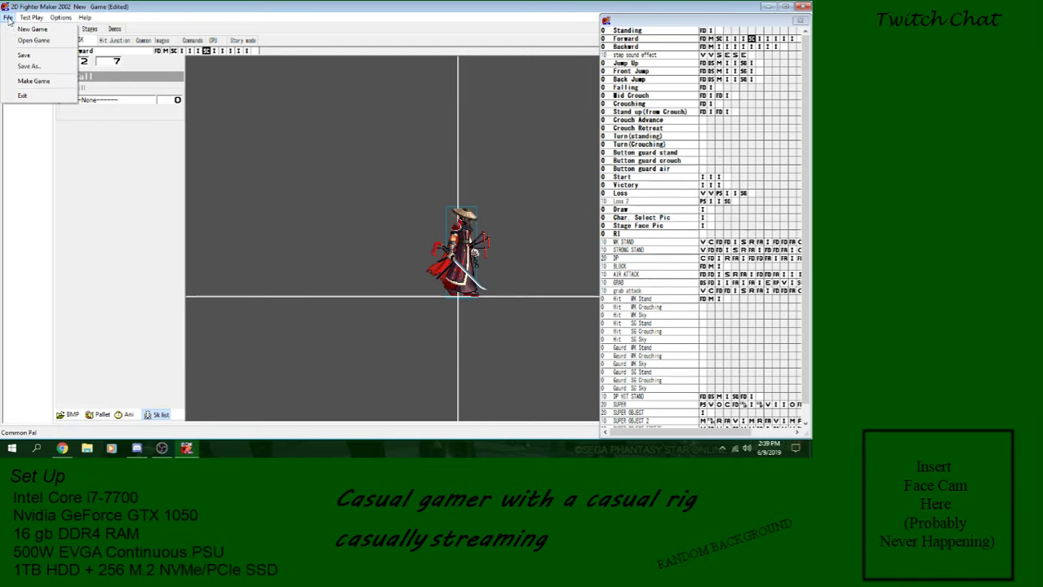
left_click(33, 53)
left_click(37, 16)
left_click(122, 287)
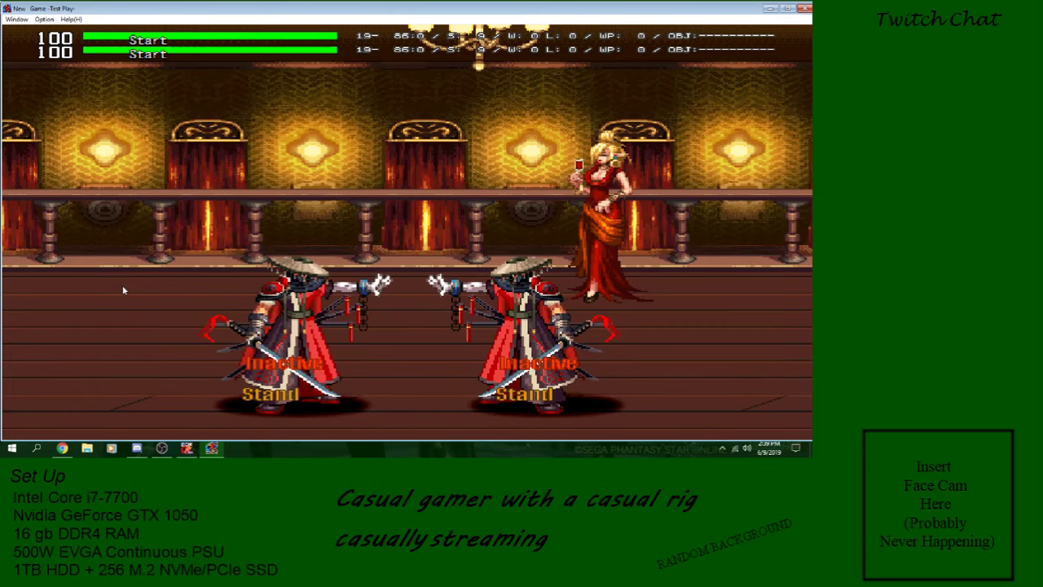
Walk the character forward between jumps on the Tavern stage to check the footstep sounds, and close the test window.
key("Left")
key("Up")
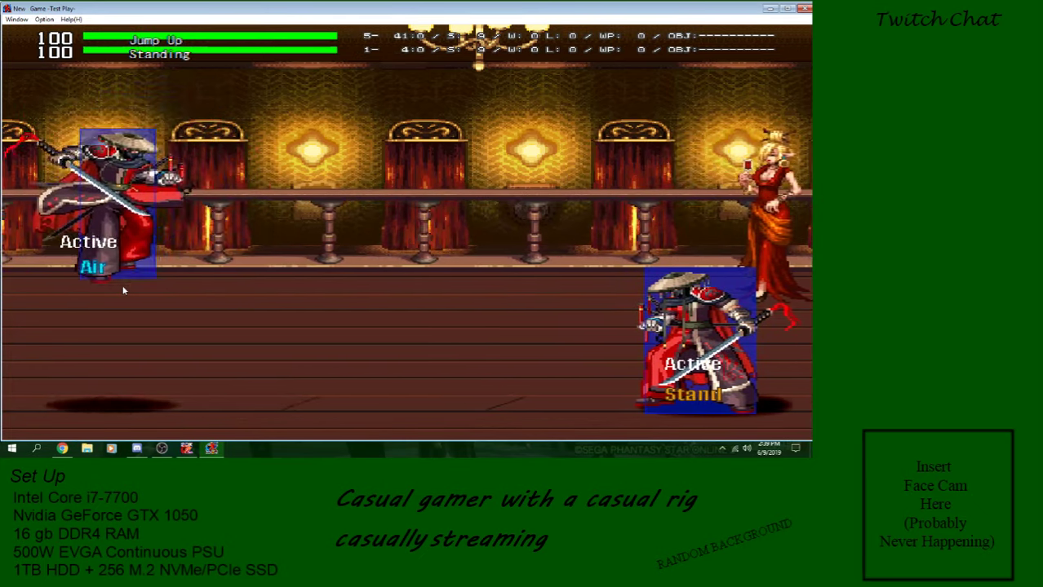
key("Right")
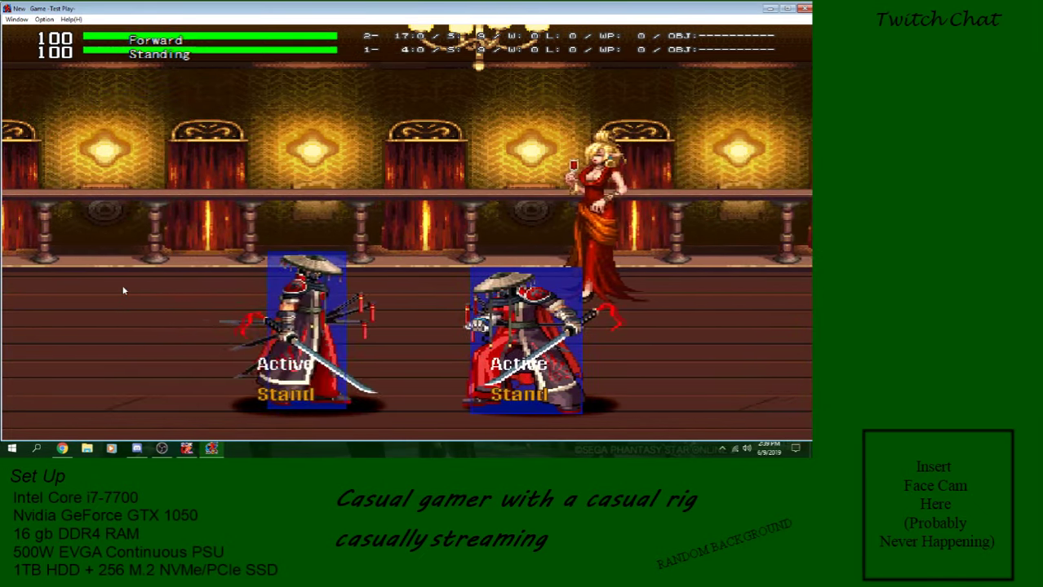
key("Up")
key("Up")
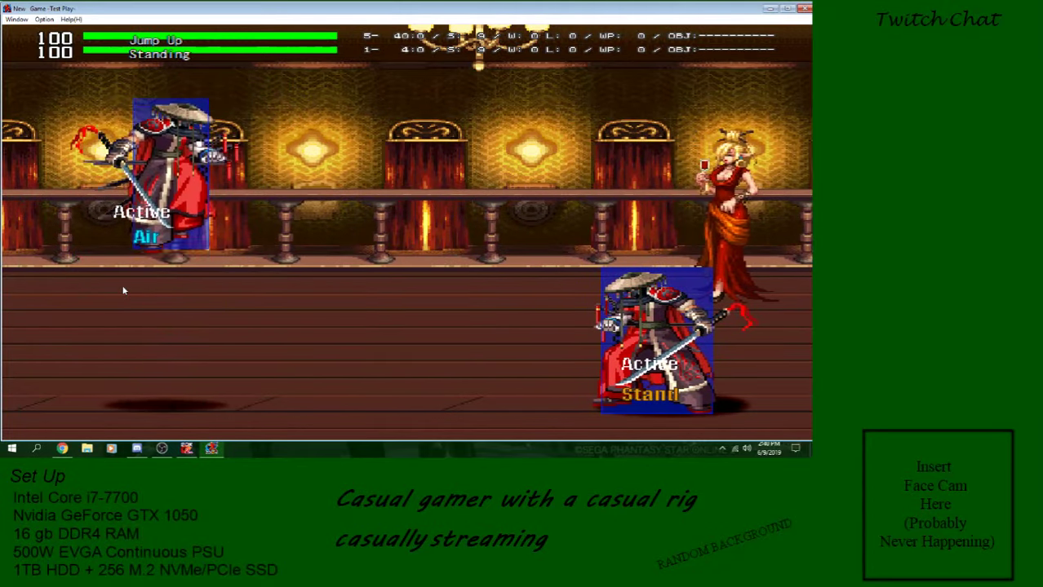
key("Right")
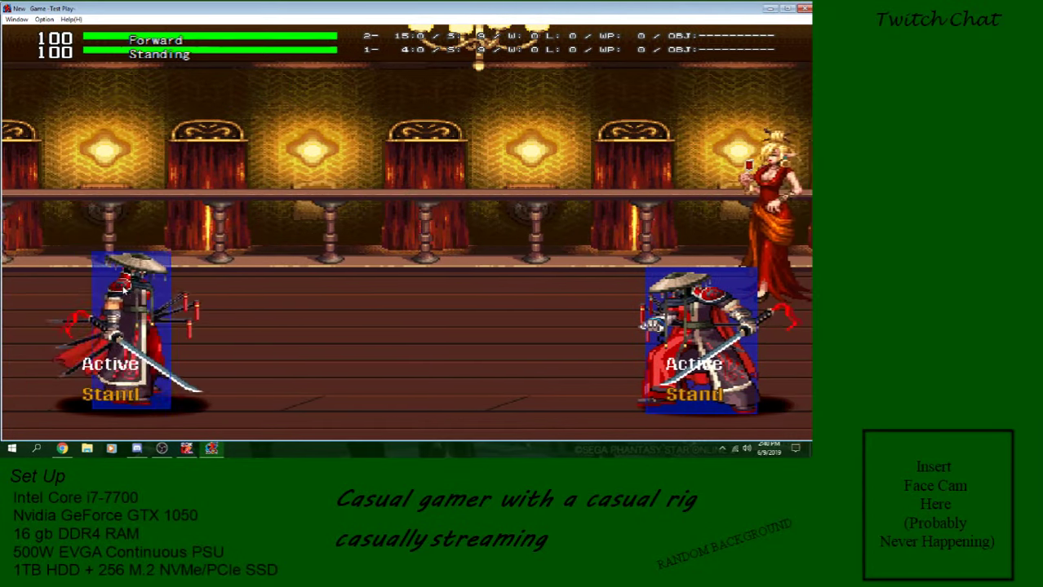
key("Right")
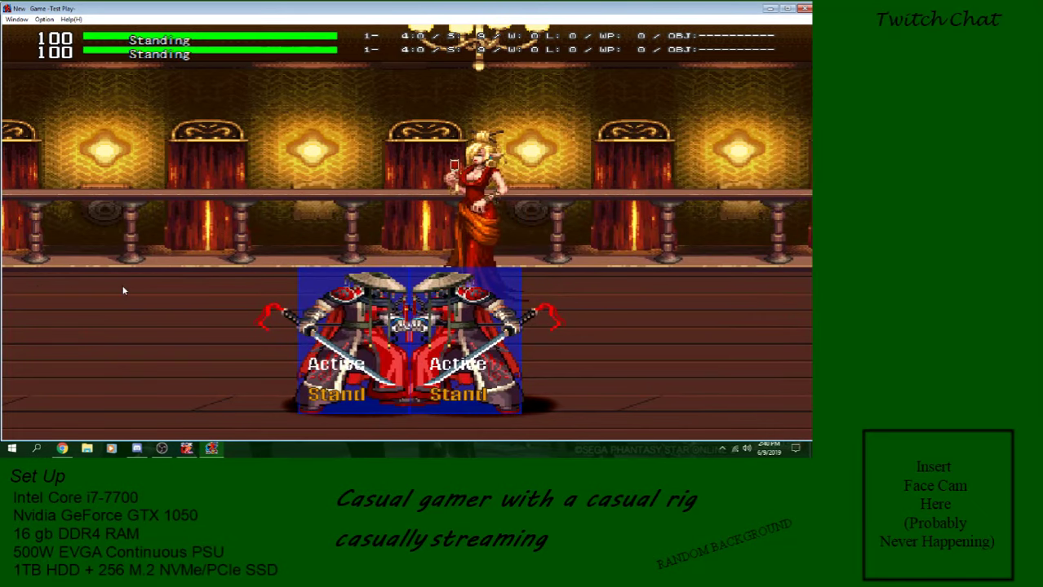
left_click(803, 9)
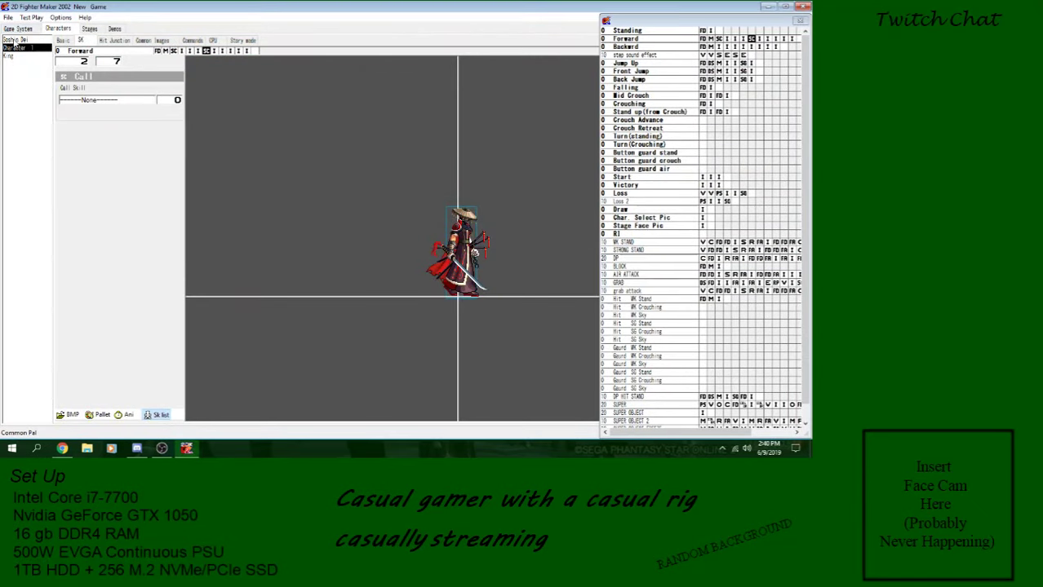
Start a test battle with the Kagatsuchi Port stage as the background.
left_click(31, 17)
left_click(88, 115)
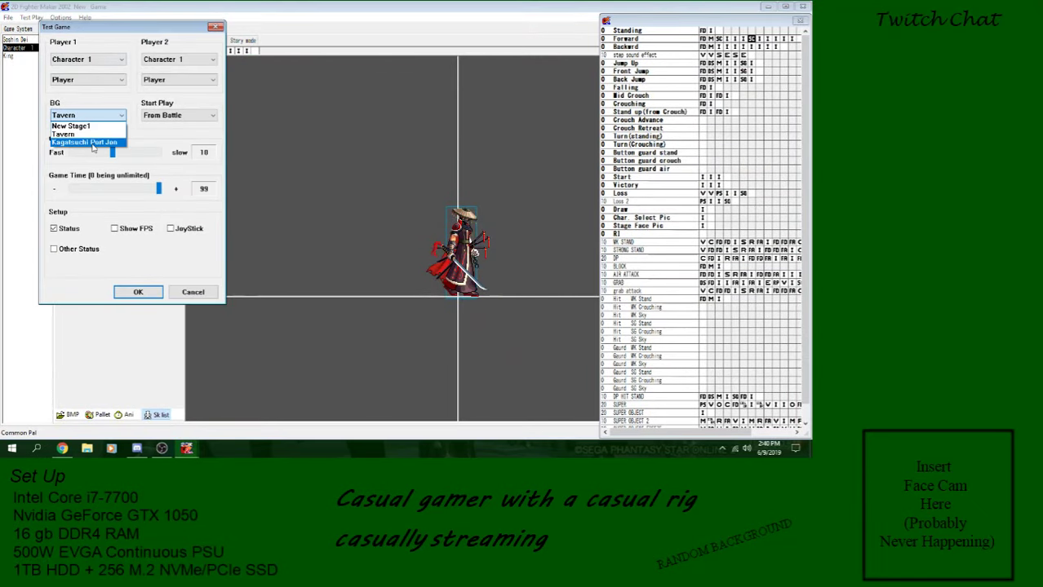
left_click(90, 142)
left_click(139, 293)
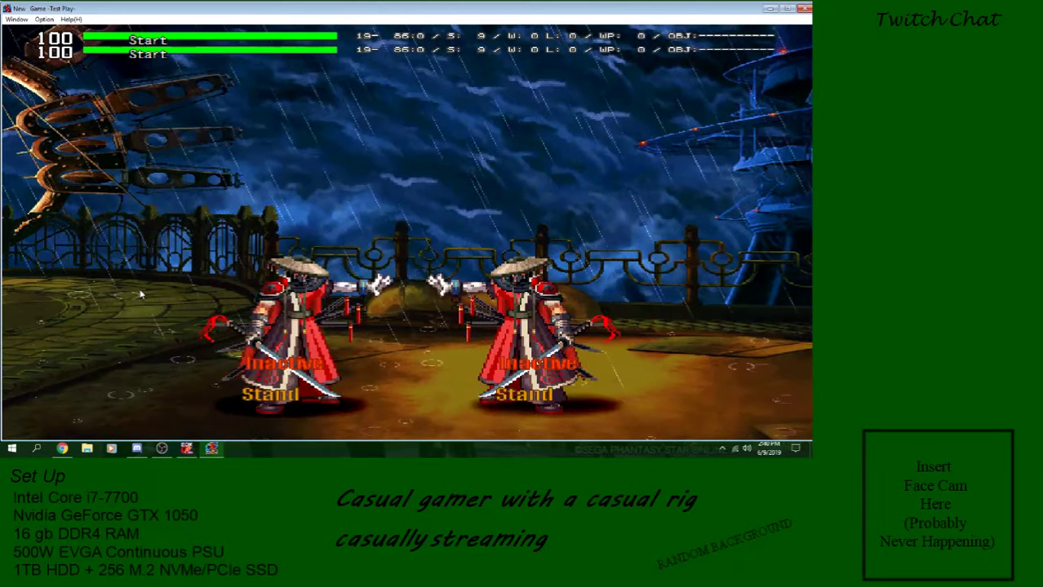
Walk and jump the character on the Kagatsuchi Port stage to check its footstep sounds, and close the test window.
key("Left")
key("Up")
key("Up")
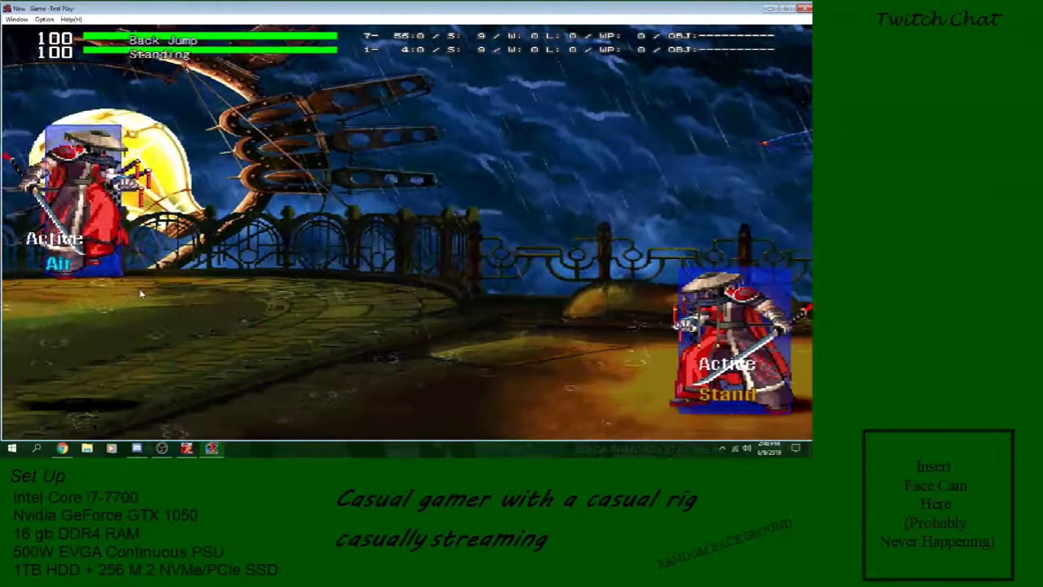
key("Right")
key("Right")
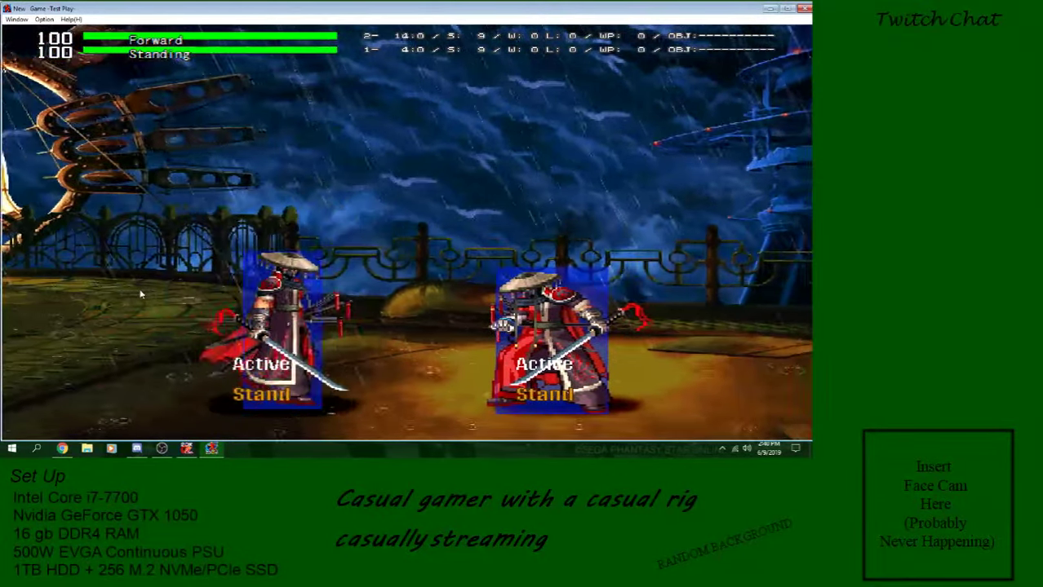
key("Left")
key("Up")
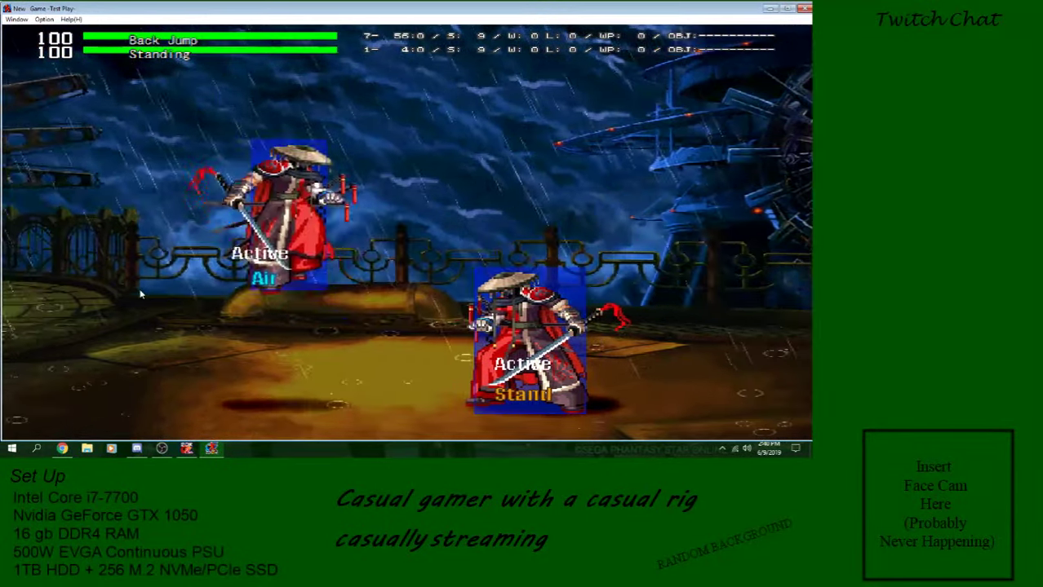
key("Up")
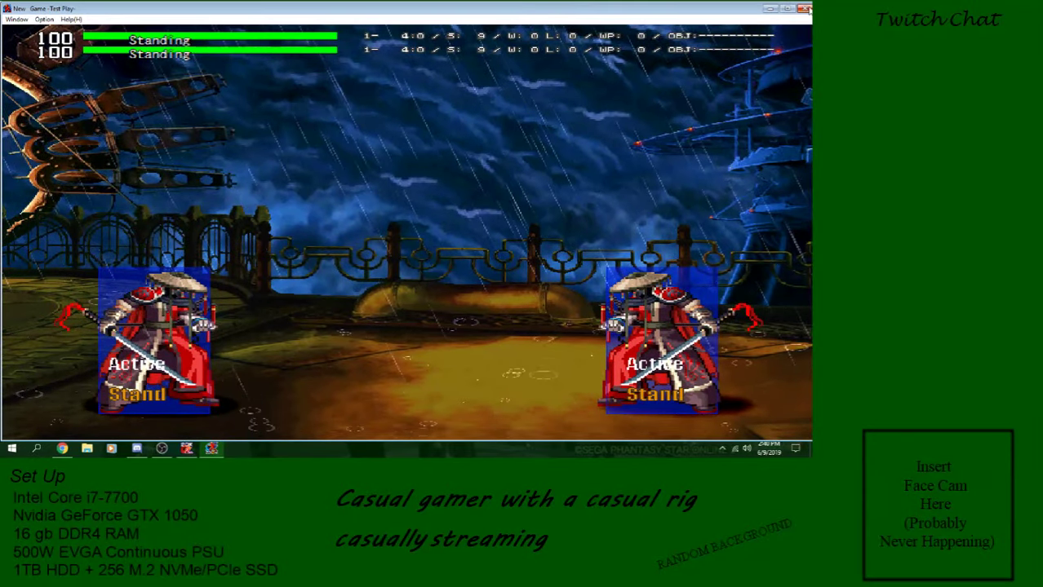
left_click(804, 8)
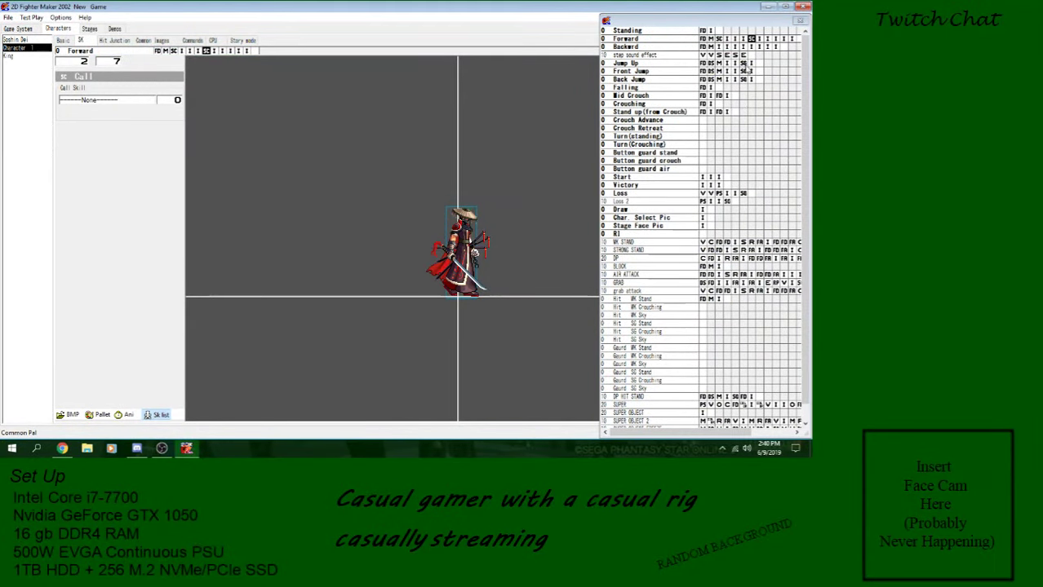
Review the Variable and Sound blocks of the step sound effect skill, and open the Forward skill.
left_click(685, 56)
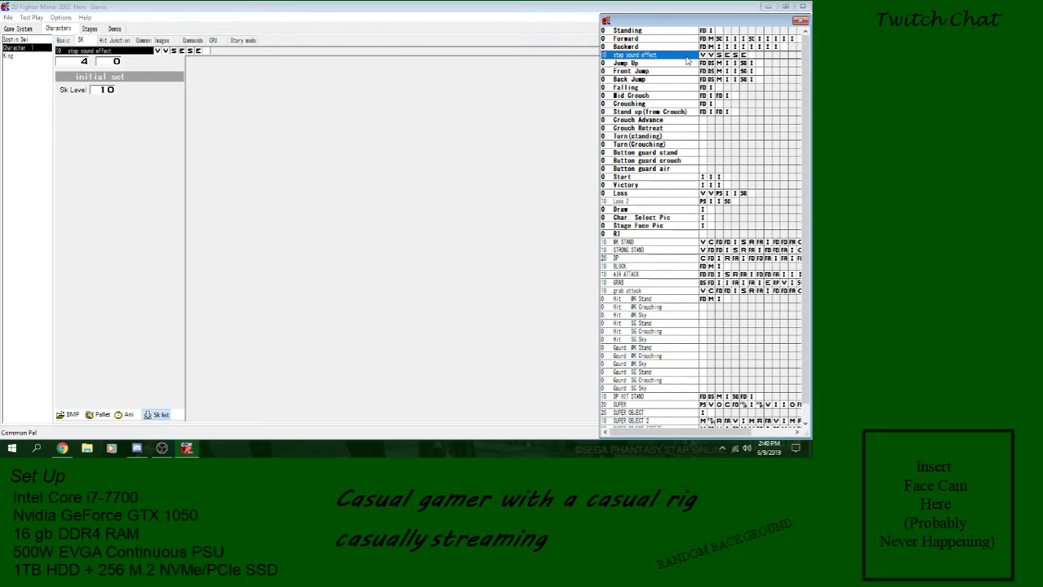
left_click(709, 55)
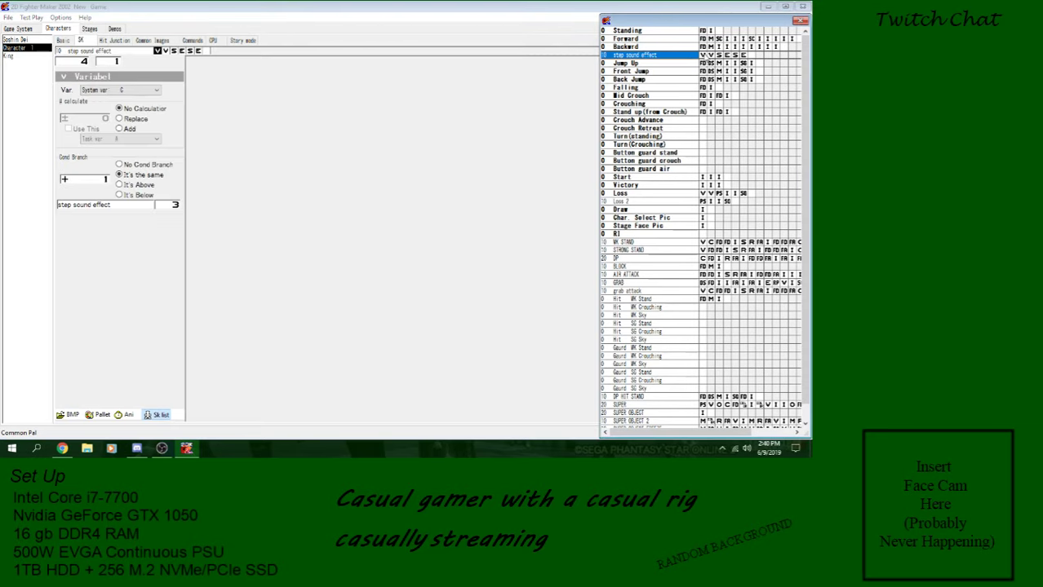
left_click(734, 54)
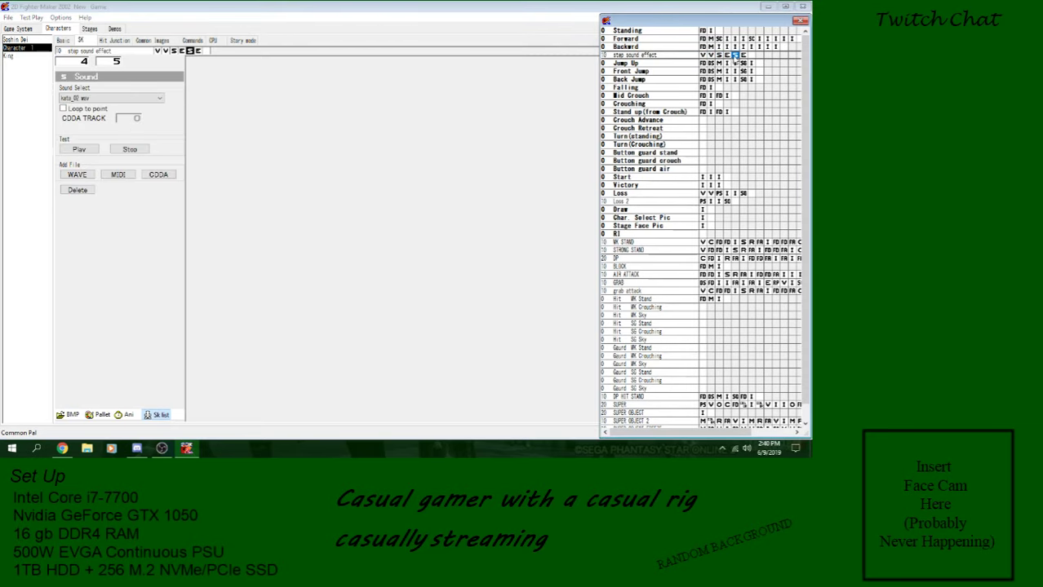
left_click(680, 39)
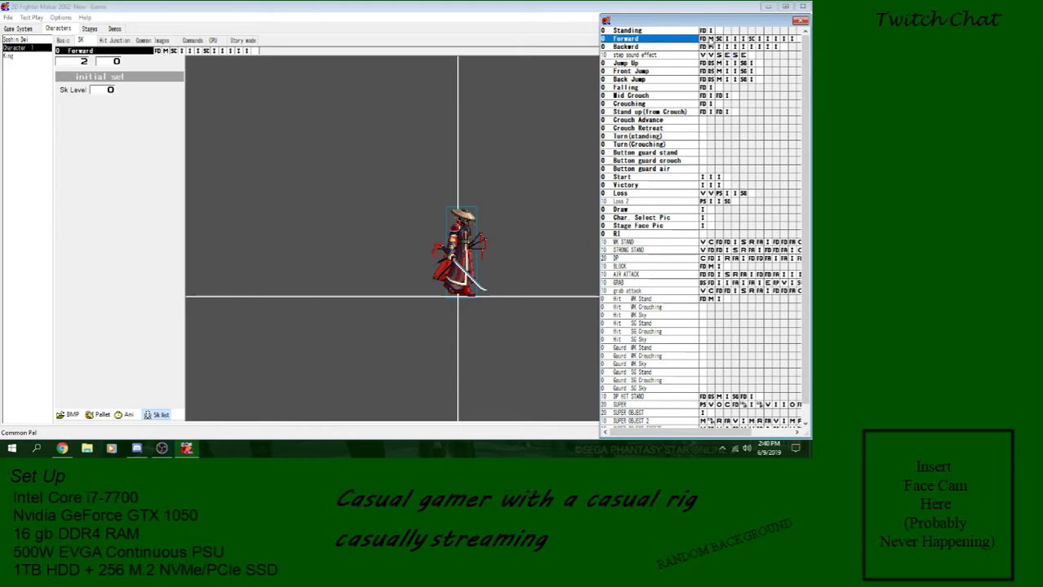
Examine the two Call blocks of the Forward skill, the step sound effect skill they call, and the Tavern stage script's Variable block.
left_click(721, 40)
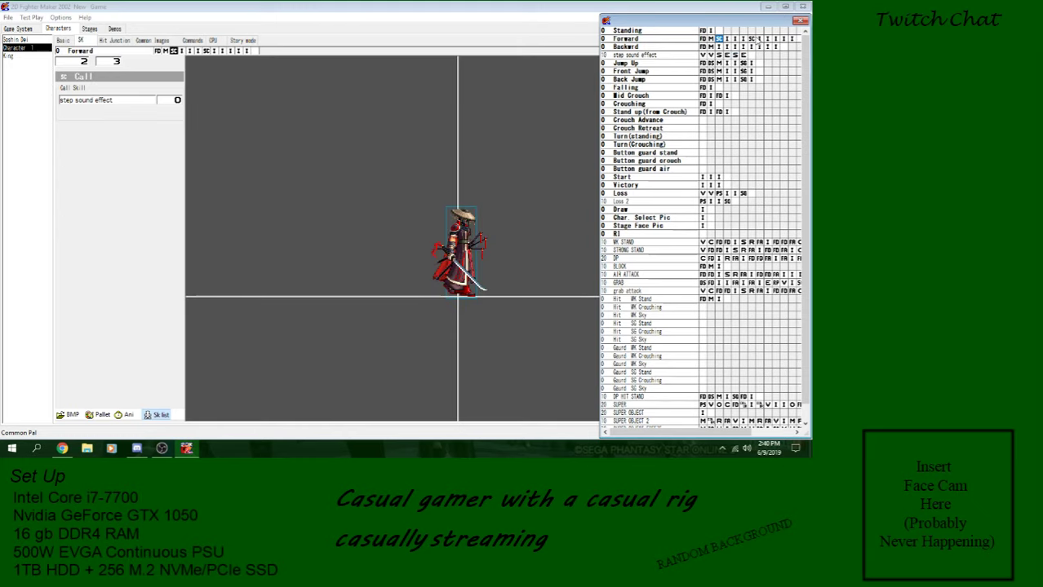
left_click(751, 39)
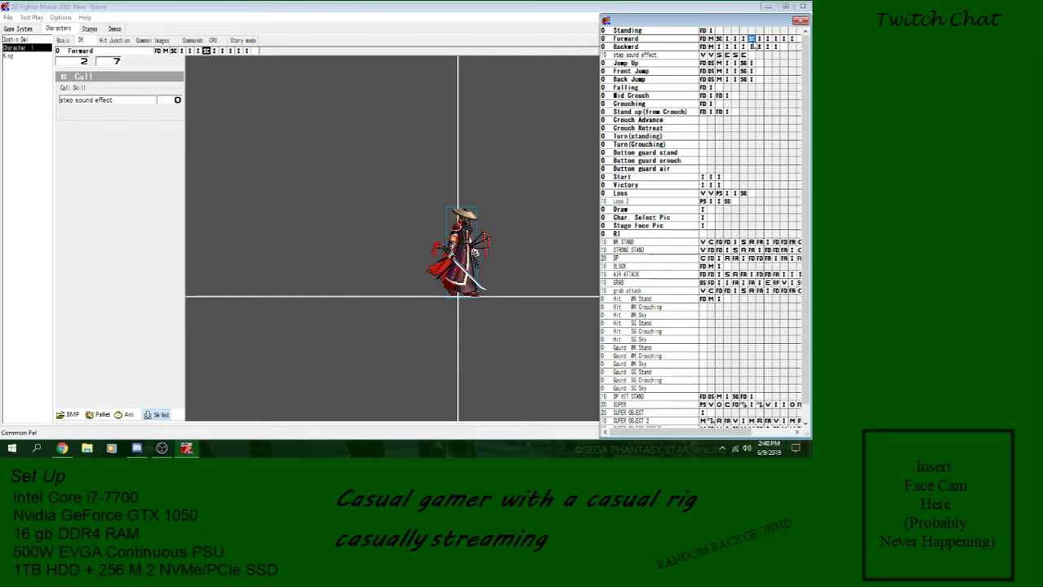
left_click(719, 39)
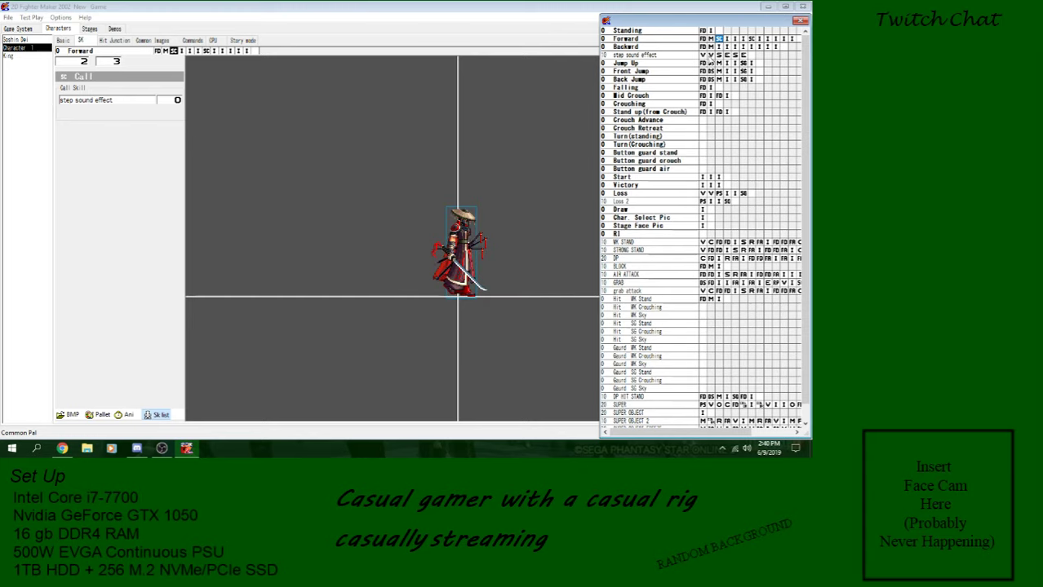
left_click(692, 55)
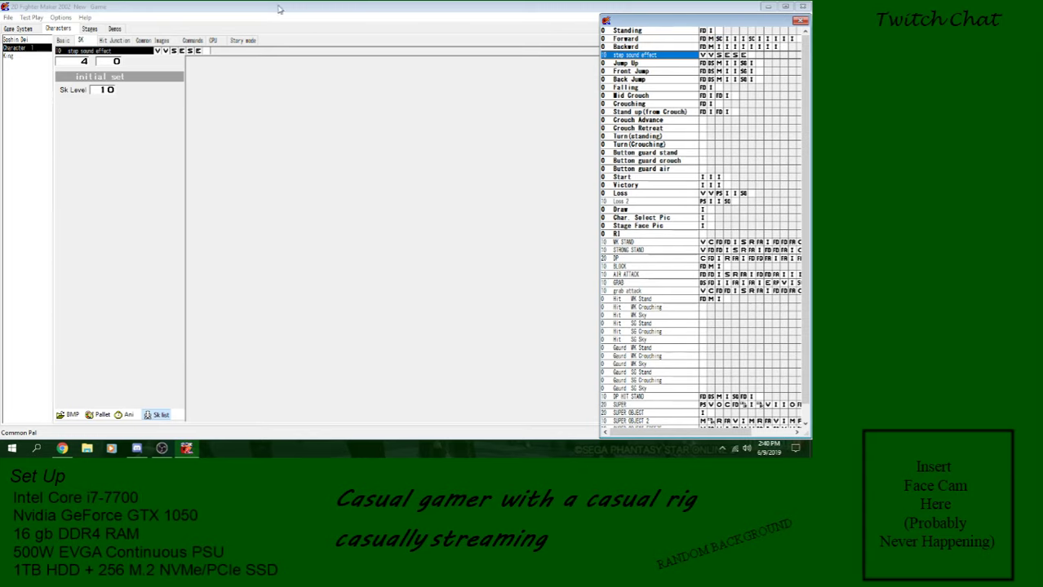
left_click(642, 39)
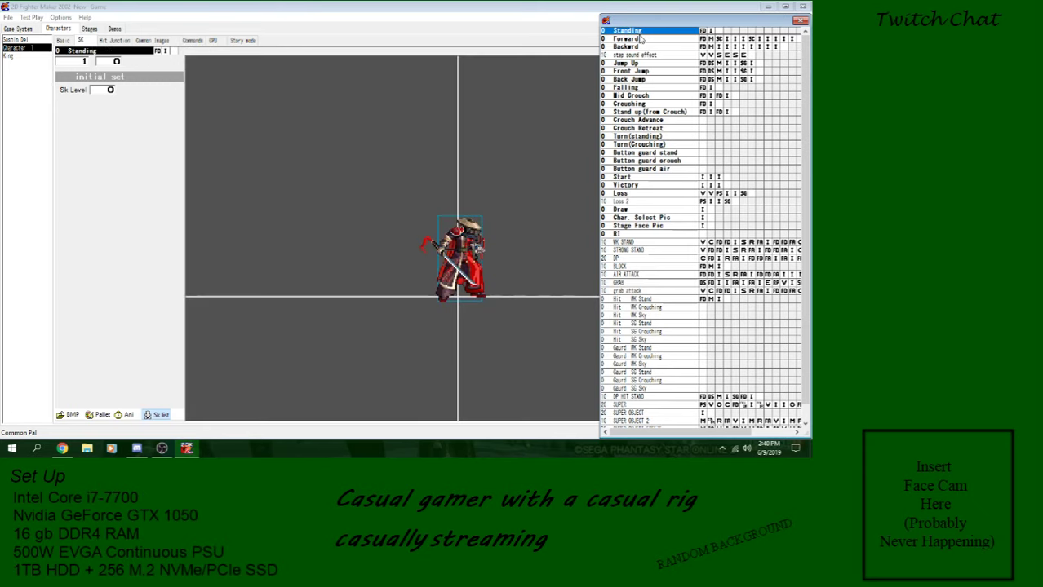
left_click(90, 29)
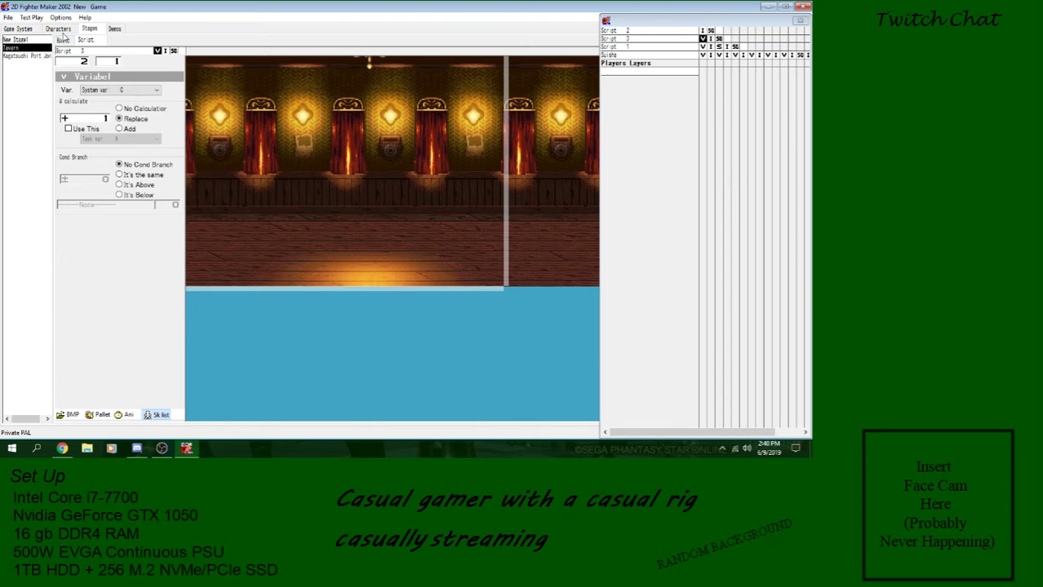
left_click(59, 28)
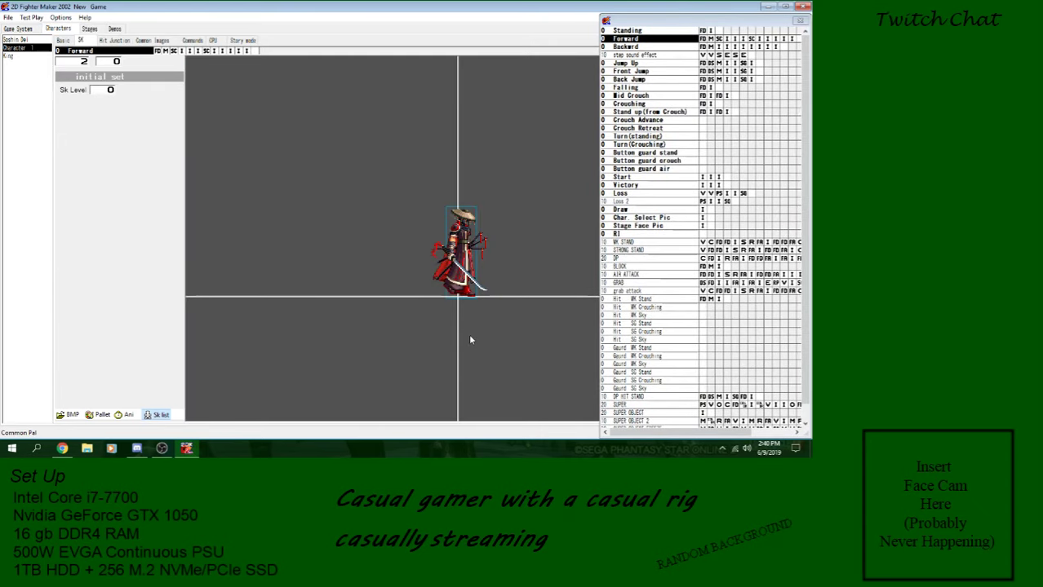
left_click_drag(501, 335, 479, 330)
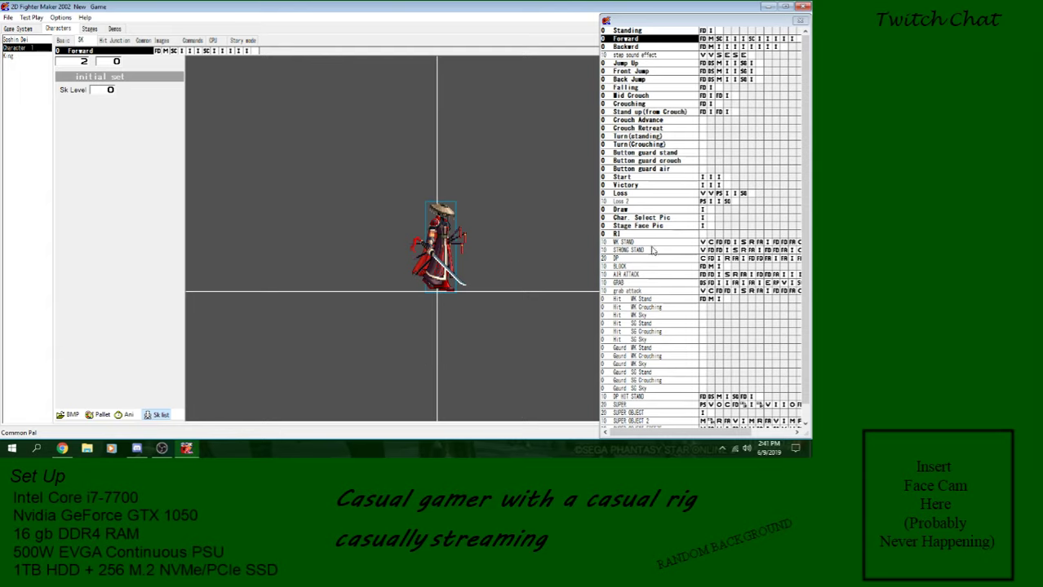
scroll(788, 302, "down", 2)
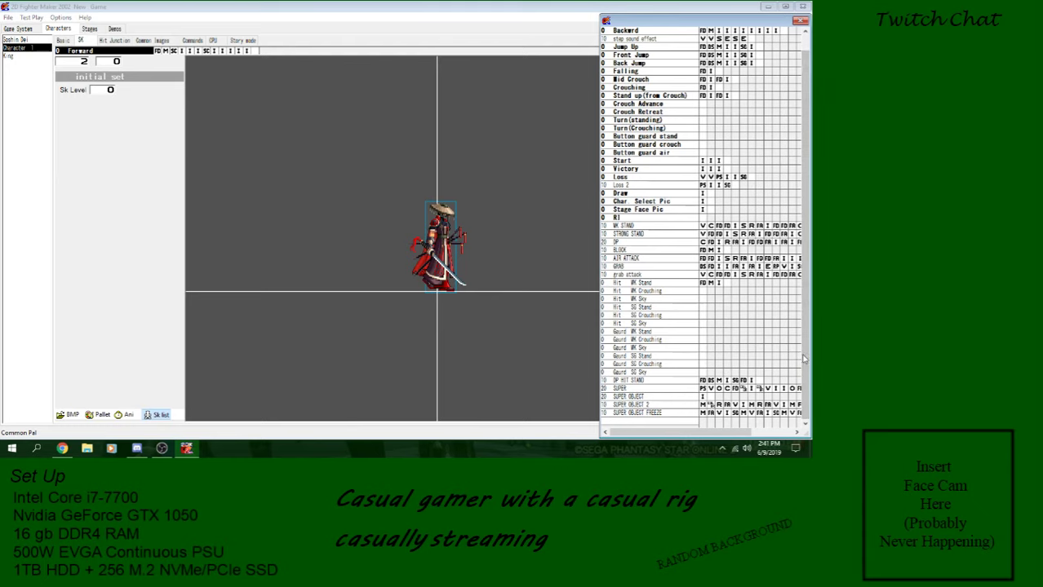
scroll(727, 107, "up", 2)
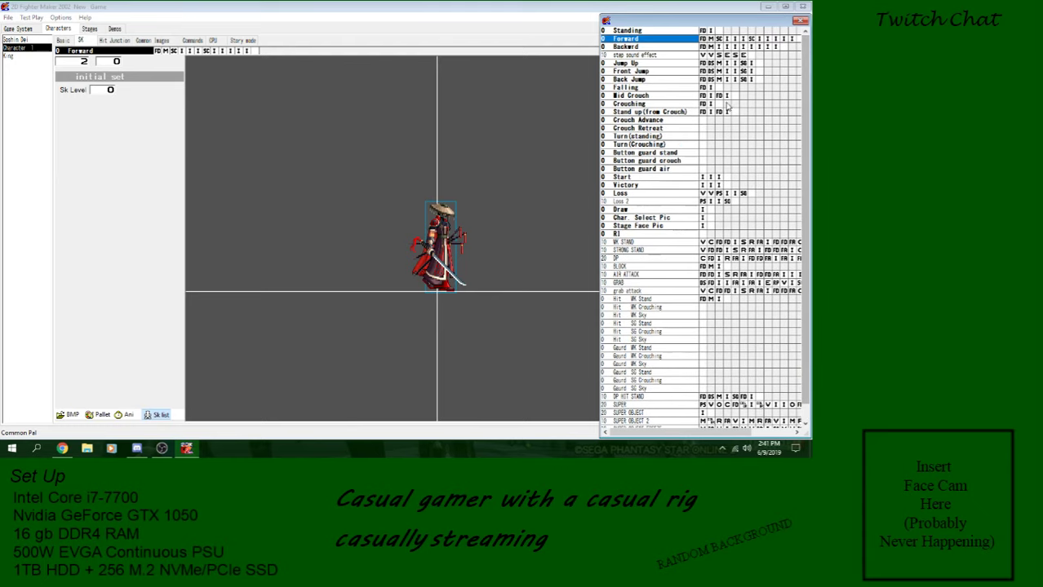
left_click(702, 55)
left_click(690, 56)
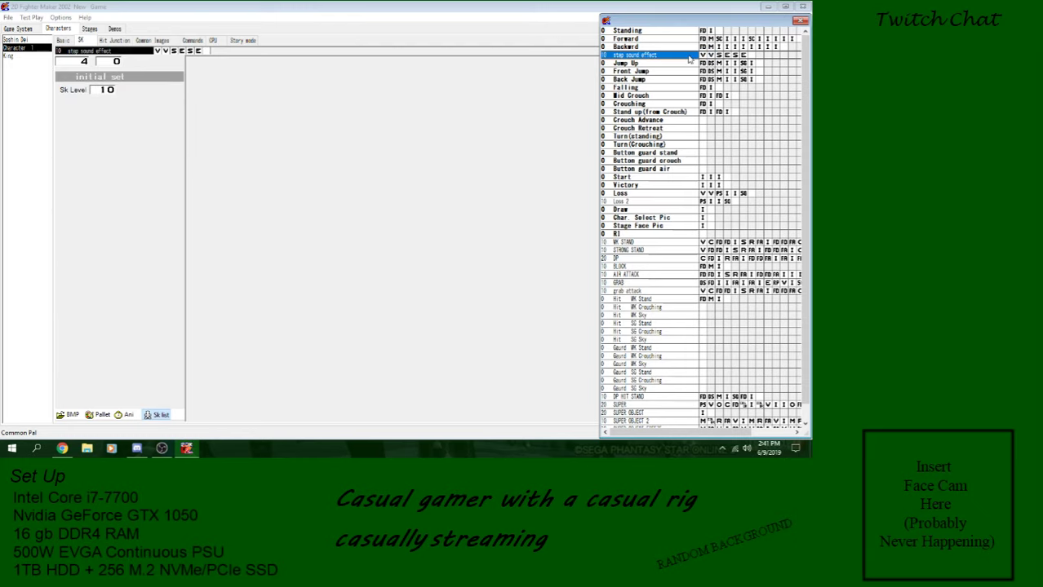
left_click(663, 40)
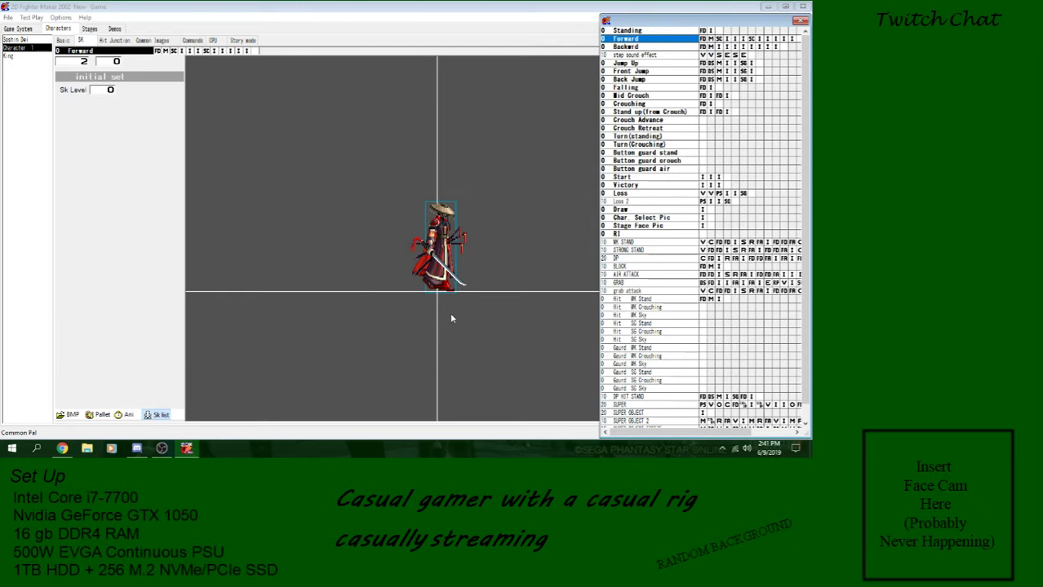